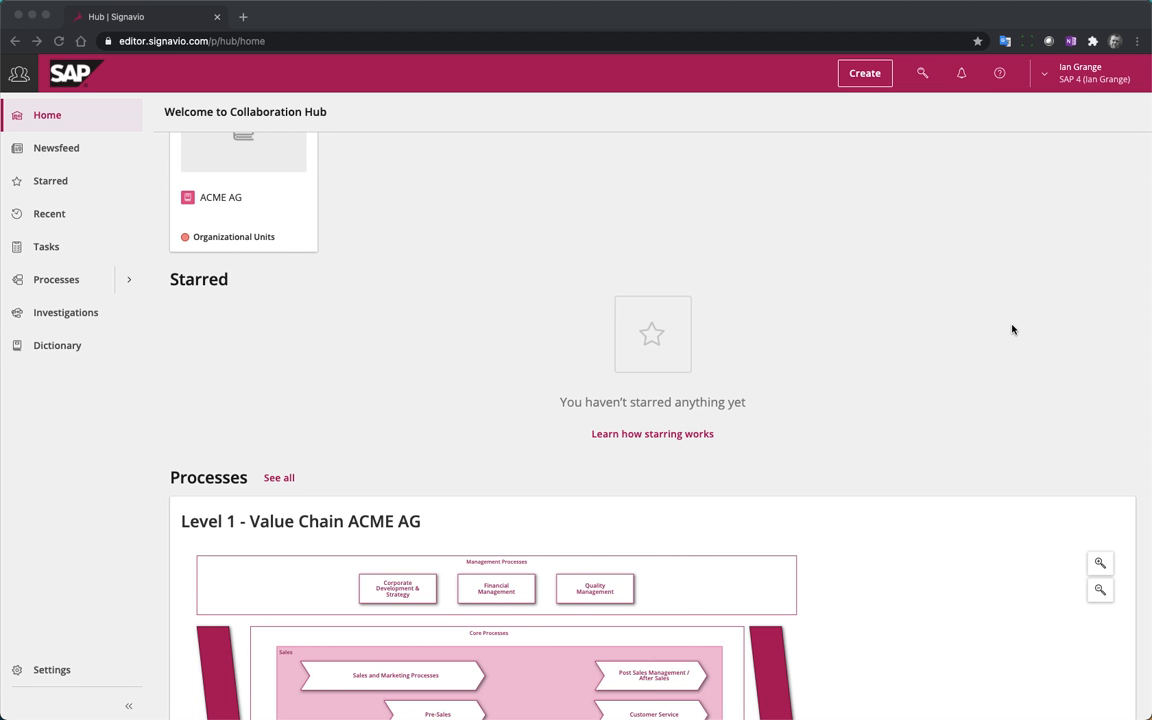
Review the ACME AG value chain on the home page and open the Dictionary's Documents category
scroll(897, 337, "down", 3)
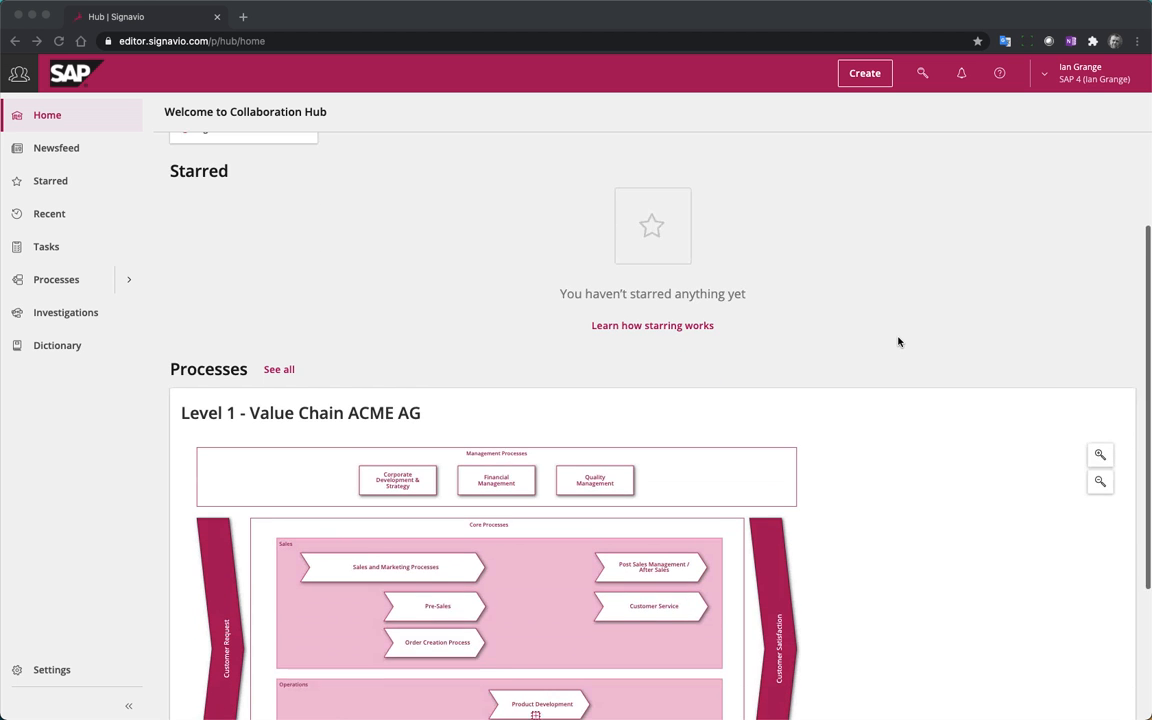
scroll(897, 341, "down", 2)
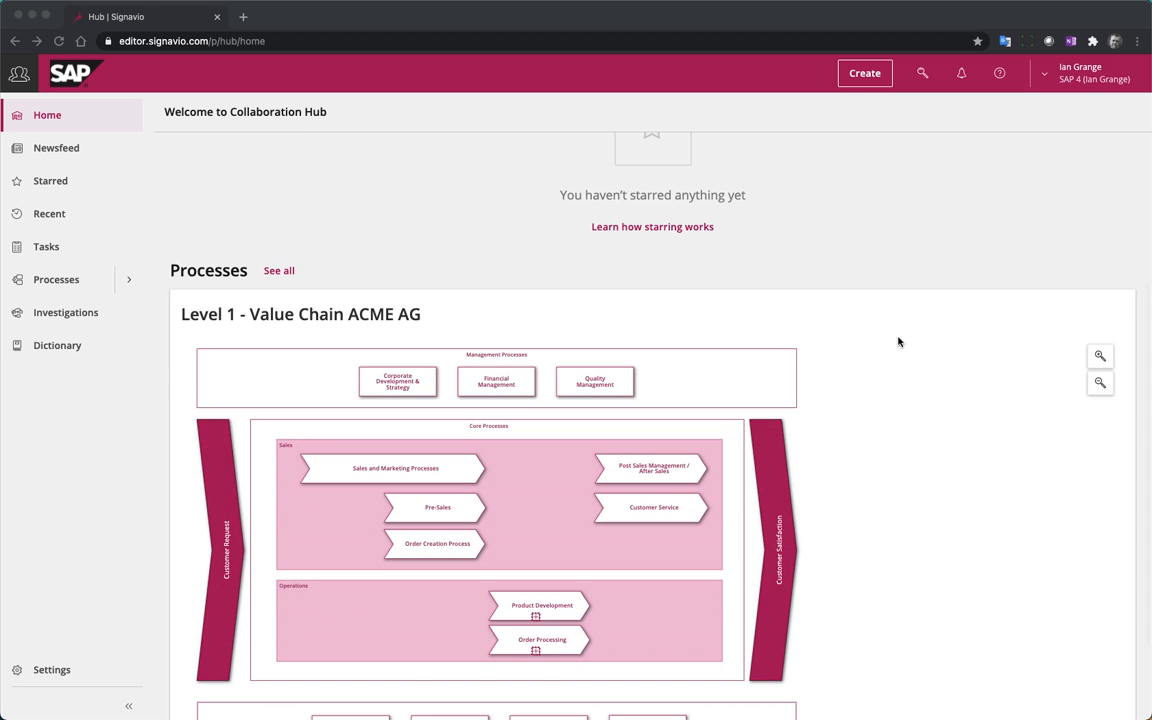
scroll(897, 341, "down", 1)
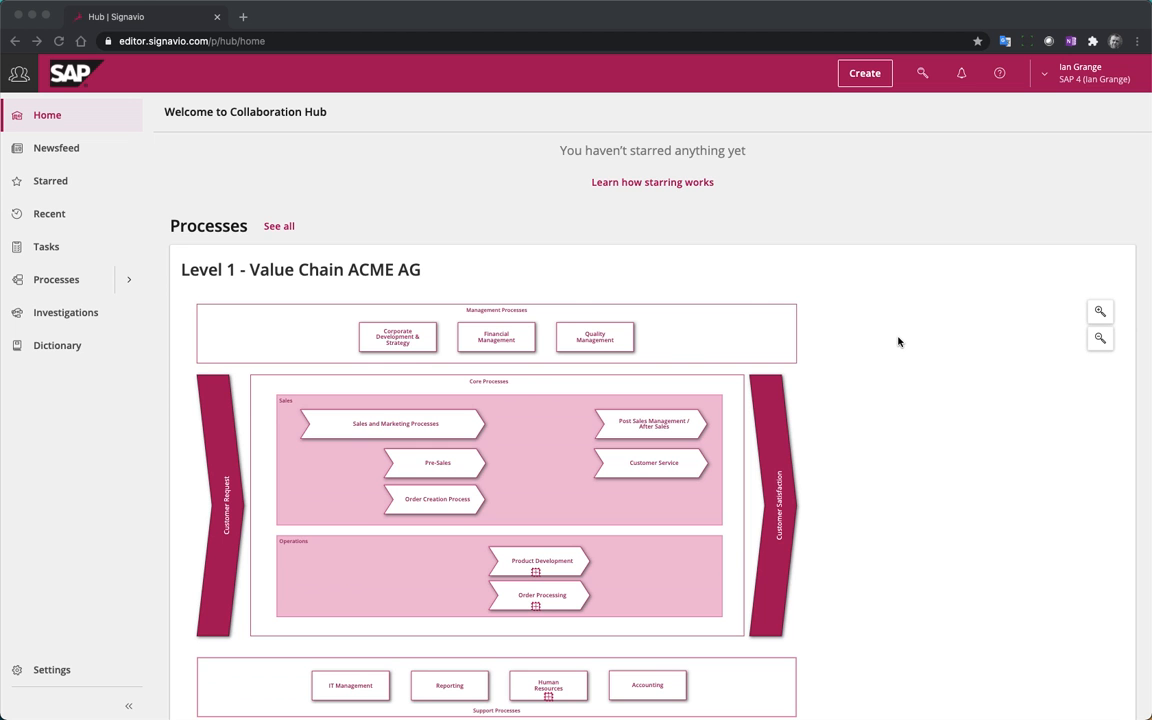
scroll(897, 341, "down", 2)
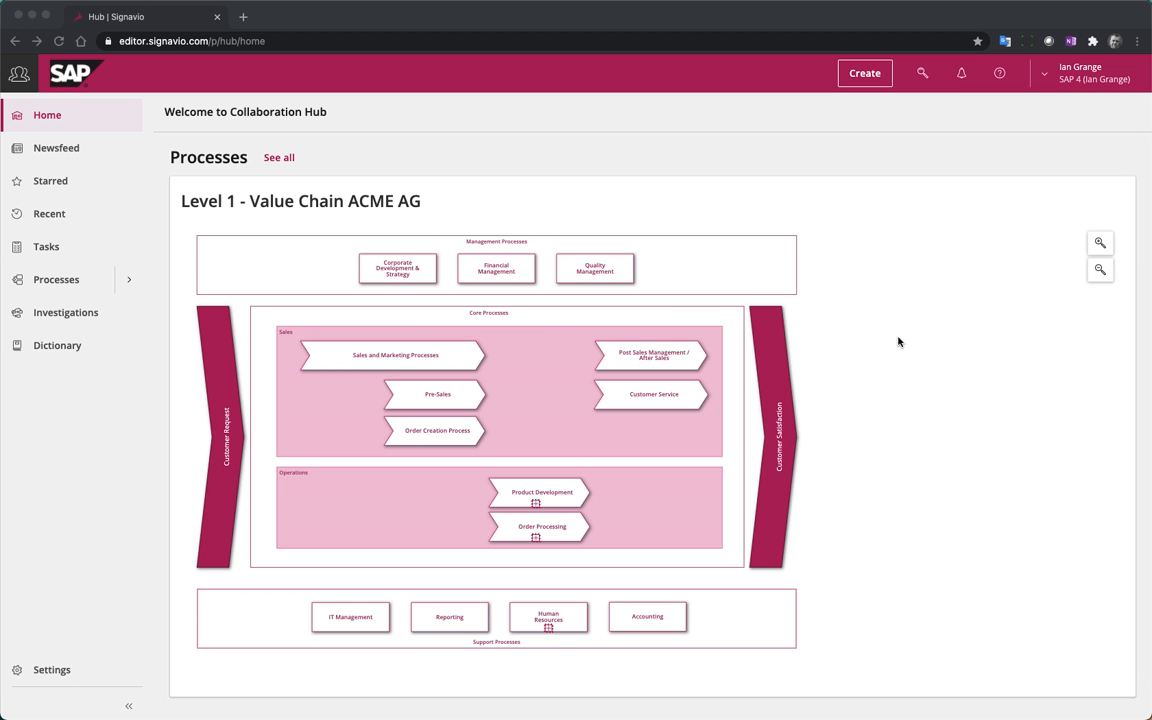
scroll(898, 341, "up", 5)
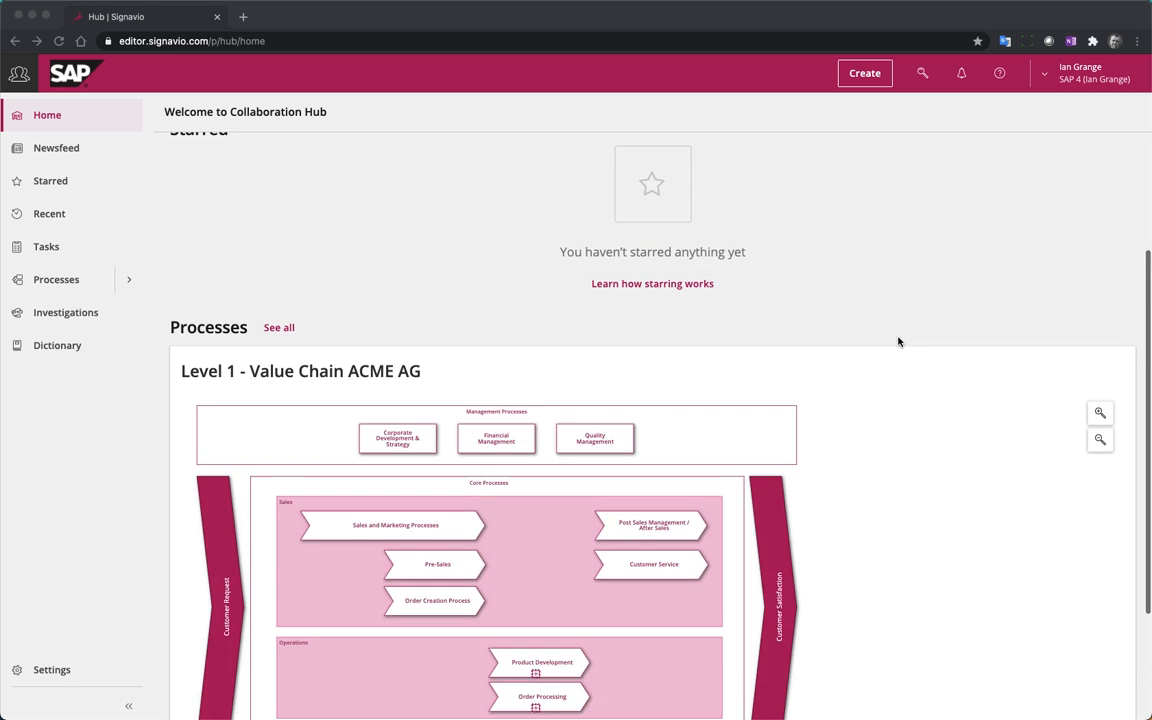
left_click(43, 353)
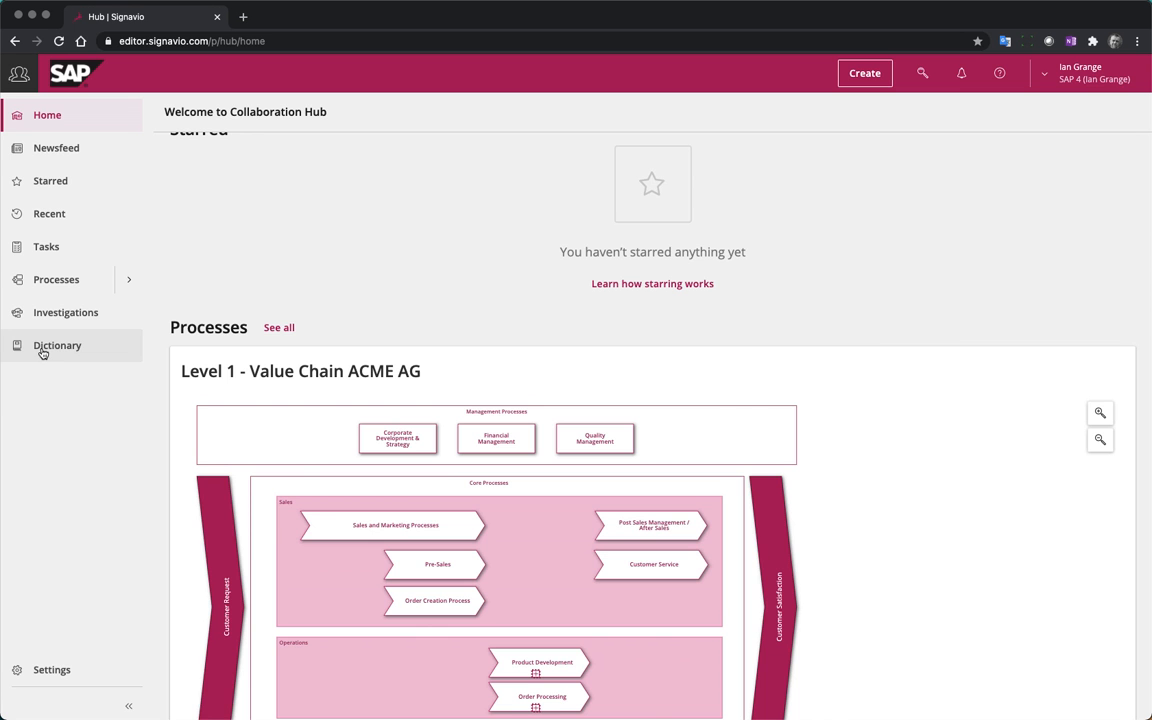
left_click(67, 349)
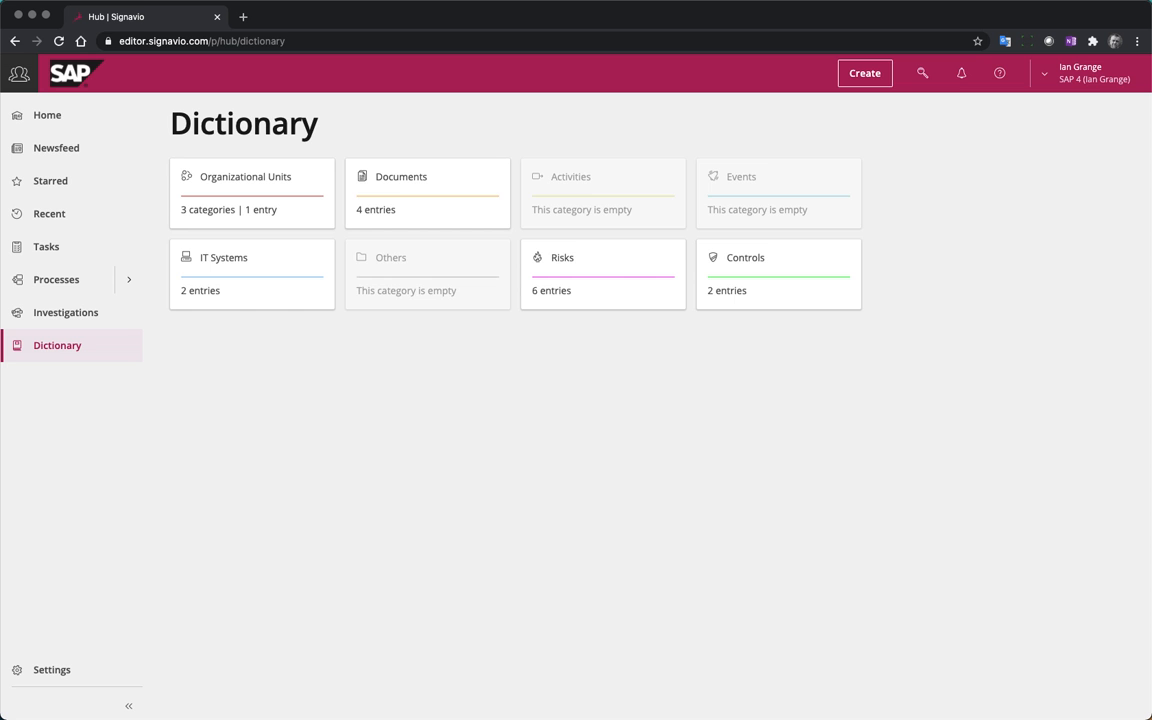
left_click(406, 193)
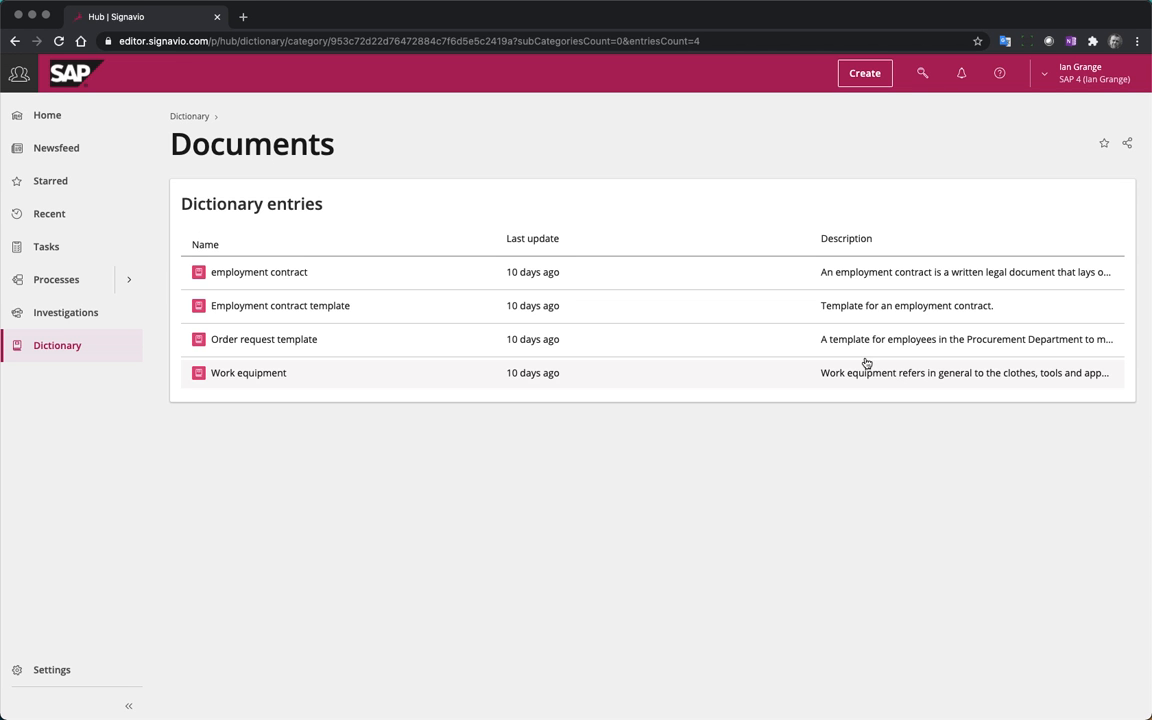
Open the dictionary editor from the new document types and show its Documents category
left_click(864, 73)
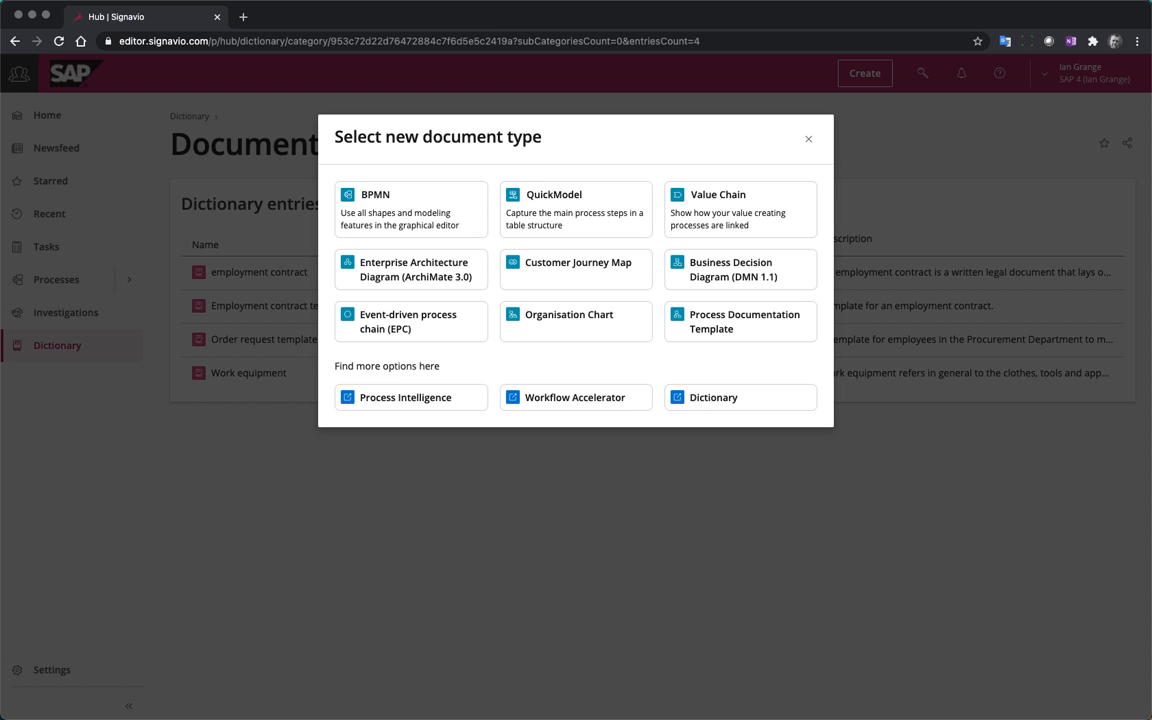
left_click(740, 398)
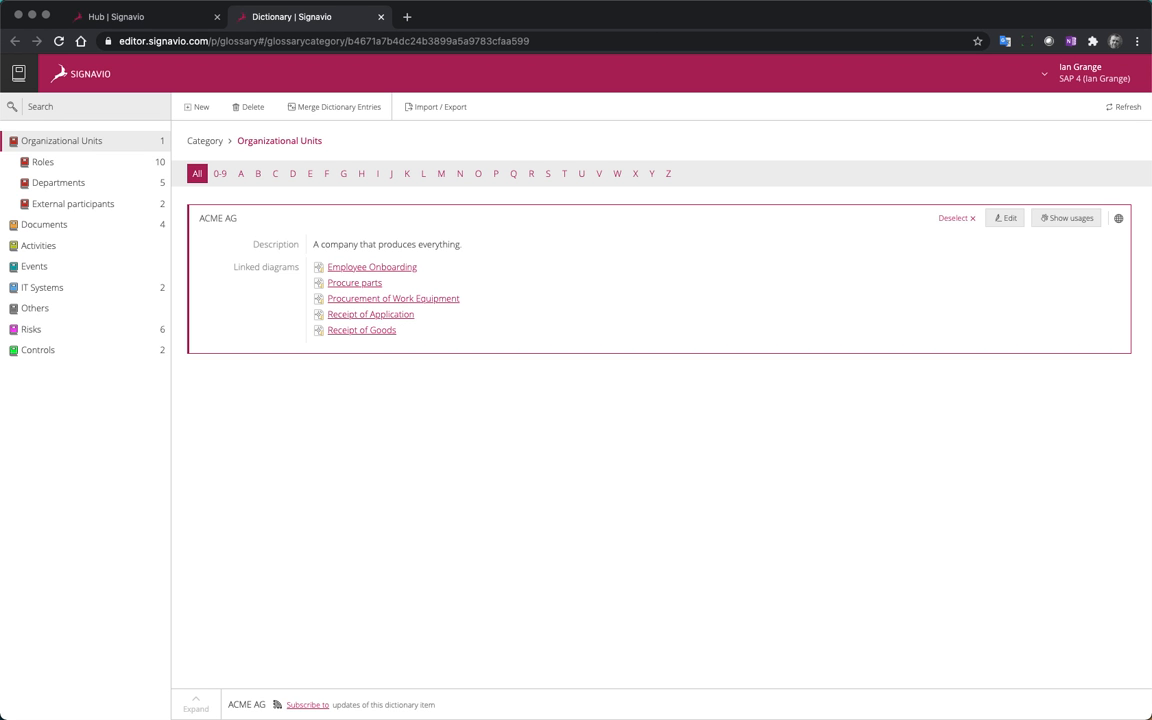
left_click(52, 226)
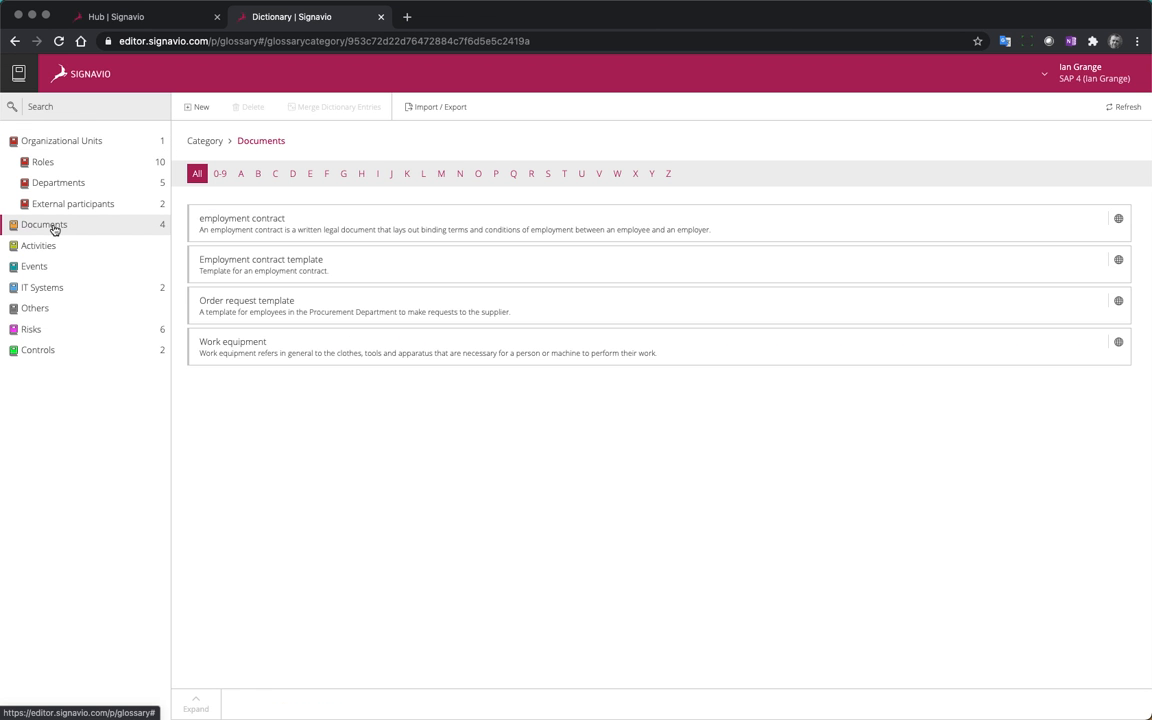
Create the Documents entry "Invoice" with the description "A list of goods sent, or services provided, with a statement of the sum due for these."
left_click(199, 109)
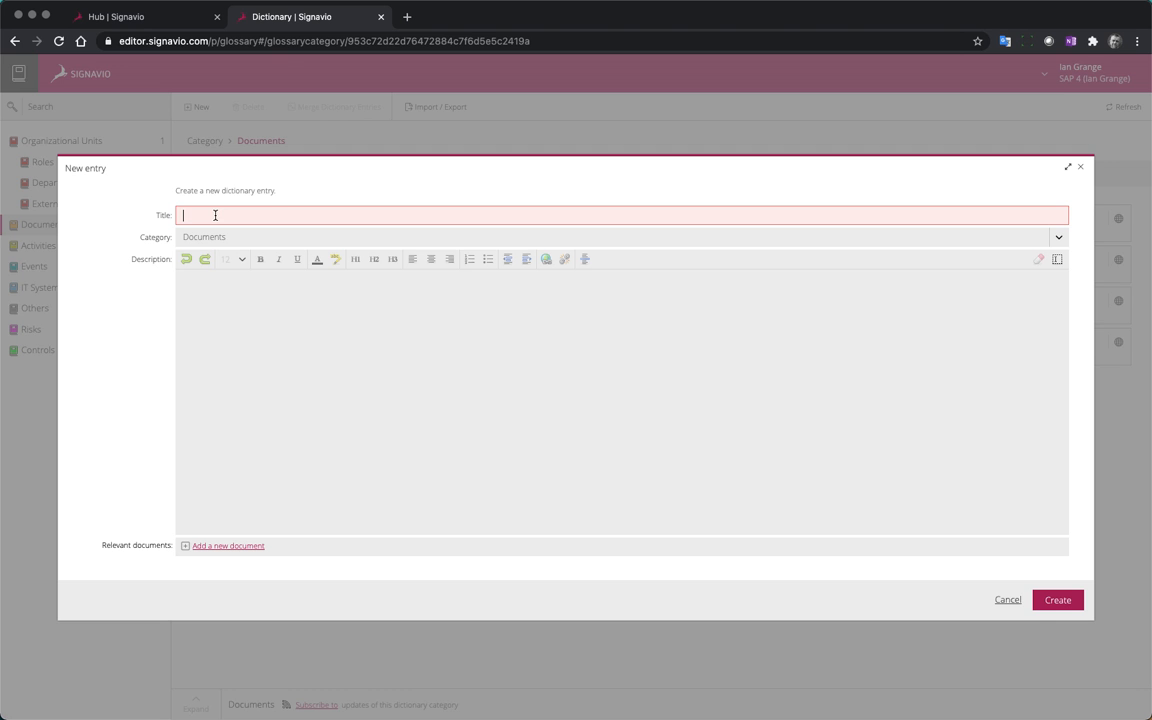
type("Invoice")
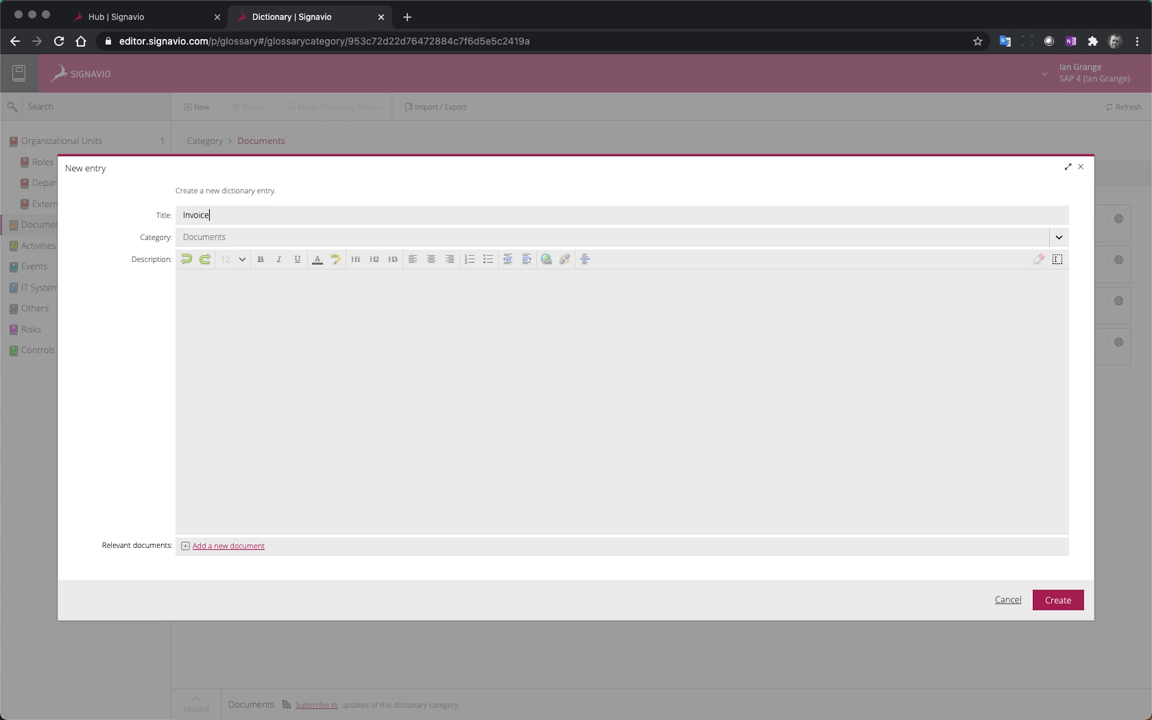
left_click(248, 283)
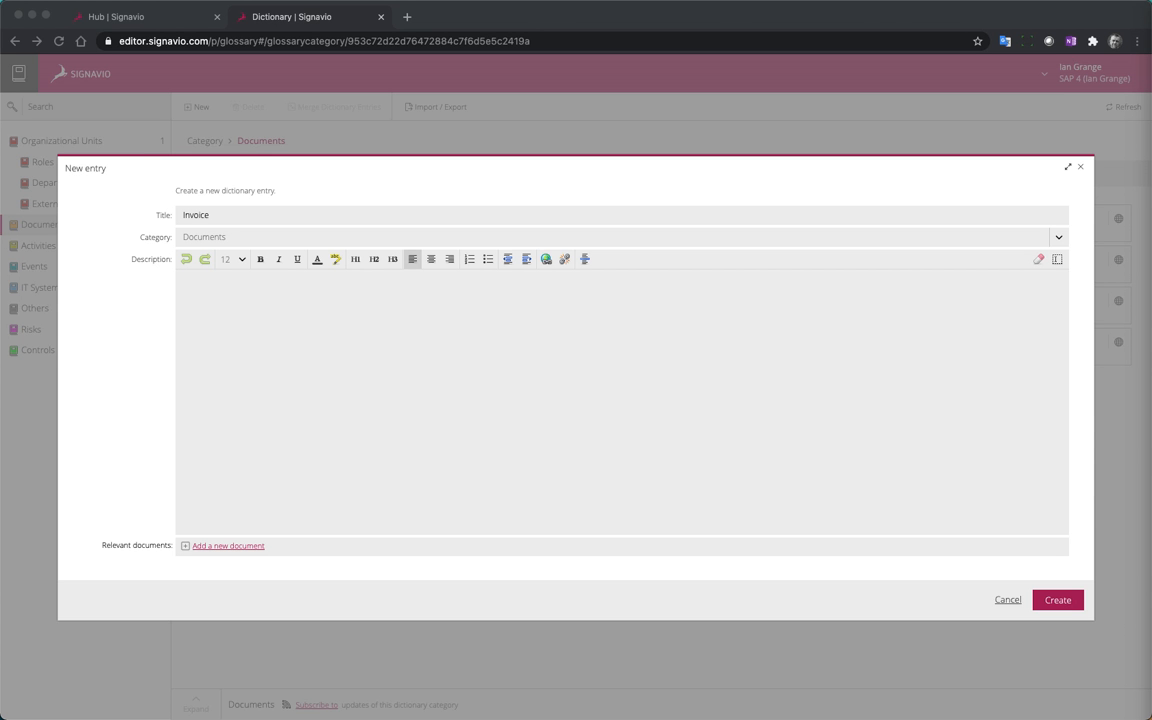
right_click(305, 308)
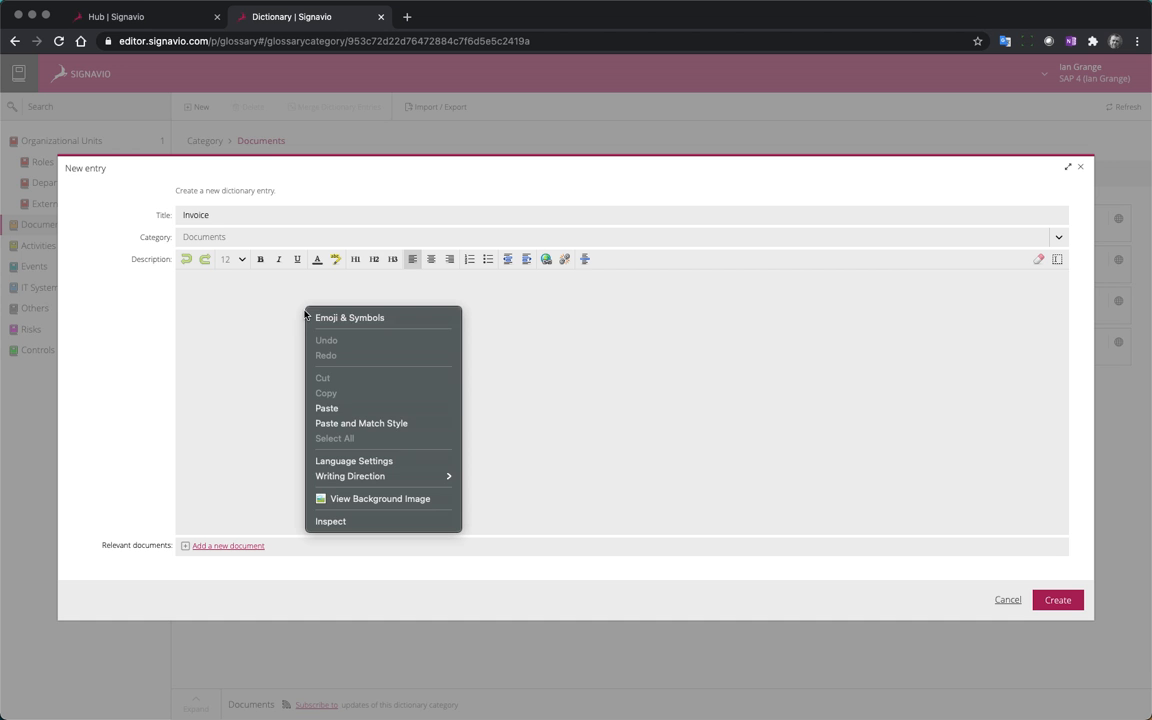
left_click(362, 405)
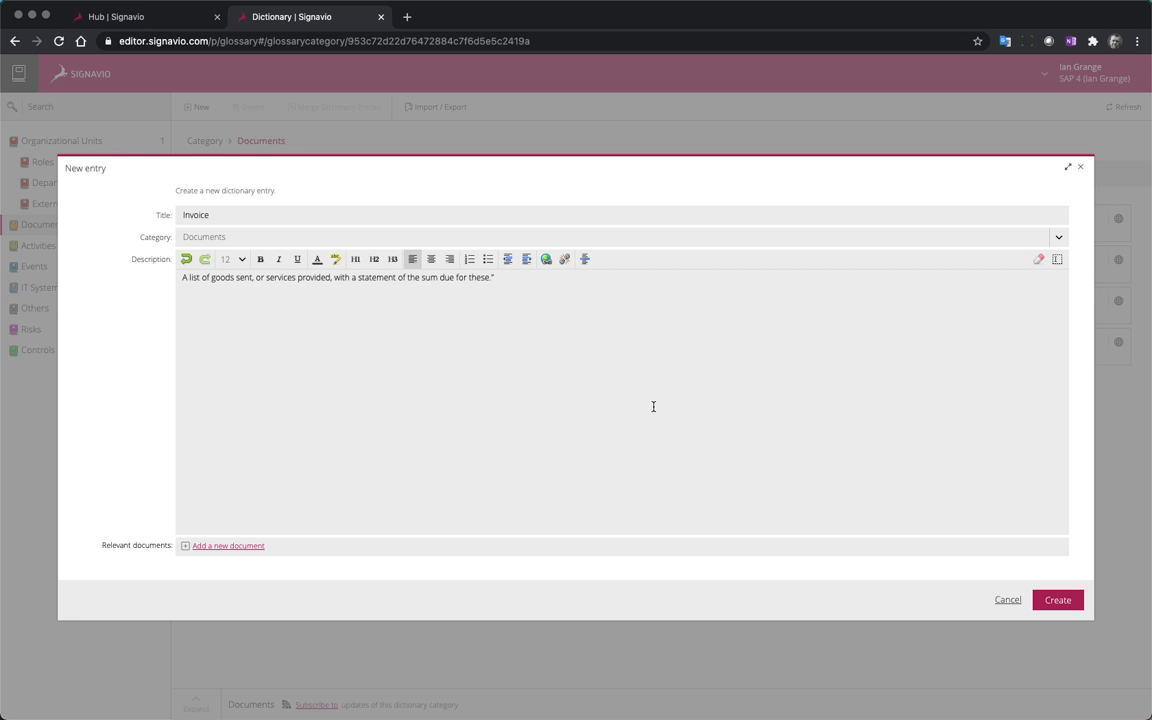
key("BackSpace")
left_click(1062, 604)
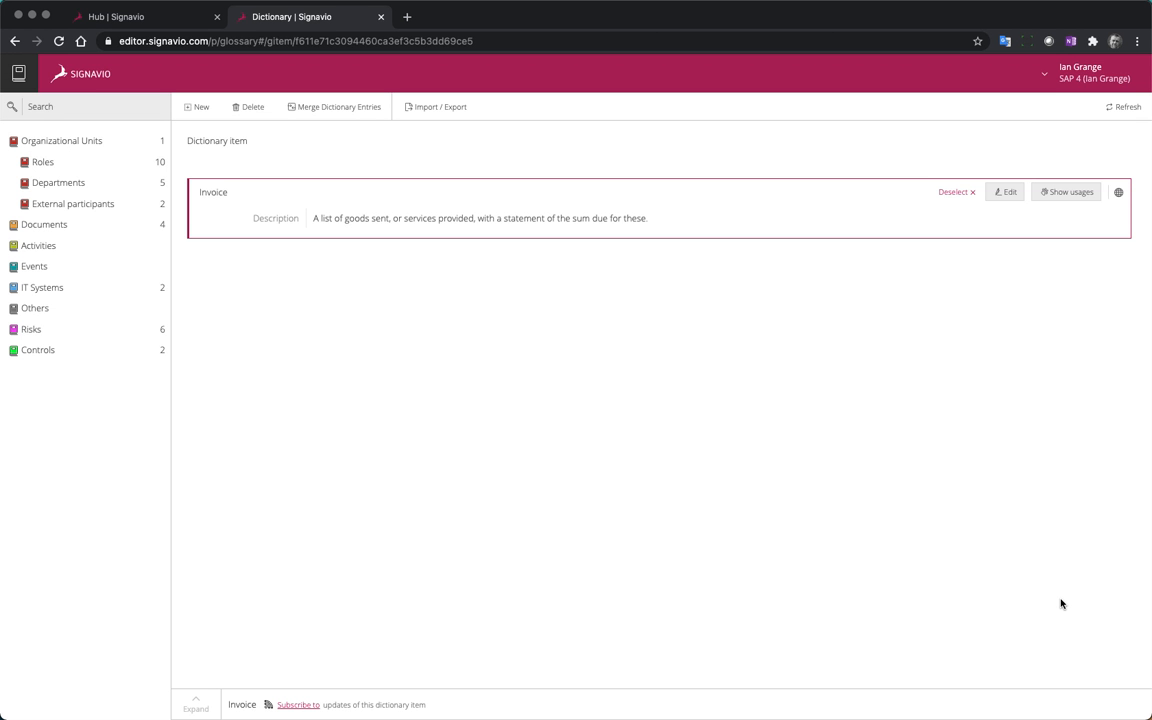
Close the dictionary editor and reload the Collaboration Hub's list of Documents entries
left_click(381, 17)
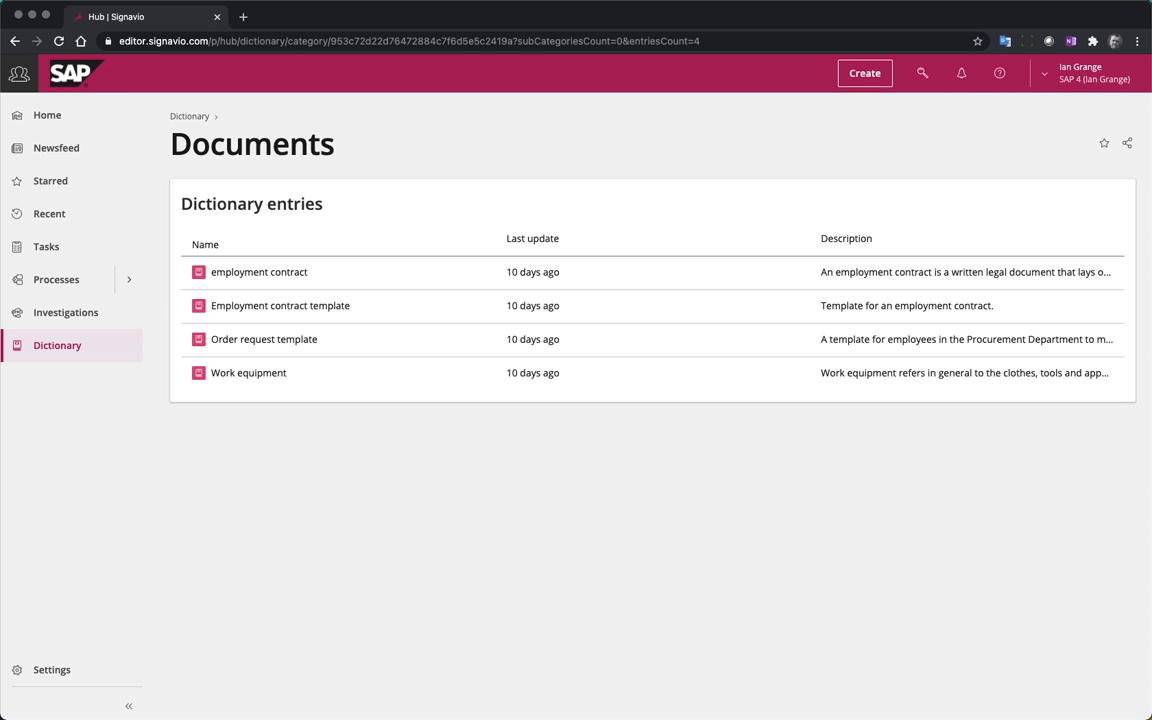
left_click(58, 42)
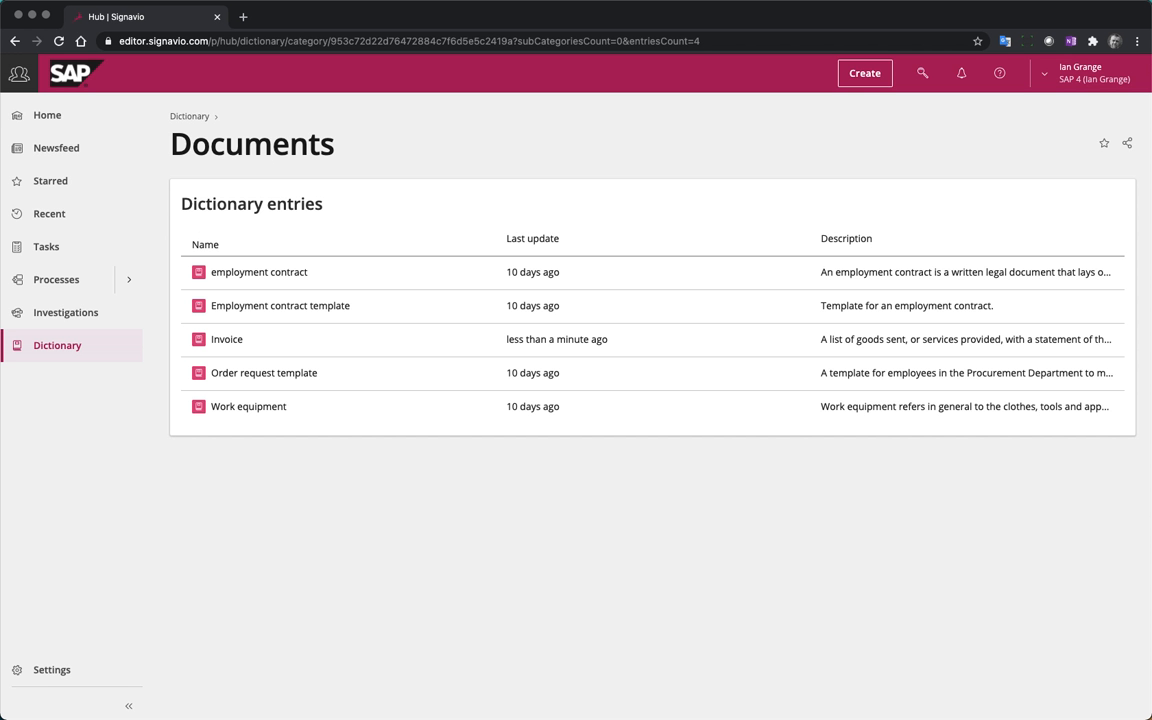
Create a new QuickModel process and rename it "Purchase to Pay"
left_click(863, 76)
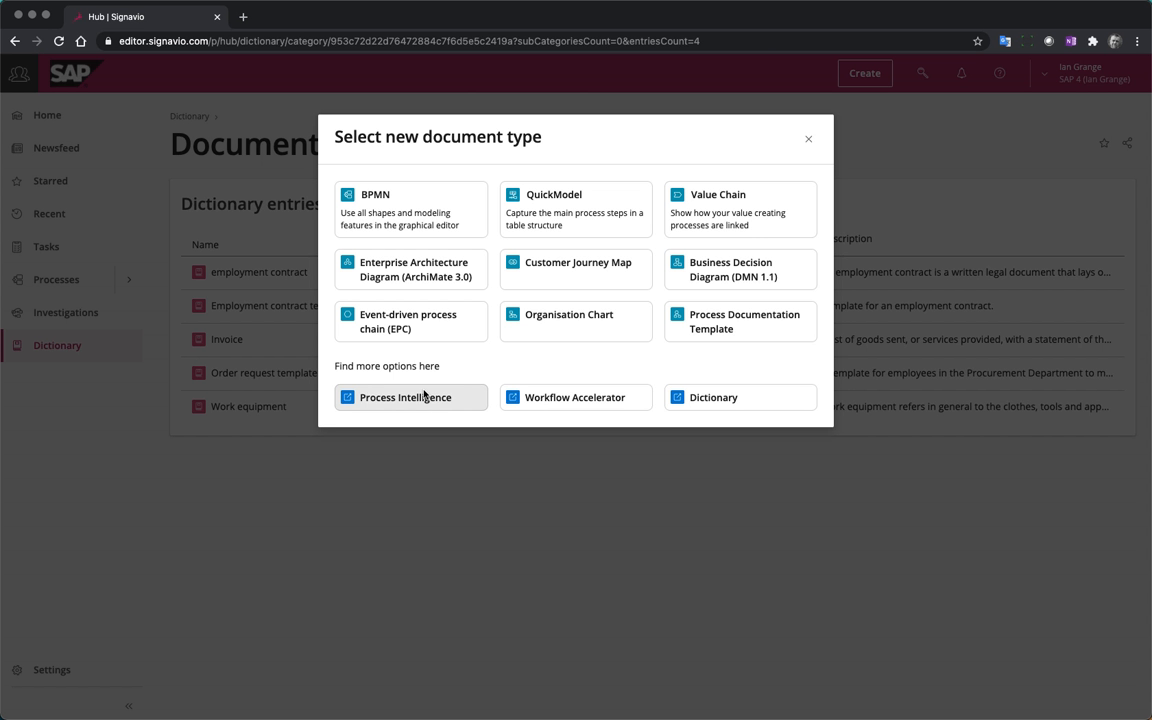
left_click(576, 210)
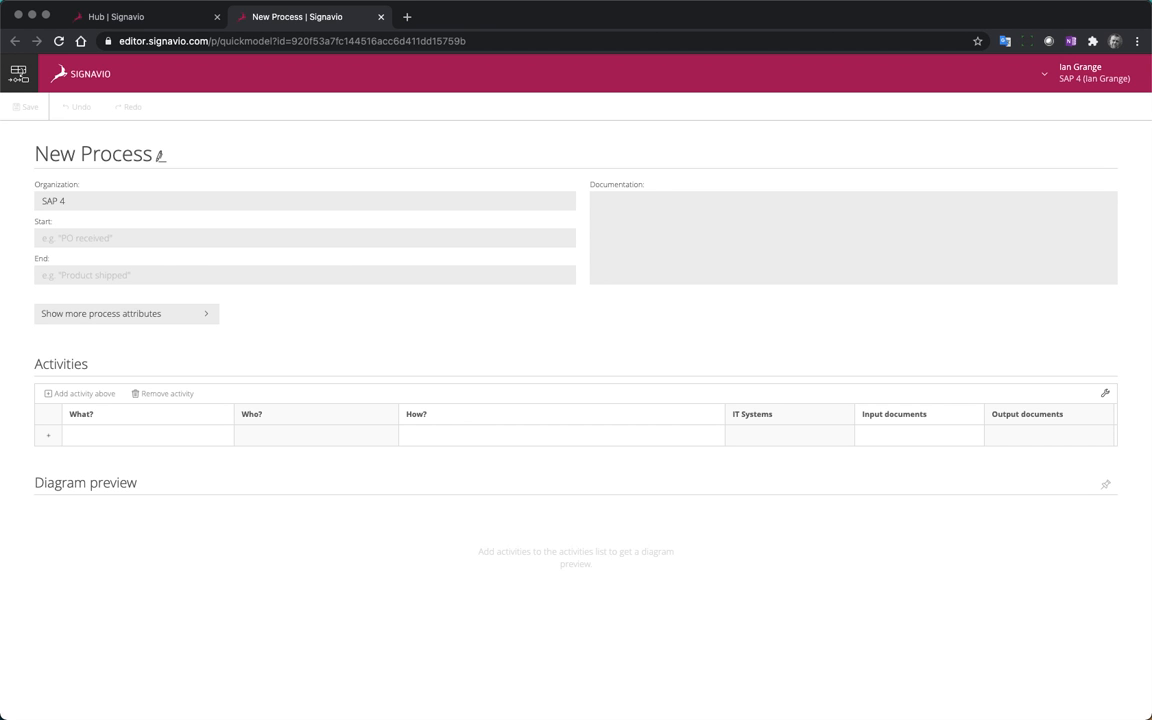
left_click(161, 153)
key("BackSpace")
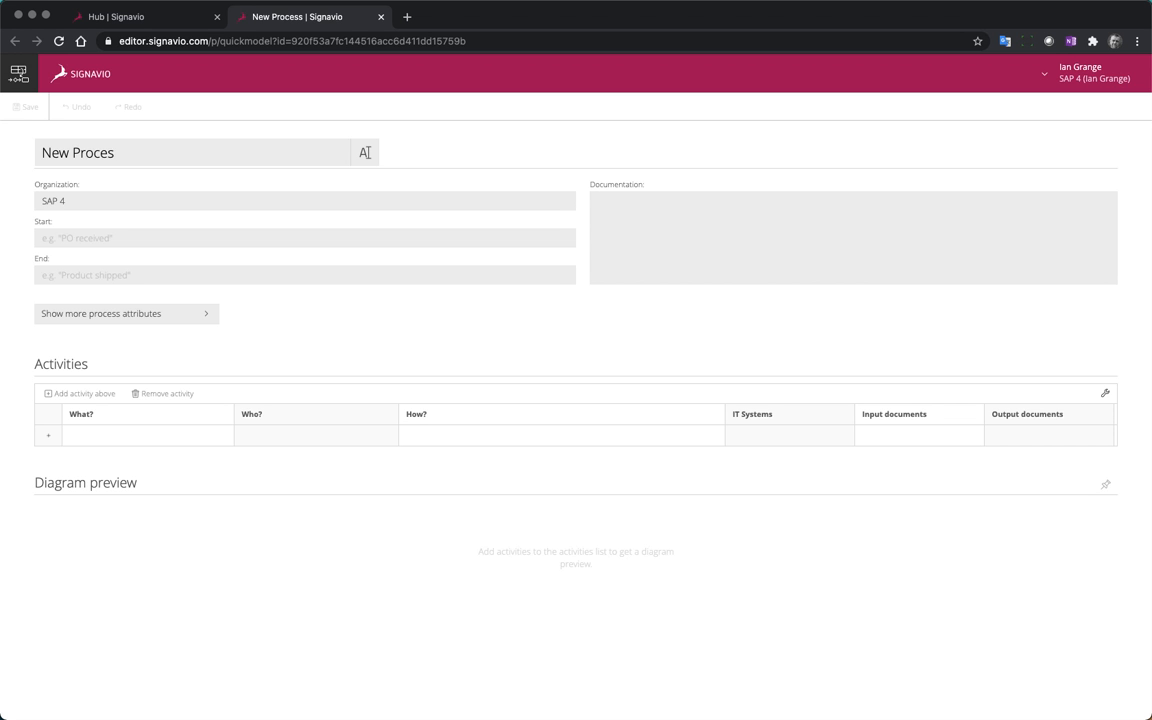
key("BackSpace")
key("BackSpace")
key("BackSpace")
key("BackSpace")
key("BackSpace")
key("BackSpace")
key("BackSpace")
key("BackSpace")
key("BackSpace")
key("BackSpace")
type("Purchase to Pay")
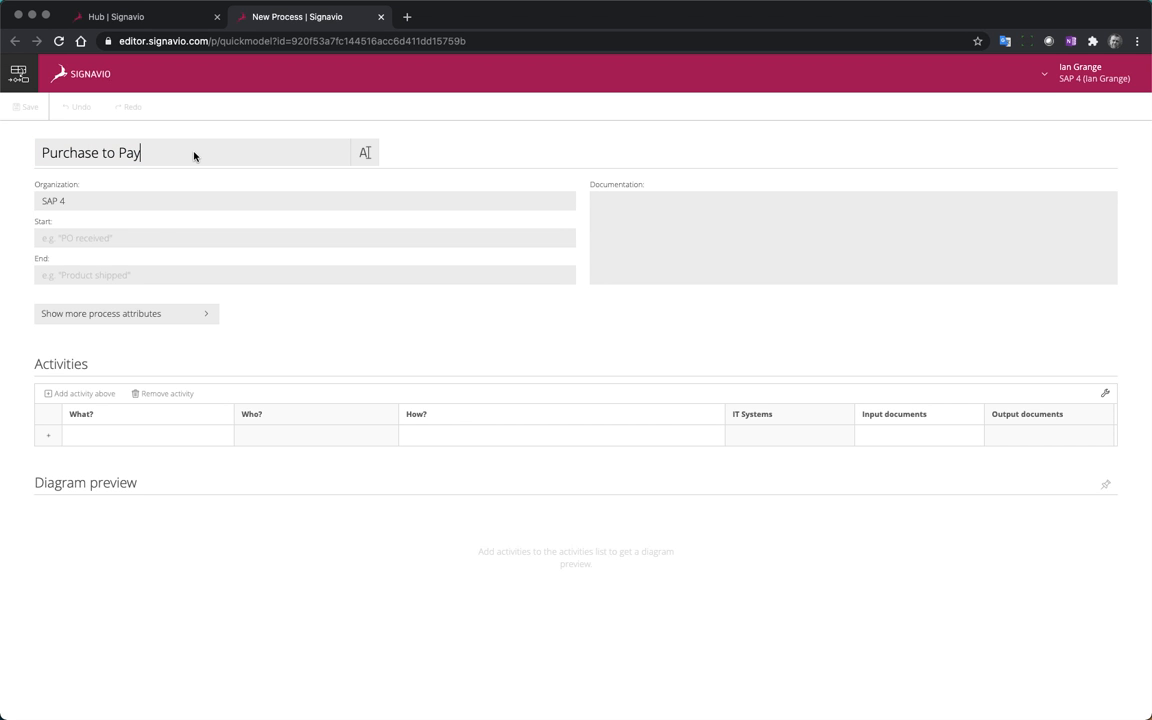
Set the process's start event to "Start" and its end event to "End"
left_click(92, 237)
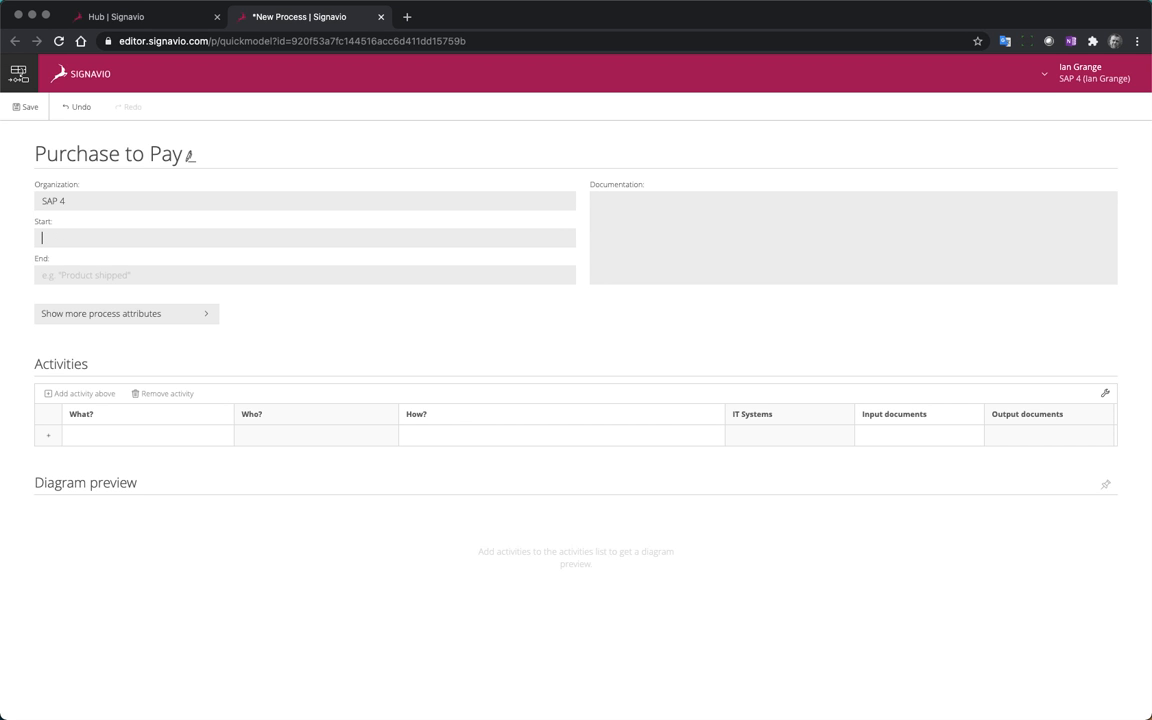
type("Start")
left_click(84, 275)
type("End")
Paste "This will document the company's Purchase to Pay process" as the process documentation
key("super+Tab")
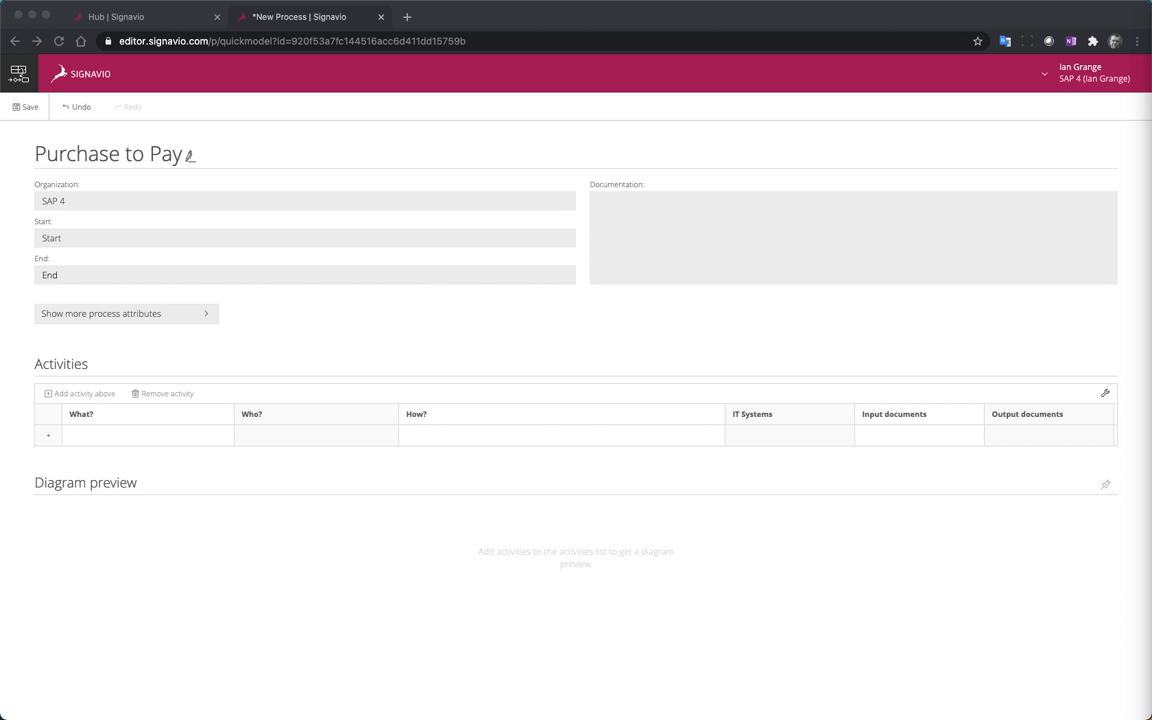
left_click(676, 213)
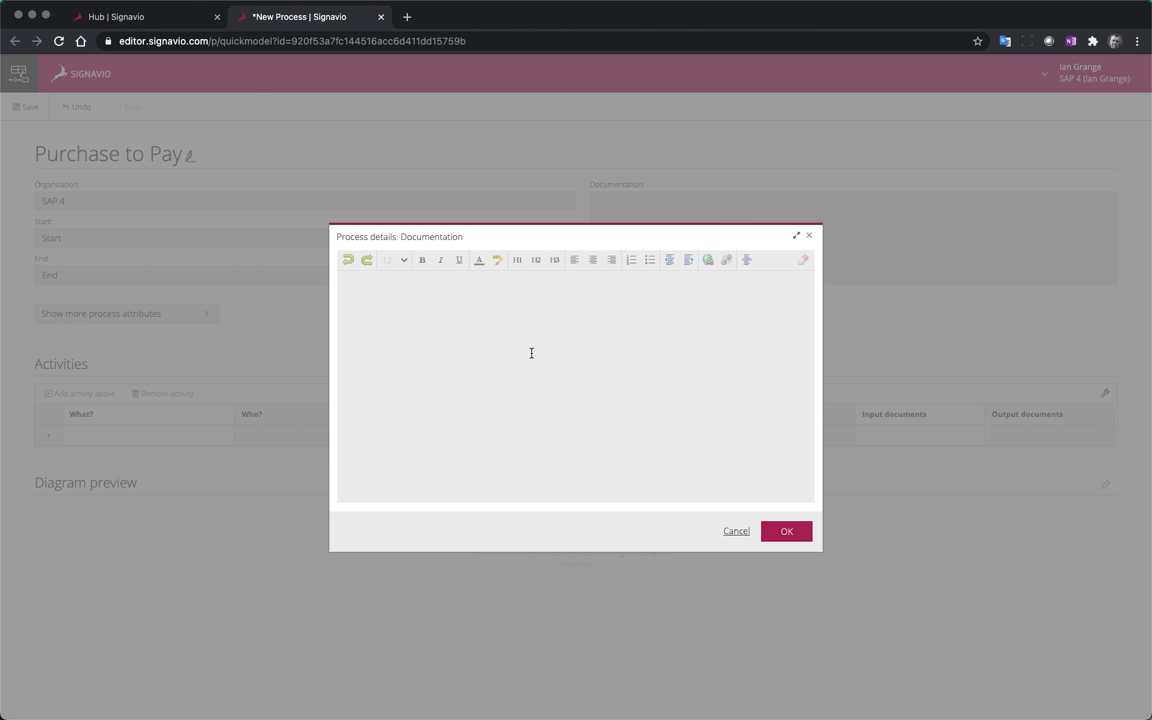
left_click(97, 0)
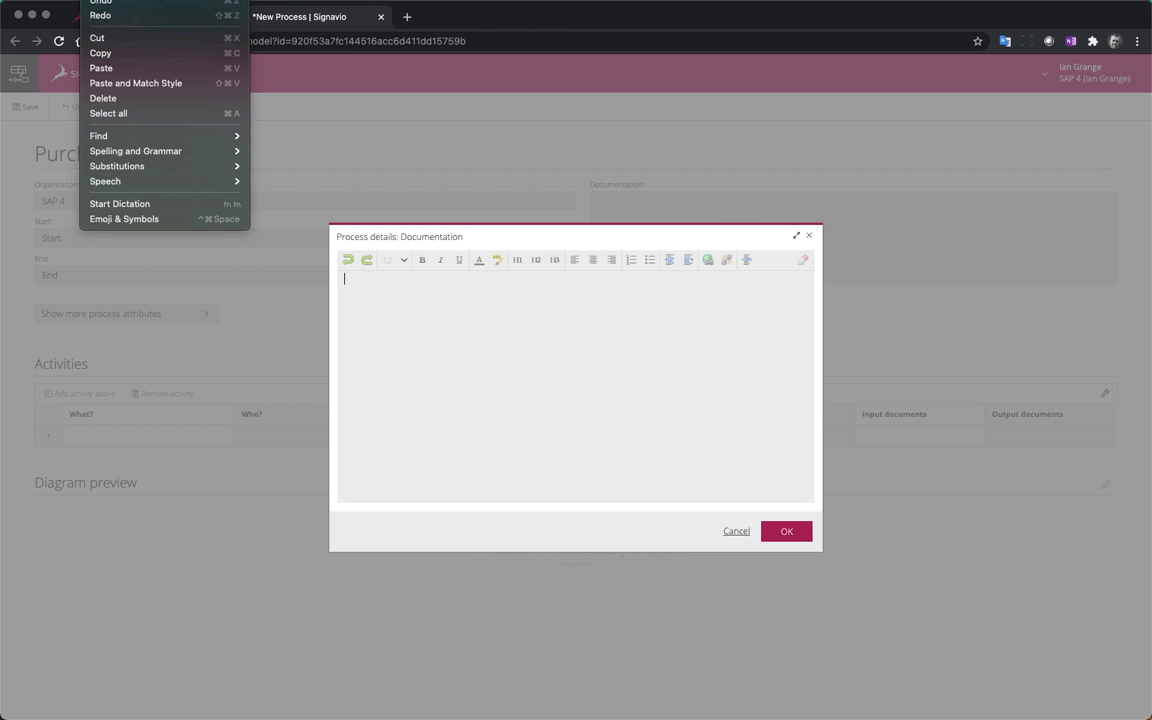
left_click(160, 80)
left_click(788, 530)
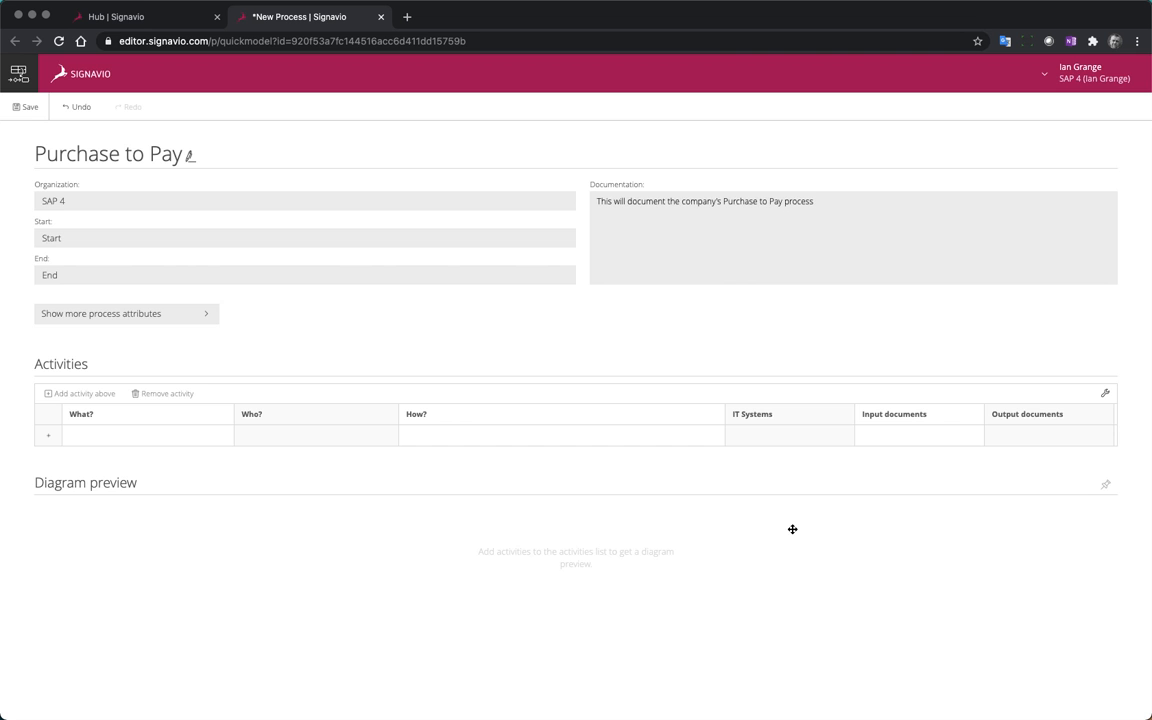
Add the activities "Create PO" and "Send PO", in that order, to the process's activities table
left_click(48, 436)
left_click(104, 440)
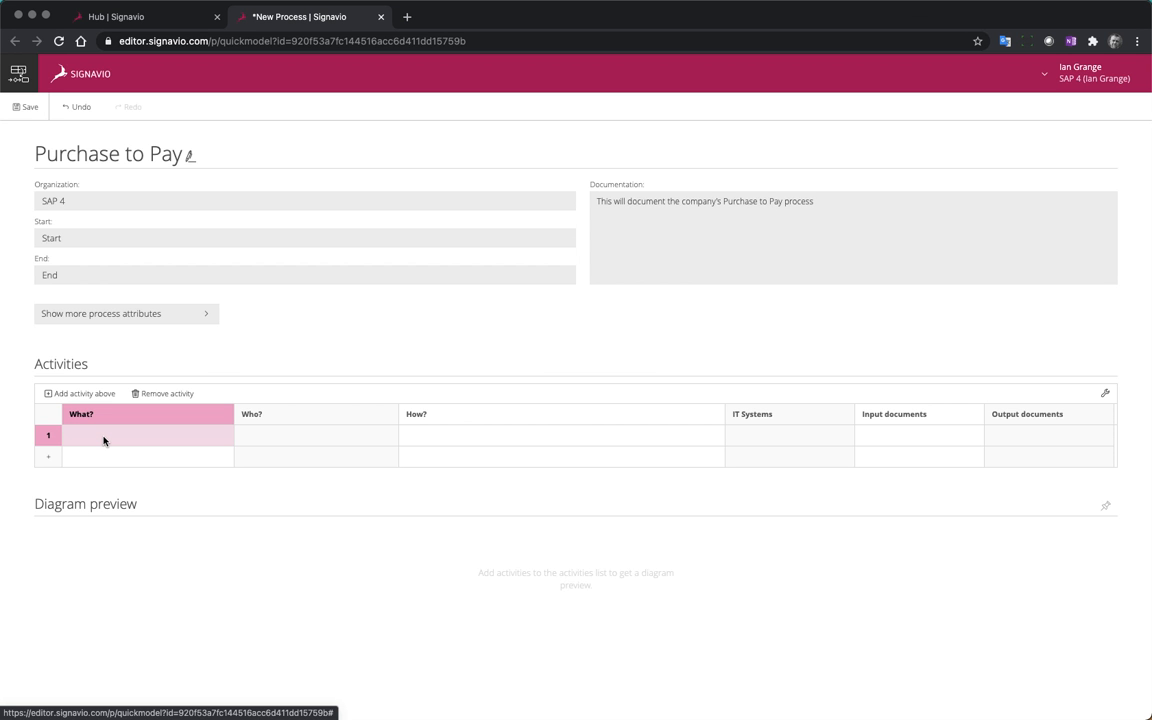
left_click(119, 432)
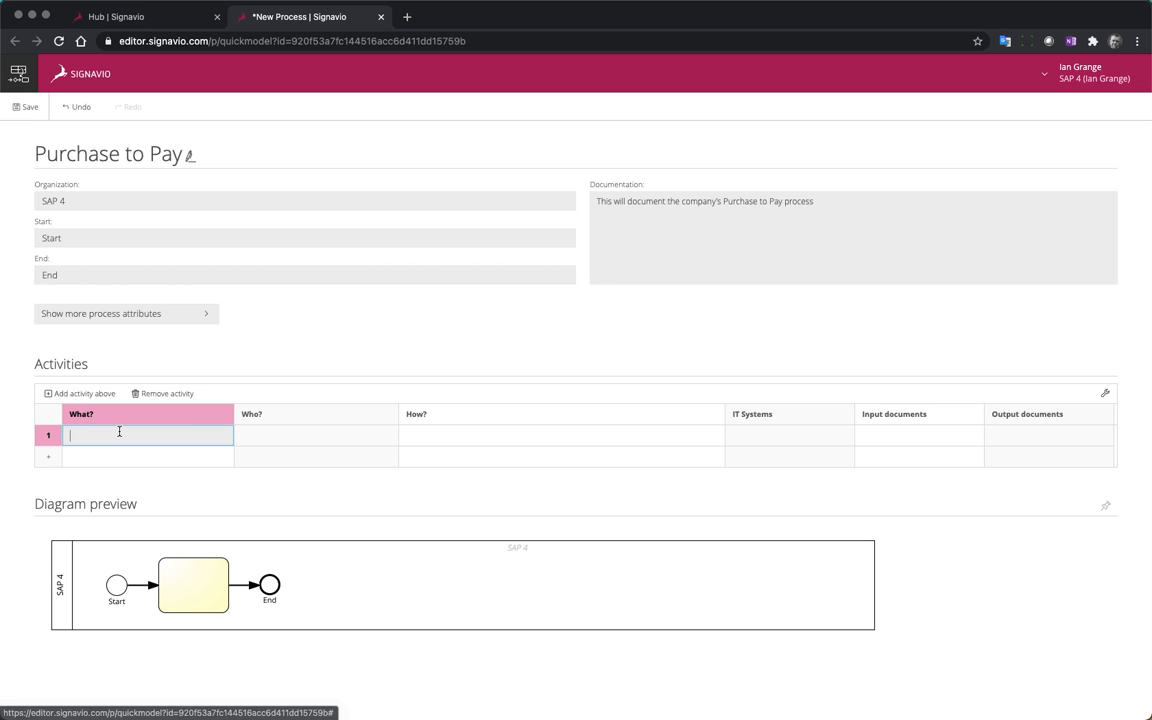
type("Cre")
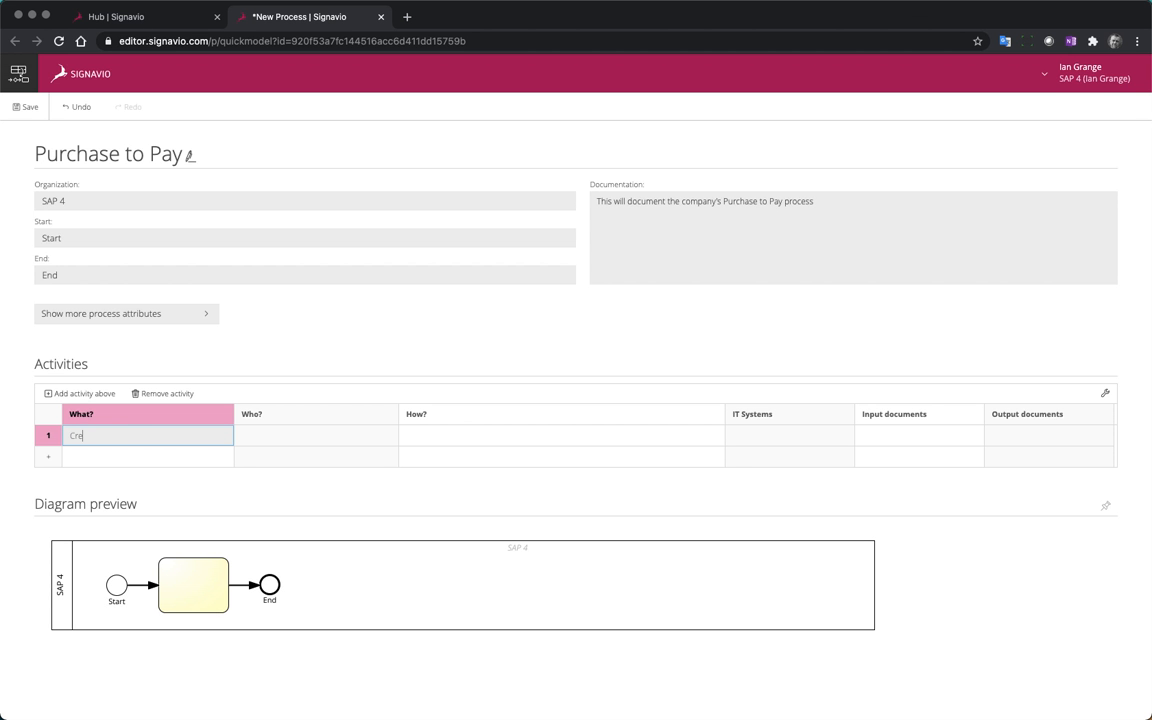
type("ate PO")
left_click(48, 456)
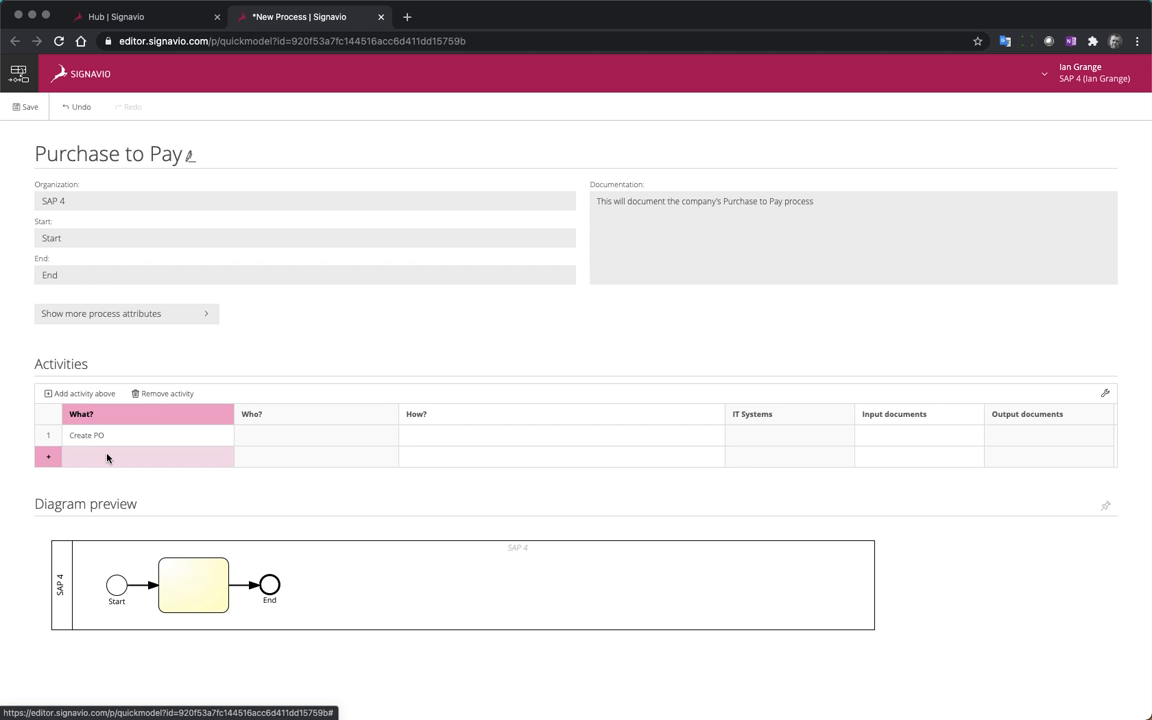
left_click(106, 454)
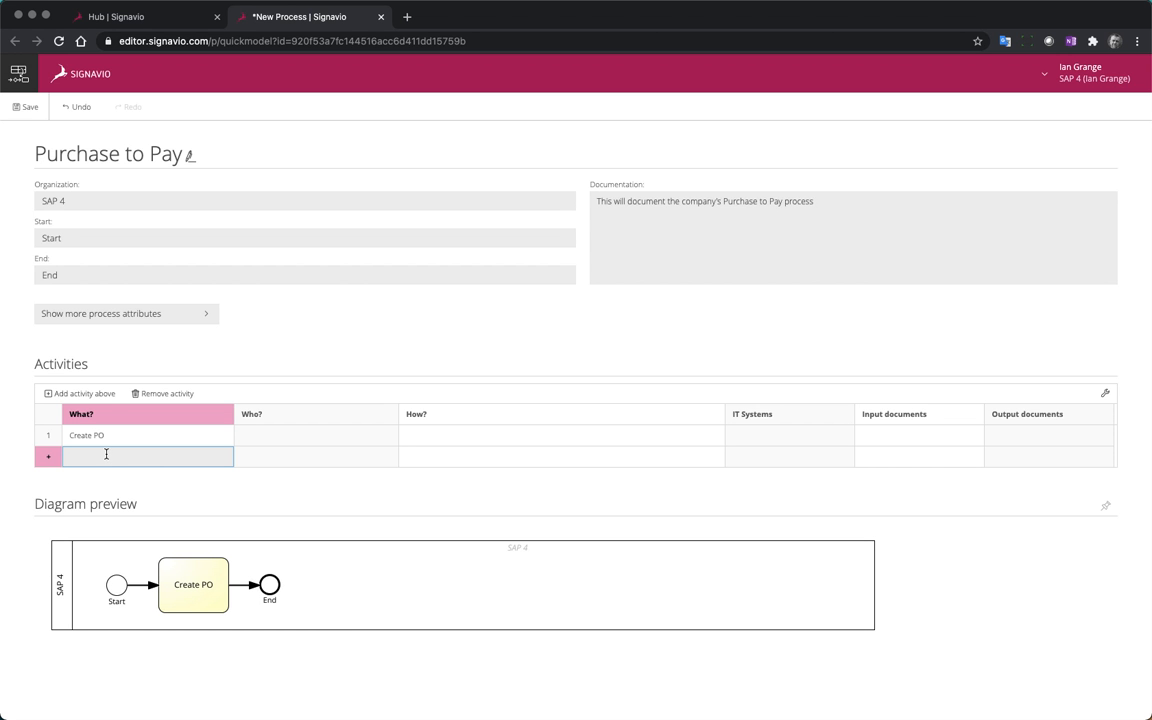
type("Send PO")
Insert a new activity row above "Send PO" and name it "Send PO"
left_click(90, 394)
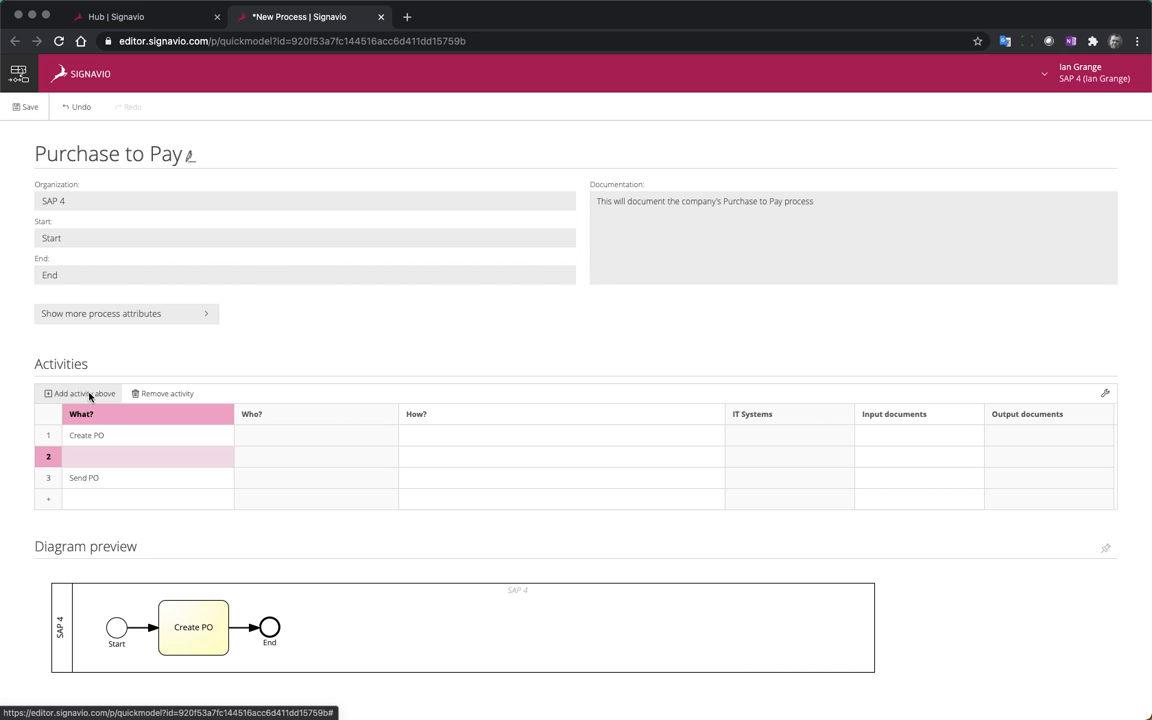
left_click(97, 456)
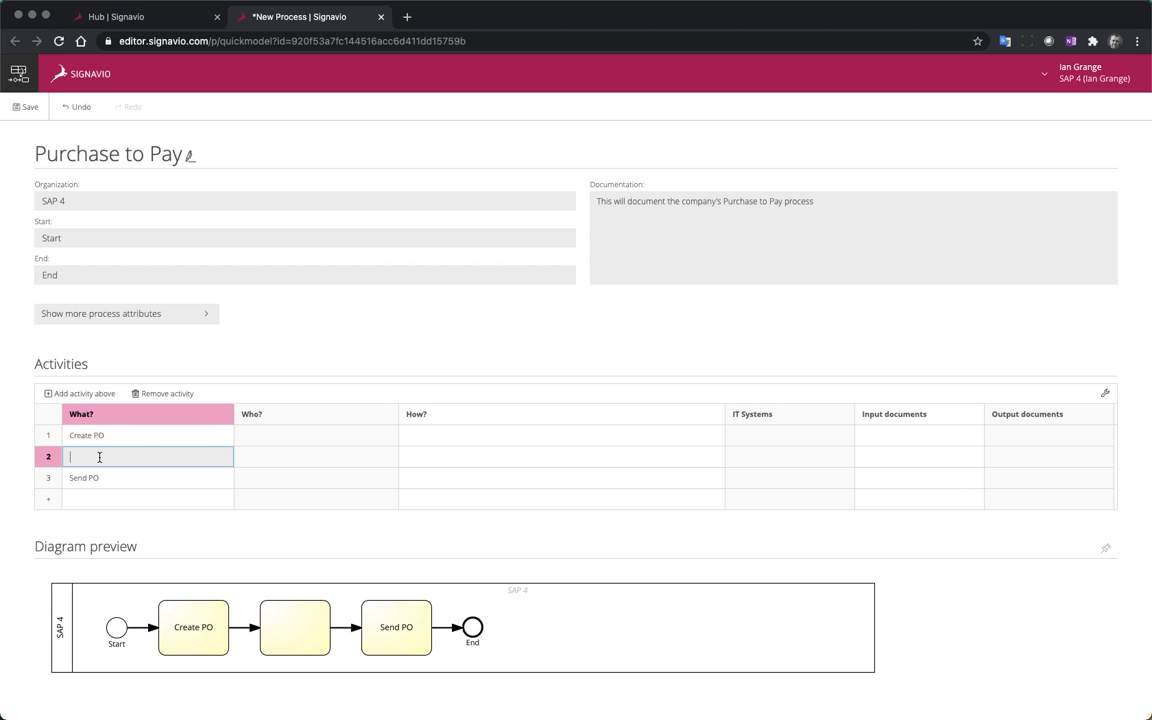
type("Send PO")
Rename the third activity to "Receive Goods", correcting the spelling of "Receive"
left_click(89, 480)
left_click(112, 480)
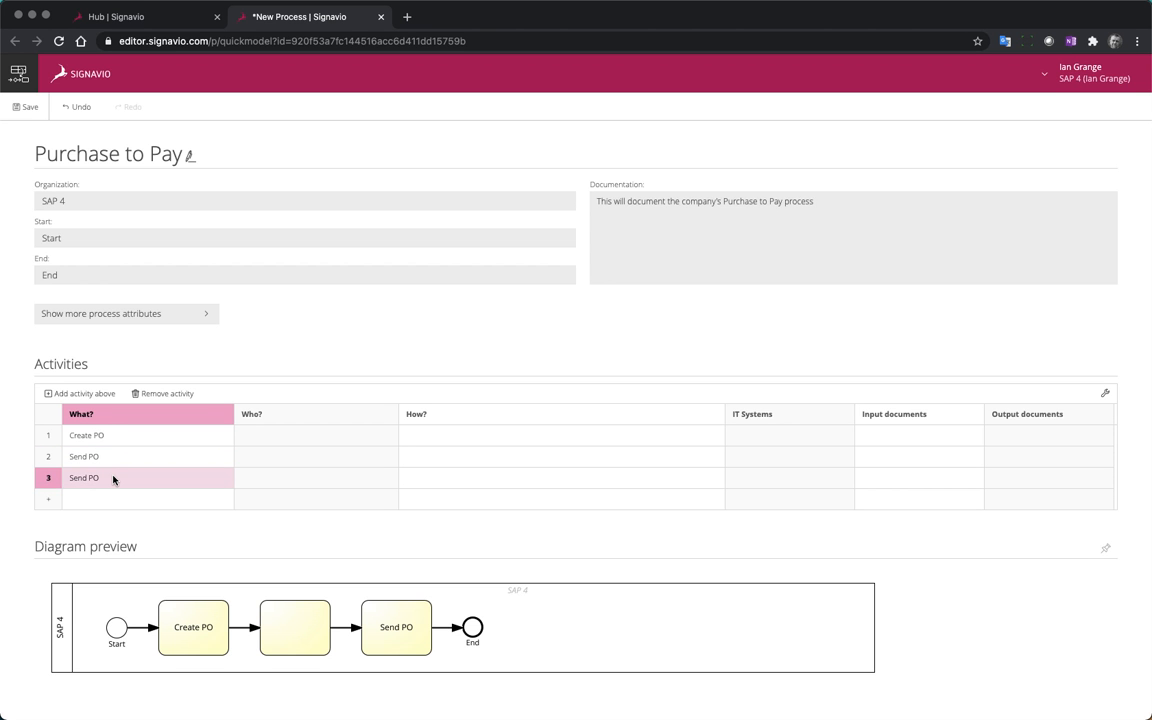
left_click(113, 480)
left_click_drag(108, 478, 47, 478)
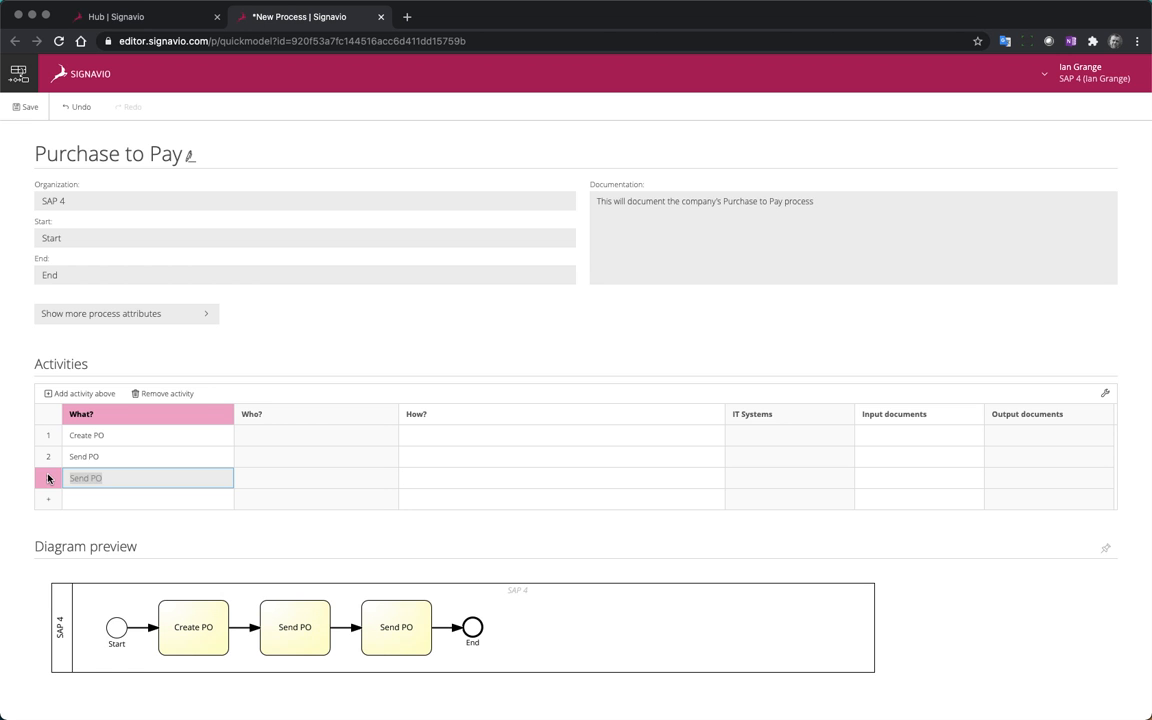
type("Recieve Goods")
right_click(83, 483)
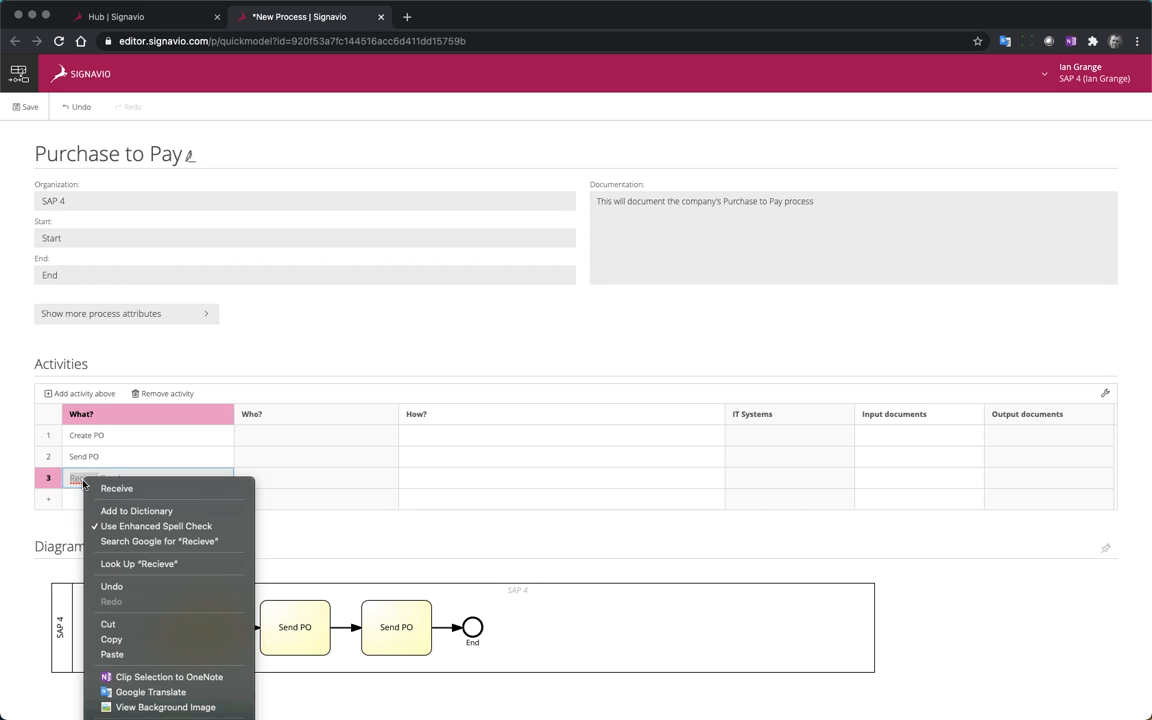
left_click(100, 488)
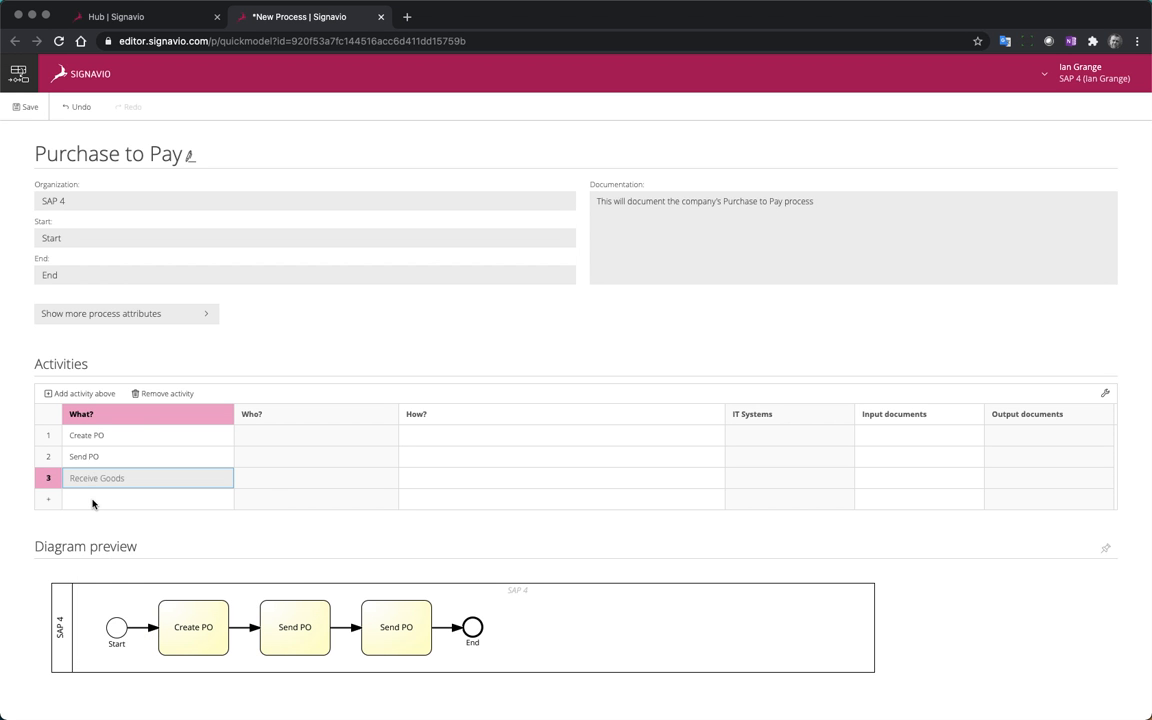
Add the activities "Scan Invoice" and "Book Invoice", in that order, at the end of the activities table
left_click(81, 500)
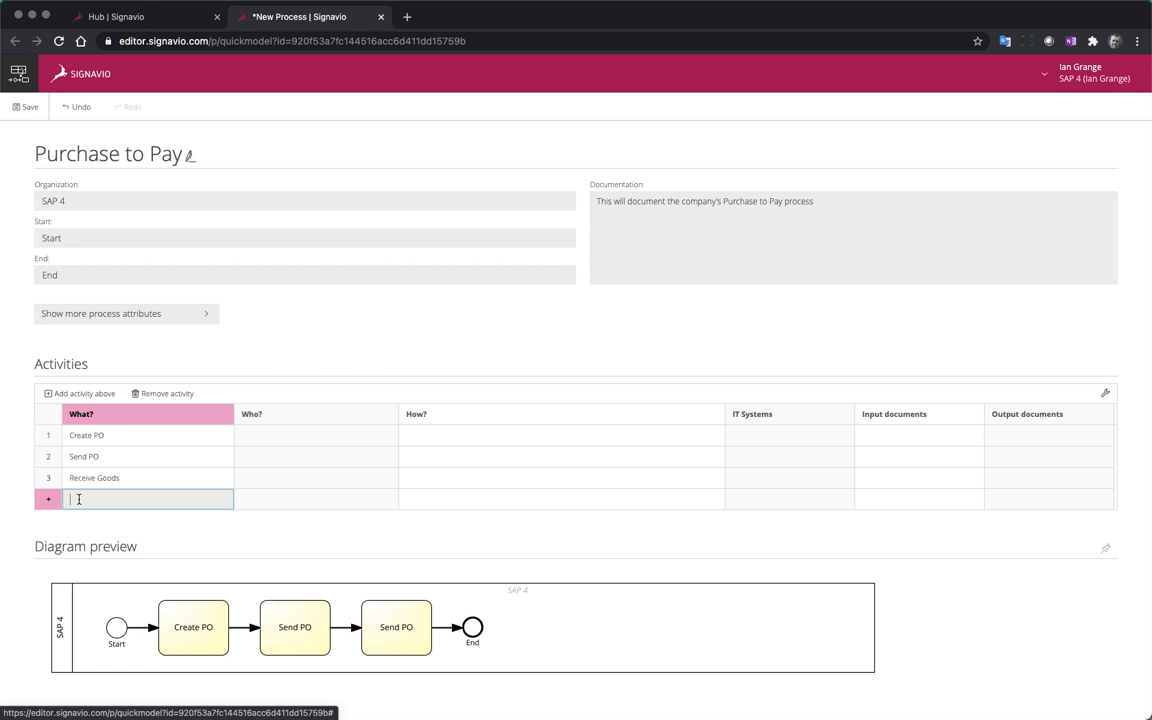
type("Scan")
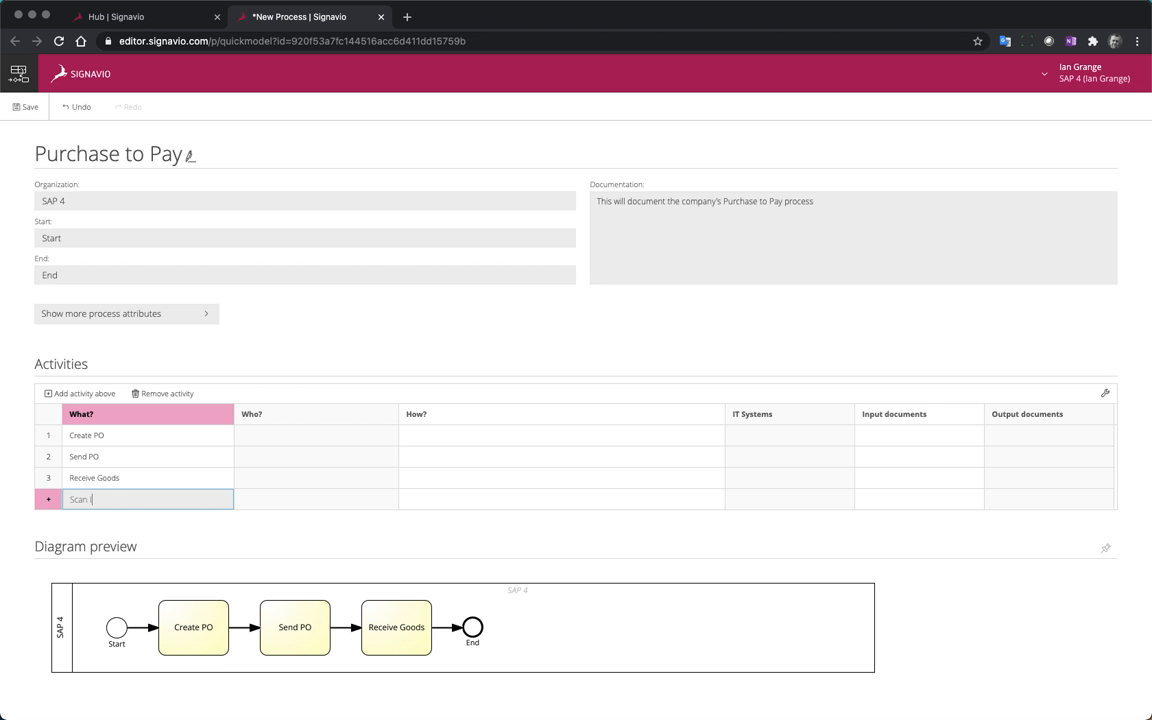
type(" Invoice")
left_click(47, 499)
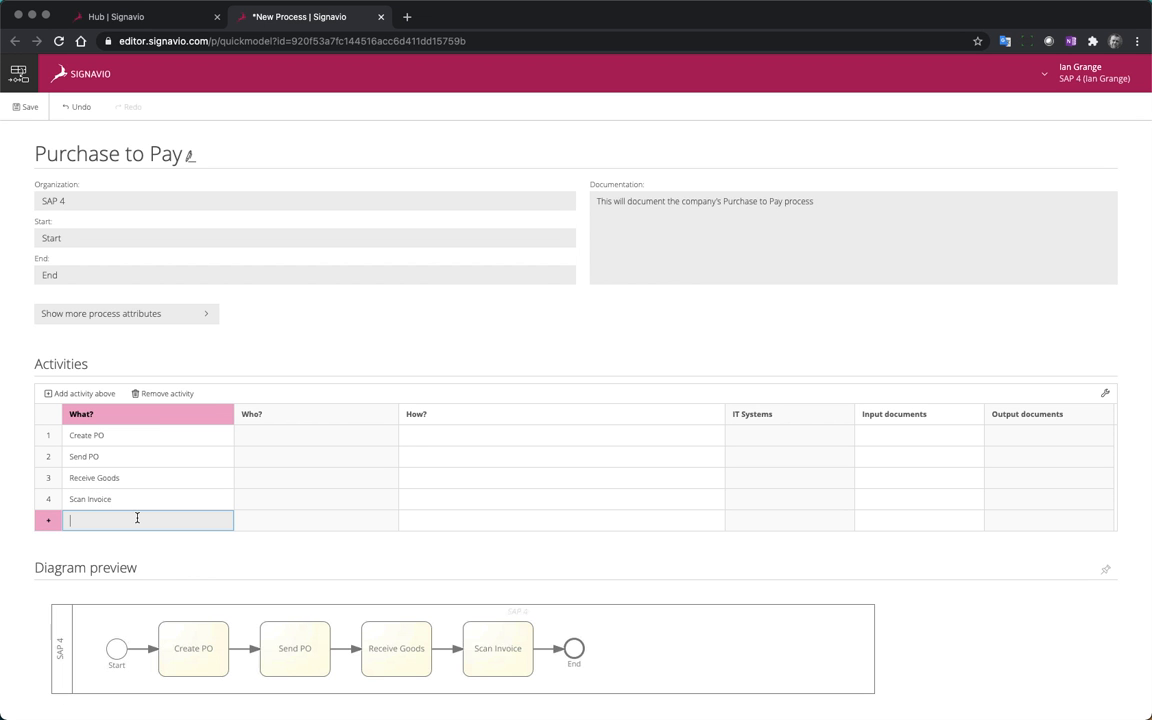
type("Book ")
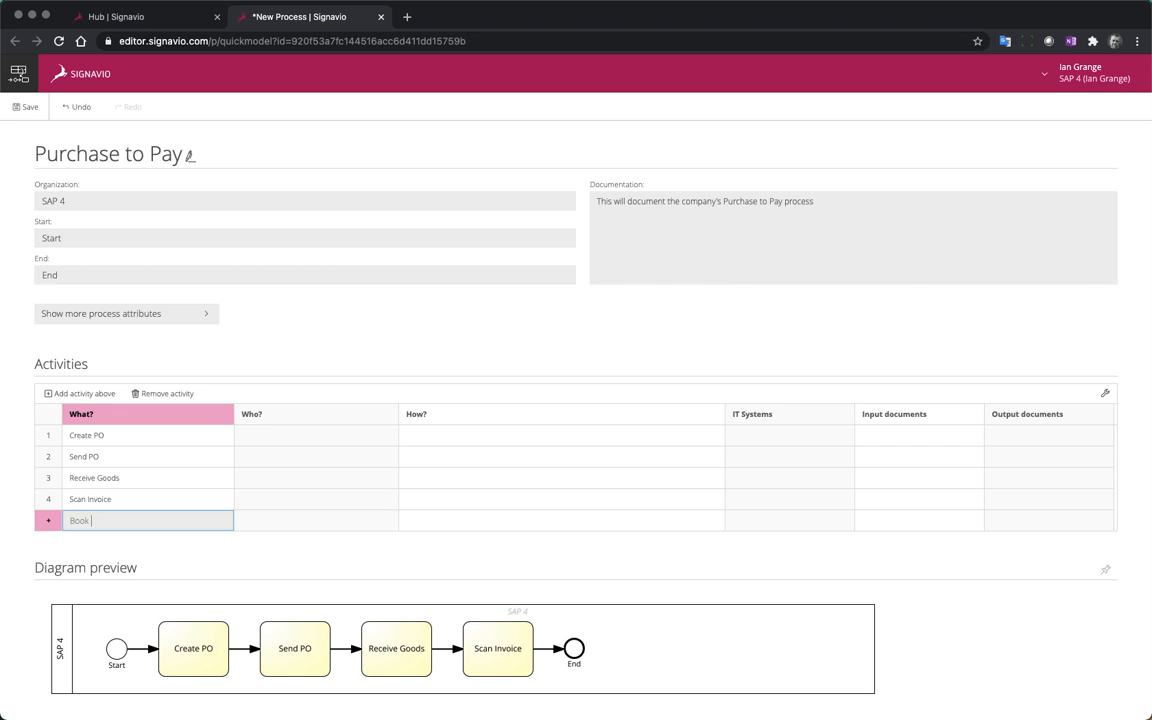
type("Invoice")
Assign the dictionary entry "Invoice" as the input document of the Scan Invoice activity
left_click(888, 505)
left_click(888, 503)
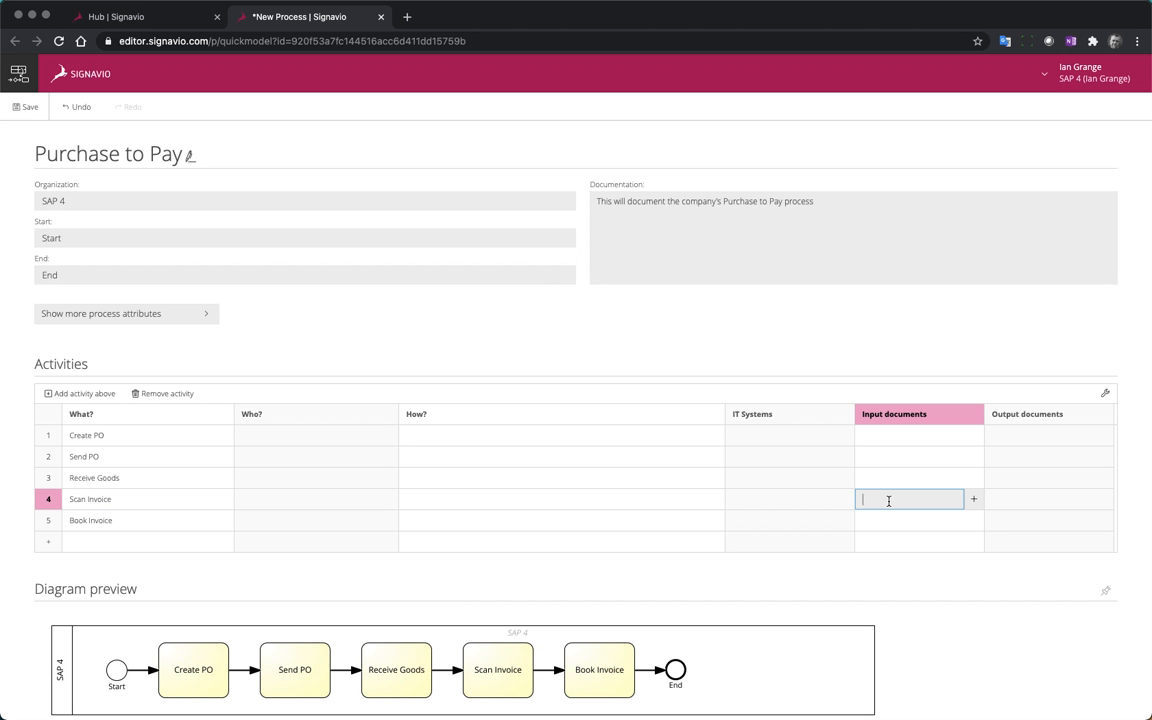
type("Invoic")
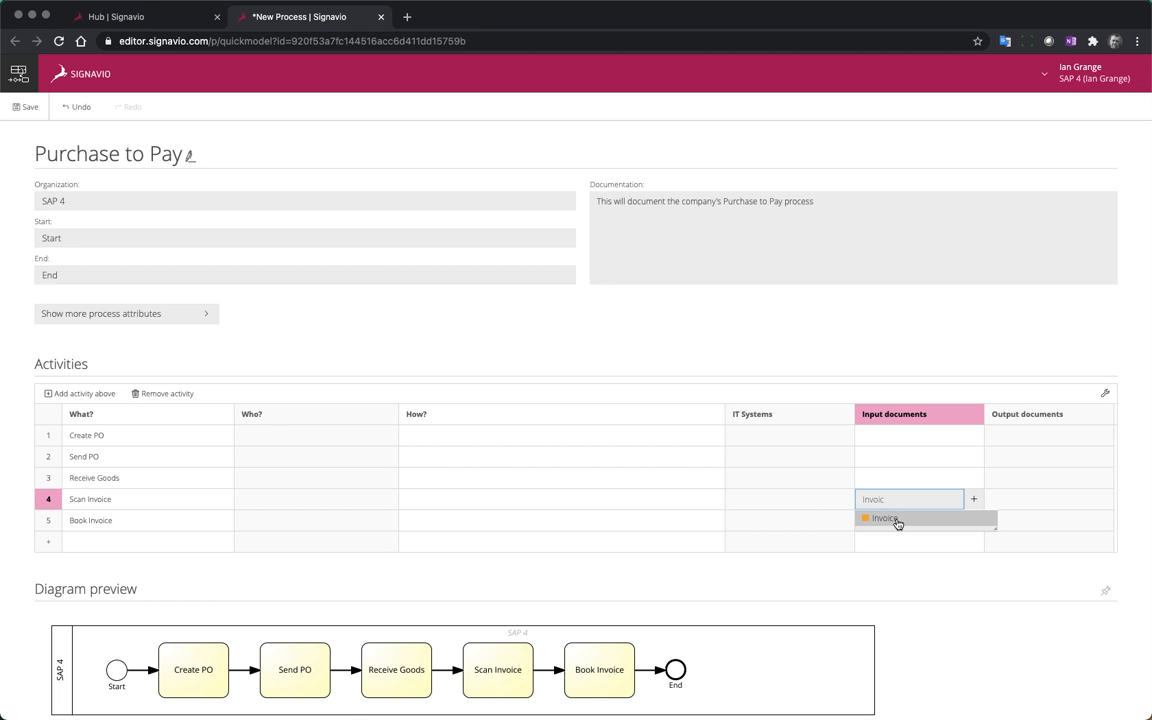
left_click(898, 519)
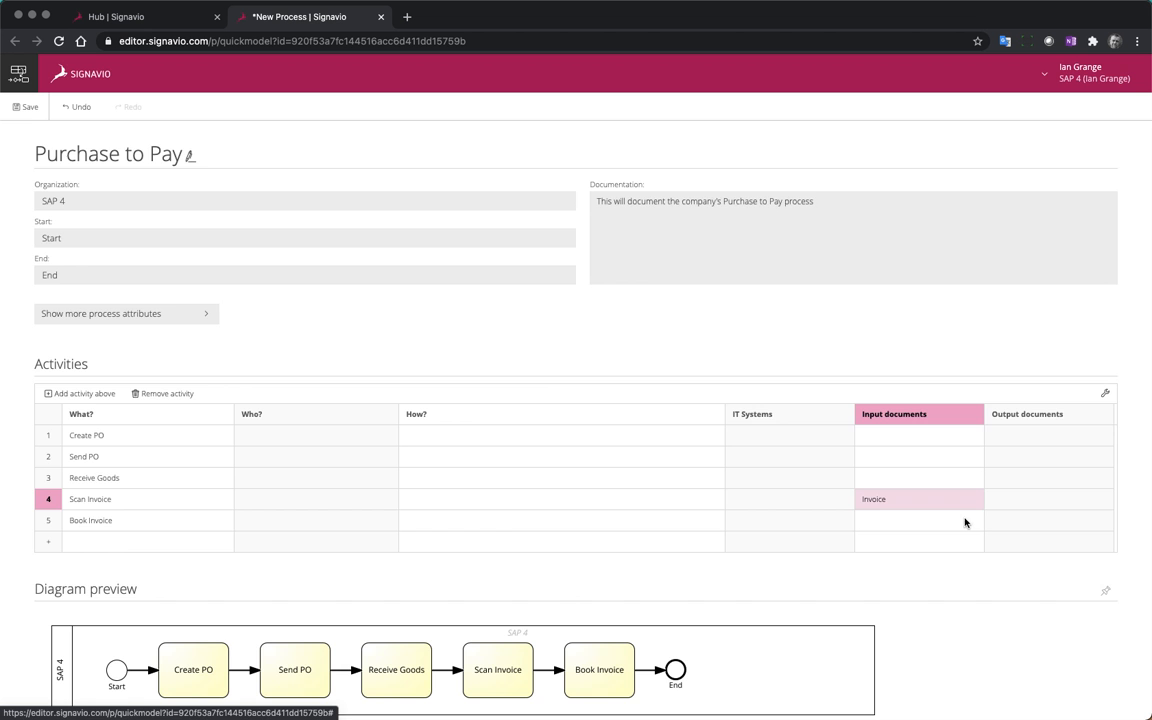
Assign the dictionary role "Procurement" as responsible for the Create PO and Send PO activities
scroll(700, 530, "down", 1)
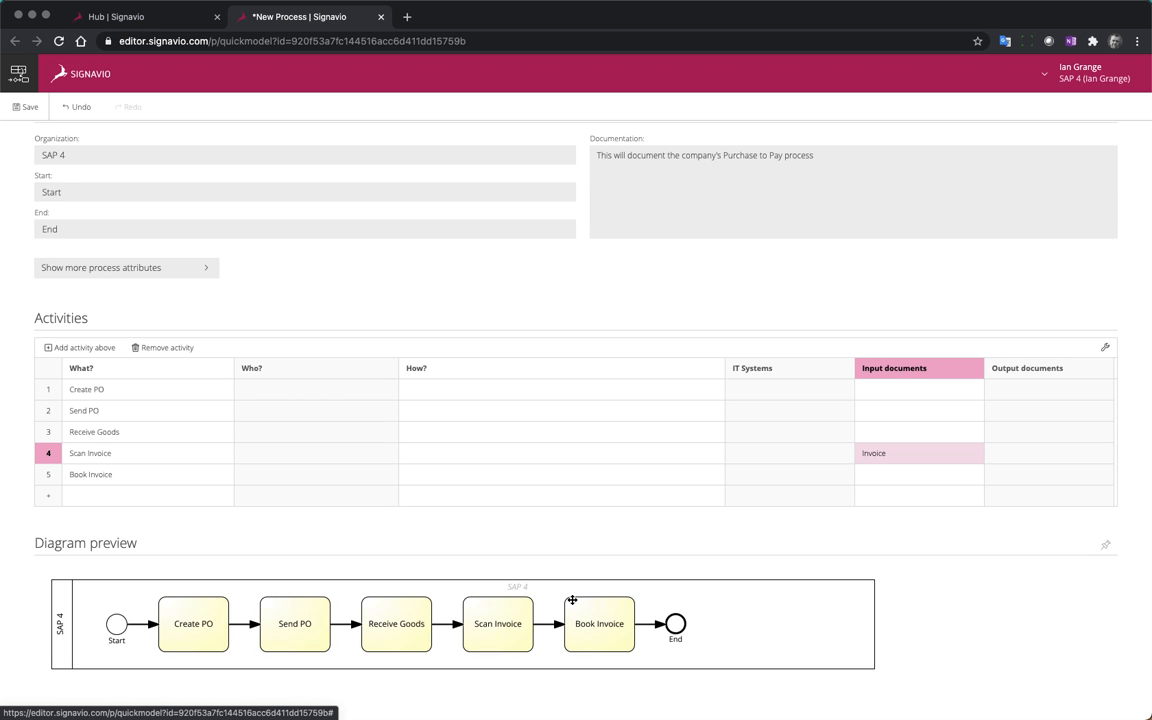
scroll(684, 610, "down", 2)
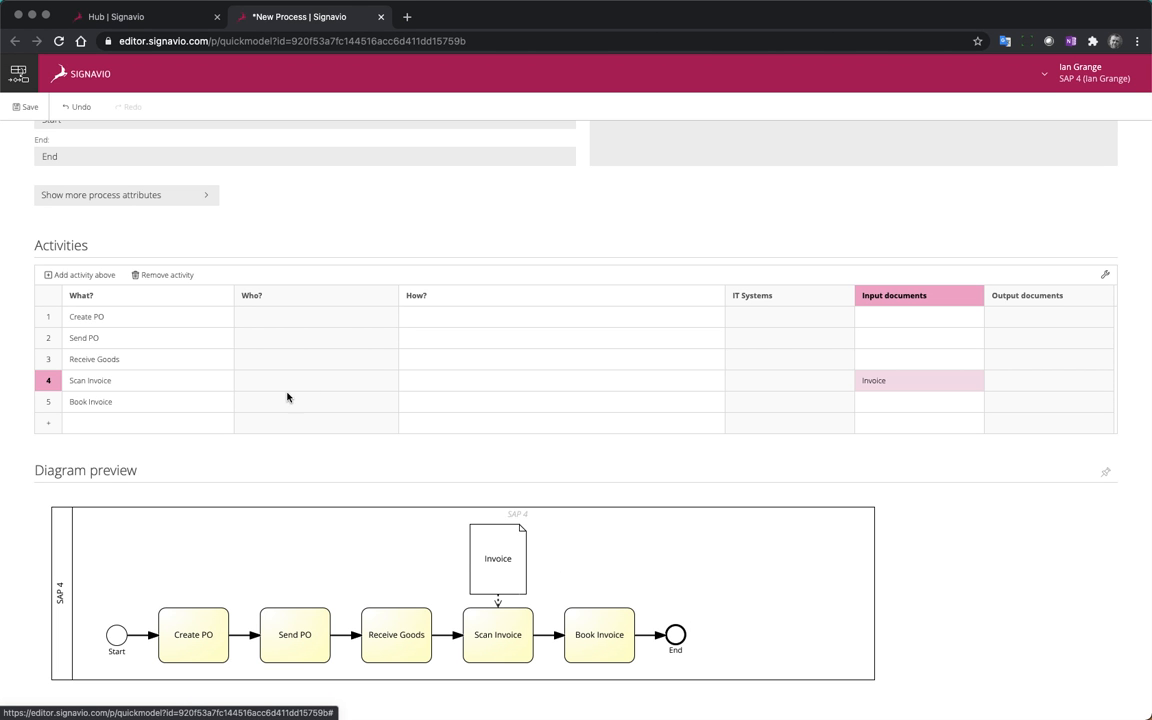
left_click(273, 317)
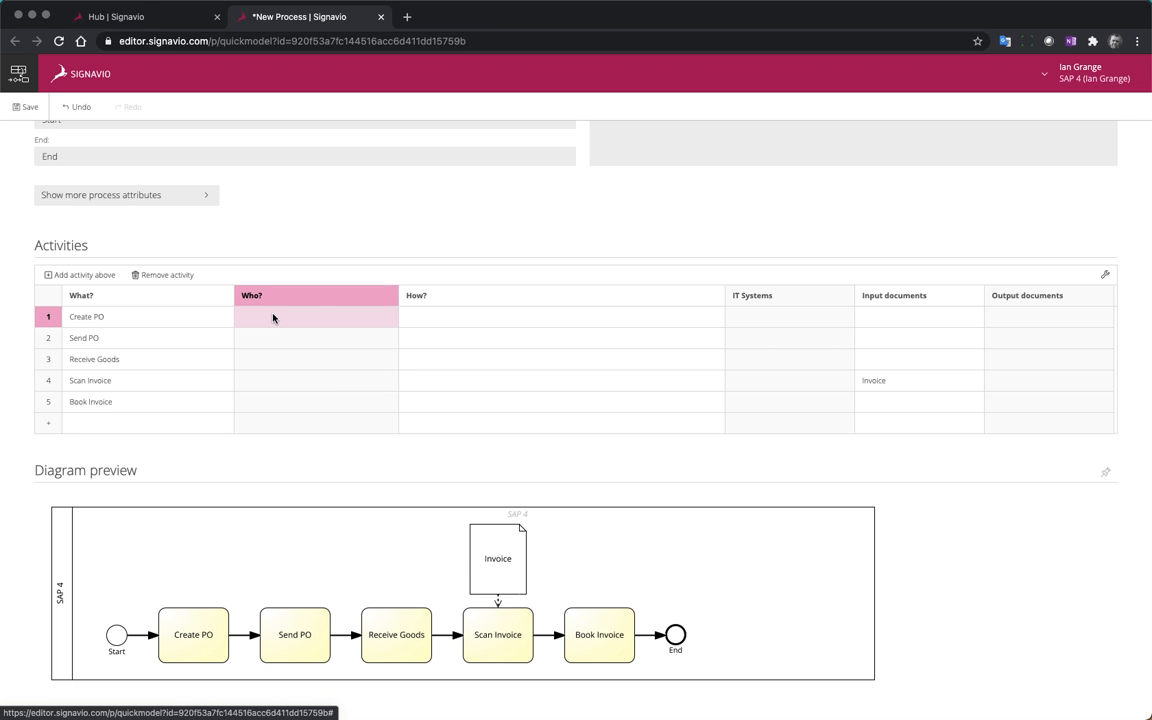
left_click(256, 317)
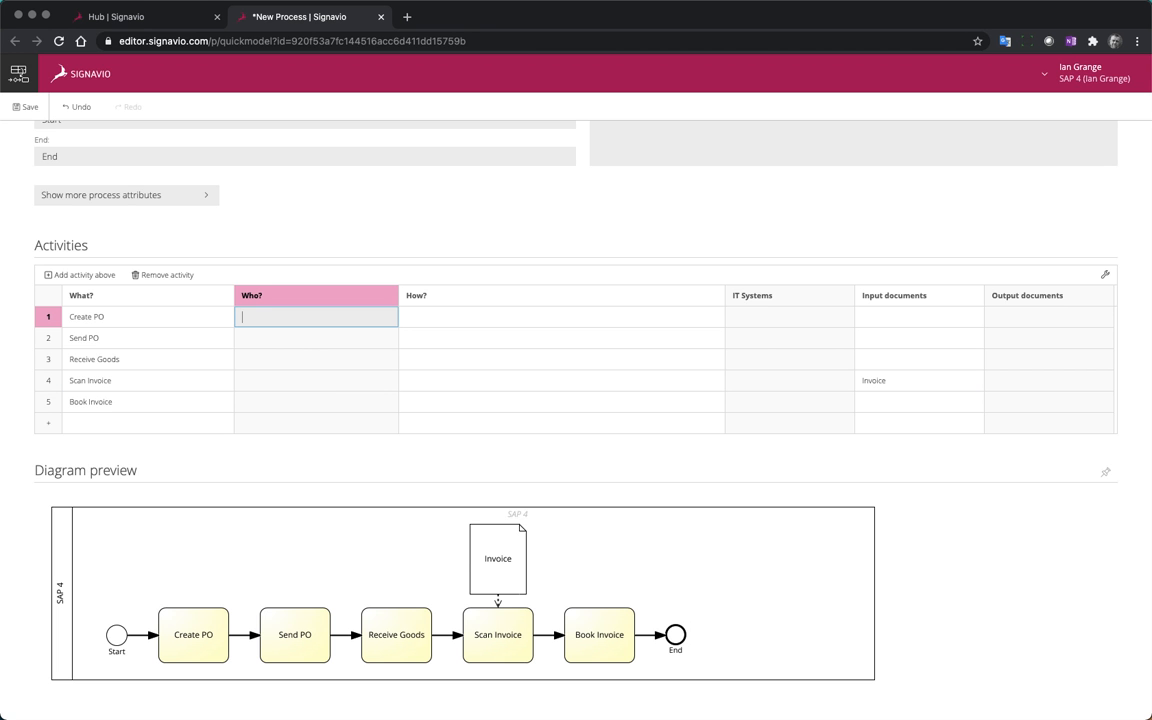
type("Proc")
left_click(268, 335)
left_click(257, 338)
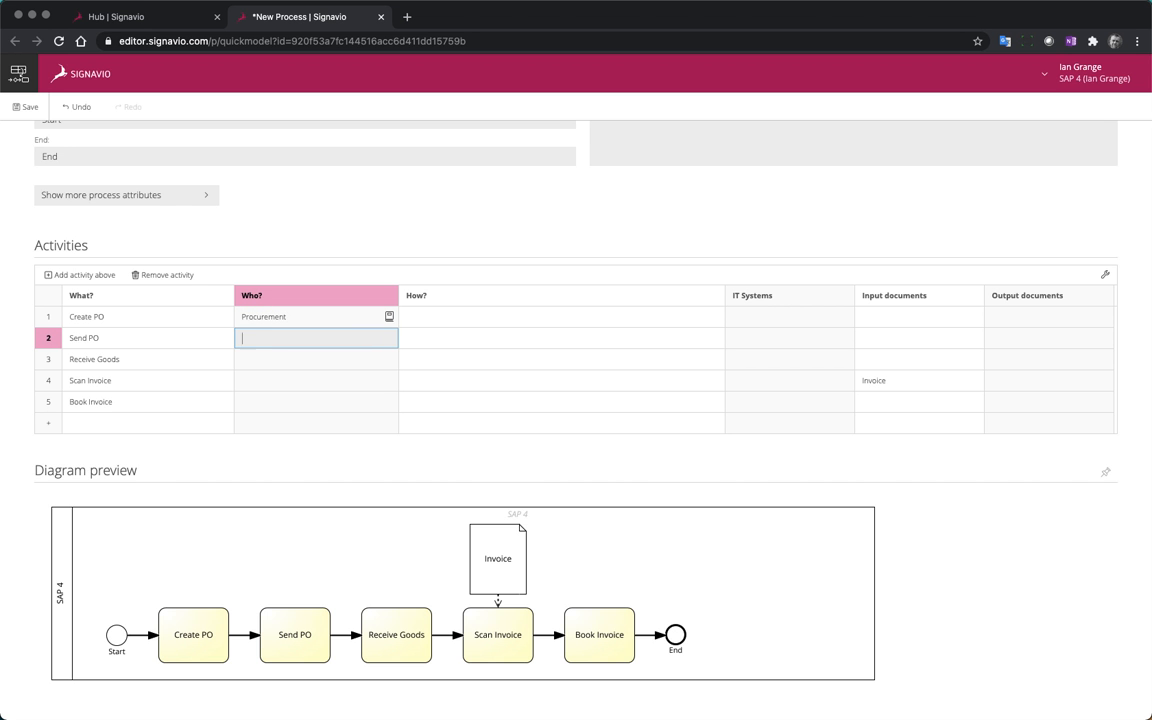
type("proc")
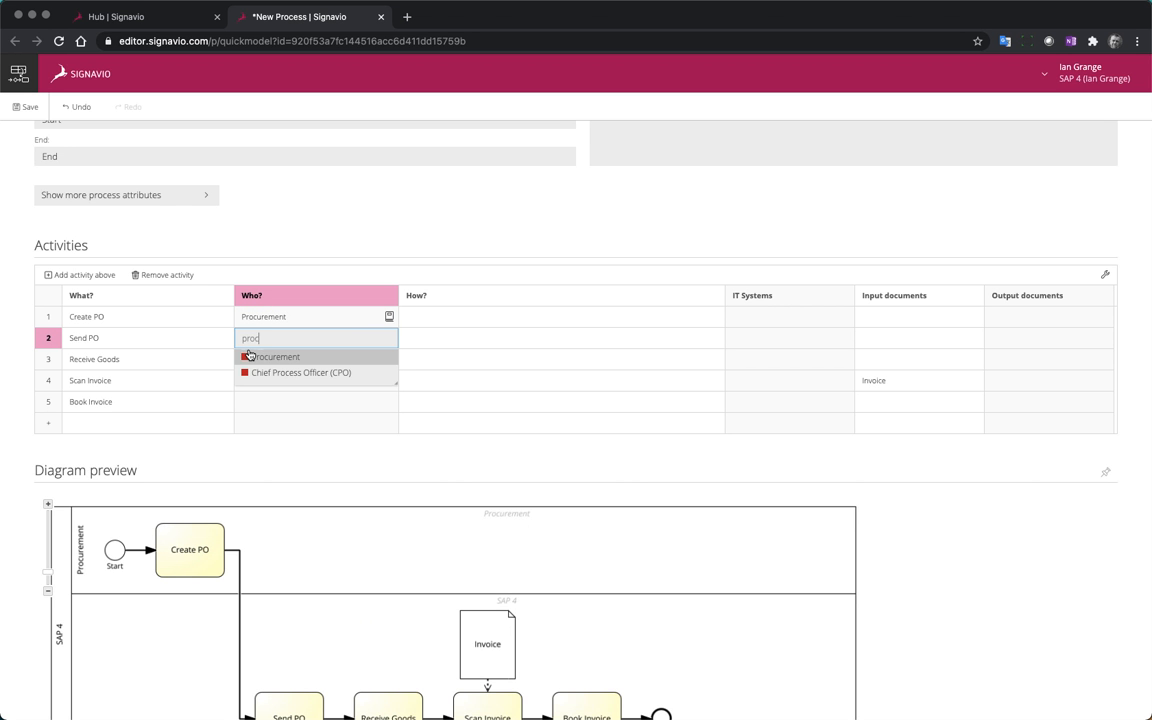
left_click(296, 358)
Assign "Central Purchasing" as responsible for Receive Goods, Scan Invoice and Book Invoice, and save the process
left_click(262, 360)
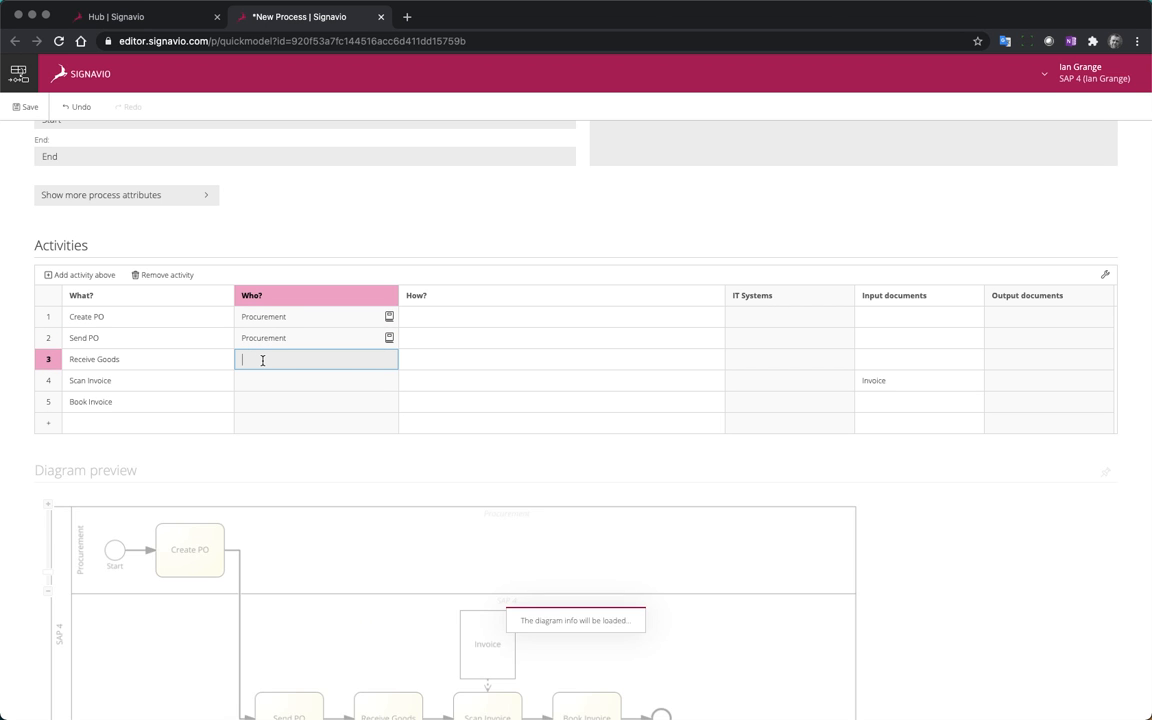
type("Cent")
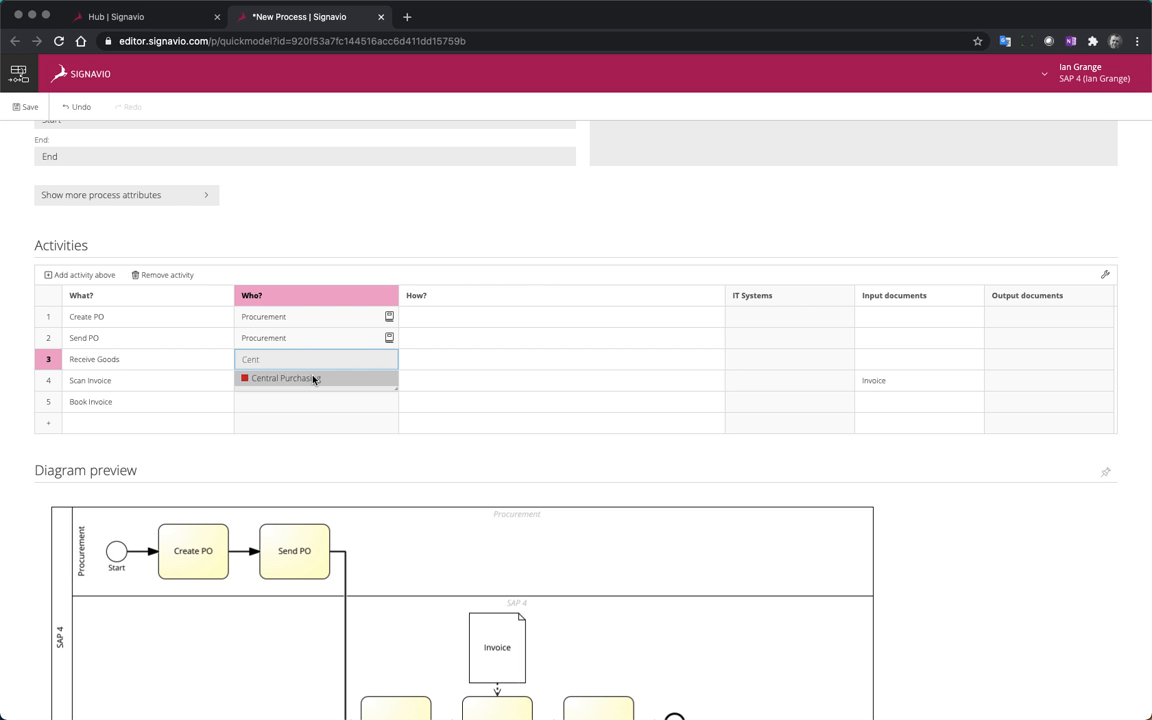
left_click(300, 378)
left_click(287, 380)
type("Centr")
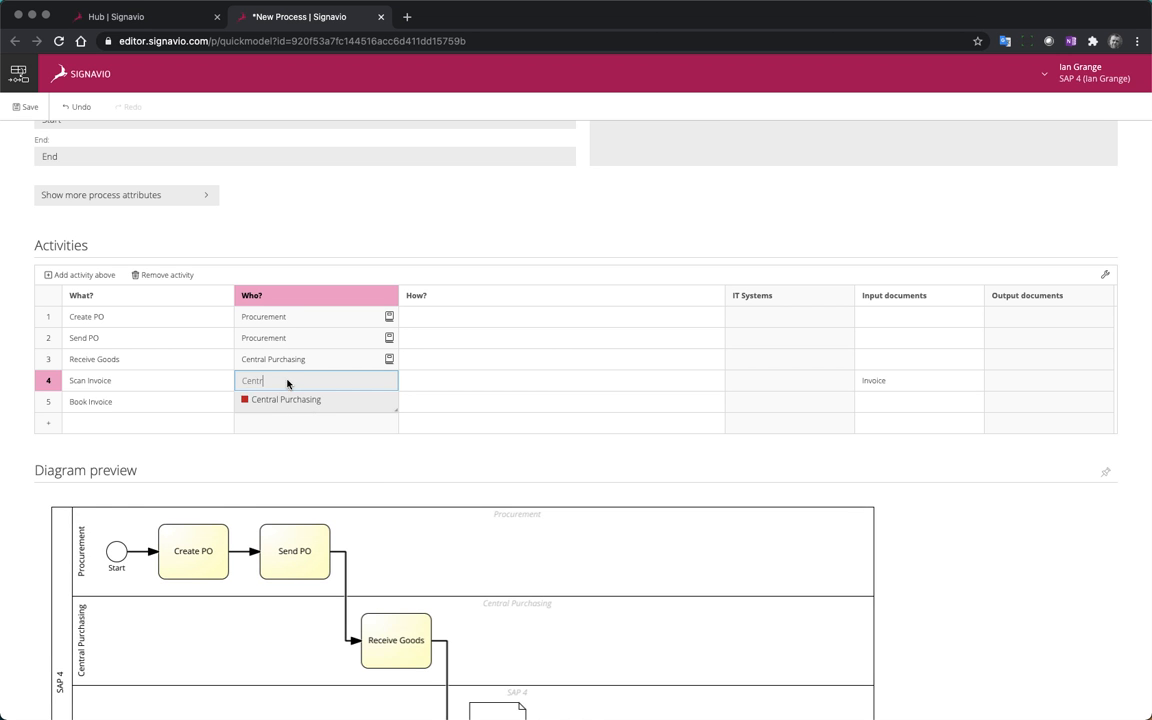
left_click(303, 401)
left_click(274, 403)
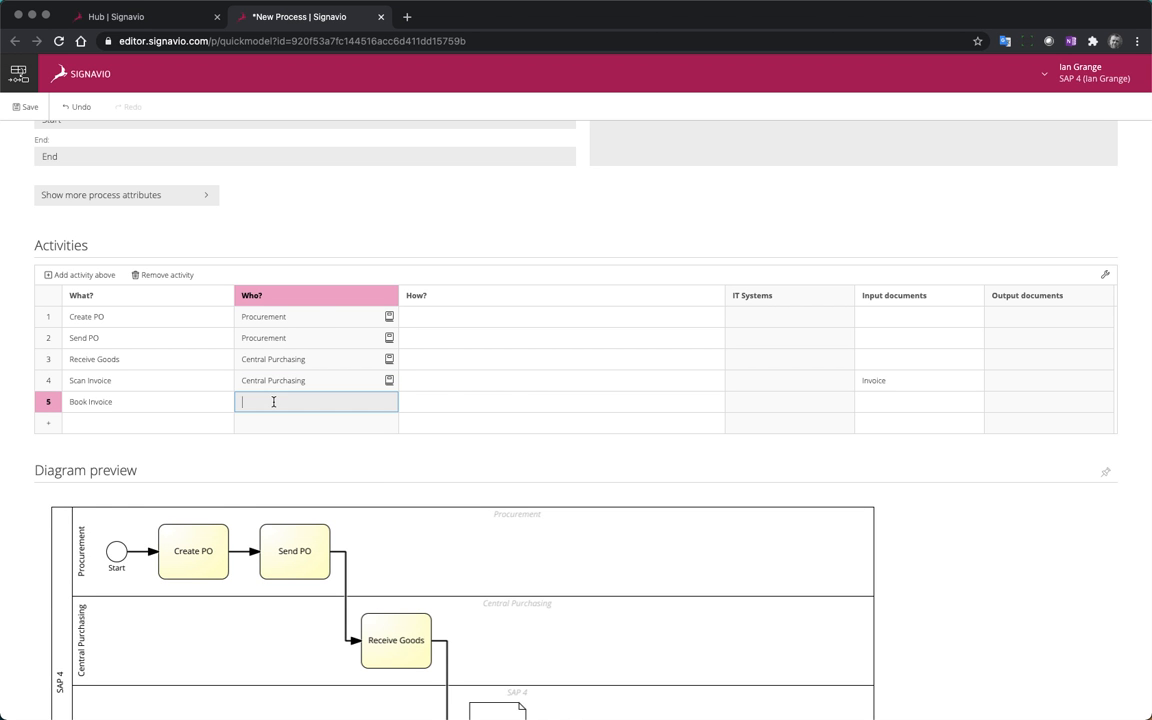
type("Centr")
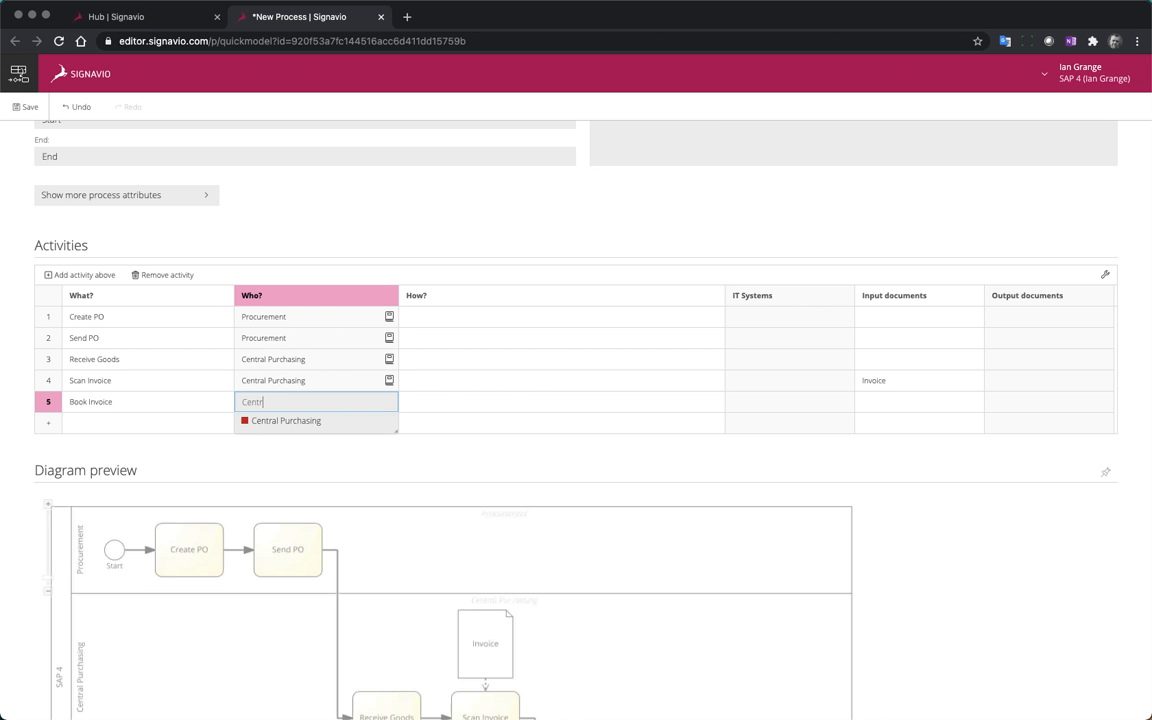
left_click(300, 420)
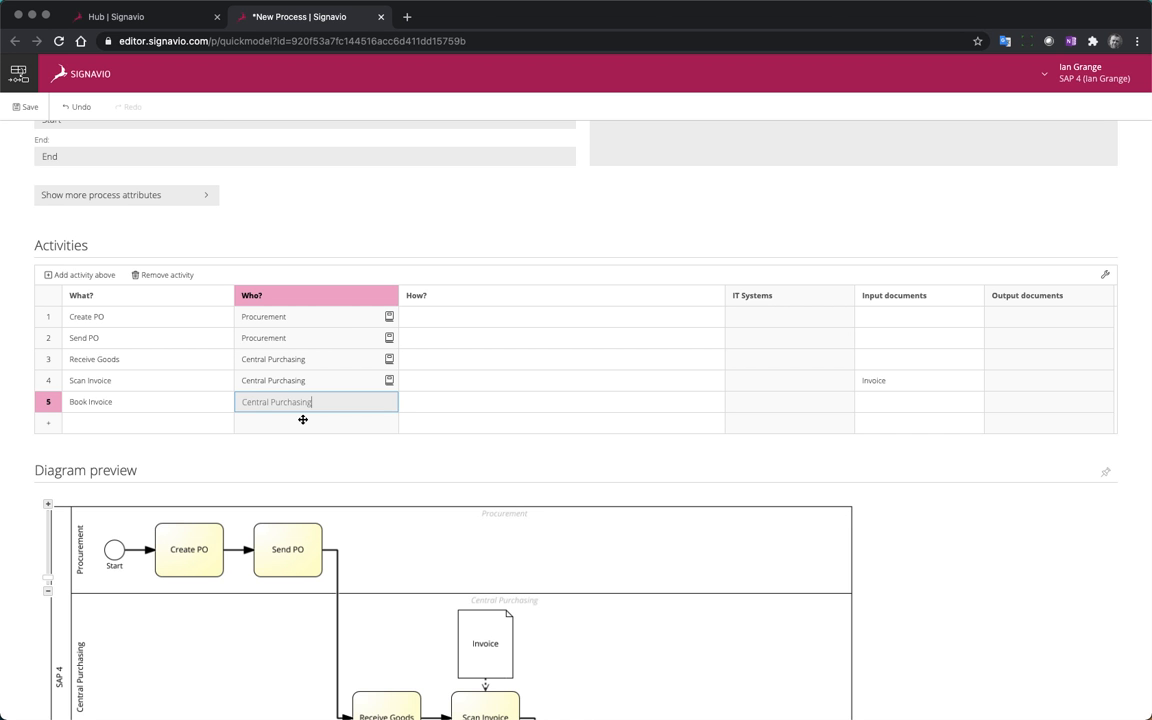
scroll(504, 623, "down", 3)
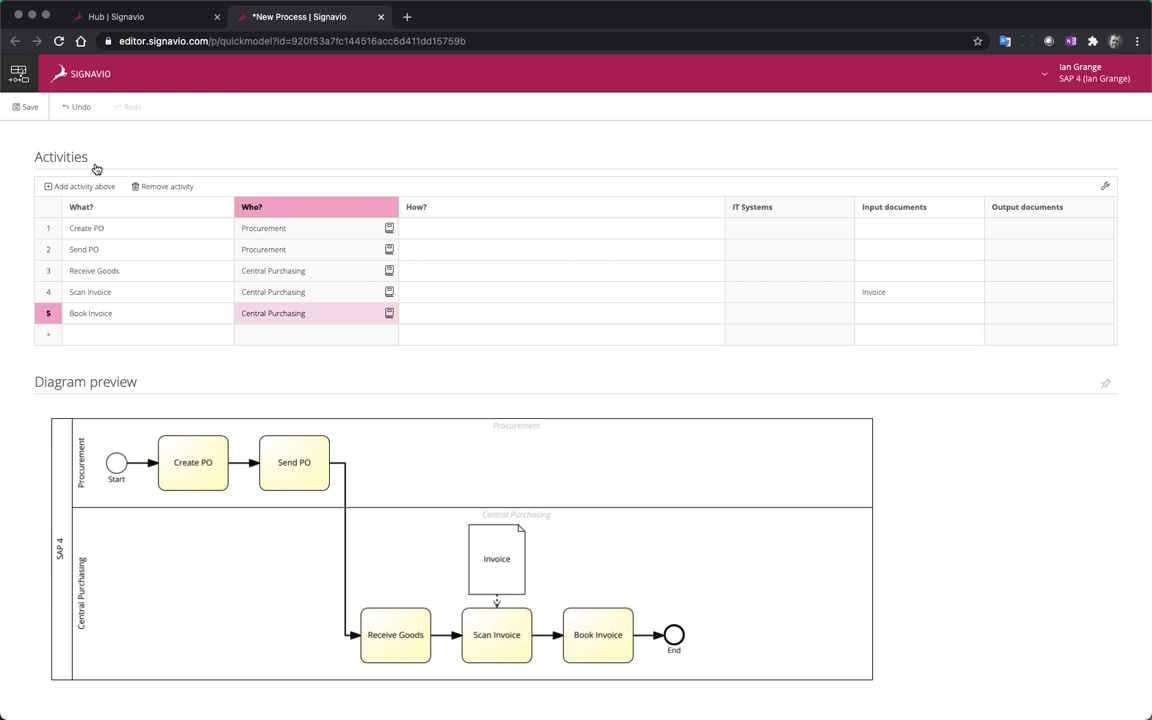
left_click(35, 111)
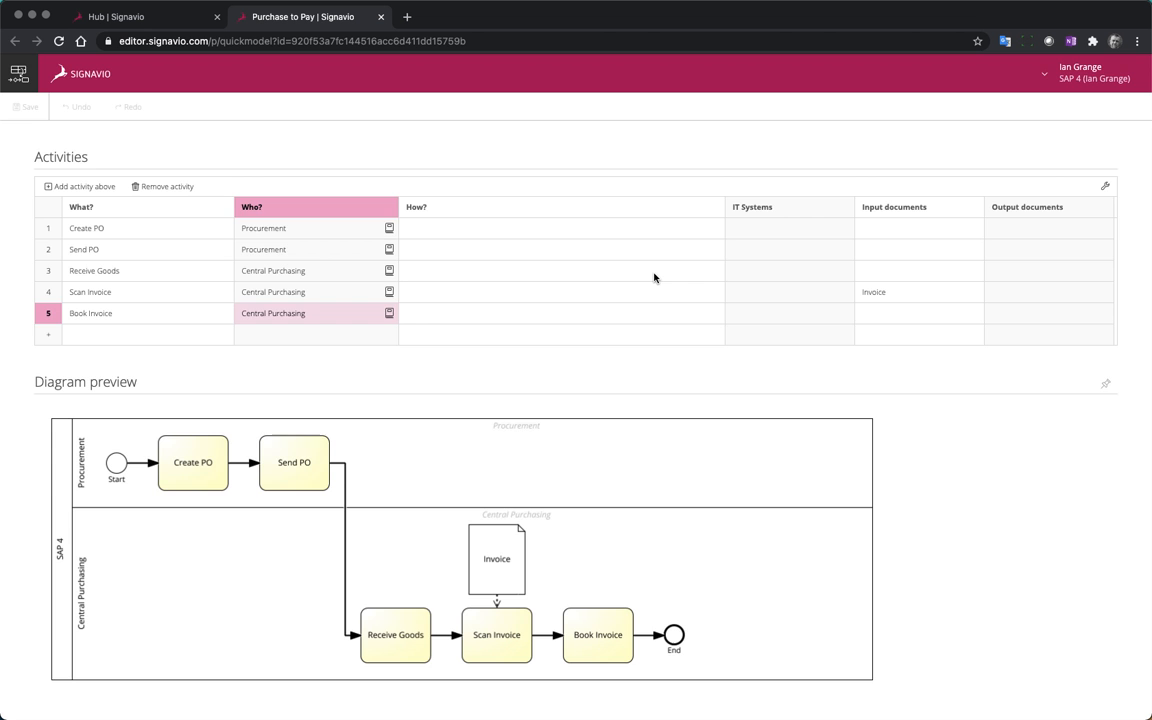
Examine which attribute columns can be shown in the activities table, and leave the column selection without applying changes
scroll(654, 277, "up", 2)
left_click(1106, 273)
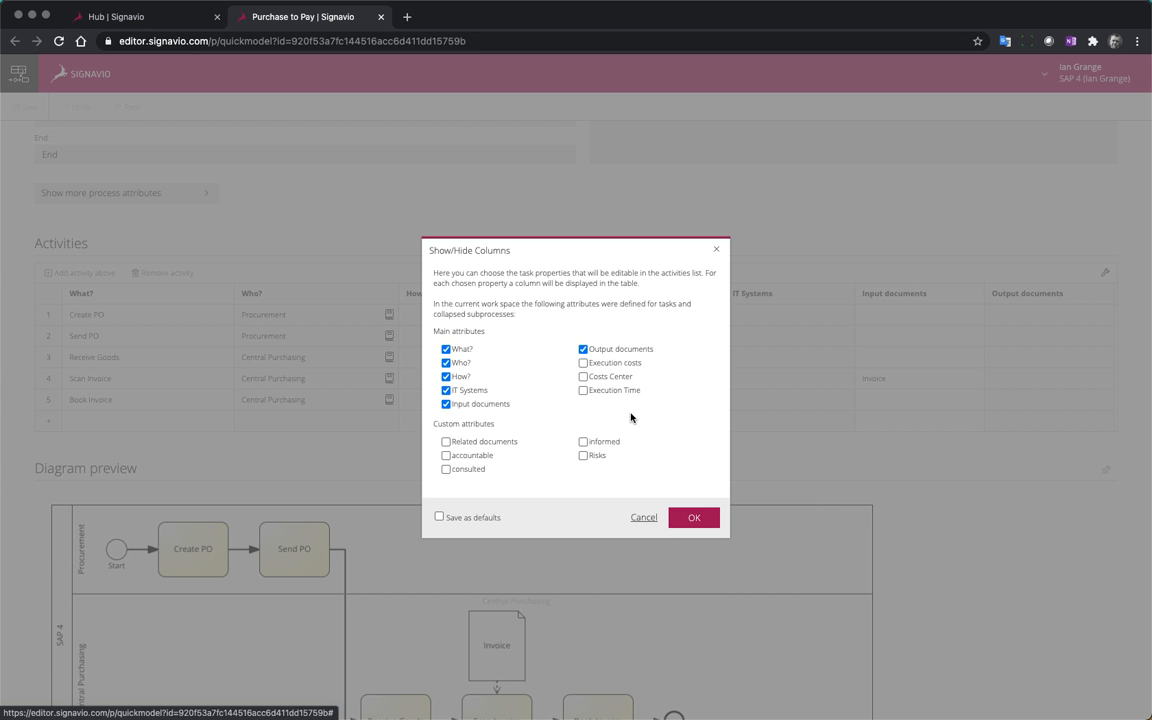
left_click(642, 520)
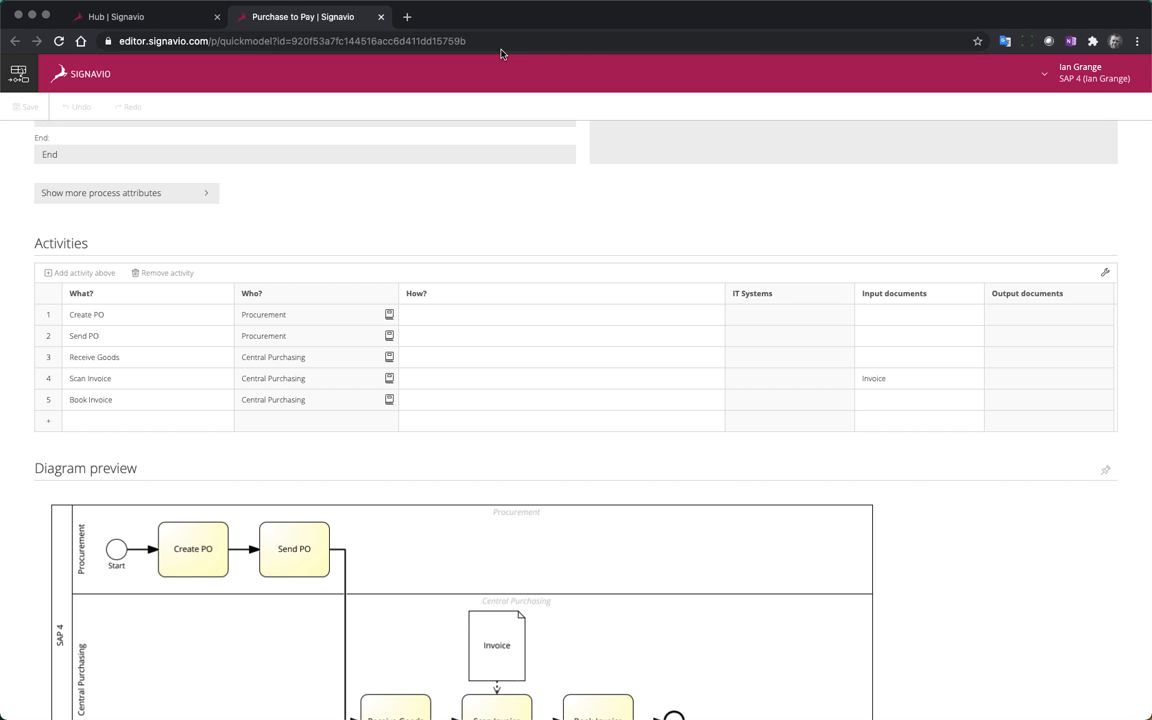
Close the QuickModel editor and switch from the Collaboration Hub to Process Manager
left_click(381, 17)
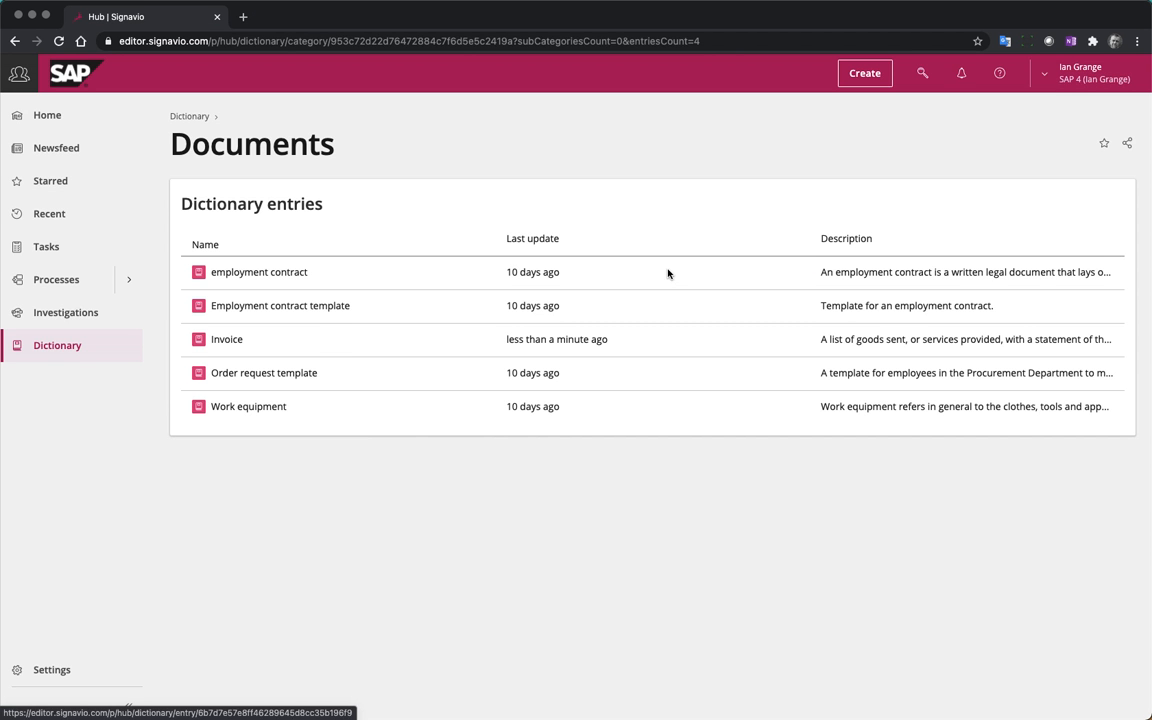
left_click(1082, 82)
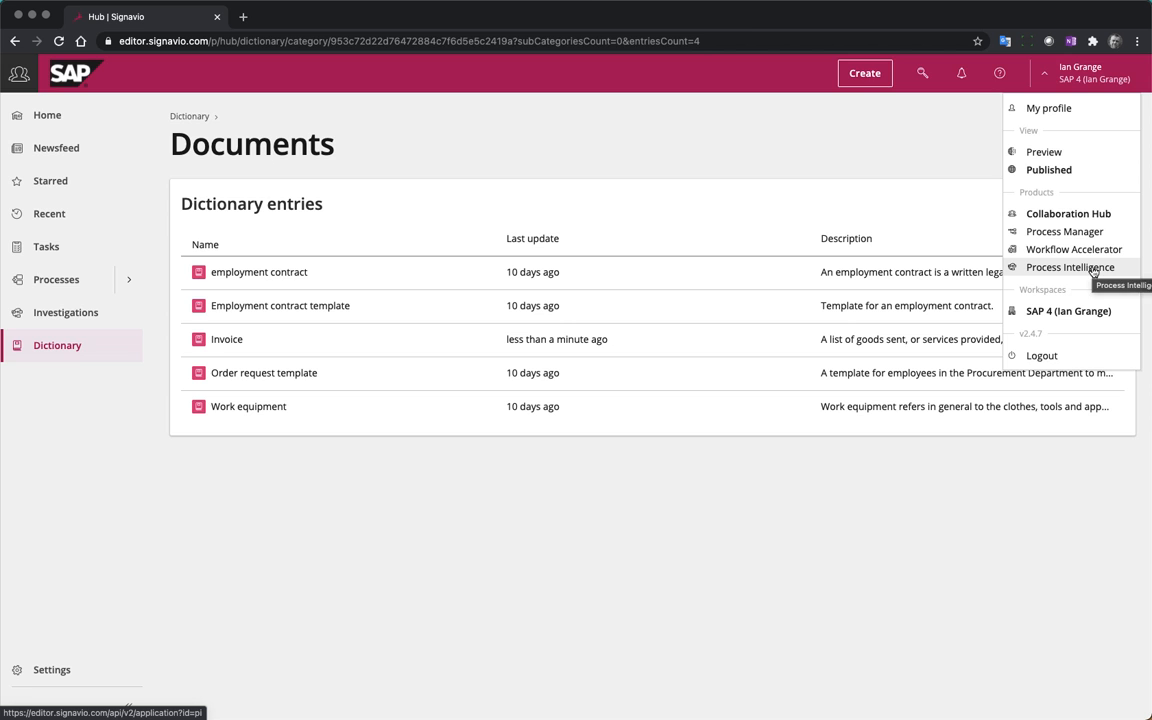
left_click(1088, 234)
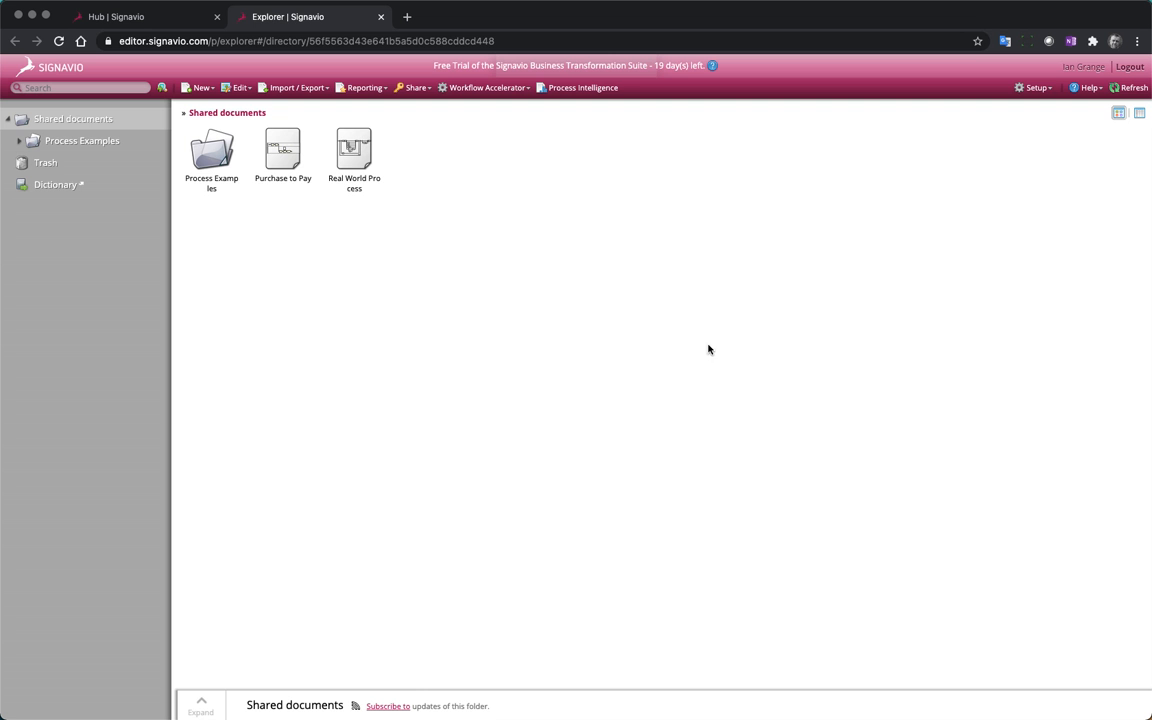
Open the Purchase to Pay diagram from the shared documents and display the attributes of its Create PO task
double_click(268, 158)
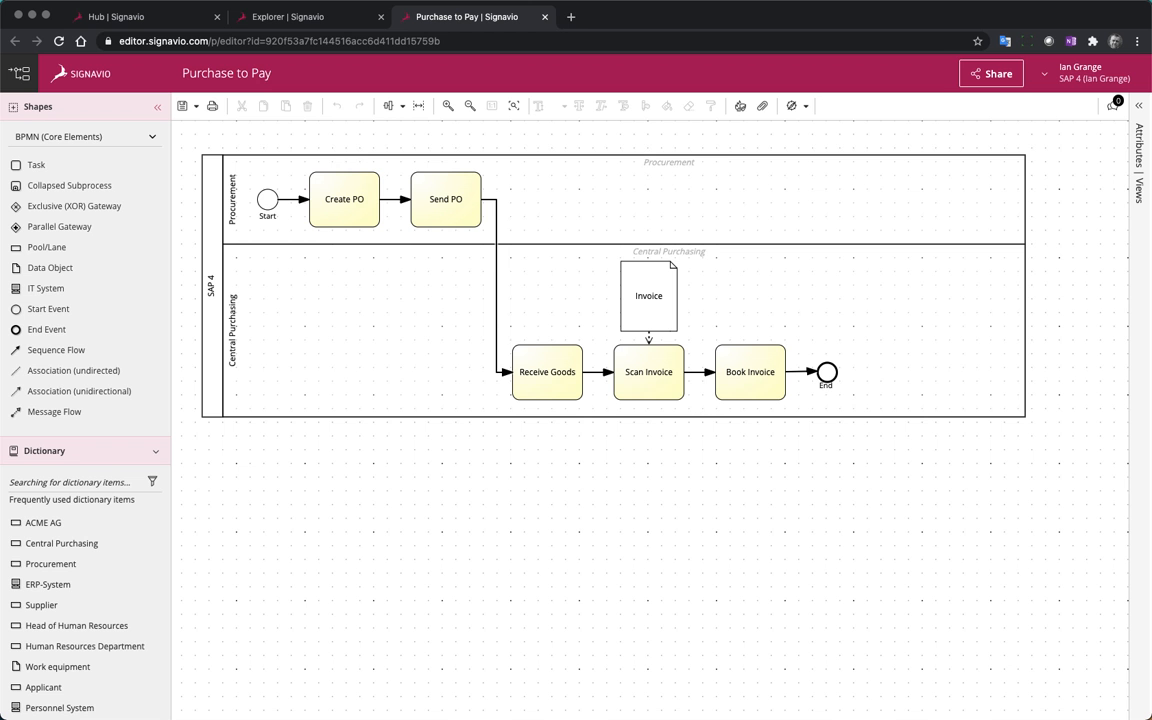
left_click(357, 189)
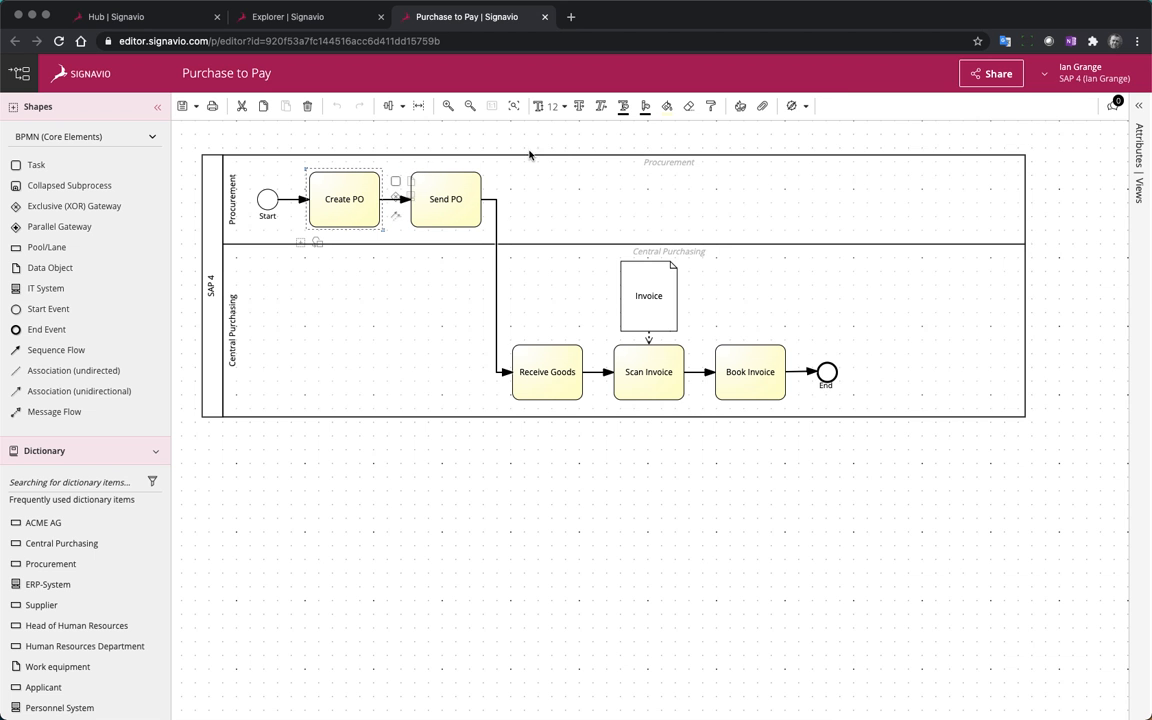
left_click(1139, 106)
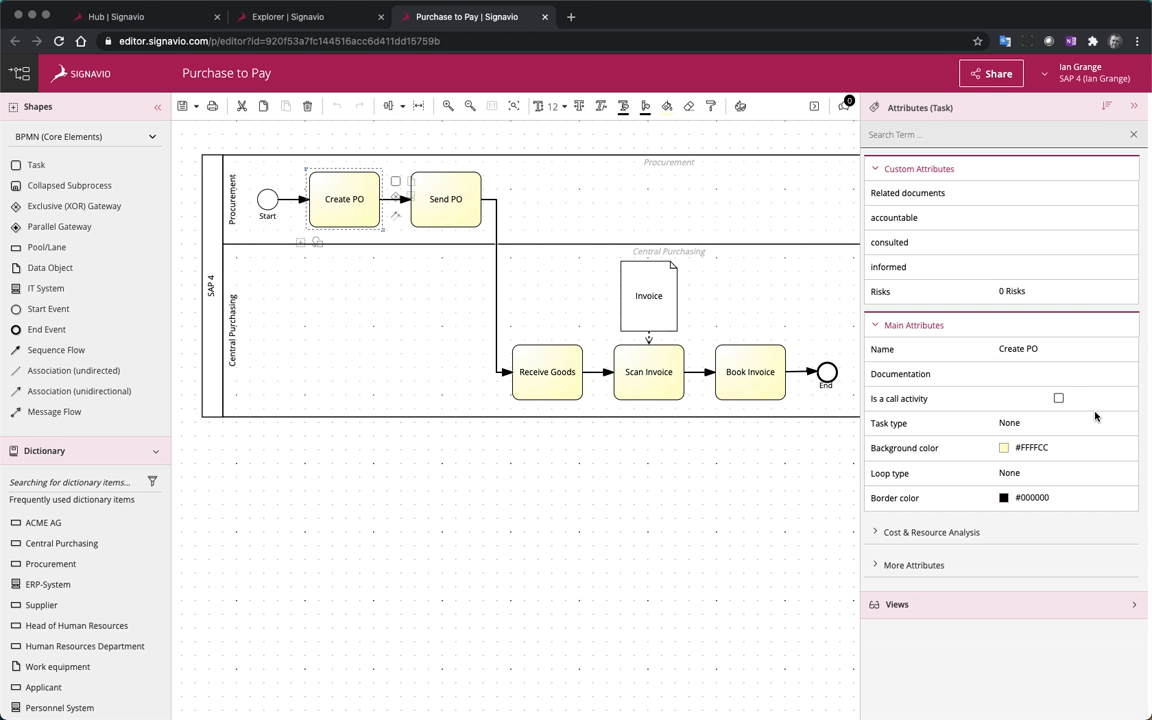
Set the Create PO task's execution time to 00:05:00 and its execution costs to 3 €
left_click(877, 533)
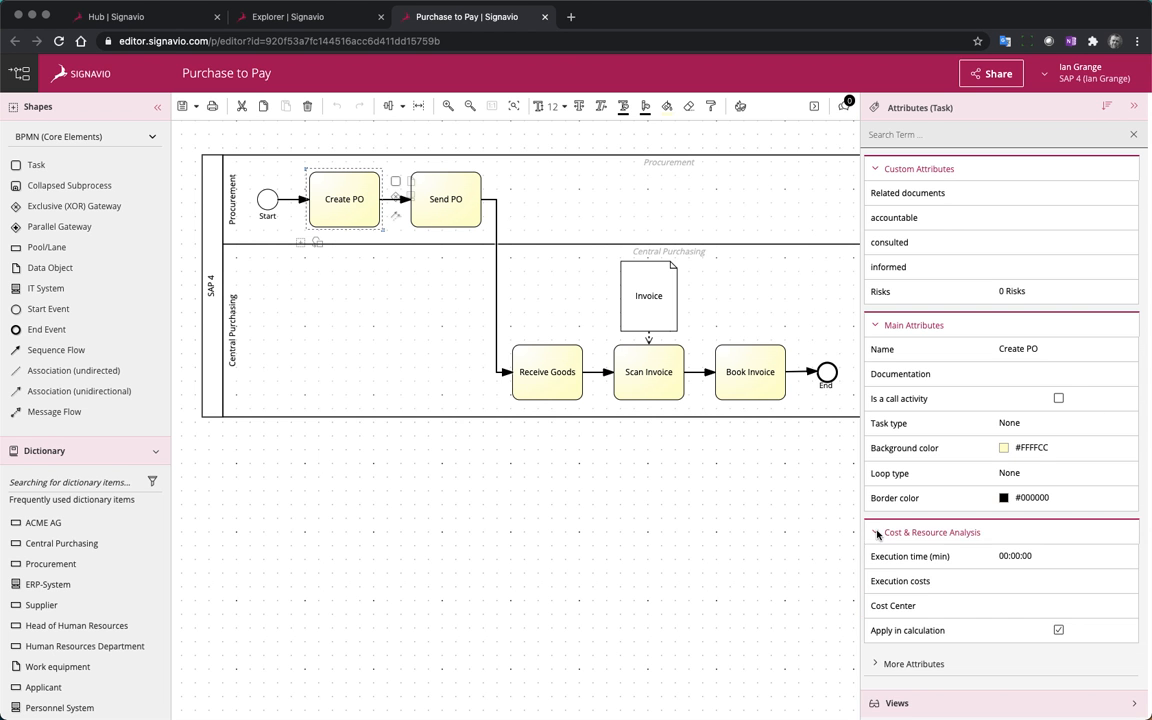
left_click(1015, 556)
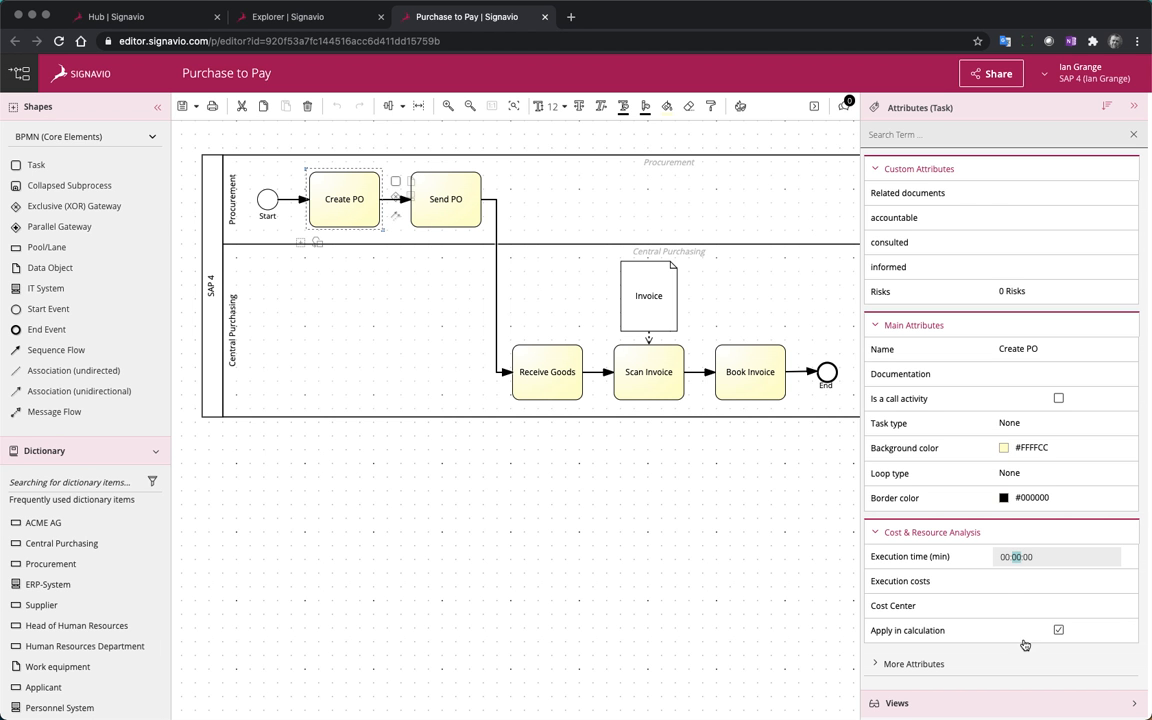
type("5")
left_click(1039, 582)
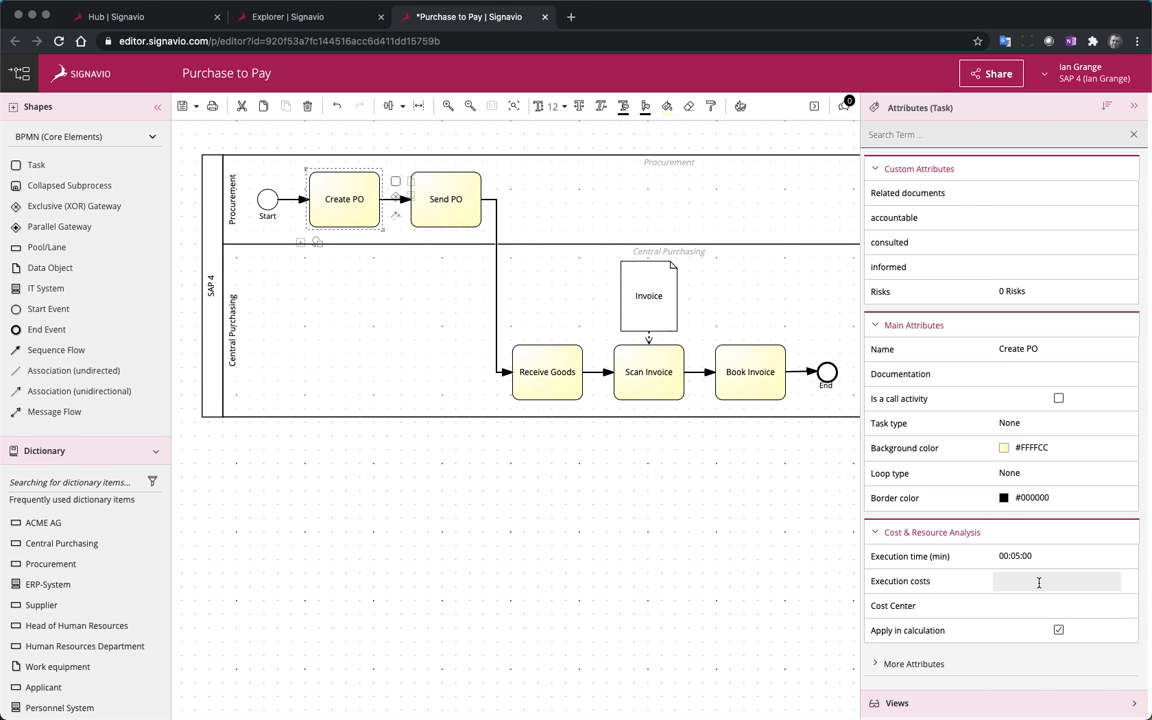
type("3")
key("Return")
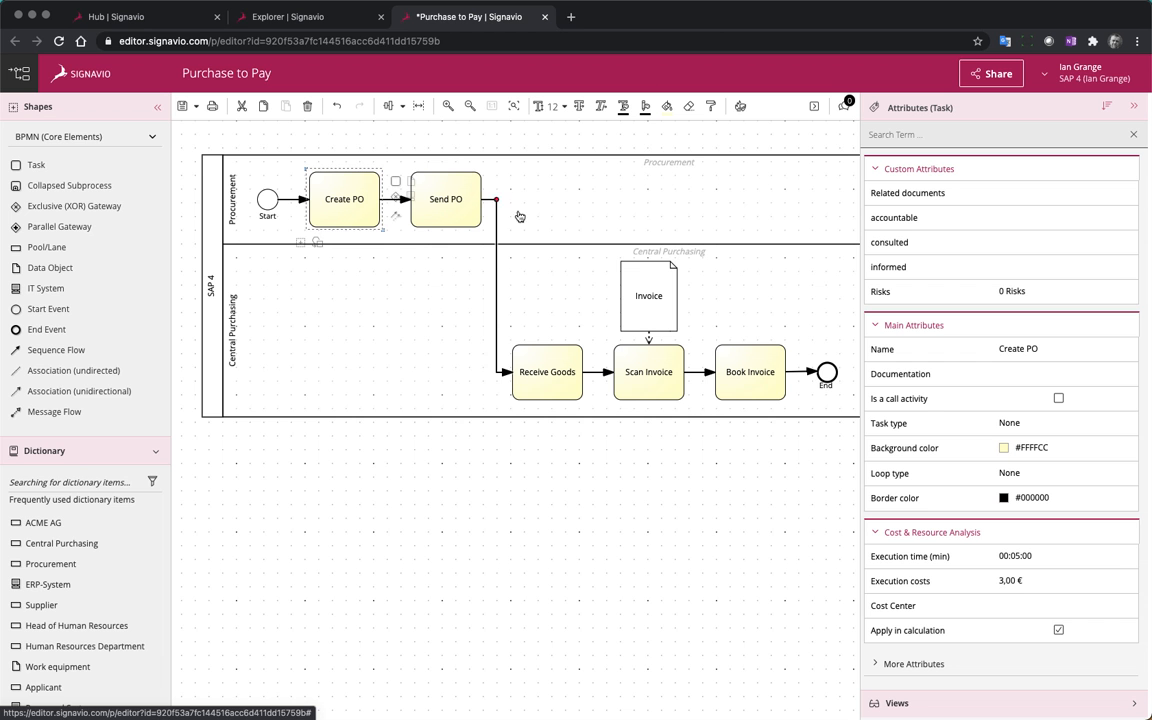
Give the Send PO task an execution time of 00:05:00 and execution costs of 4 €
left_click(463, 185)
left_click(1013, 557)
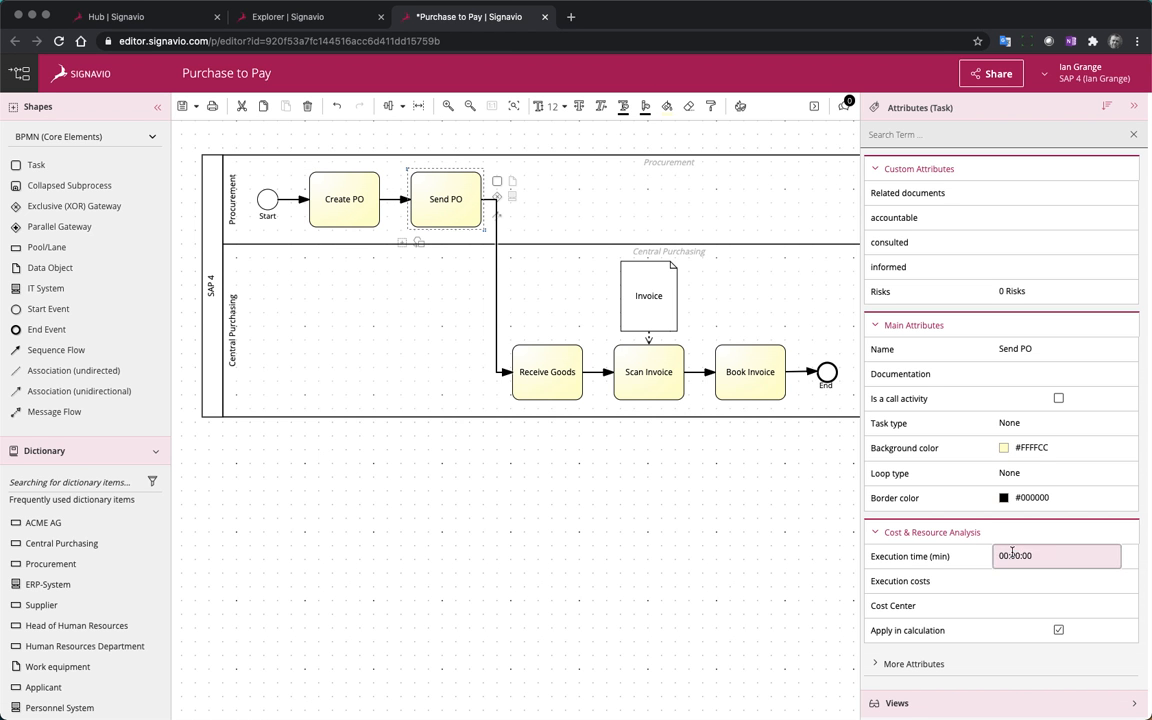
type("5")
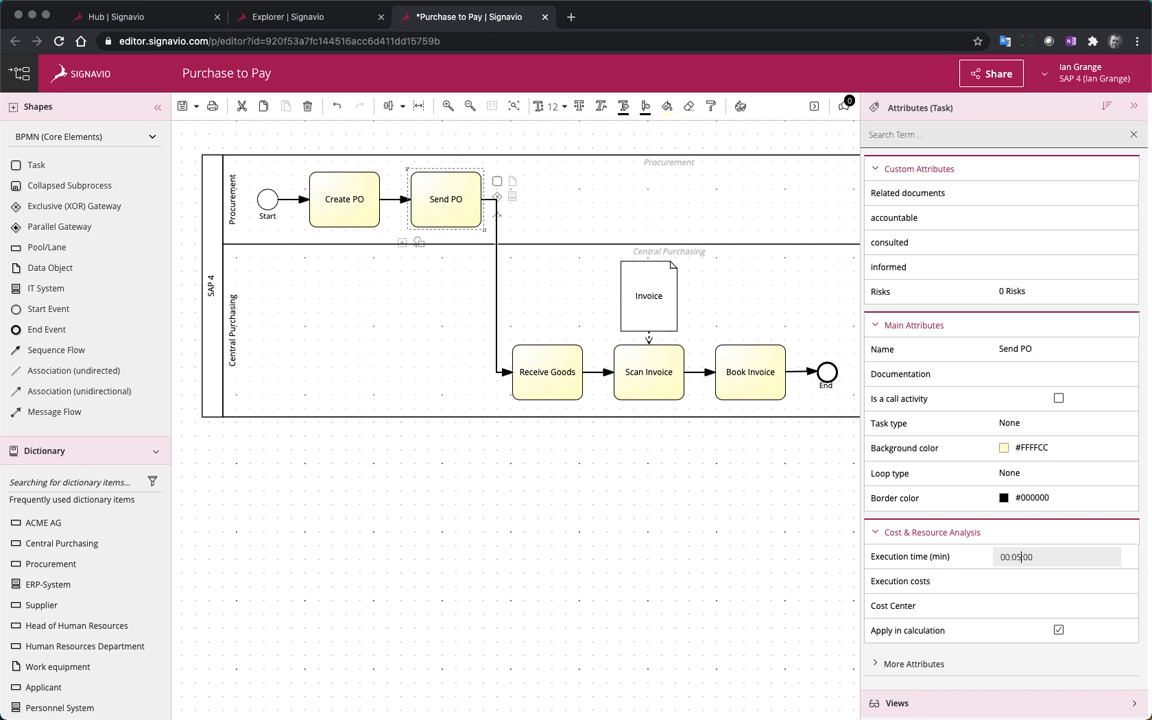
left_click(1027, 584)
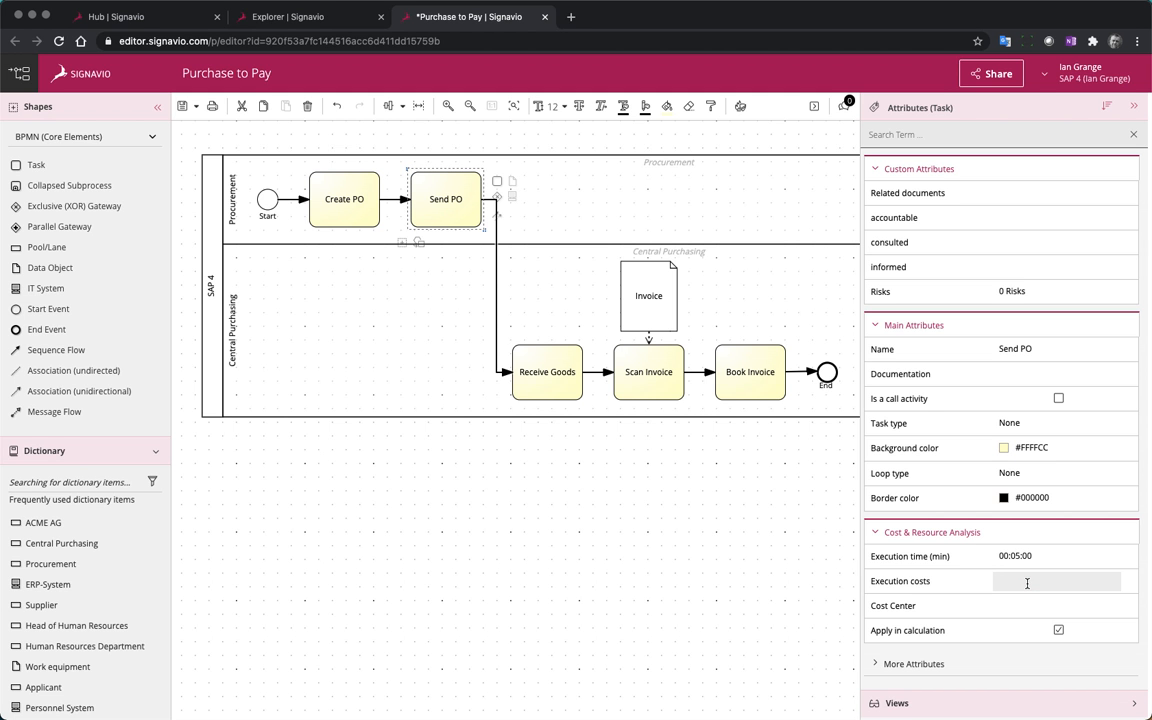
type("4")
key("Return")
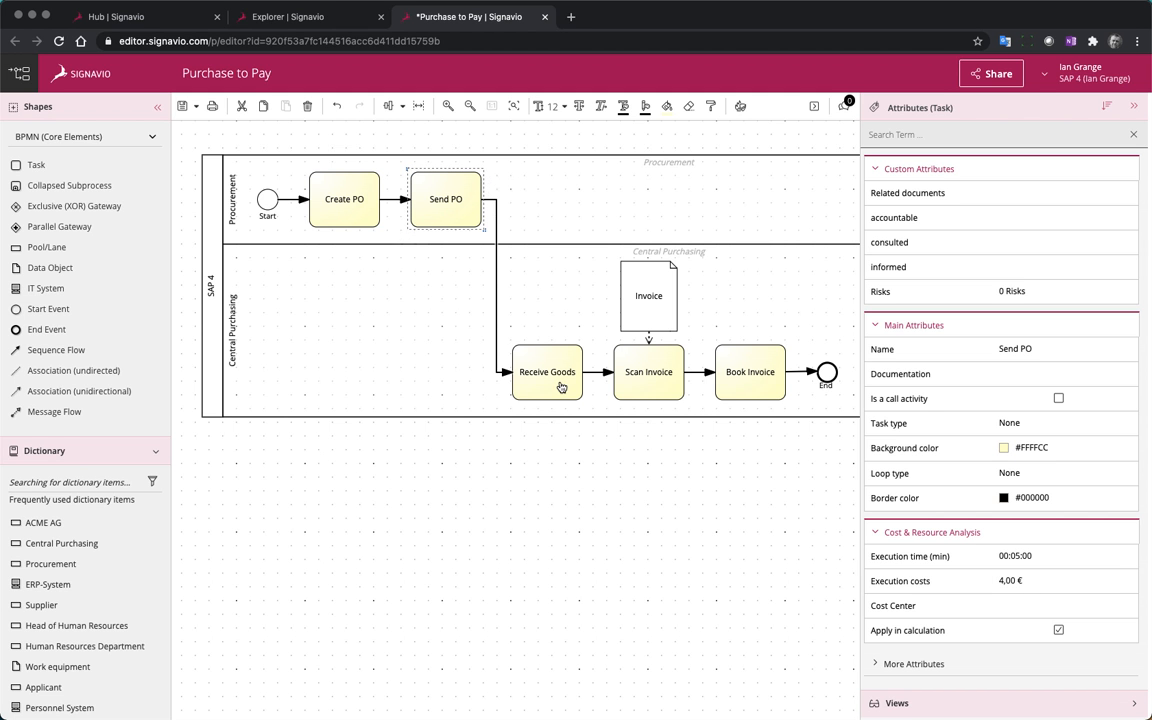
Set the Receive Goods task's execution time to 00:05:00 and its execution costs to 5 €
left_click(560, 386)
left_click(1016, 556)
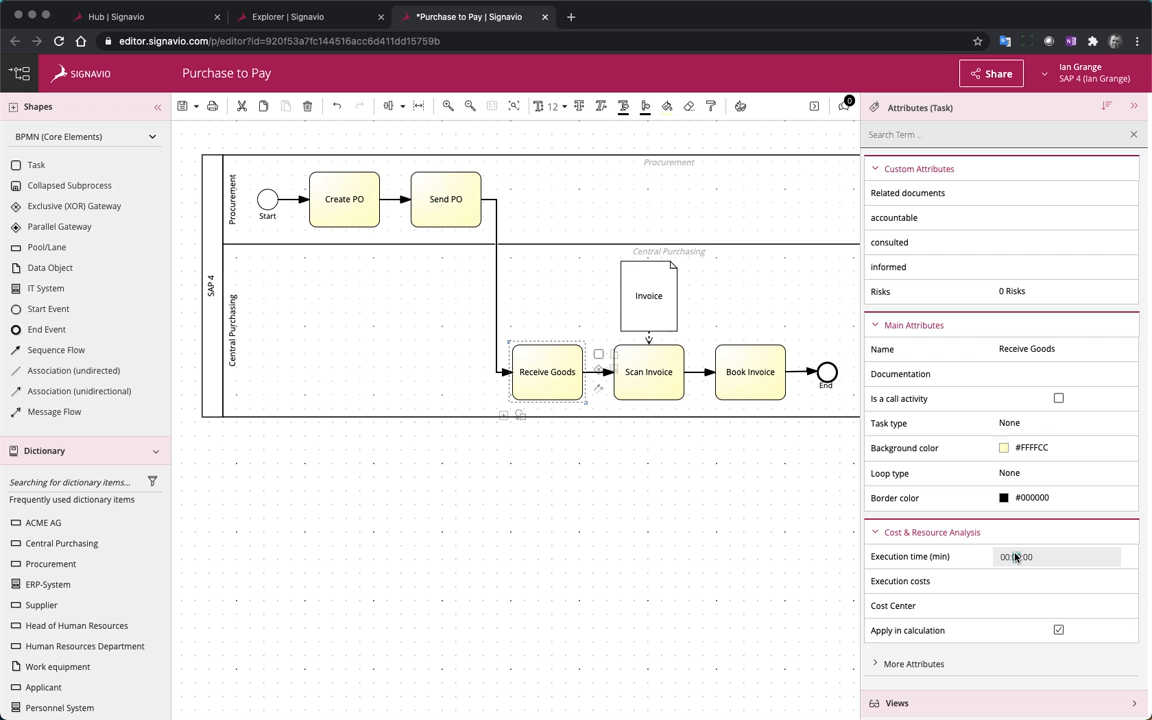
type("5")
key("Return")
left_click(1034, 586)
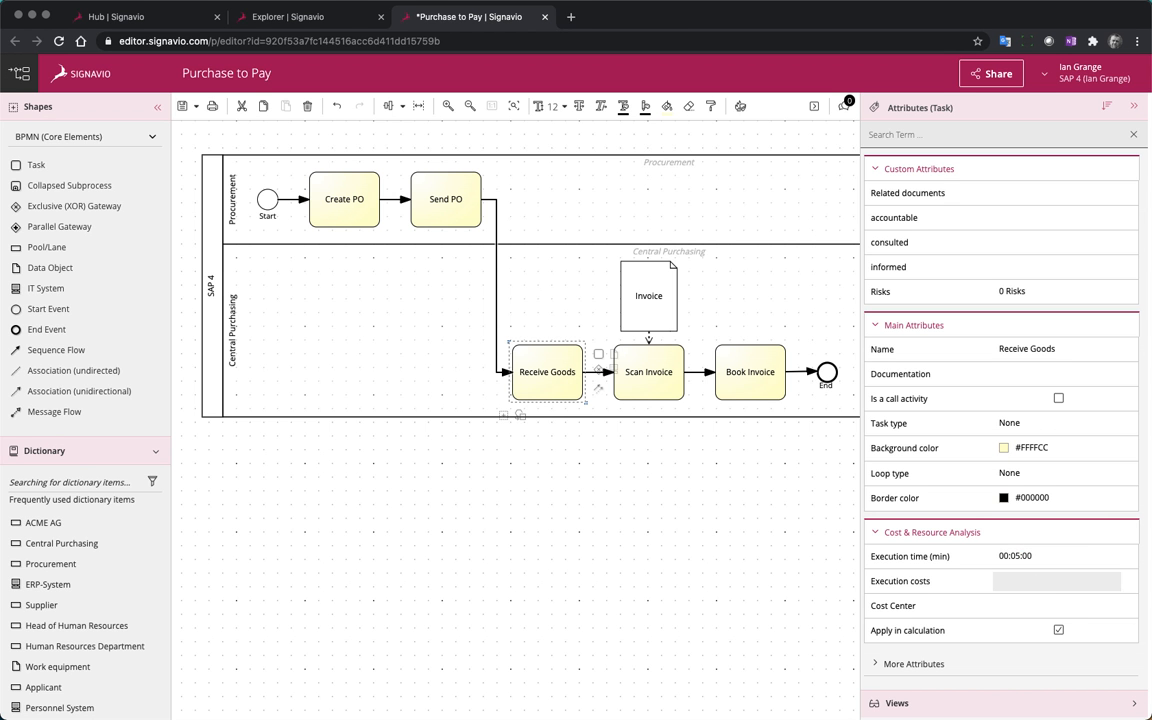
type("5")
key("Return")
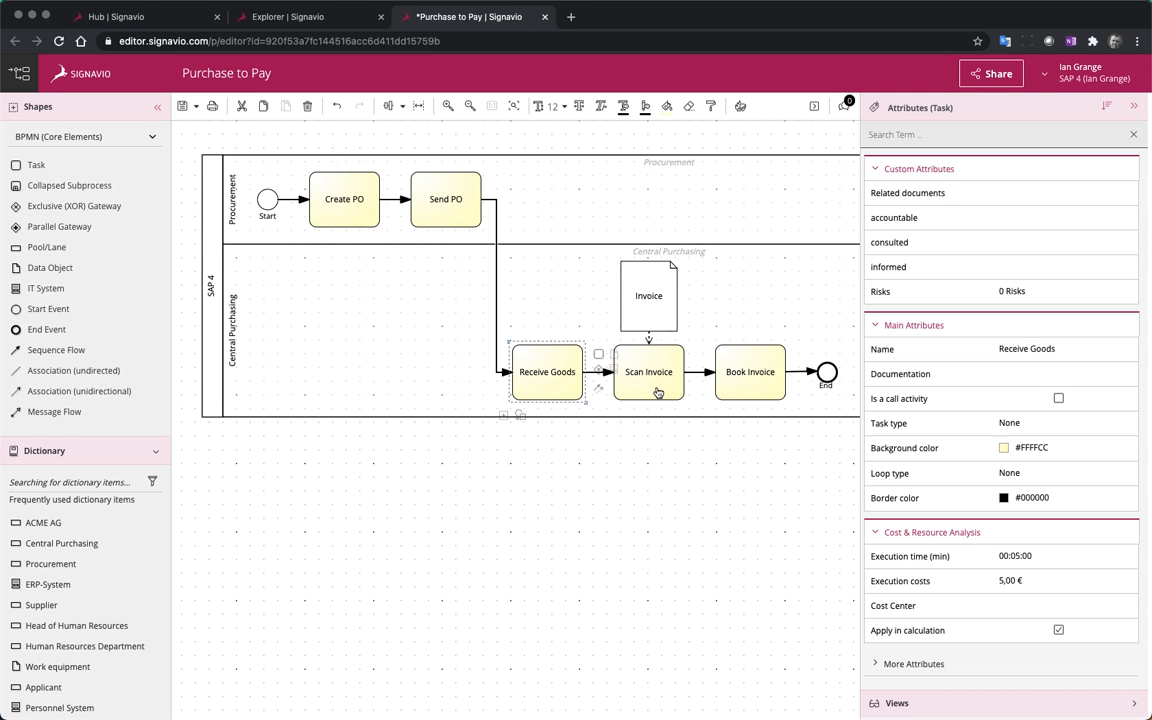
Set the Scan Invoice task's execution time to 00:05:00 and its execution costs to 2 €
left_click(656, 390)
left_click(1016, 556)
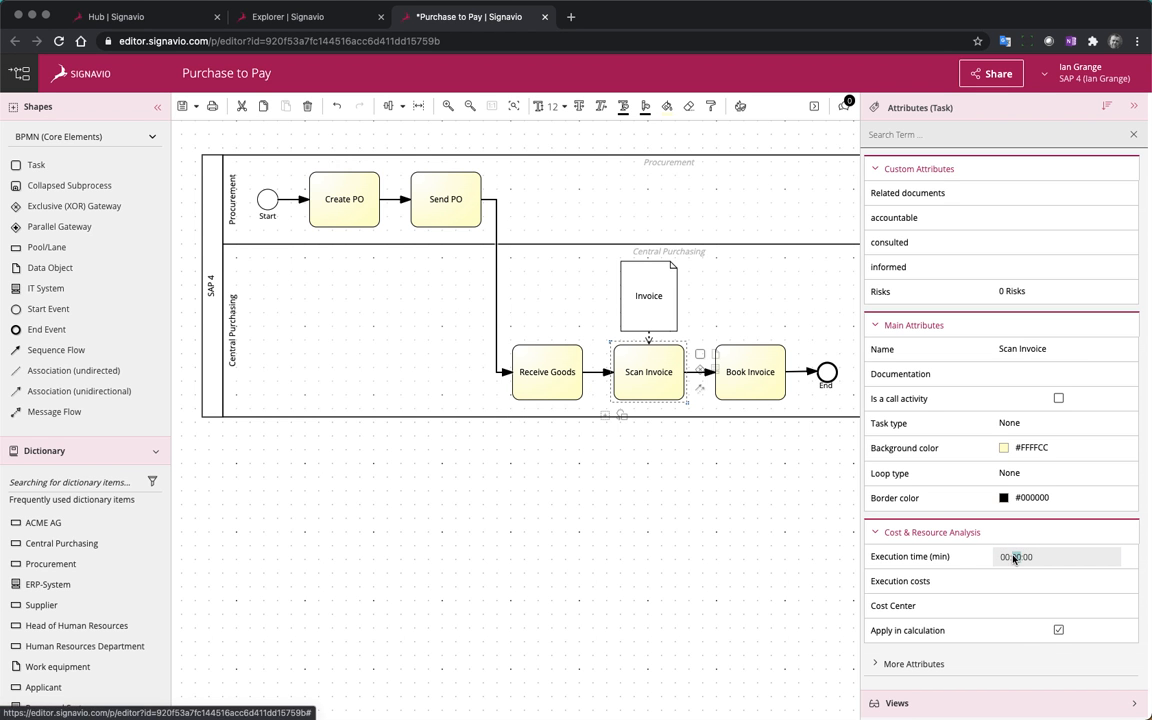
type("5")
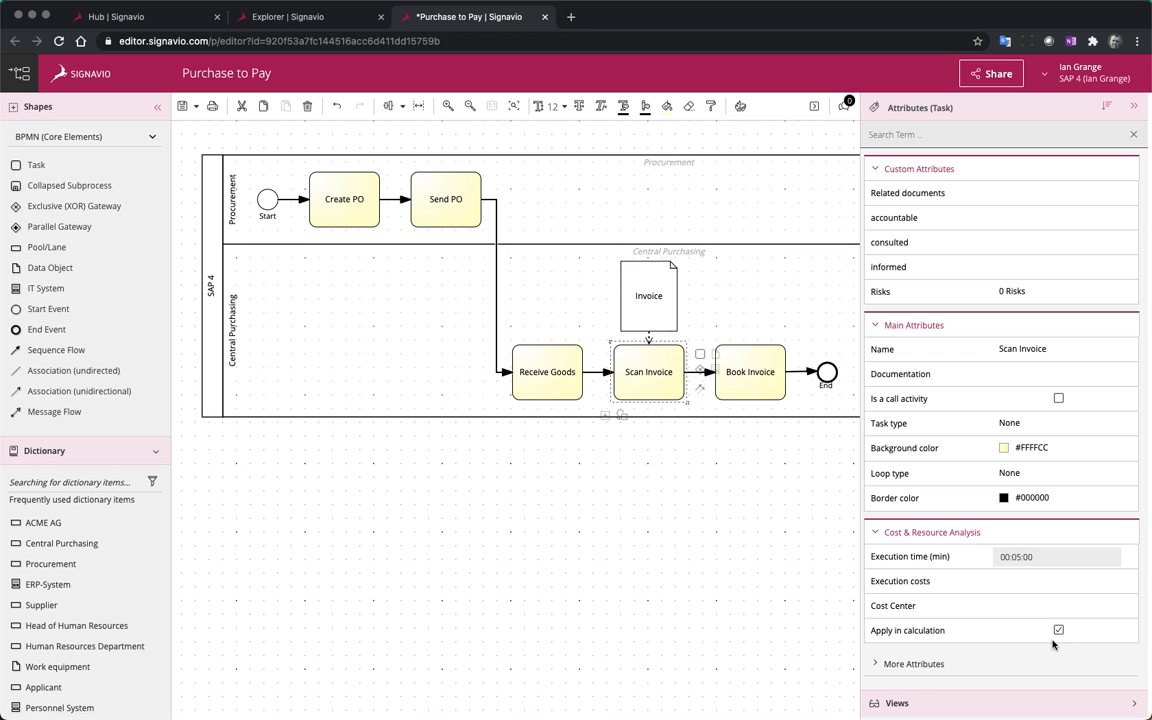
left_click(1022, 584)
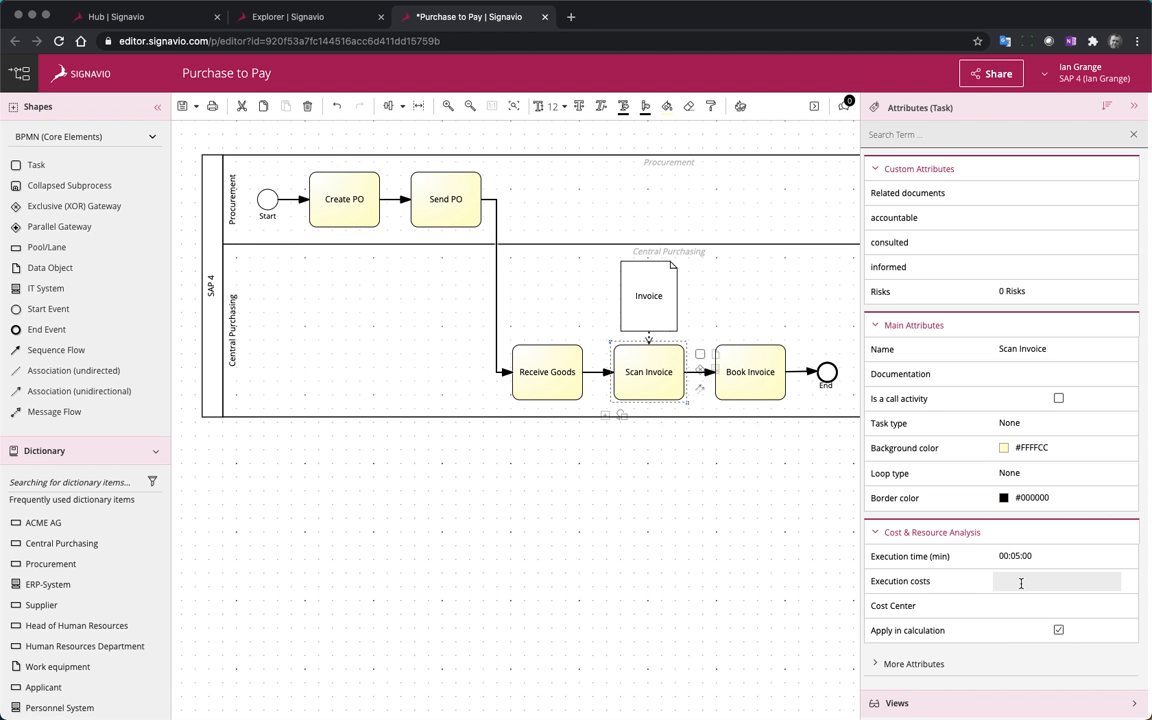
type("2")
key("Return")
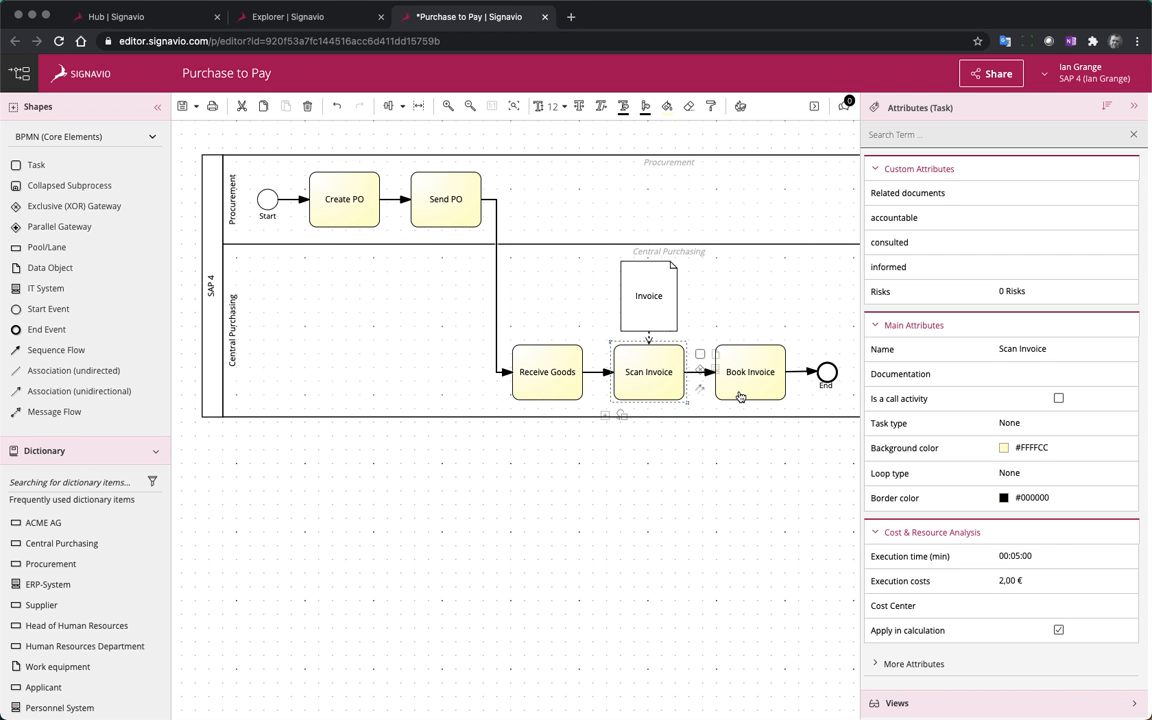
Set the Book Invoice task's execution time to 00:05:00 and its execution costs to 2 €
left_click(751, 376)
left_click(1015, 556)
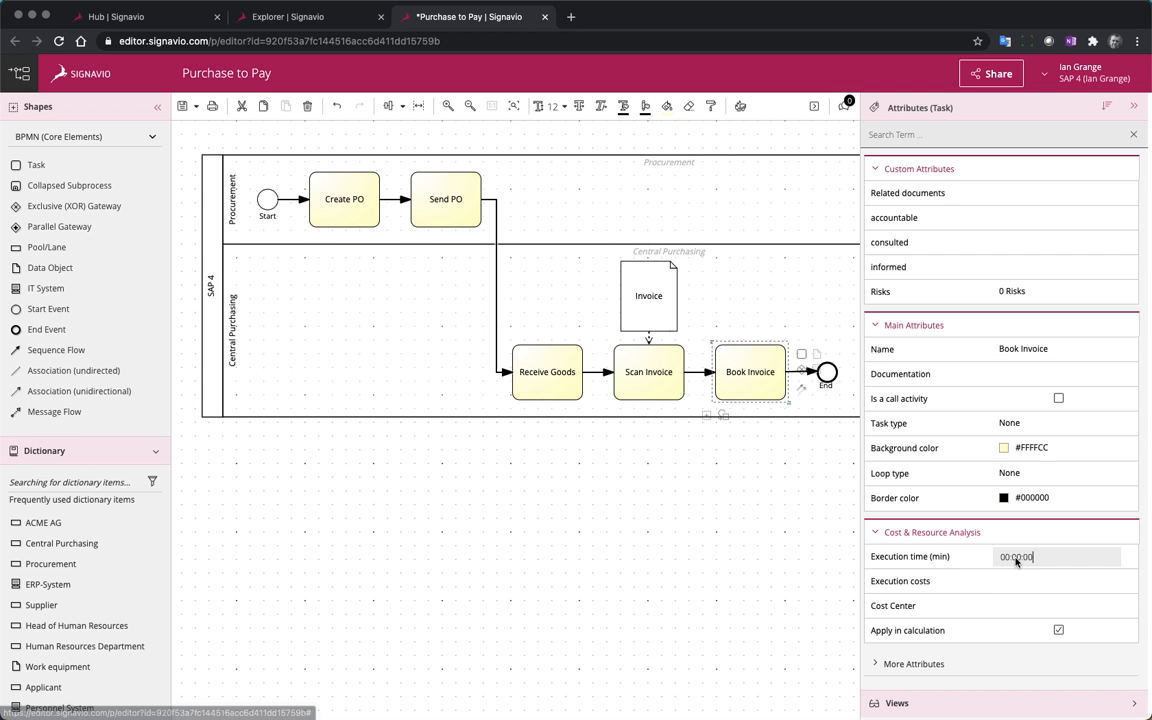
left_click(1016, 556)
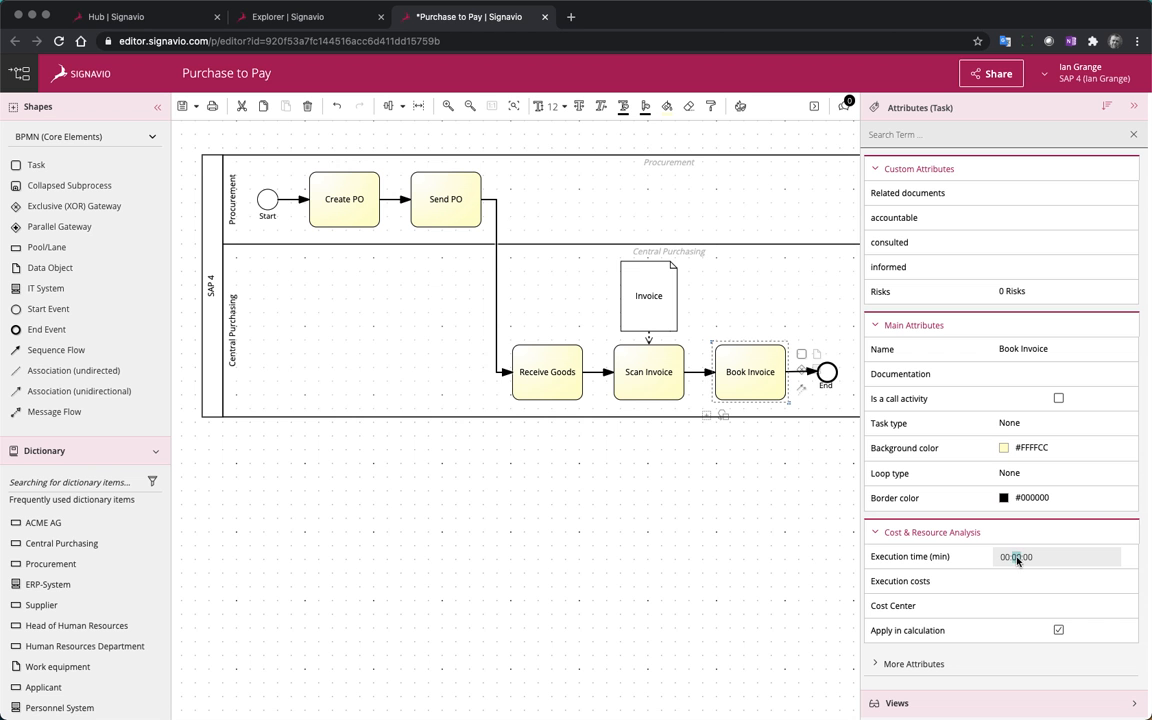
type("05")
left_click(1030, 581)
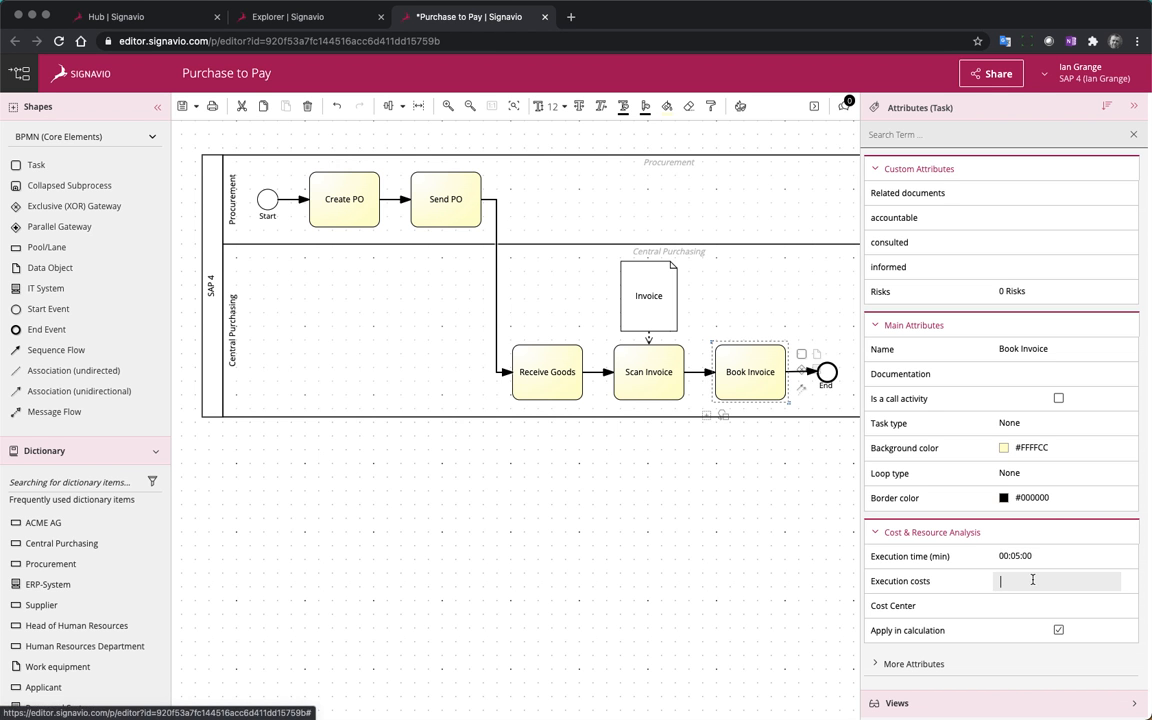
type("2")
key("Return")
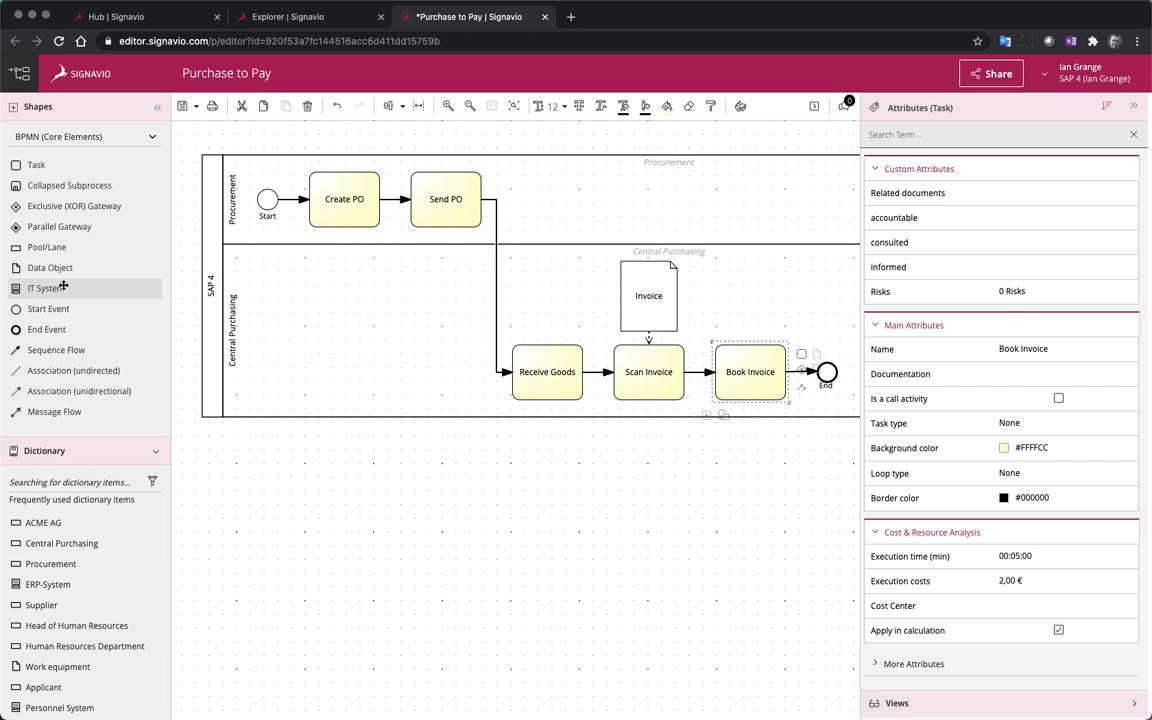
Add an IT System element below the pool and name it SAP
left_click_drag(63, 287, 445, 483)
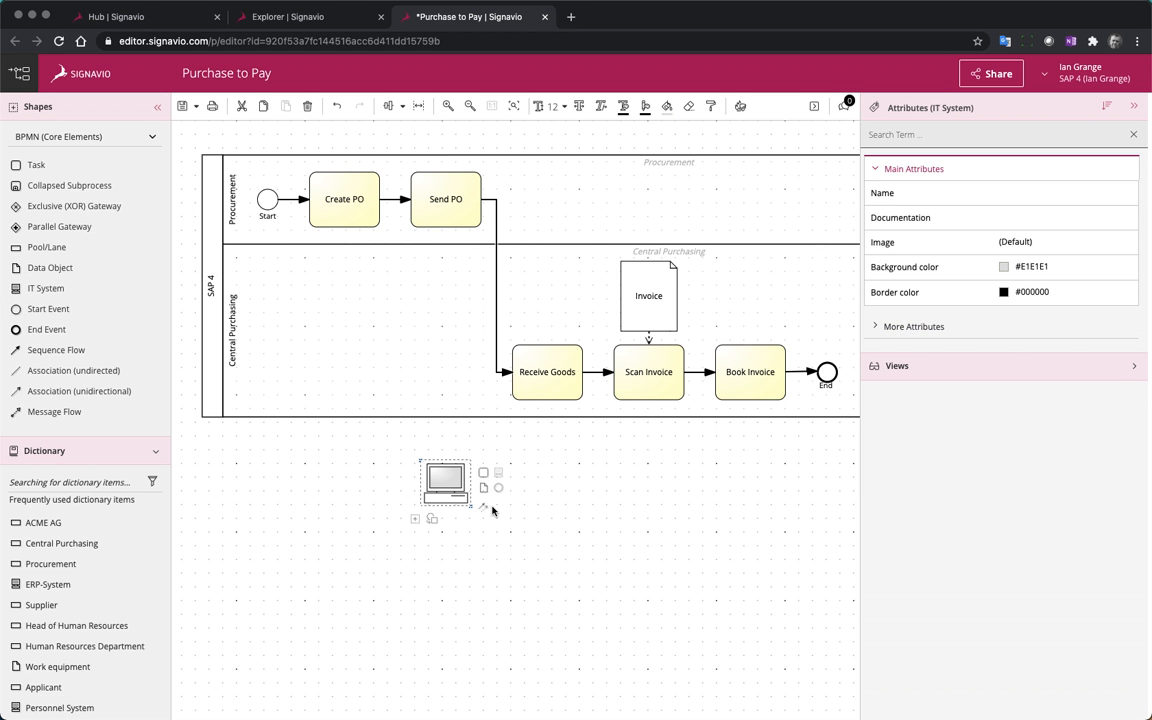
double_click(452, 484)
type("SAP")
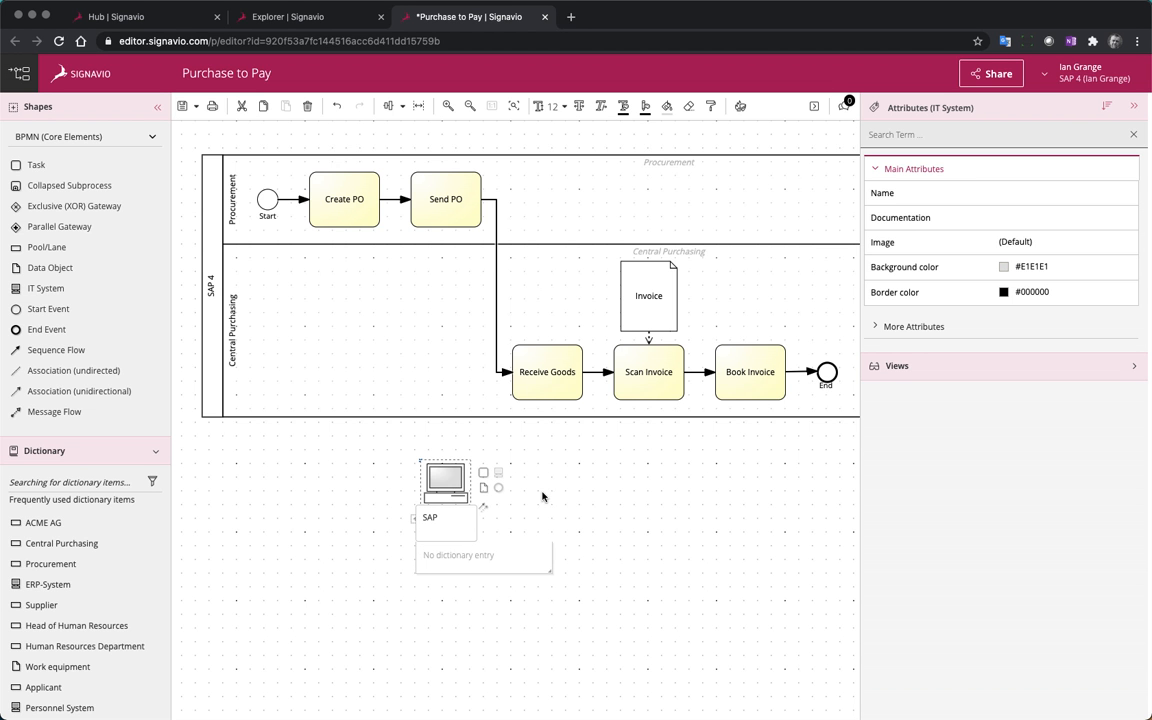
left_click(490, 591)
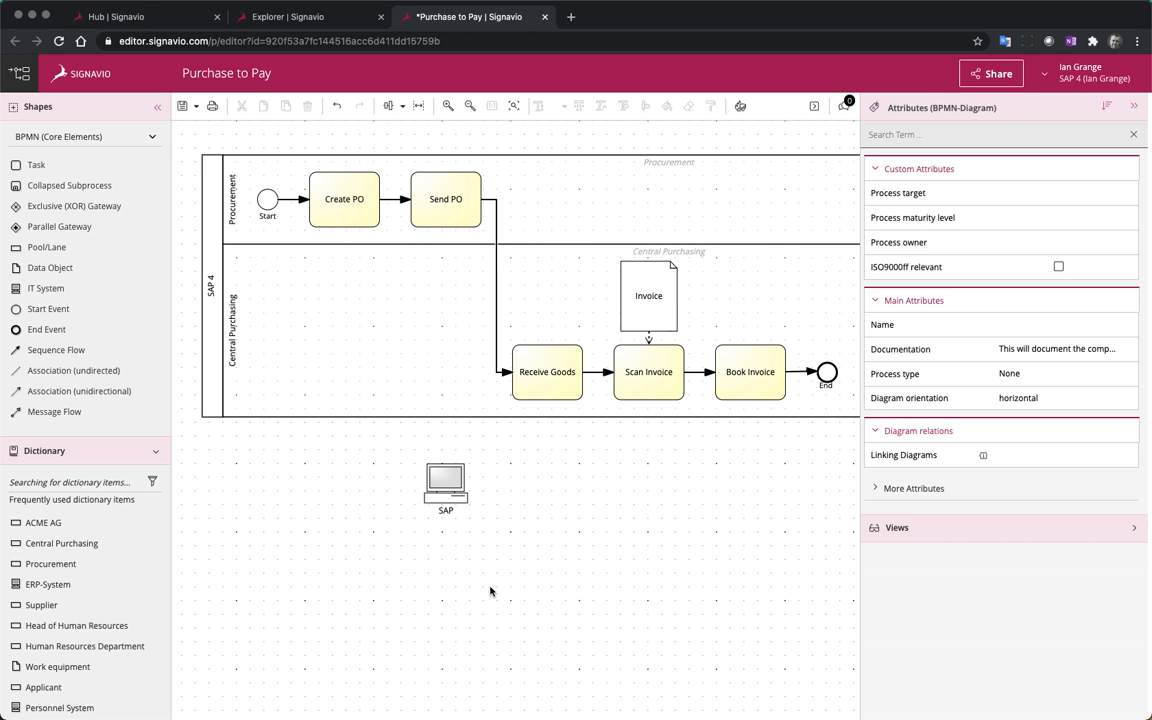
Create a dictionary entry for the SAP element in the IT Systems category with the description "Our S/4 System"
left_click(449, 490)
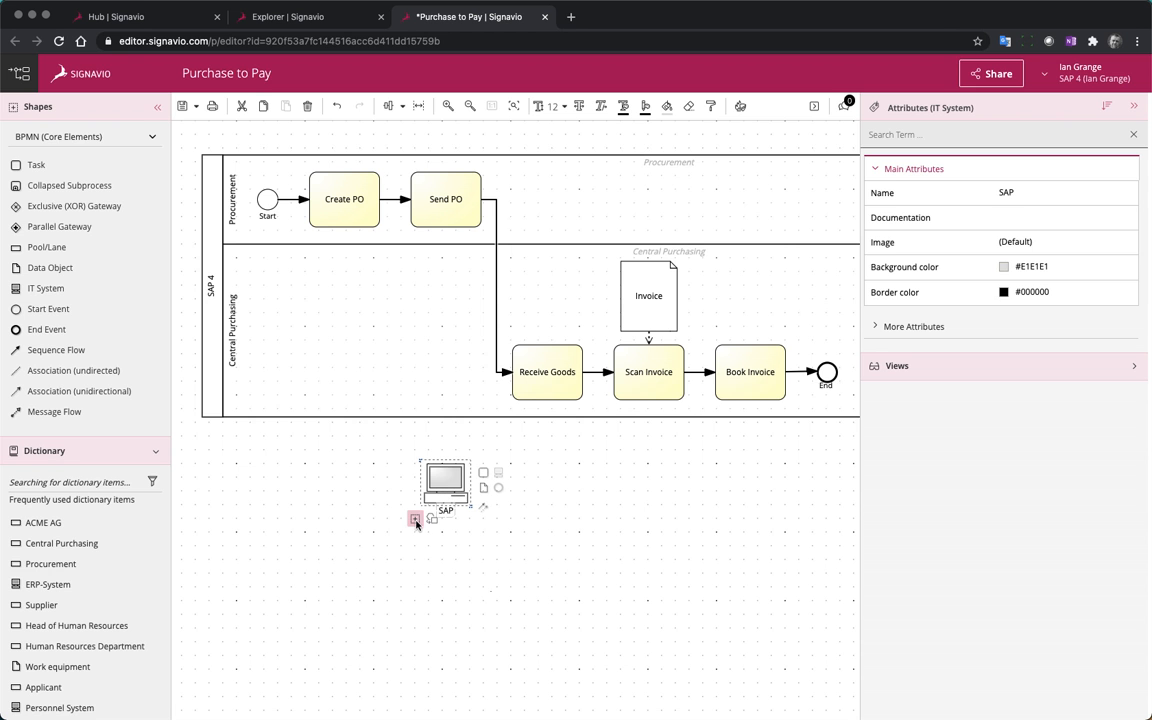
left_click(416, 518)
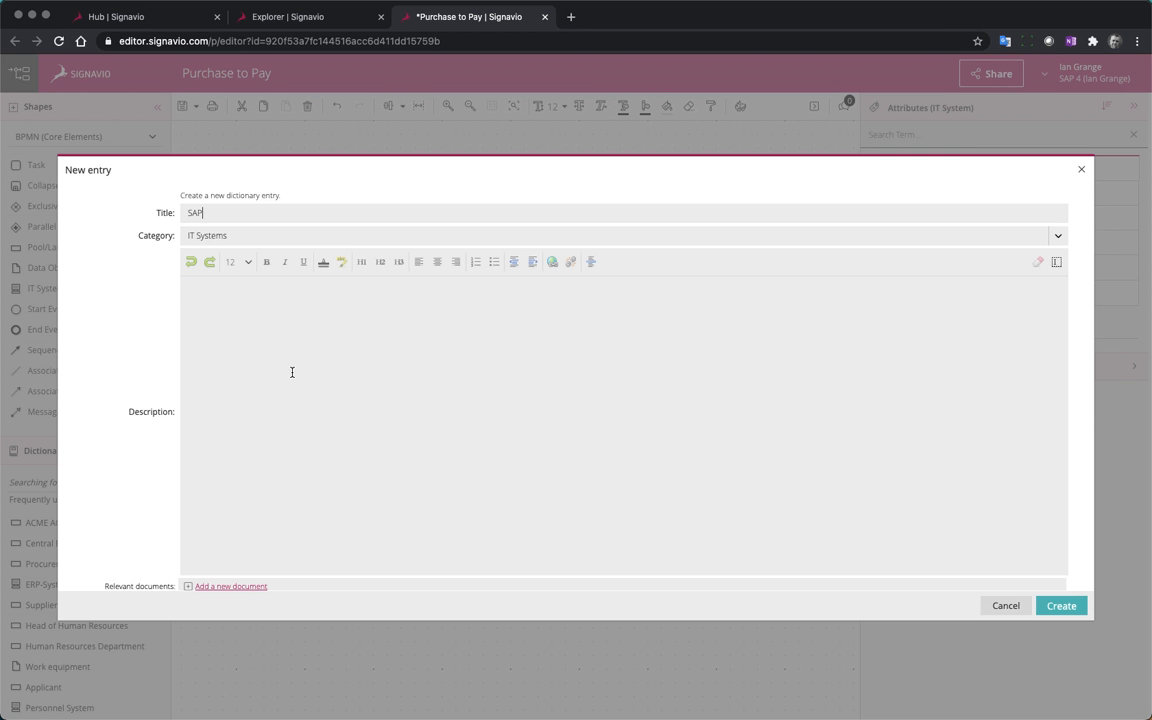
left_click(270, 321)
type("Our ")
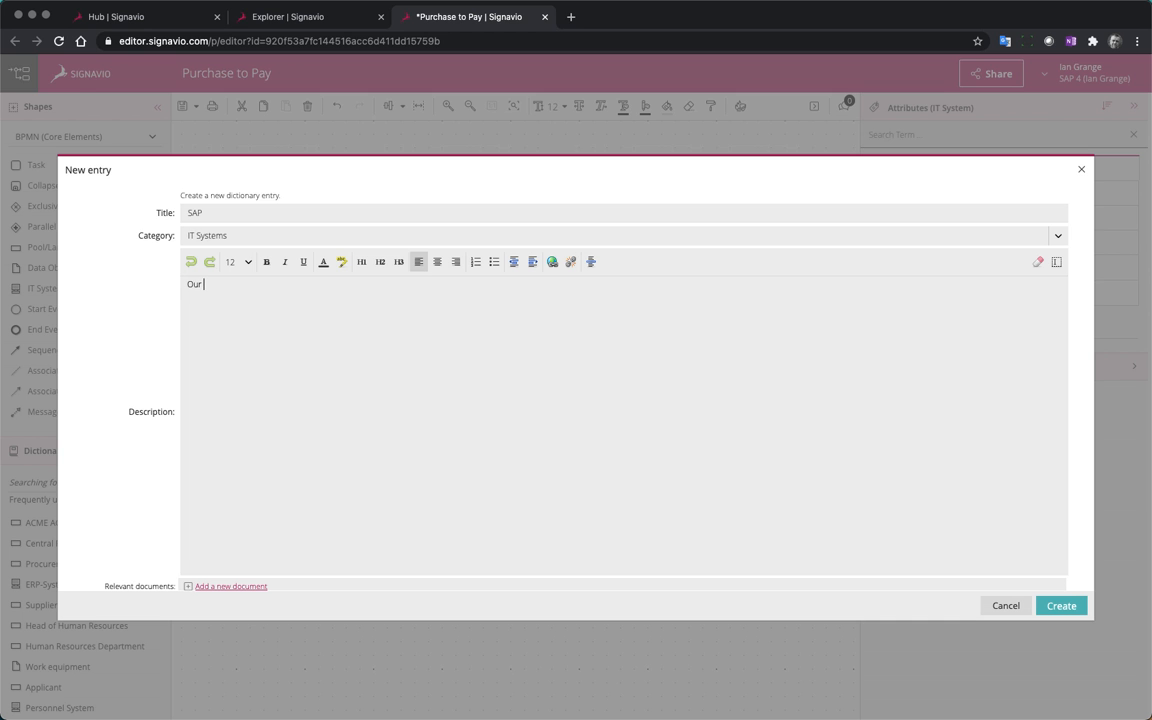
type("S/4 System")
left_click(1060, 605)
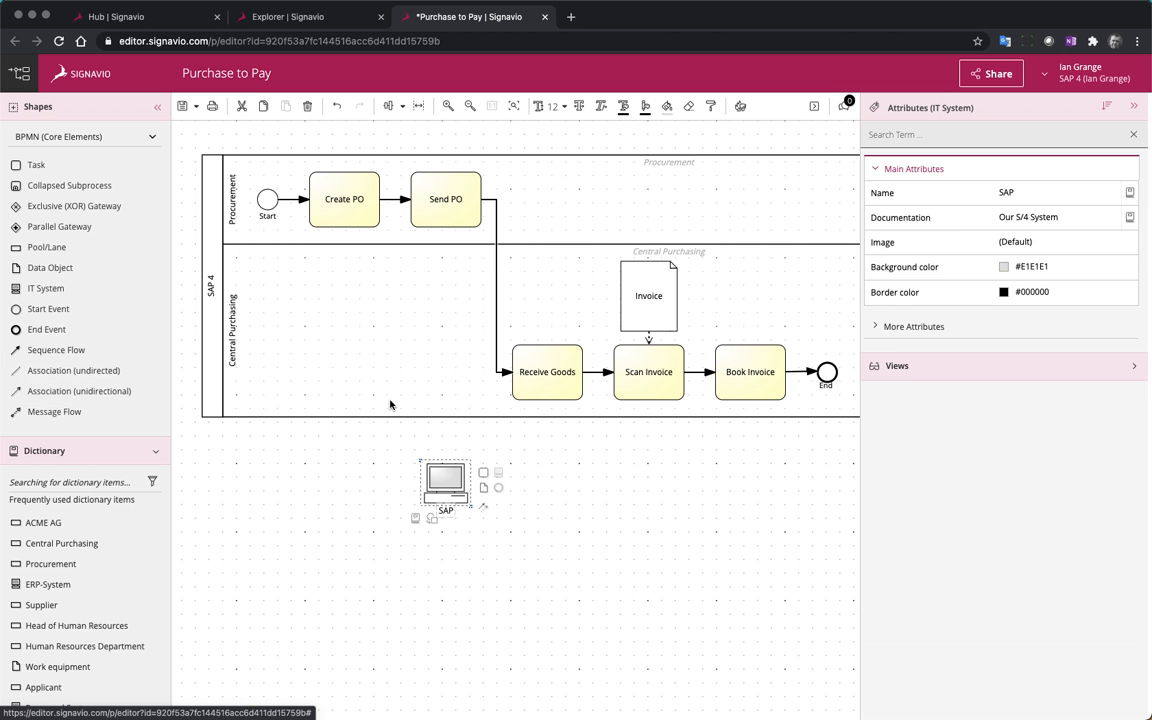
Connect the SAP system to the Create PO task with an undirected association
left_click_drag(300, 450, 411, 443)
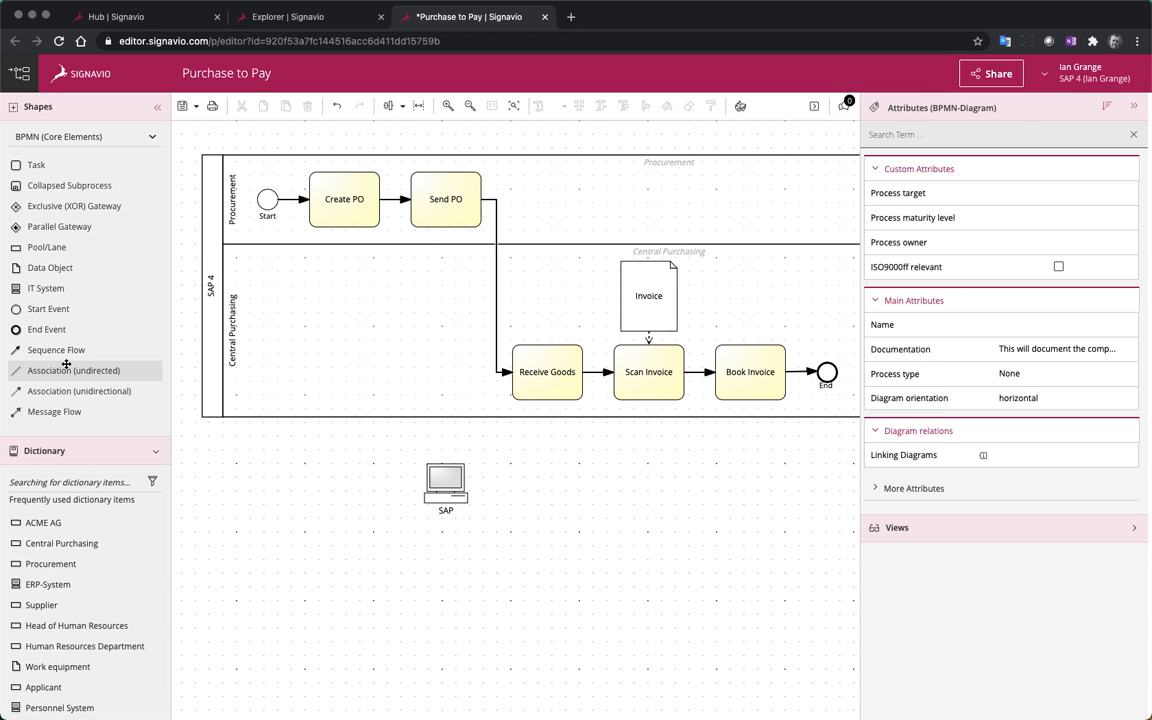
left_click_drag(58, 372, 427, 490)
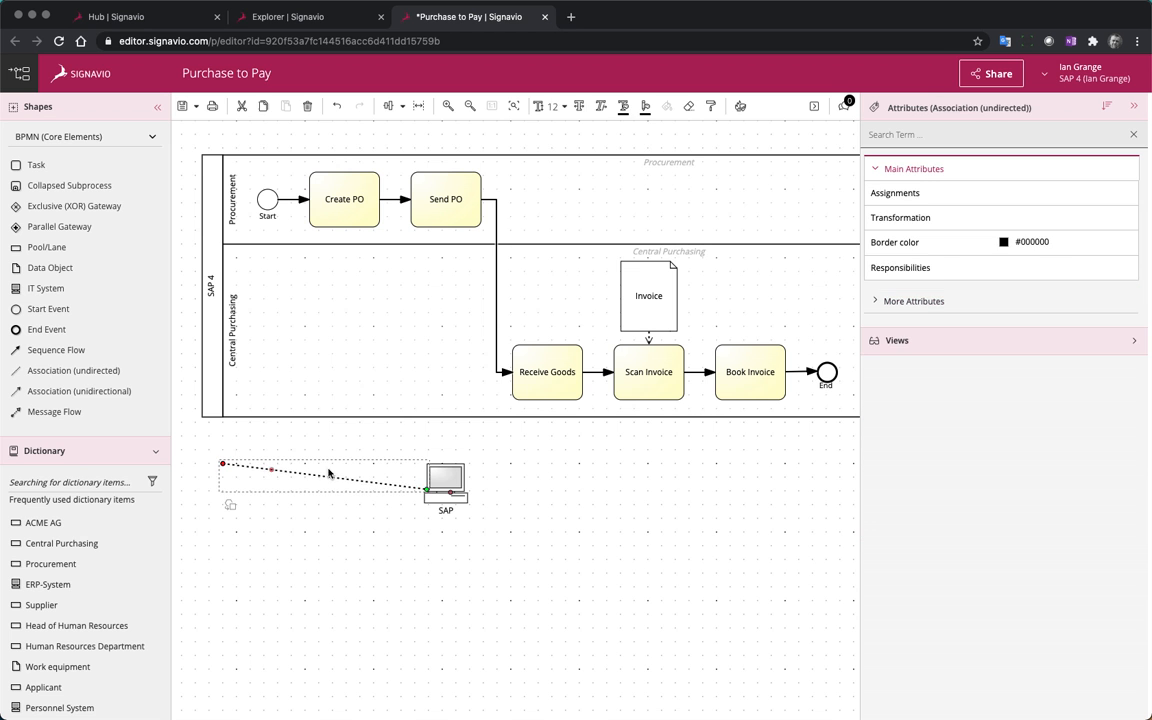
left_click_drag(217, 468, 352, 228)
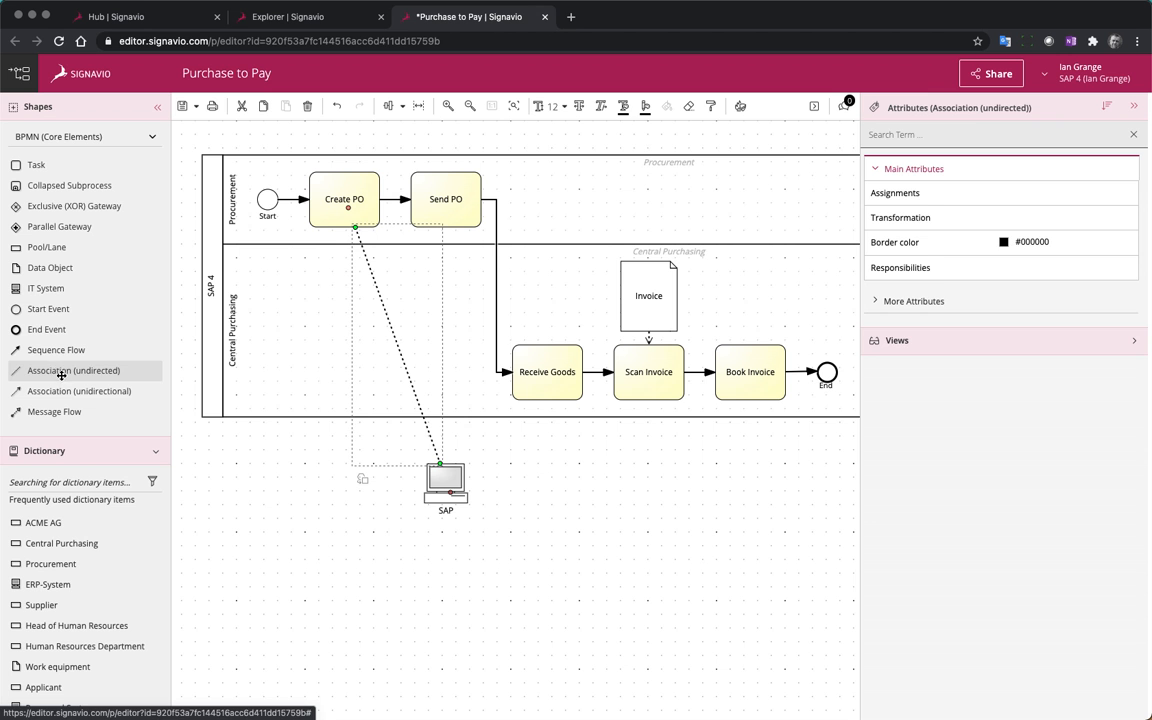
left_click(632, 533)
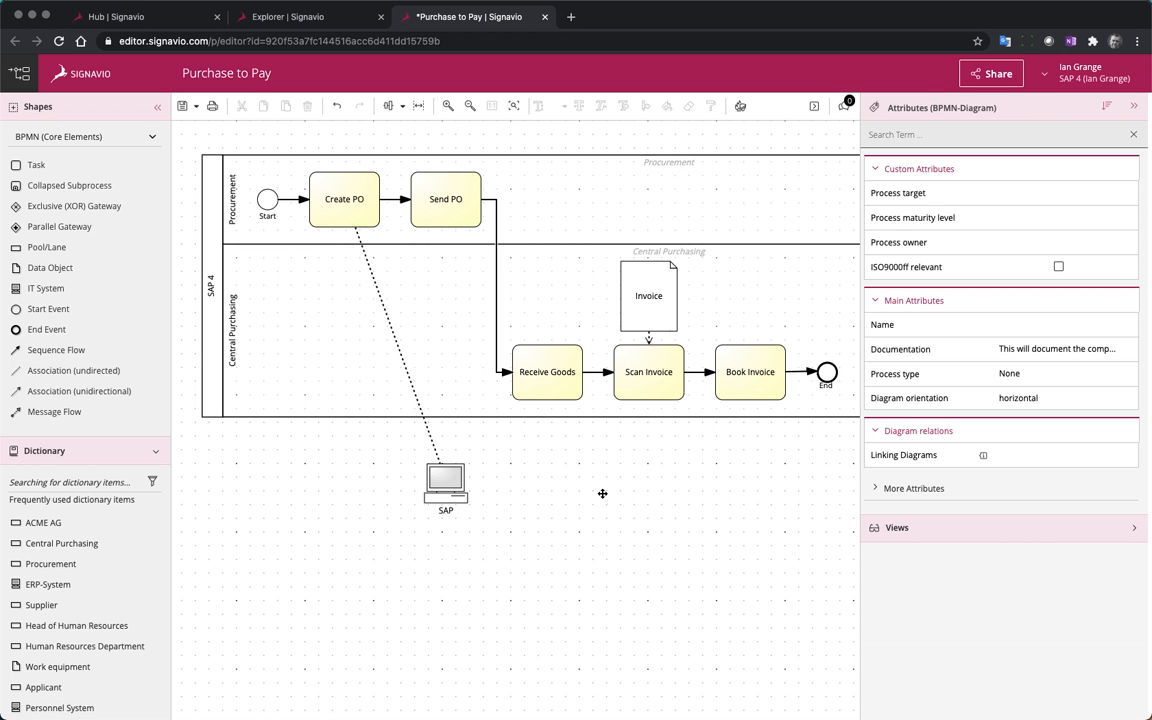
Connect the SAP system to the Book Invoice task with a second undirected association
left_click_drag(57, 371, 578, 474)
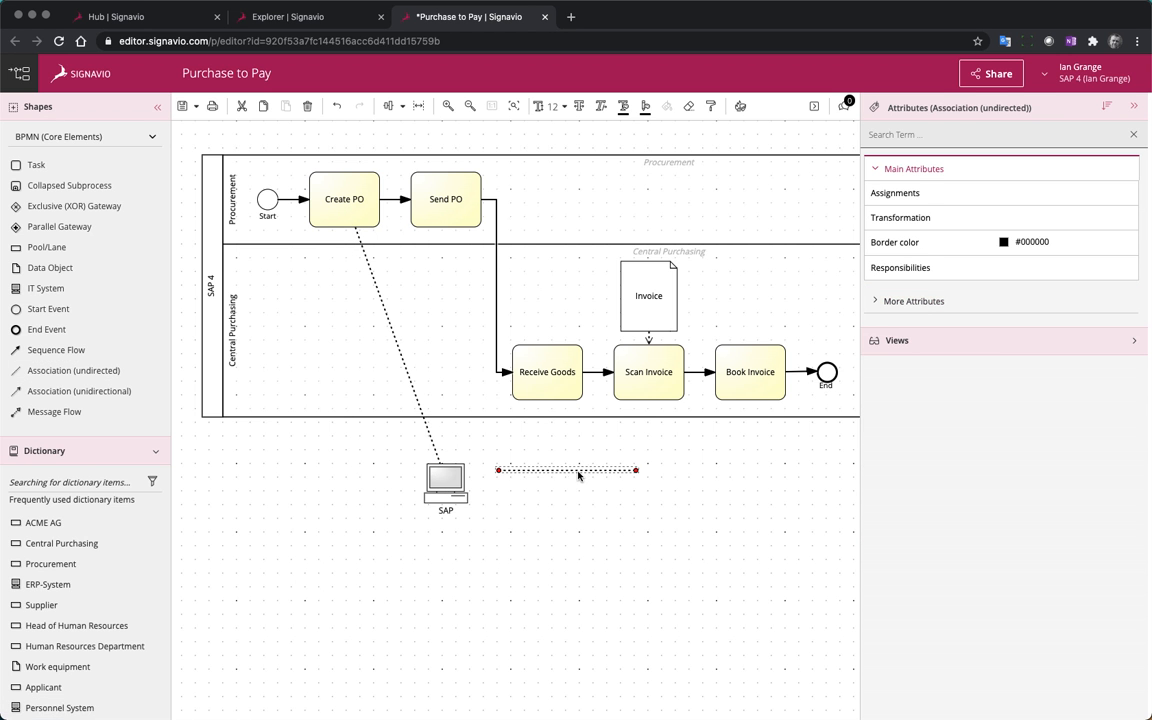
left_click_drag(498, 469, 446, 478)
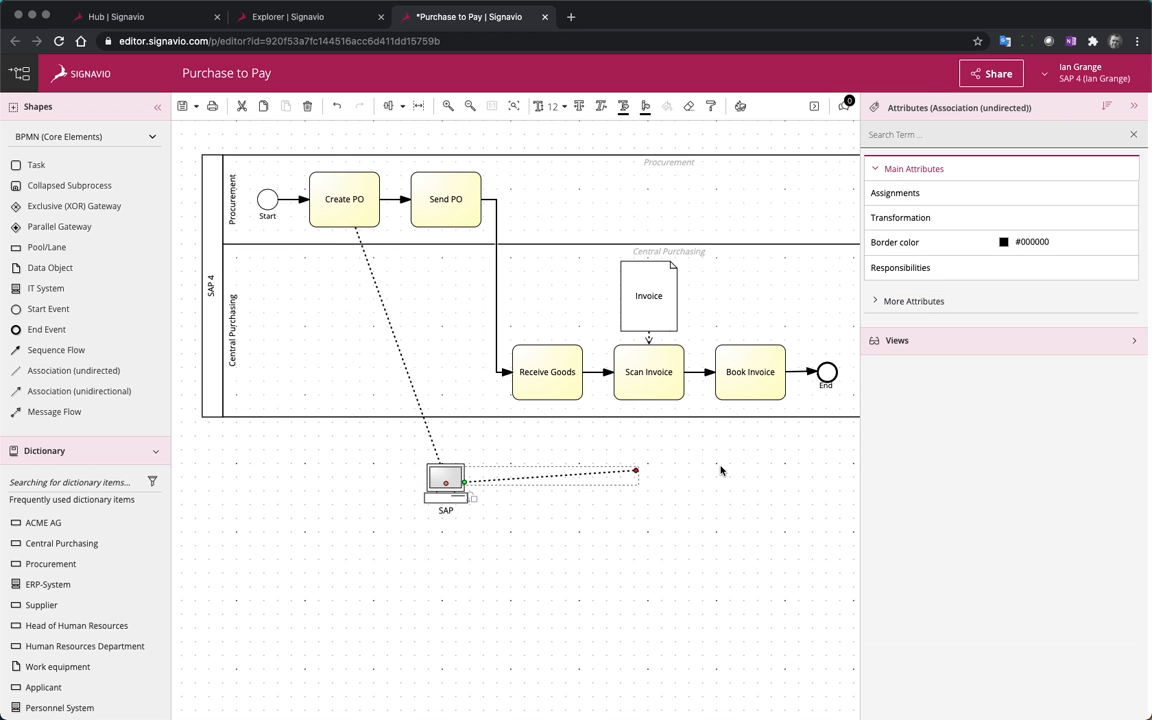
left_click_drag(650, 477, 740, 375)
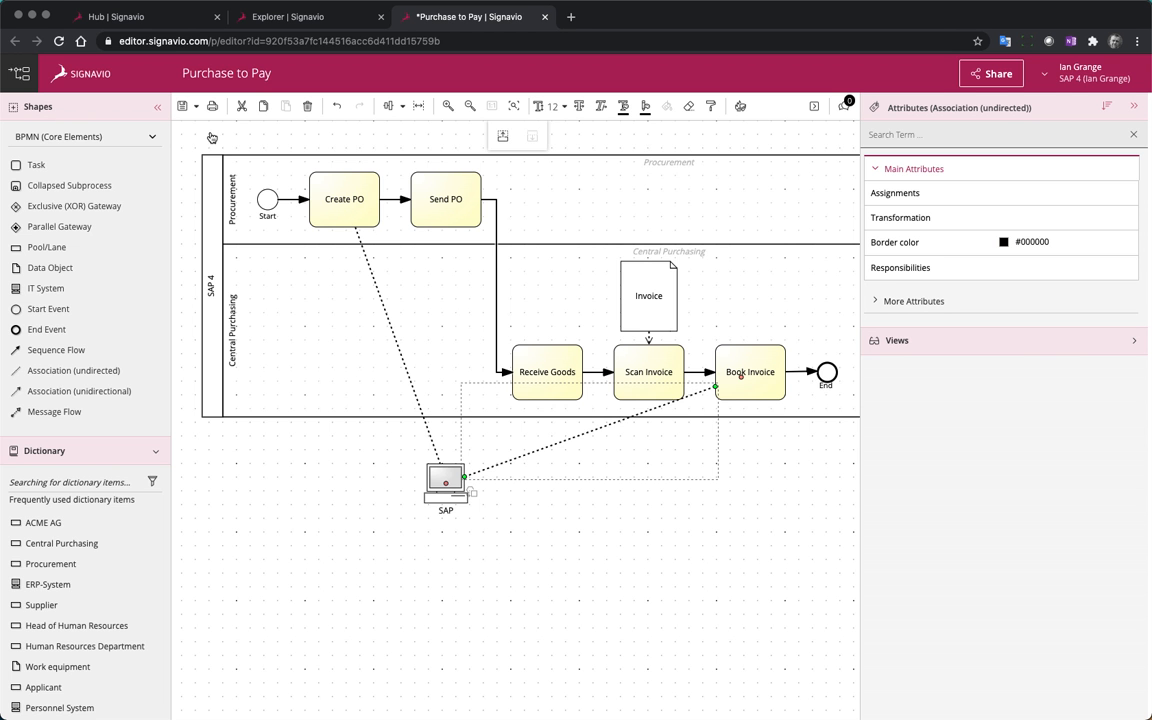
Start saving the Purchase to Pay diagram and review its Signavio Best Practices for BPMN 2.0 convention check
left_click(184, 111)
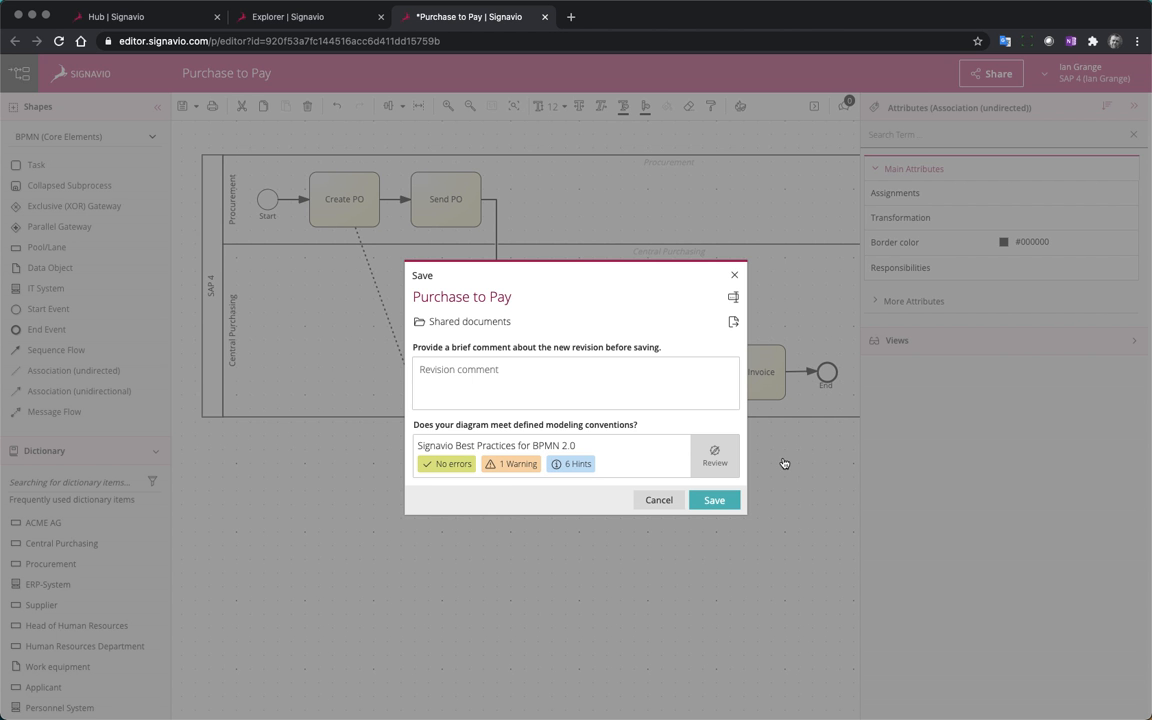
left_click(712, 451)
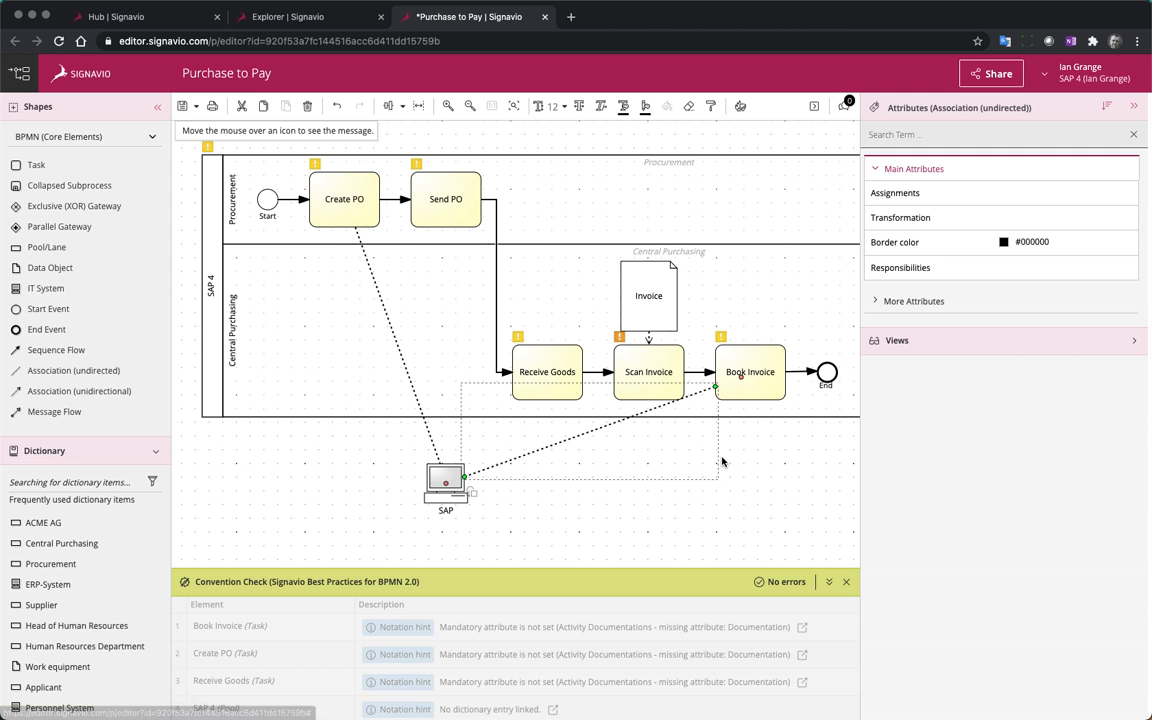
Review the convention check hints for the tasks and pool, and save the Purchase to Pay diagram without a revision comment
scroll(584, 661, "down", 3)
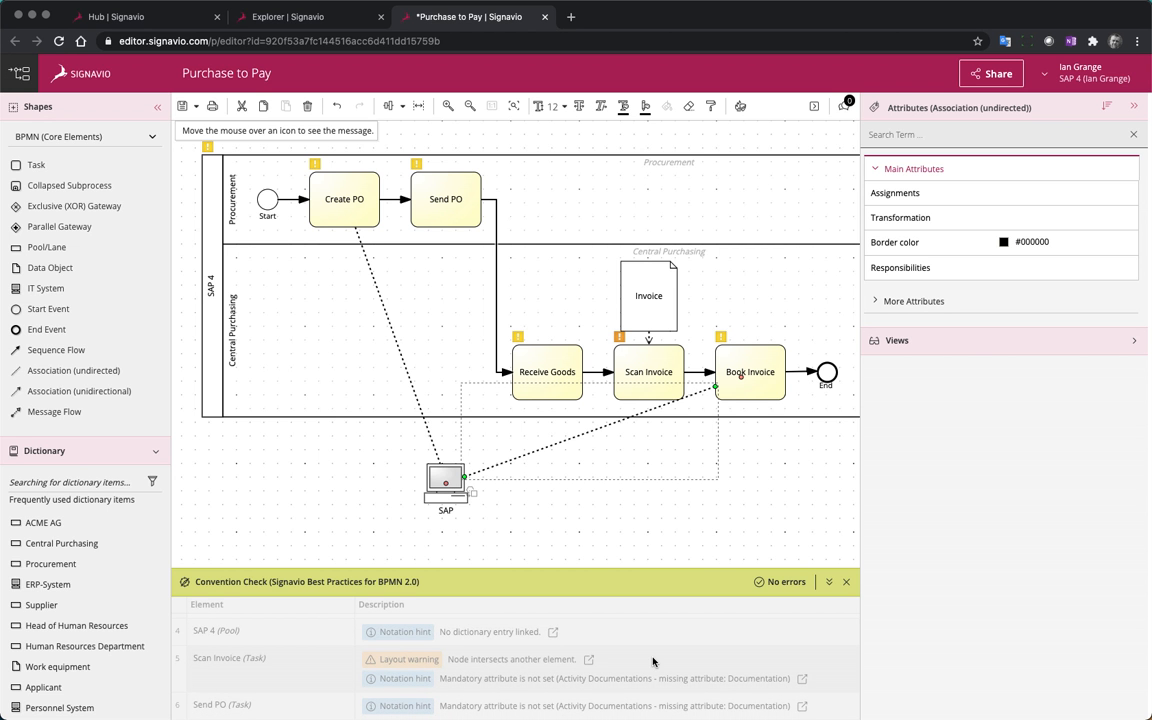
scroll(597, 669, "up", 3)
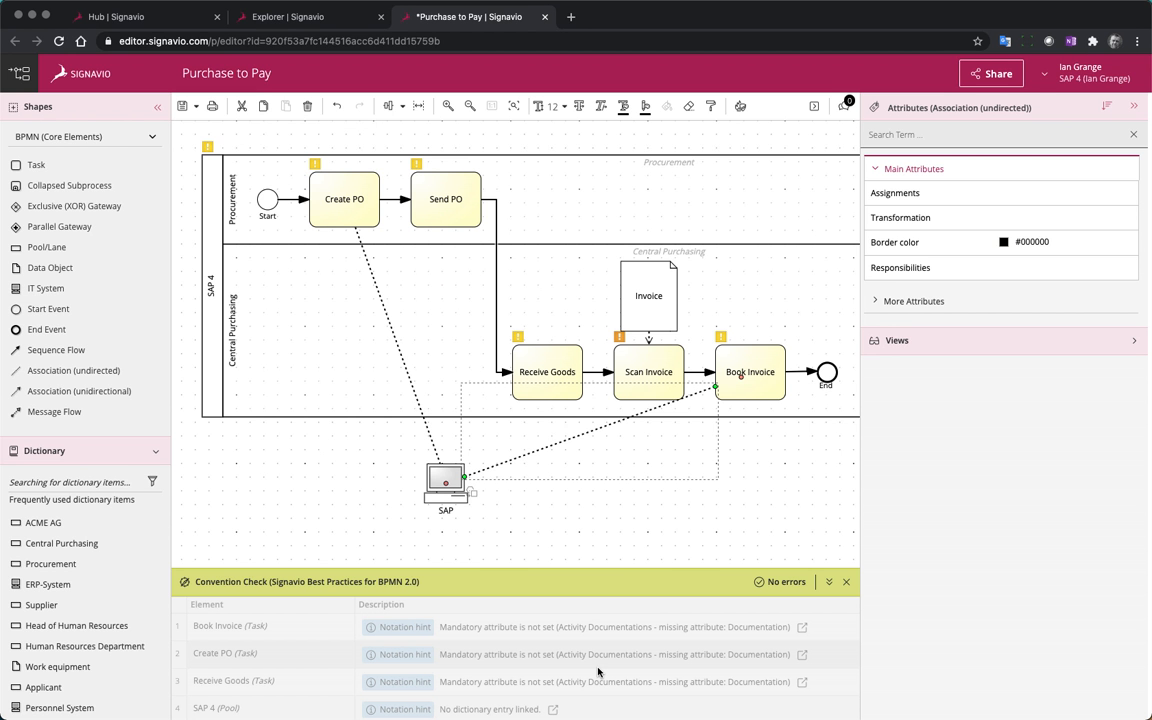
left_click(182, 106)
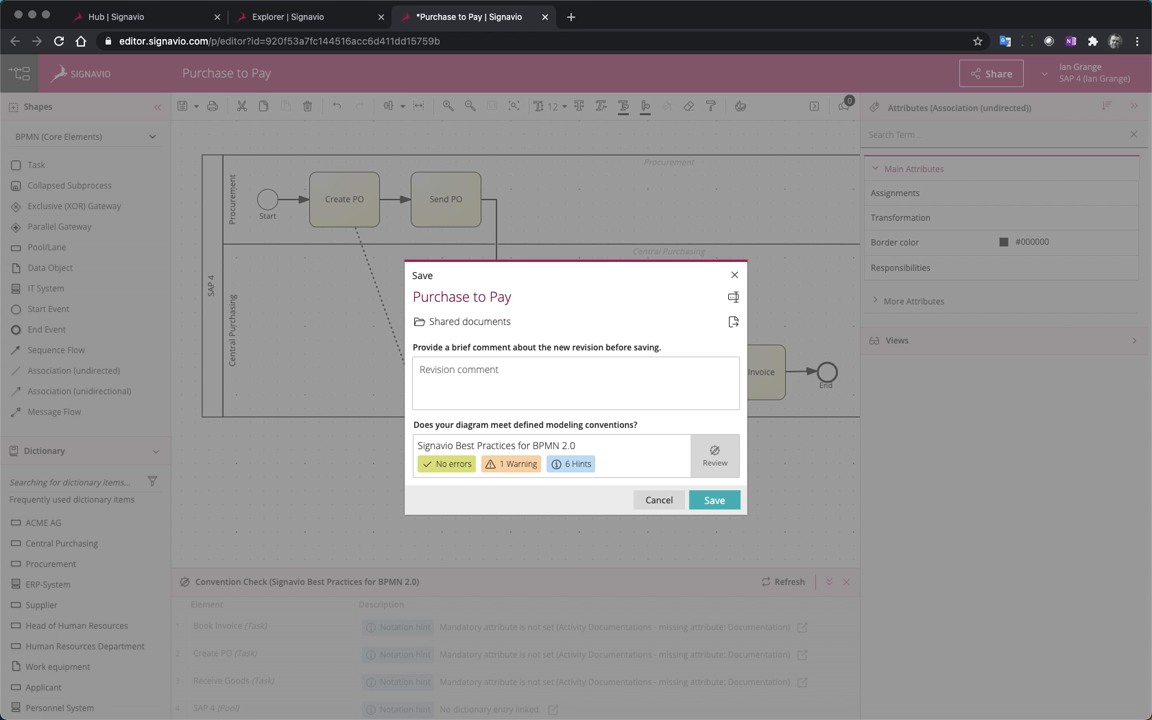
left_click(713, 499)
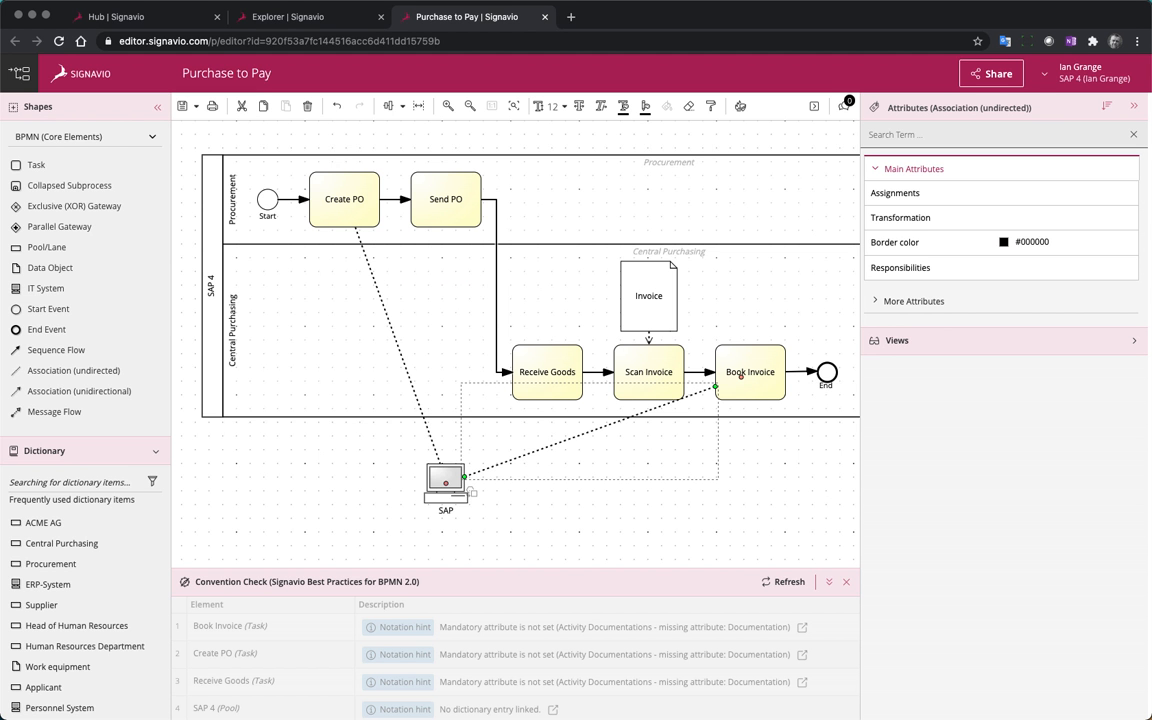
Compare Revision 1 and Revision 2 of the Purchase to Pay diagram
left_click(1088, 72)
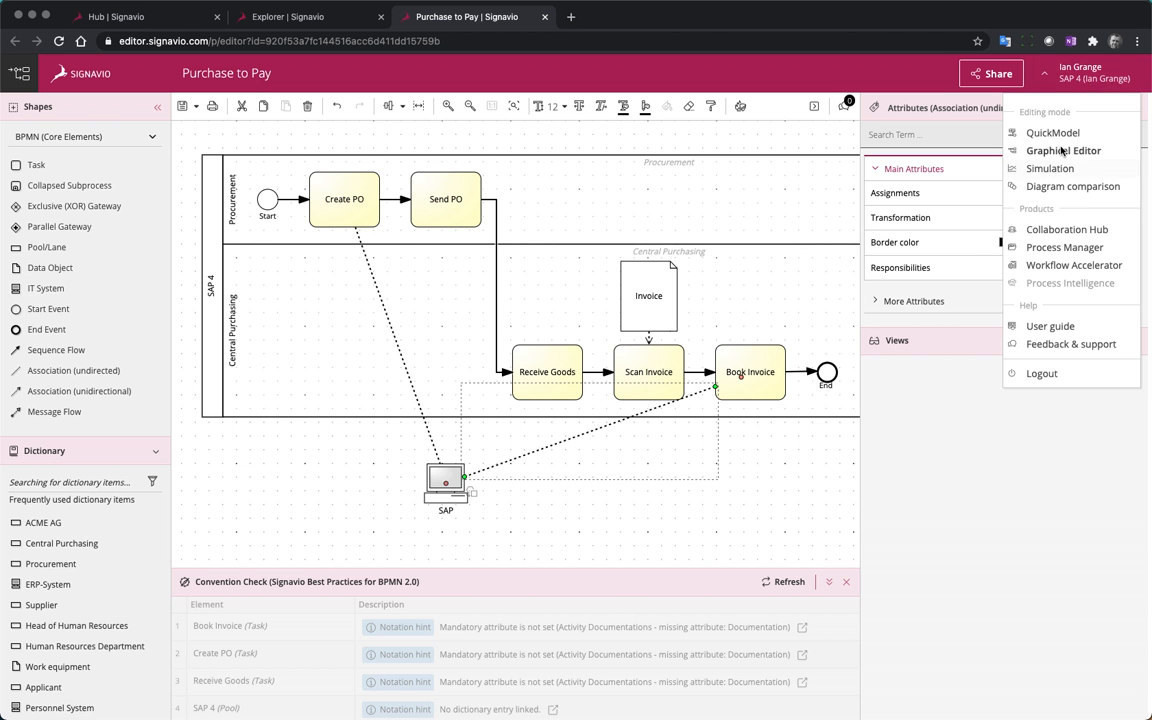
left_click(1078, 186)
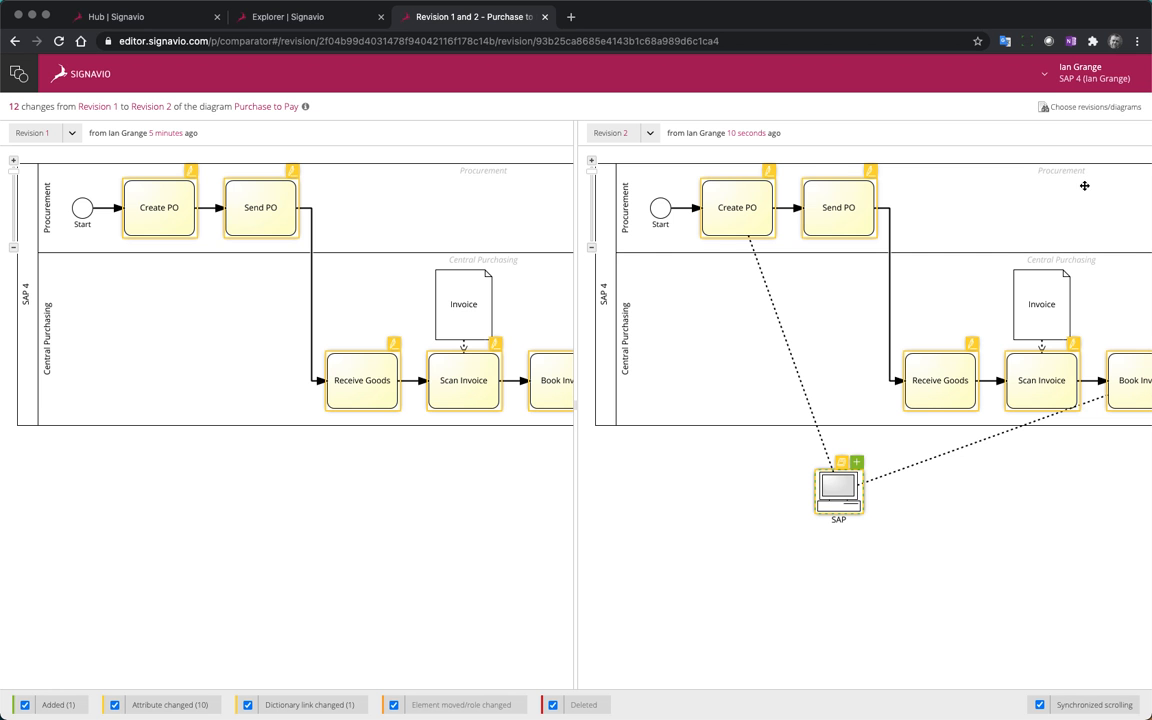
Open the simulation of the Purchase to Pay process and examine the new scenario's task execution costs and durations
left_click(1093, 77)
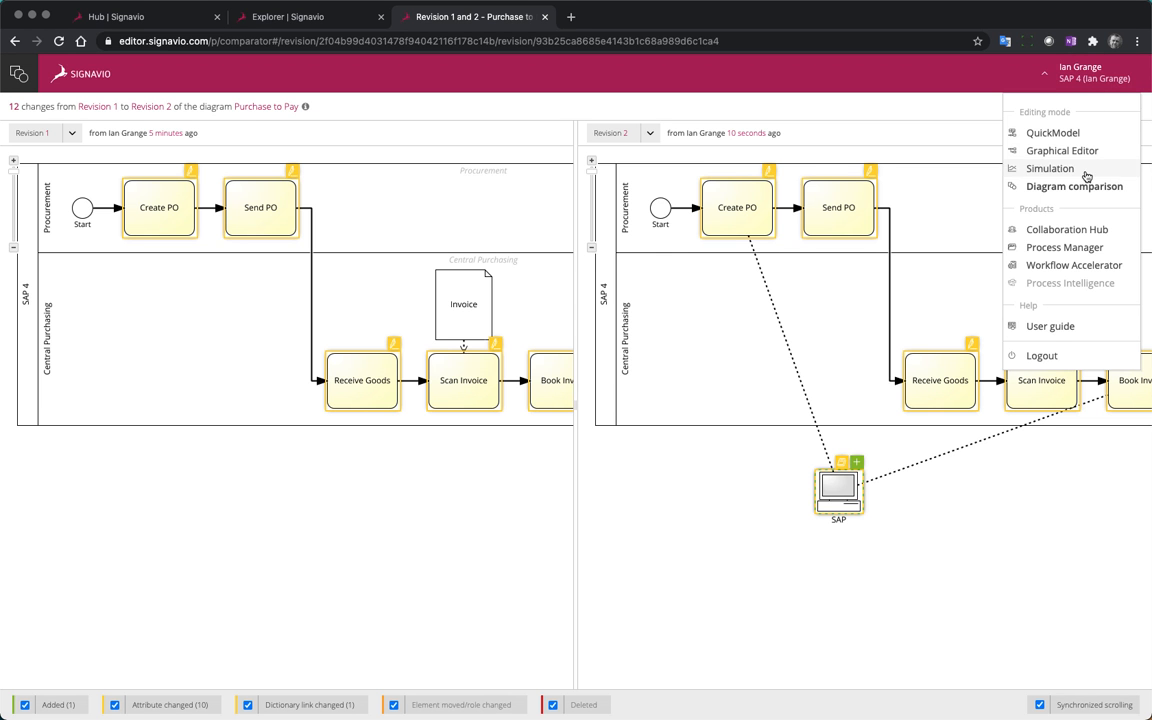
left_click(1050, 168)
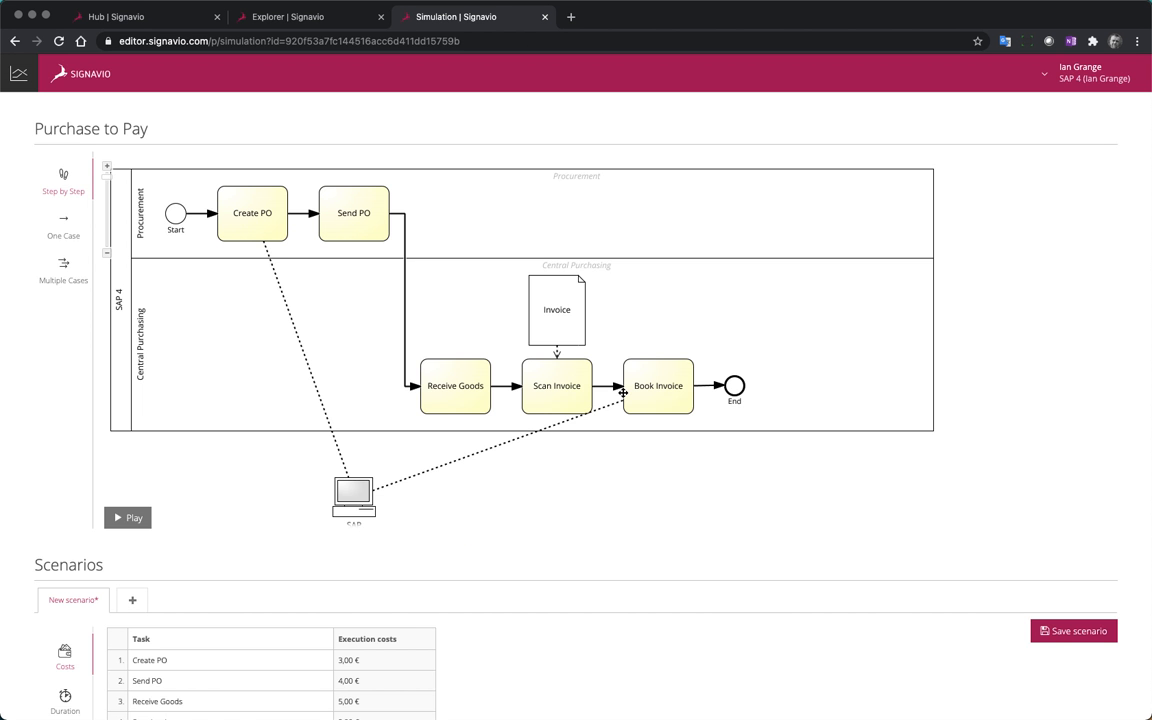
scroll(622, 393, "down", 2)
scroll(622, 393, "up", 2)
scroll(210, 480, "down", 1)
scroll(220, 500, "down", 4)
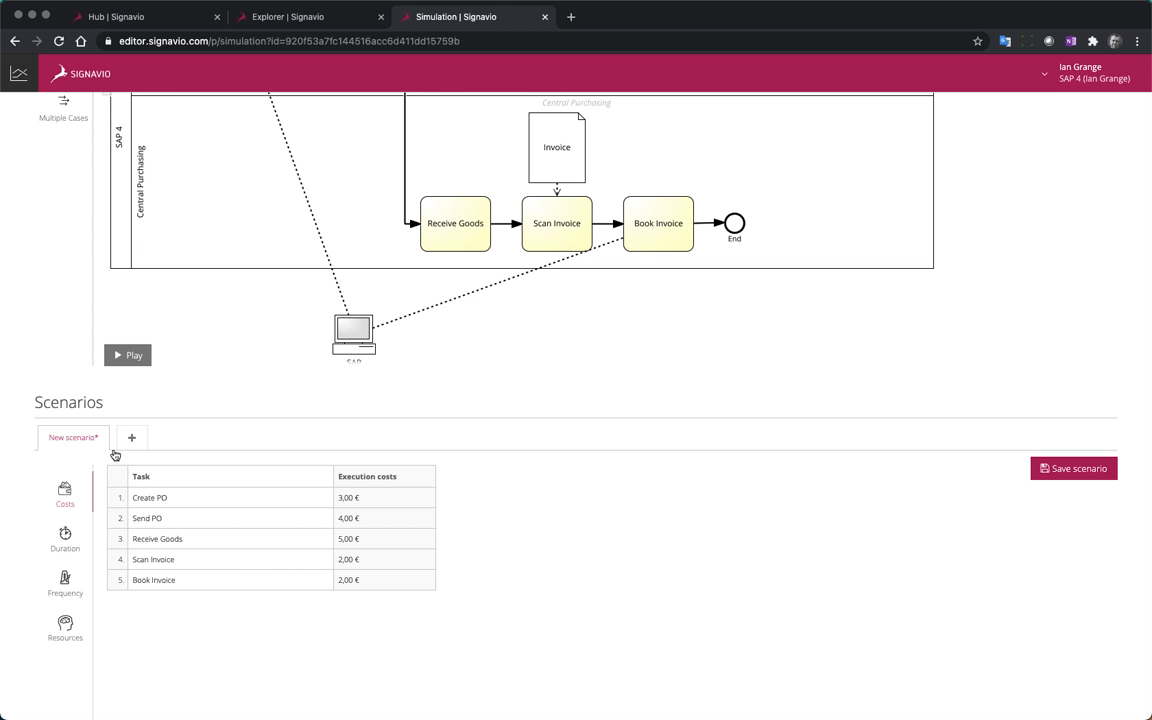
scroll(88, 545, "down", 1)
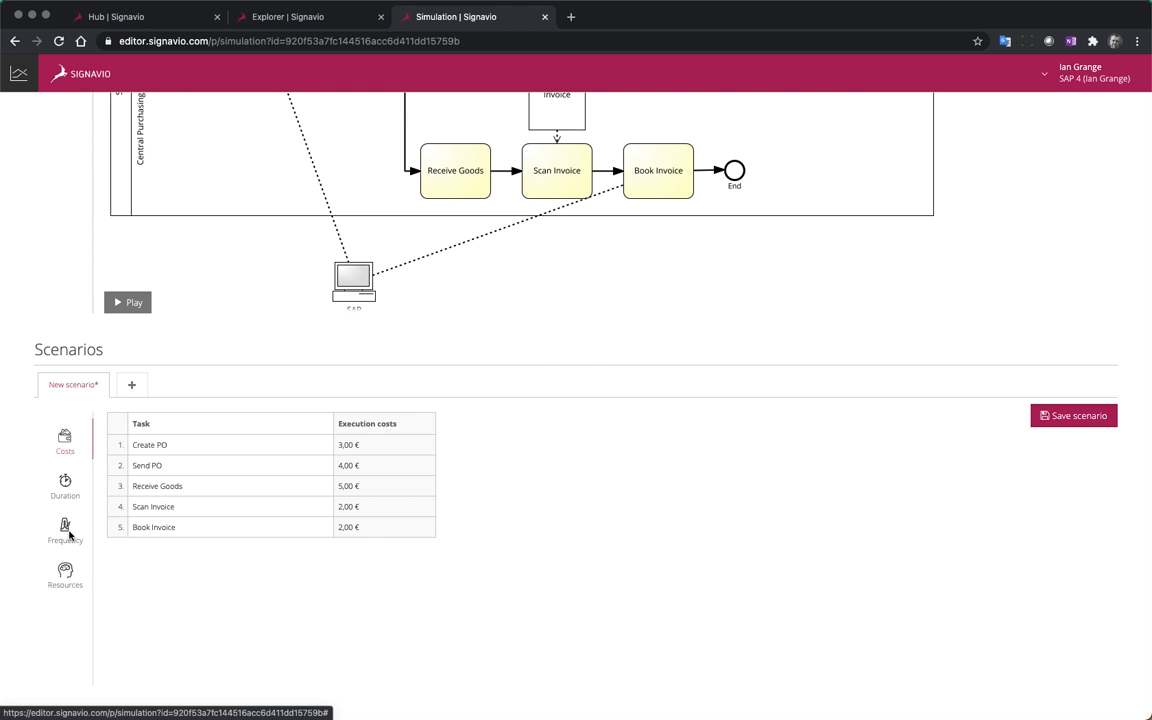
left_click(65, 486)
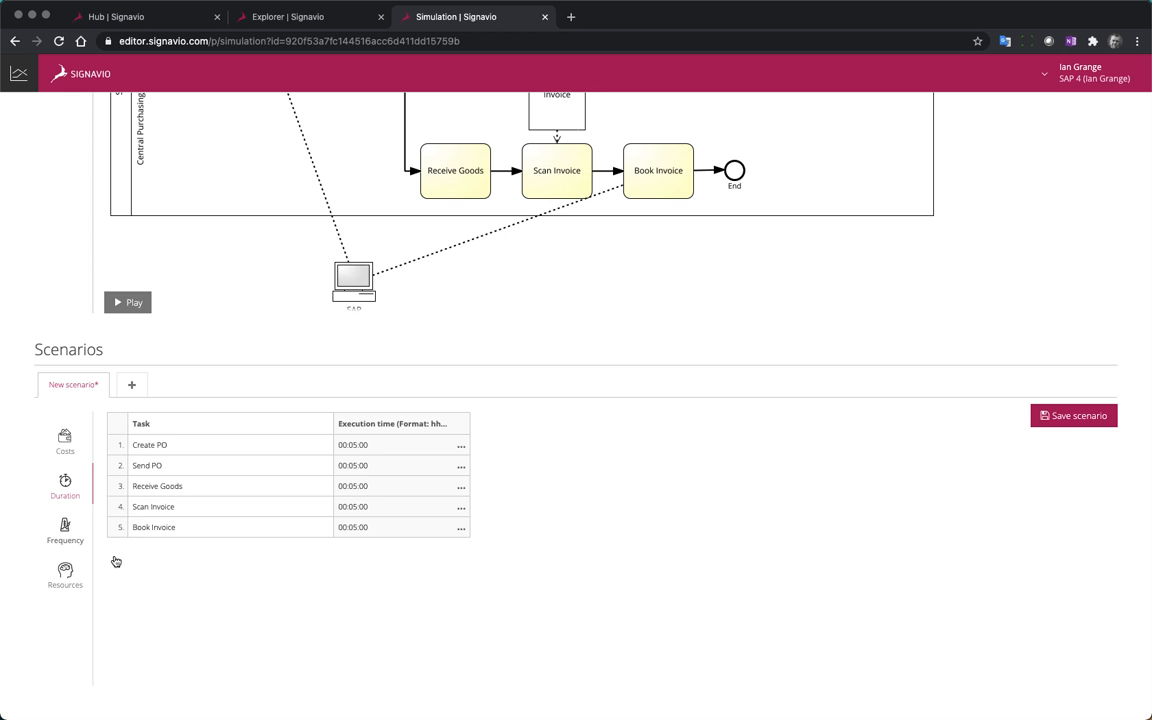
Set the Start event's Mon - Fri, 09:00 to 17:00 frequency to 20 in the new scenario
left_click(66, 532)
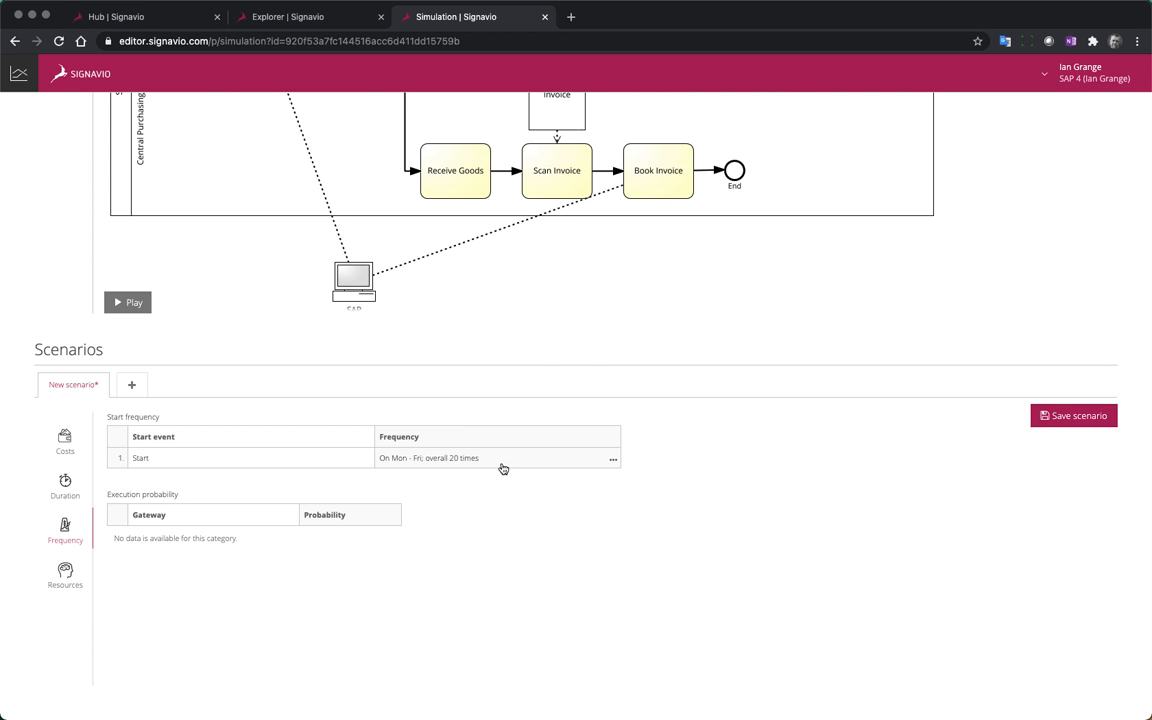
left_click(612, 461)
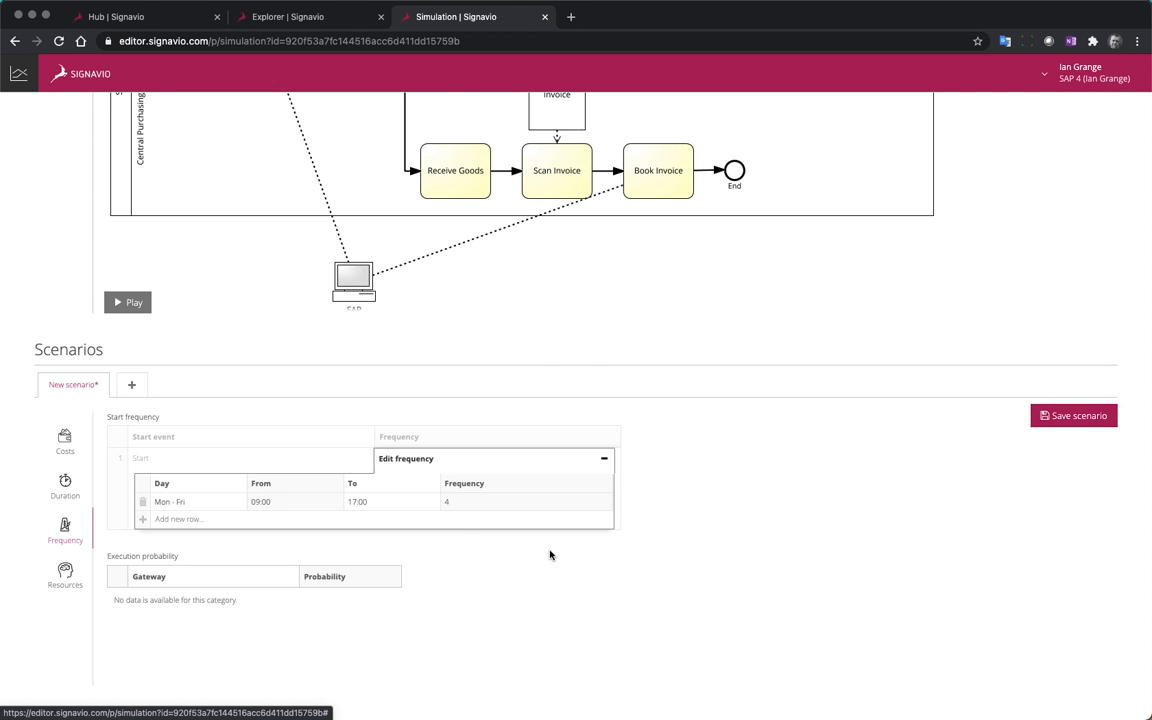
left_click(447, 501)
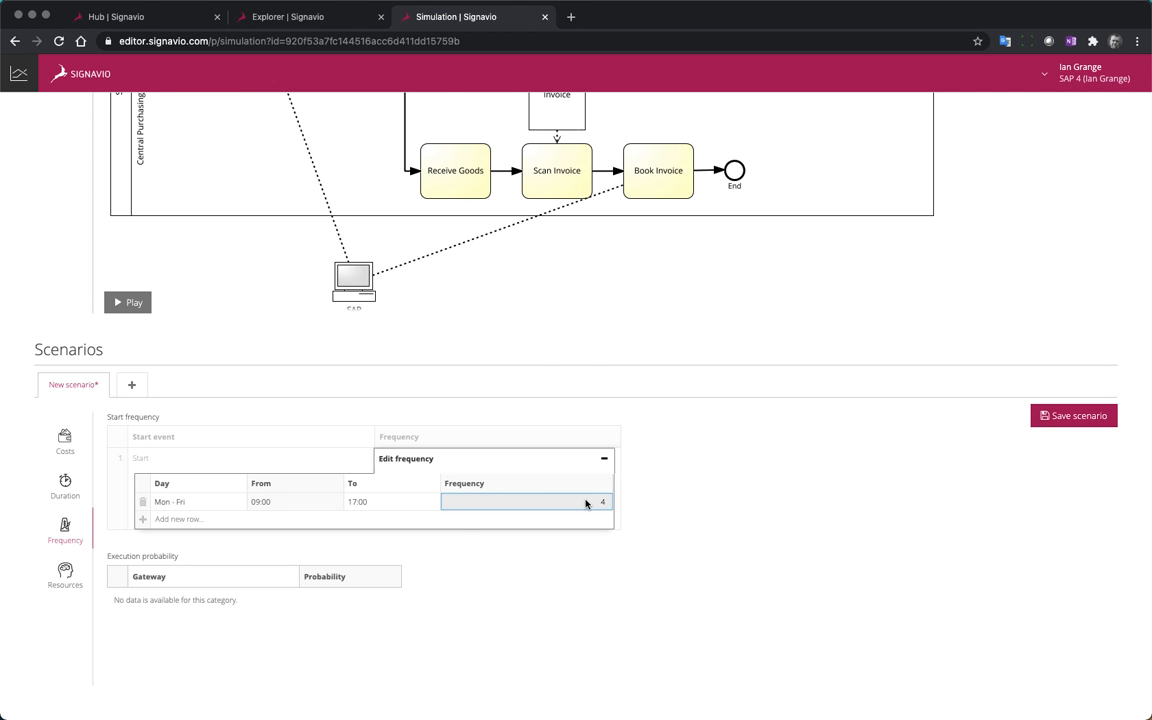
left_click_drag(586, 503, 638, 505)
type("20")
Save the simulation scenario under the name "Current"
left_click(1064, 412)
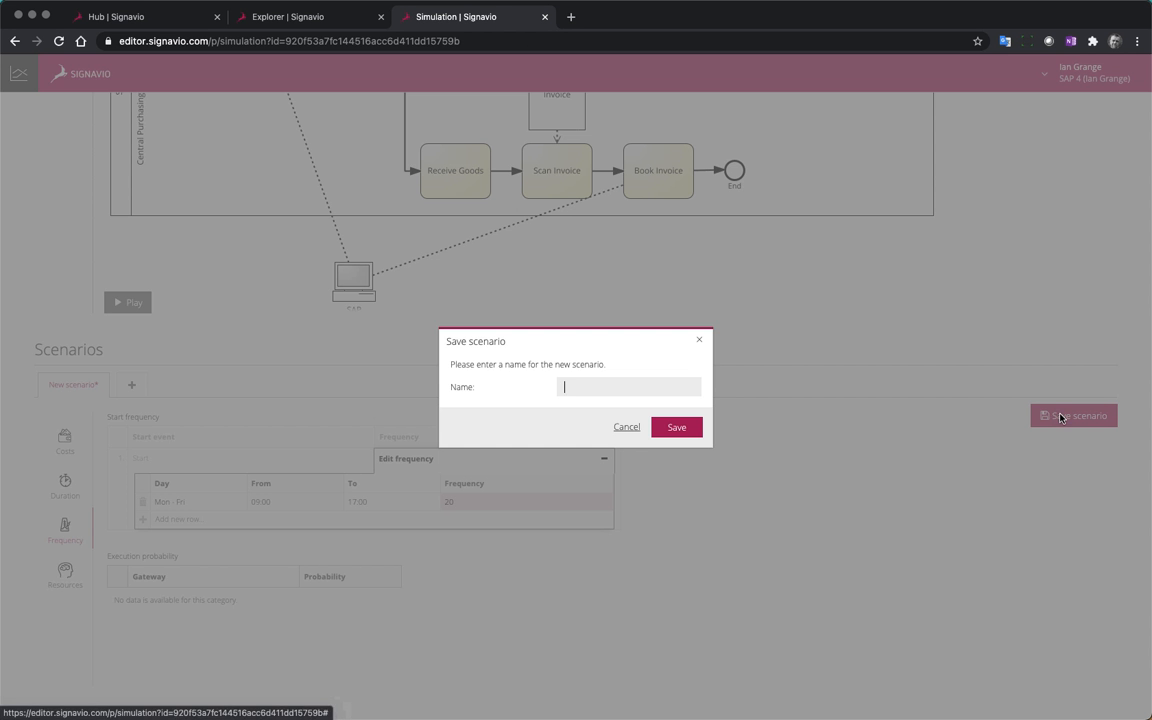
type("Curre")
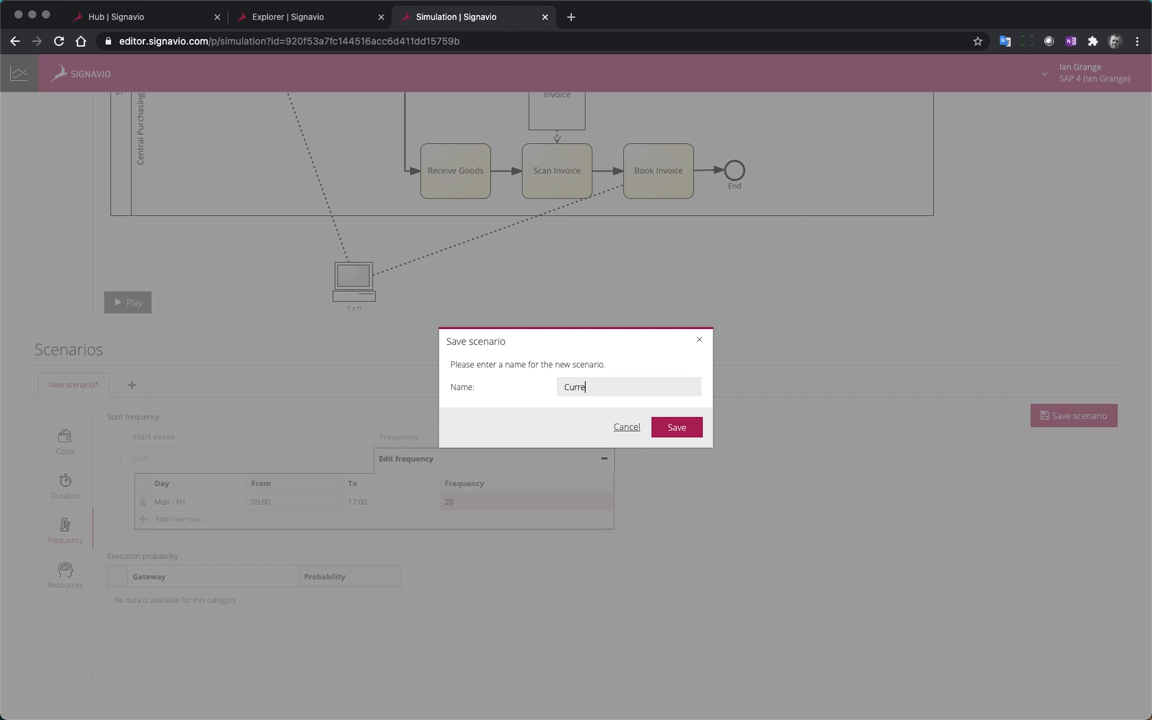
type("nt")
left_click(676, 427)
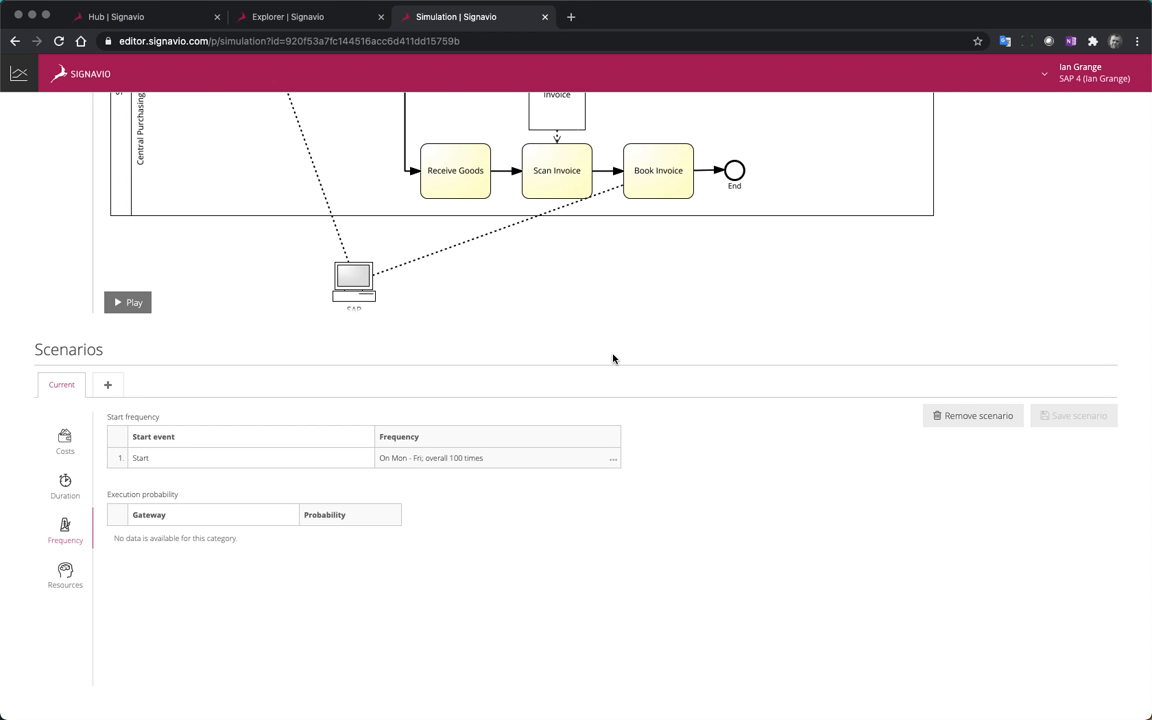
Create a second scenario named "Future" using the Current scenario as its template
left_click(117, 387)
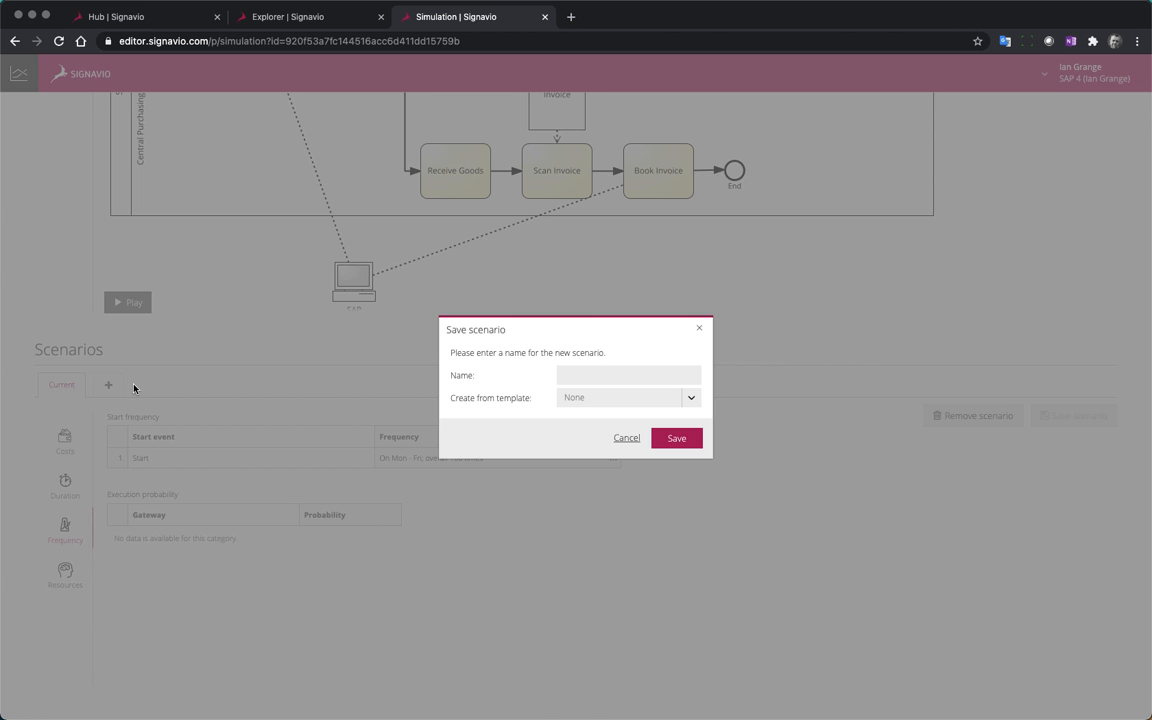
type("Future")
left_click(691, 398)
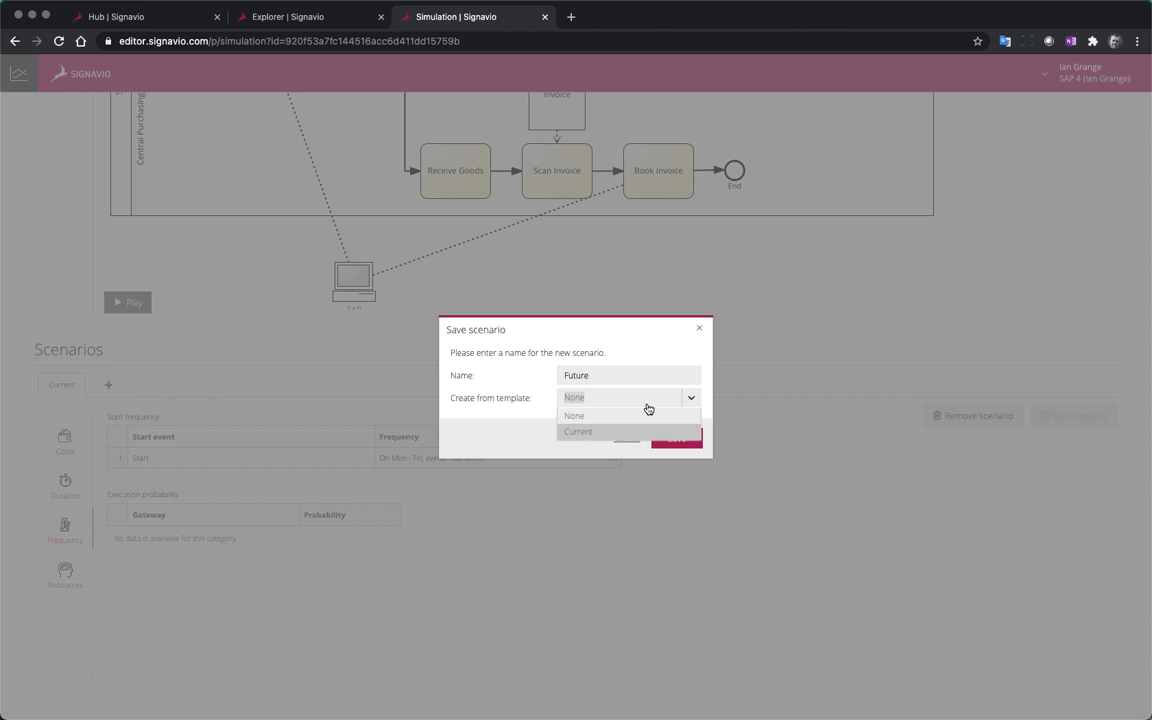
left_click(579, 431)
left_click(676, 438)
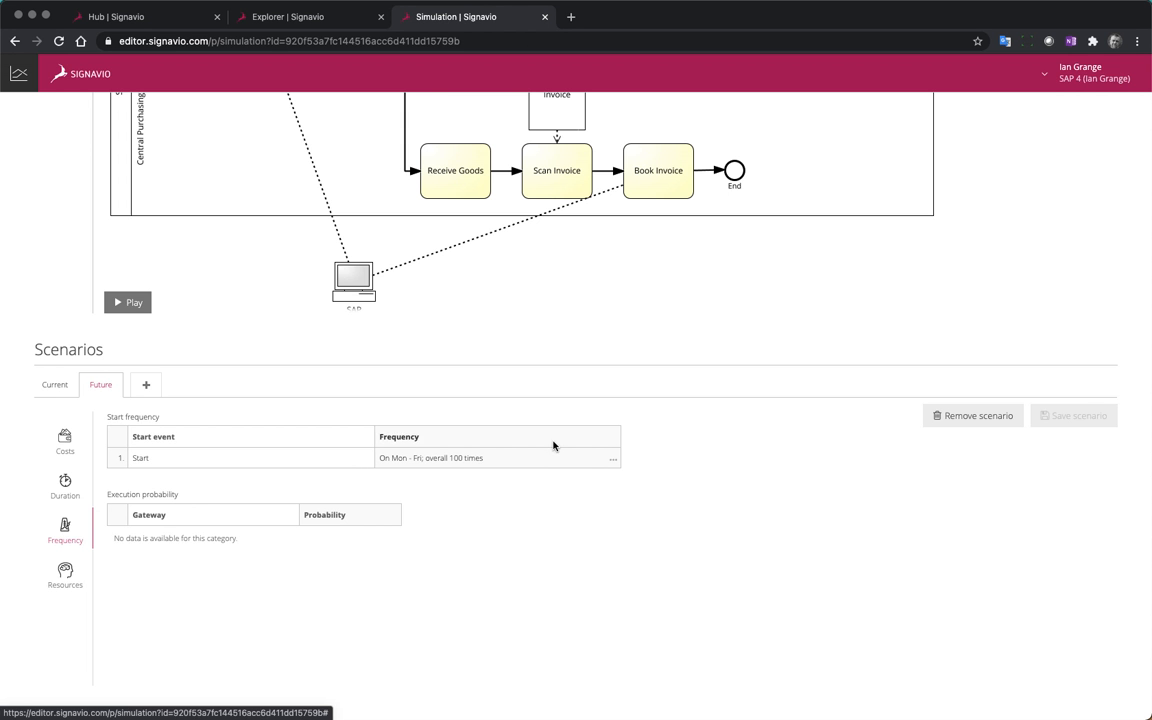
Set the Start event's Mon - Fri frequency to 40 in the Future scenario and save the scenario
left_click(613, 458)
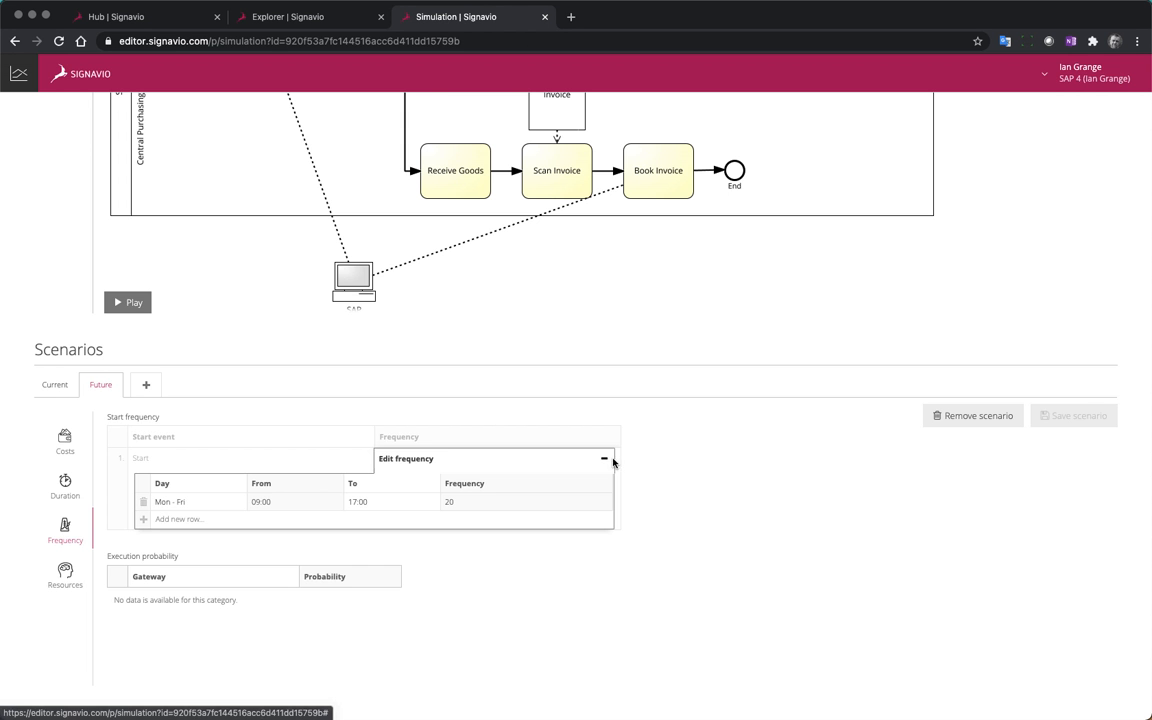
left_click(461, 504)
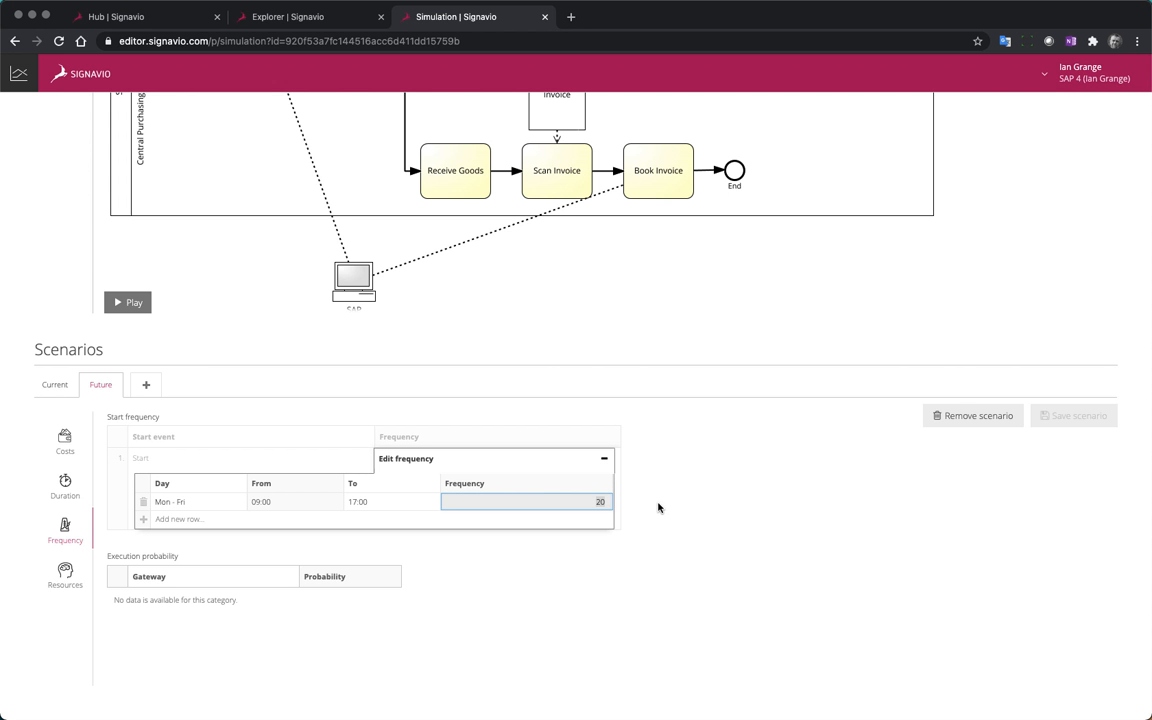
type("40")
left_click(800, 488)
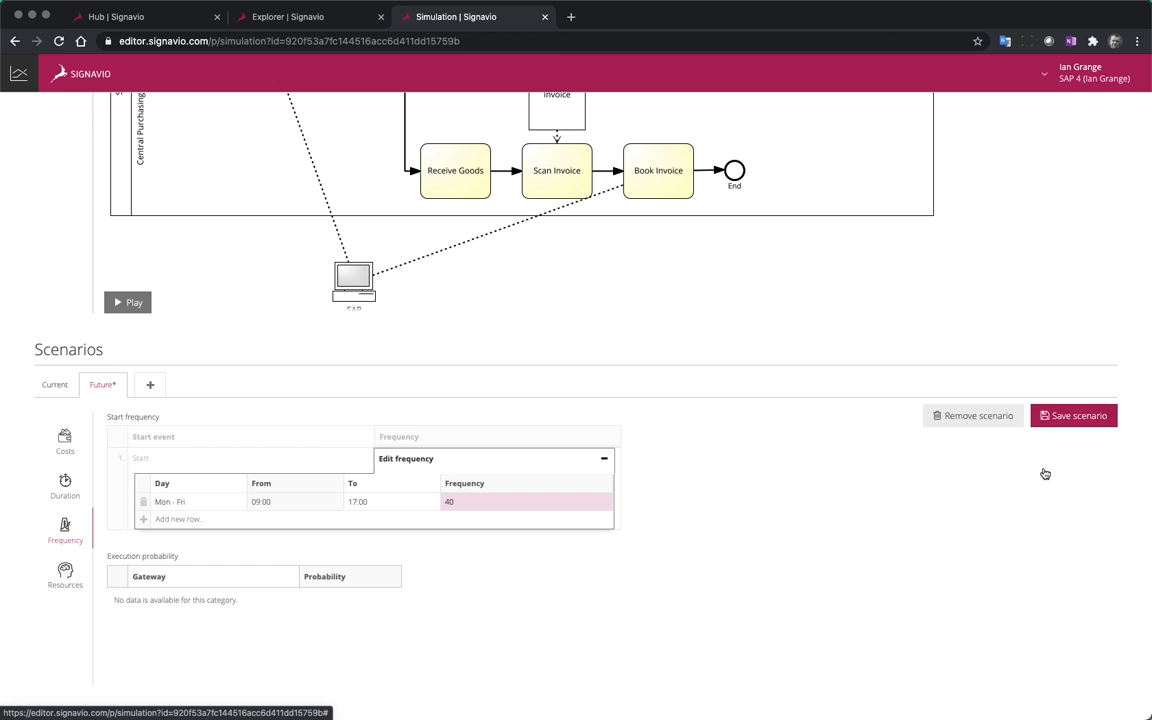
left_click(1075, 419)
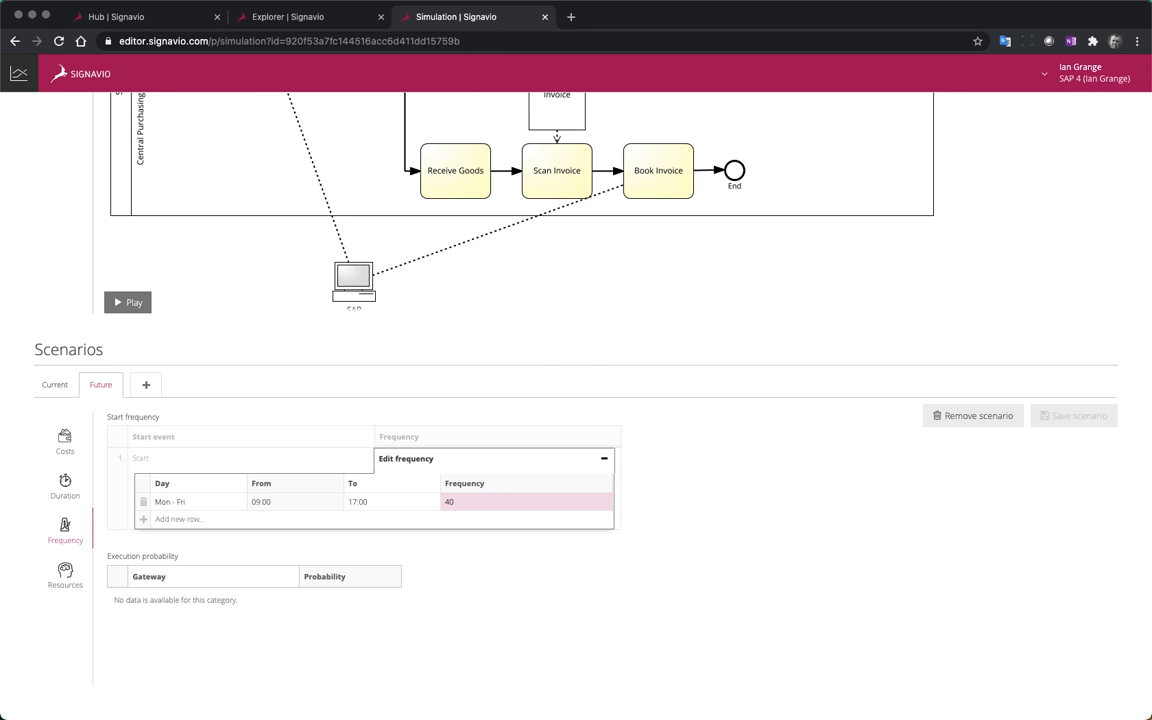
Run a multiple-cases simulation of the Current scenario with a duration of 5 days
scroll(573, 321, "up", 5)
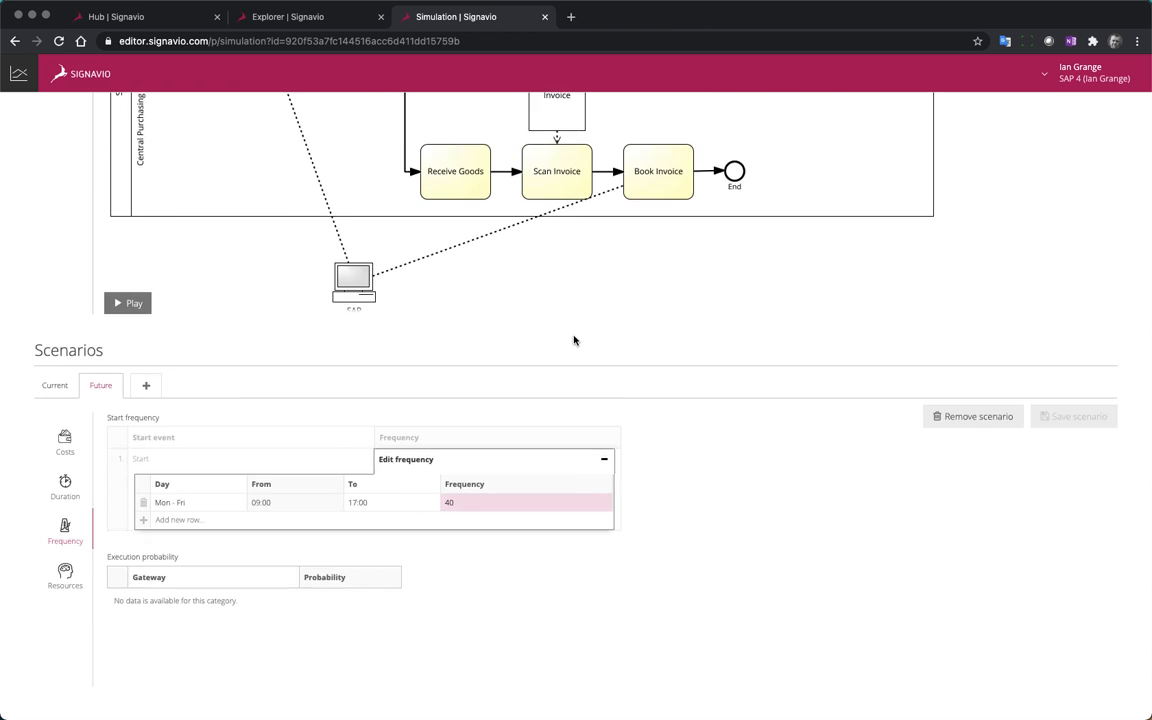
left_click(50, 275)
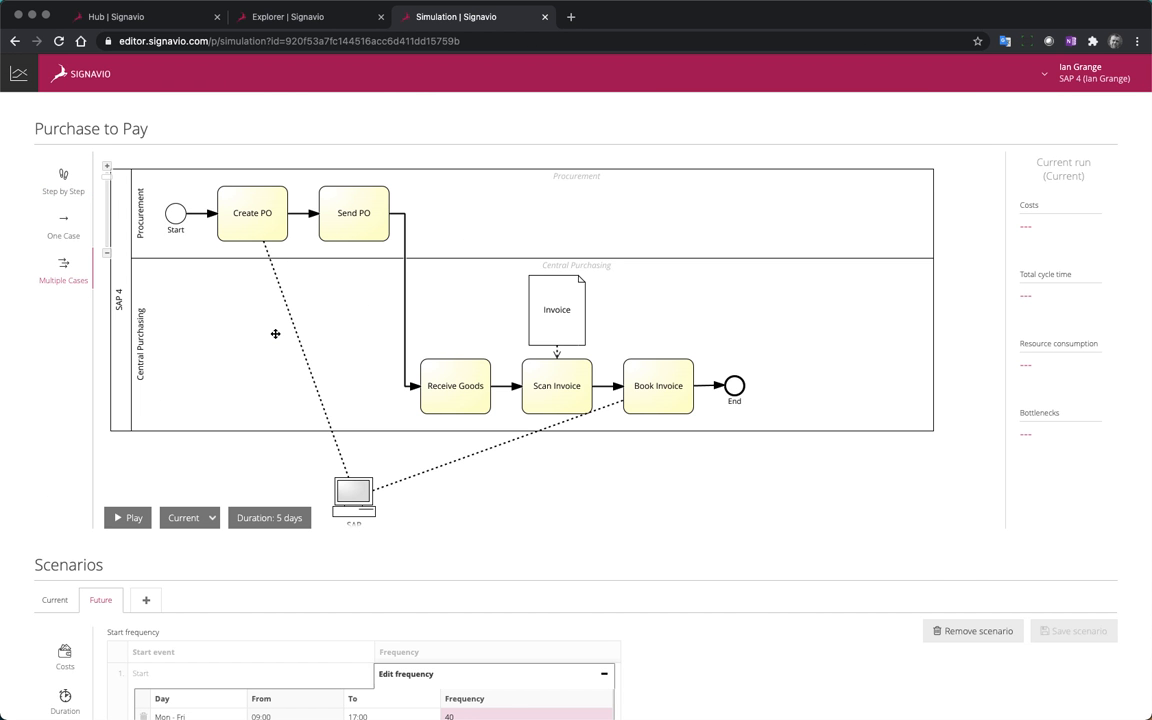
left_click(131, 517)
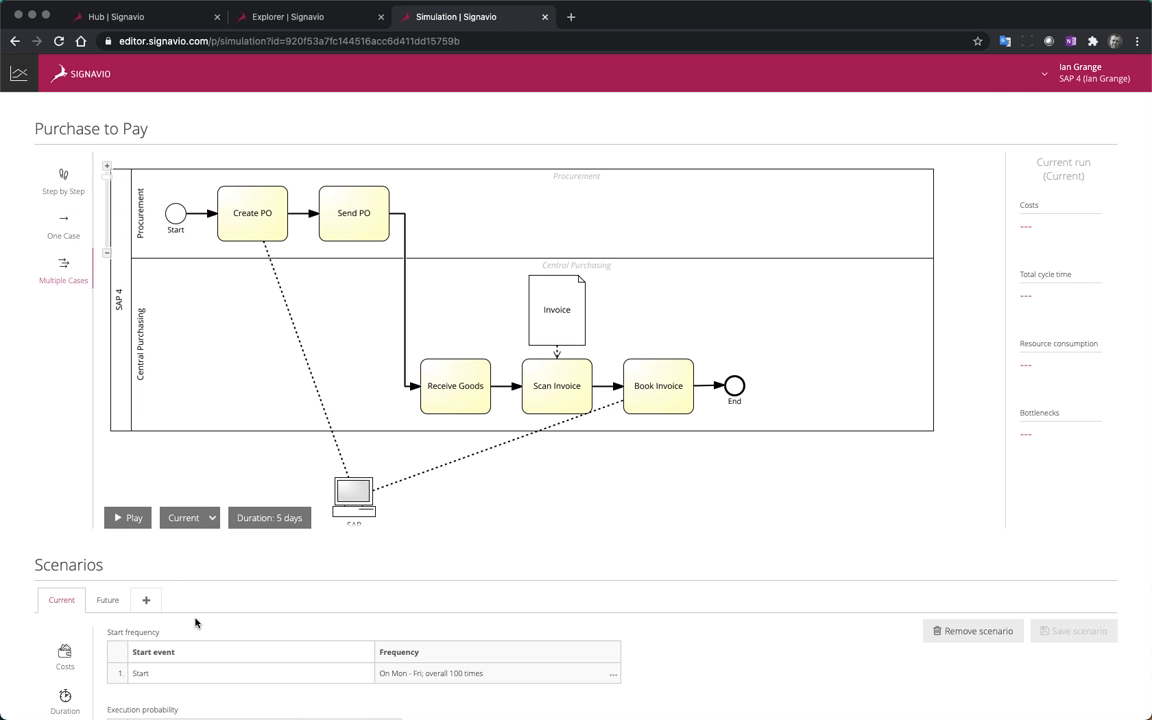
left_click(119, 517)
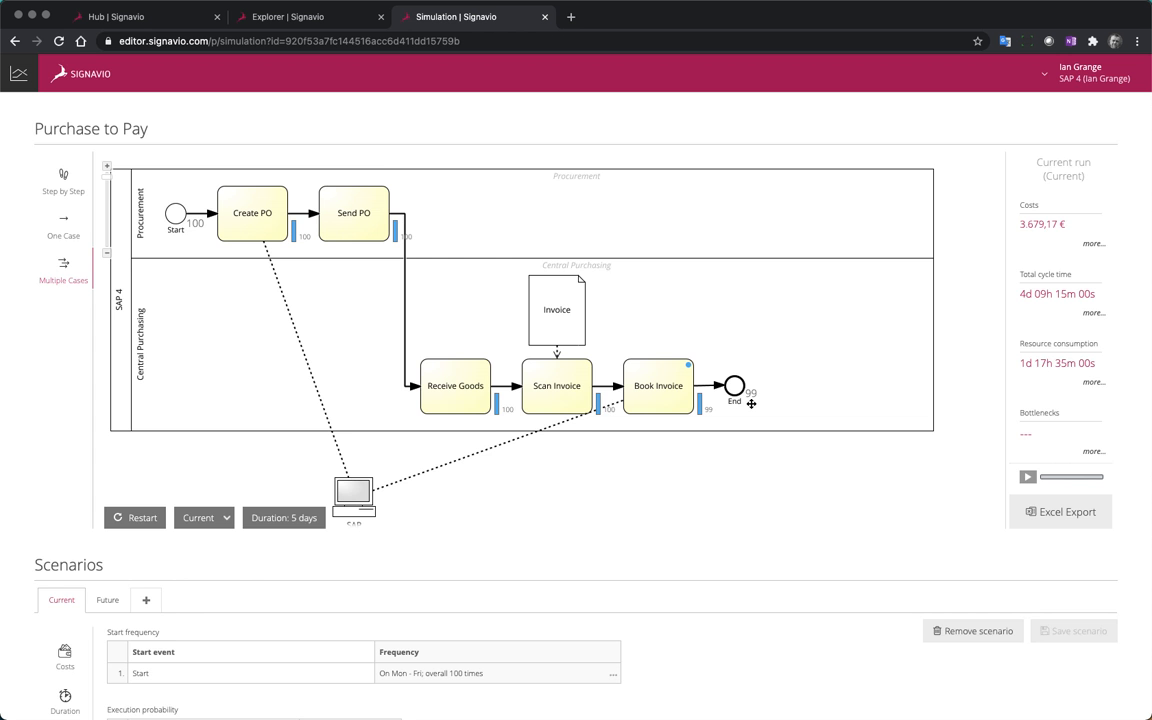
Examine the work schedules and hourly costs of the Current scenario's resources alongside the simulation run's results
scroll(335, 478, "down", 5)
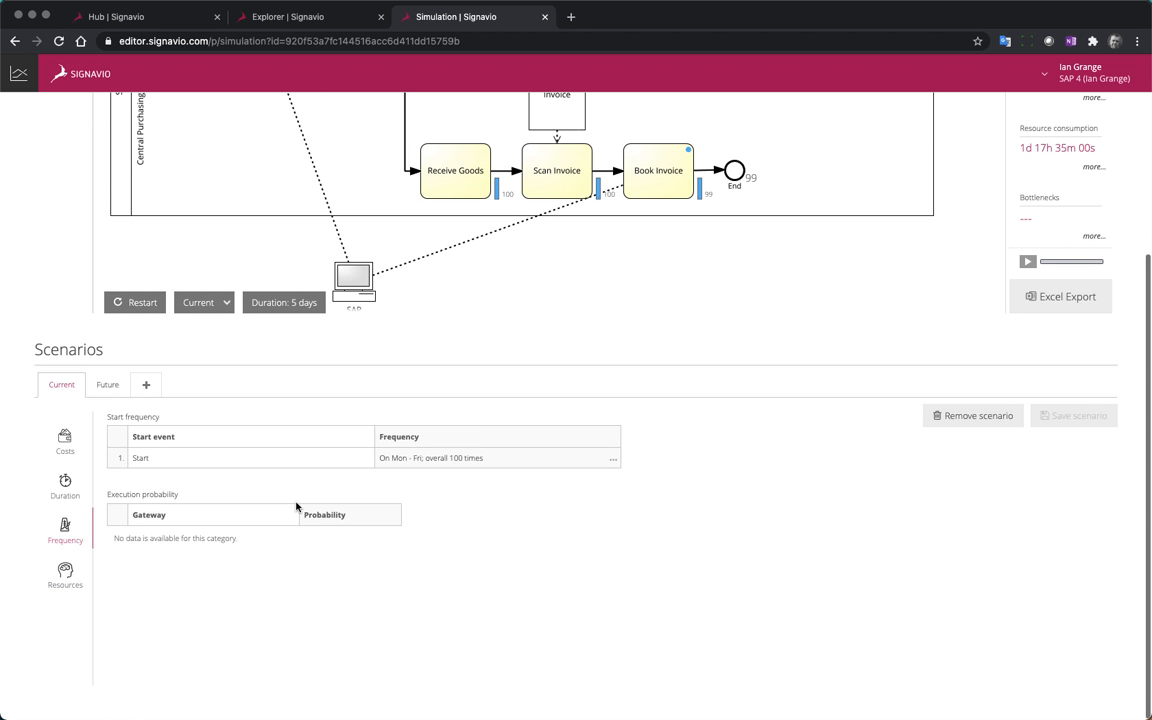
left_click(63, 575)
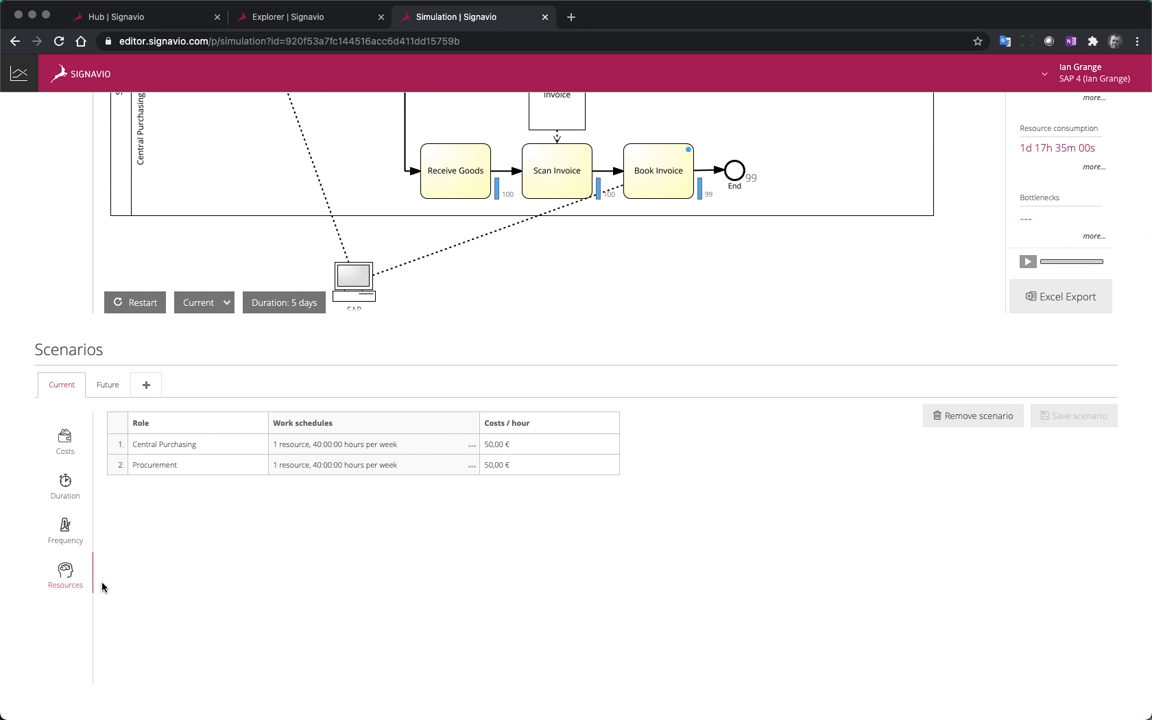
scroll(368, 527, "up", 5)
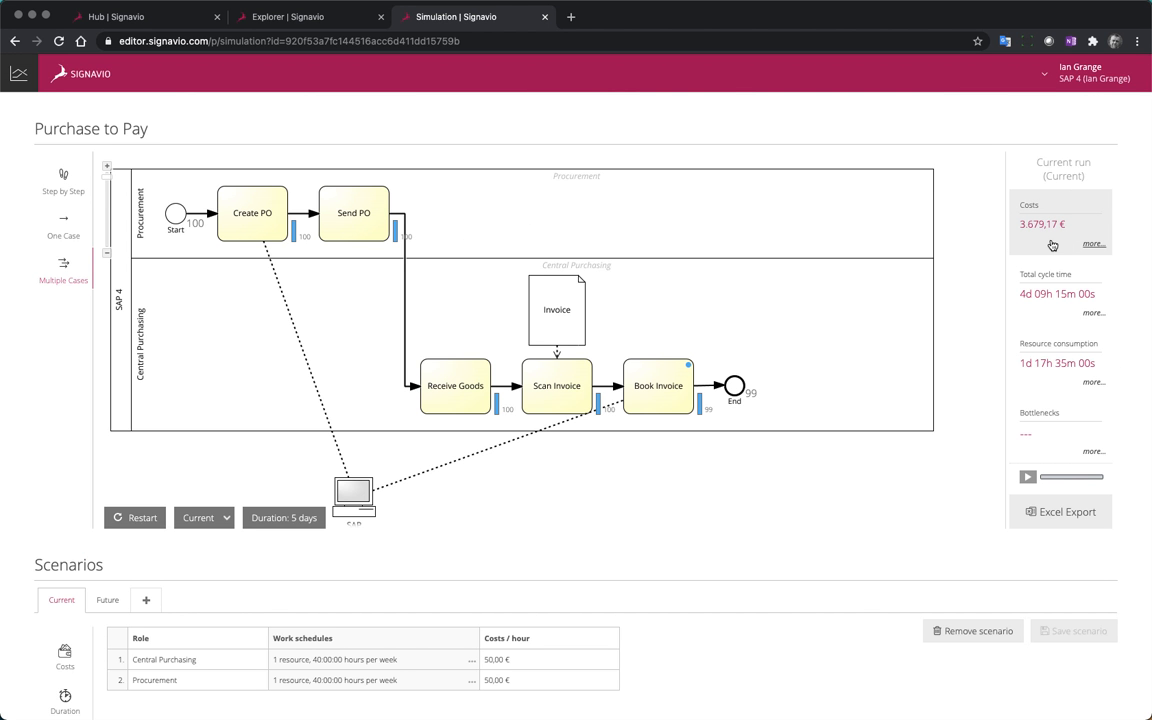
Run the multiple-cases simulation for the Future scenario over 5 days and dismiss the closing notice
left_click(225, 518)
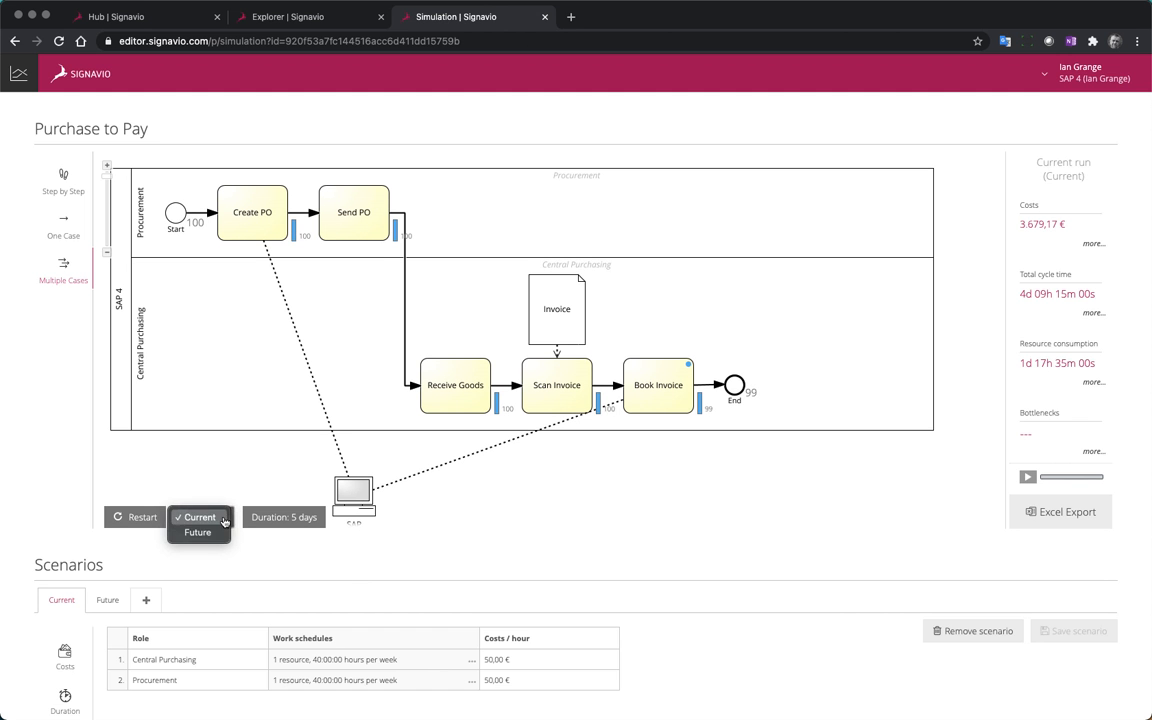
left_click(195, 532)
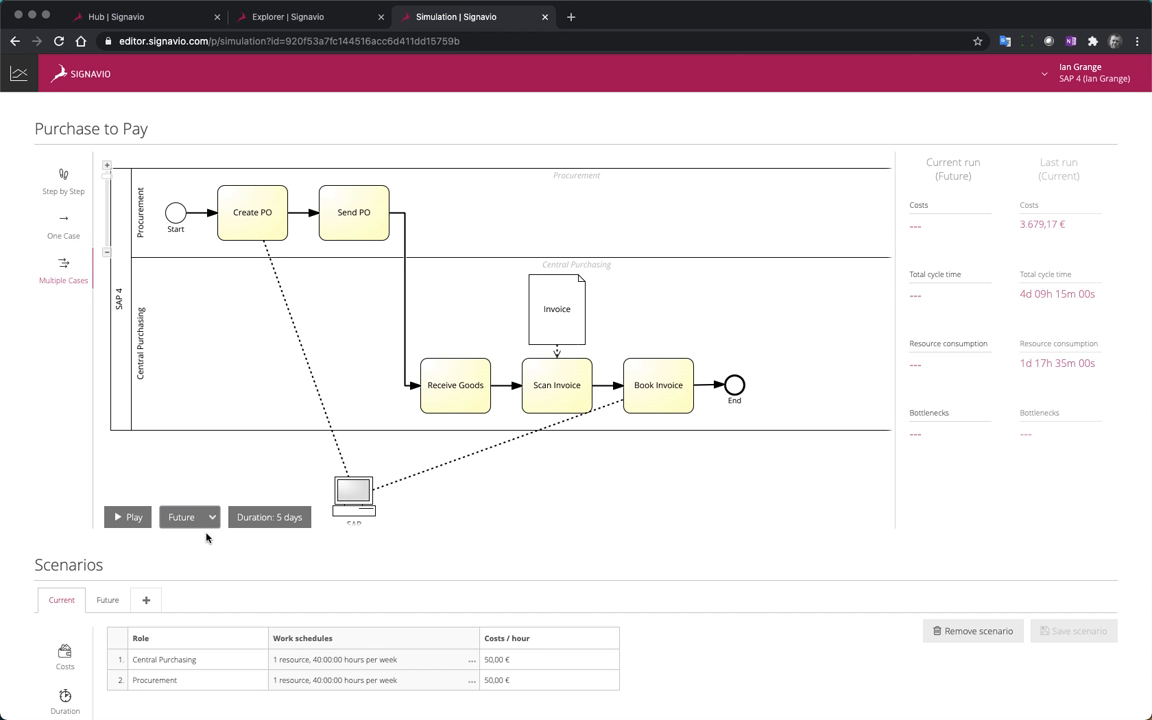
left_click(130, 517)
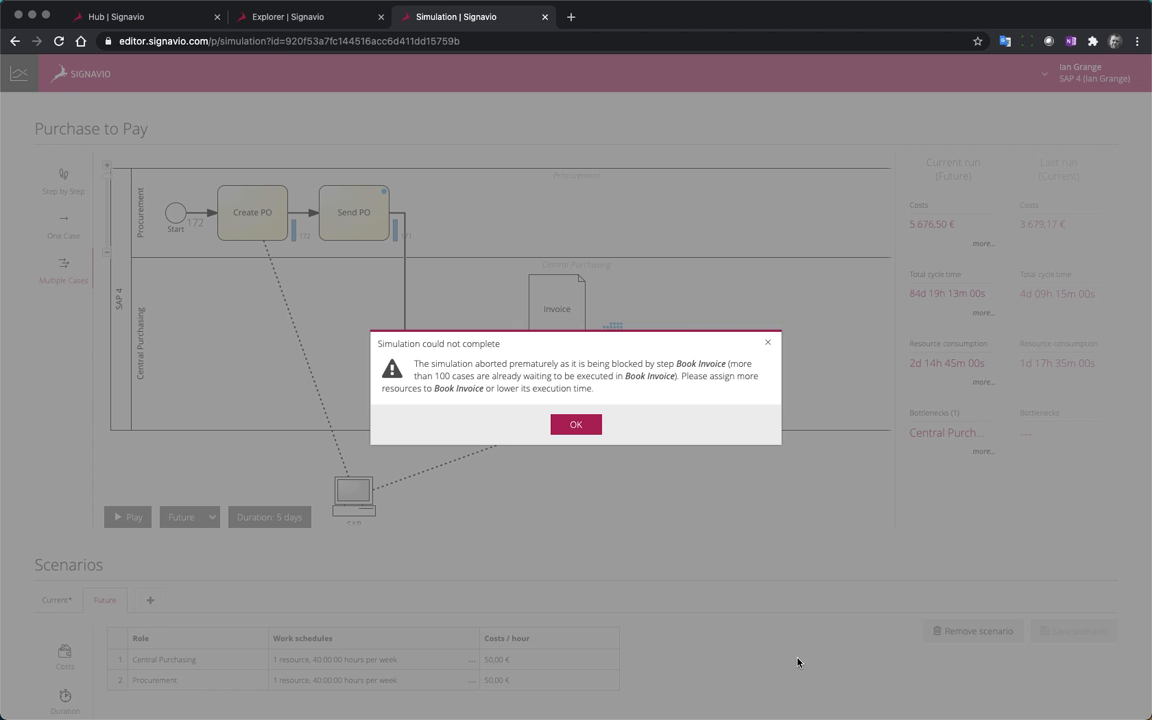
left_click(576, 424)
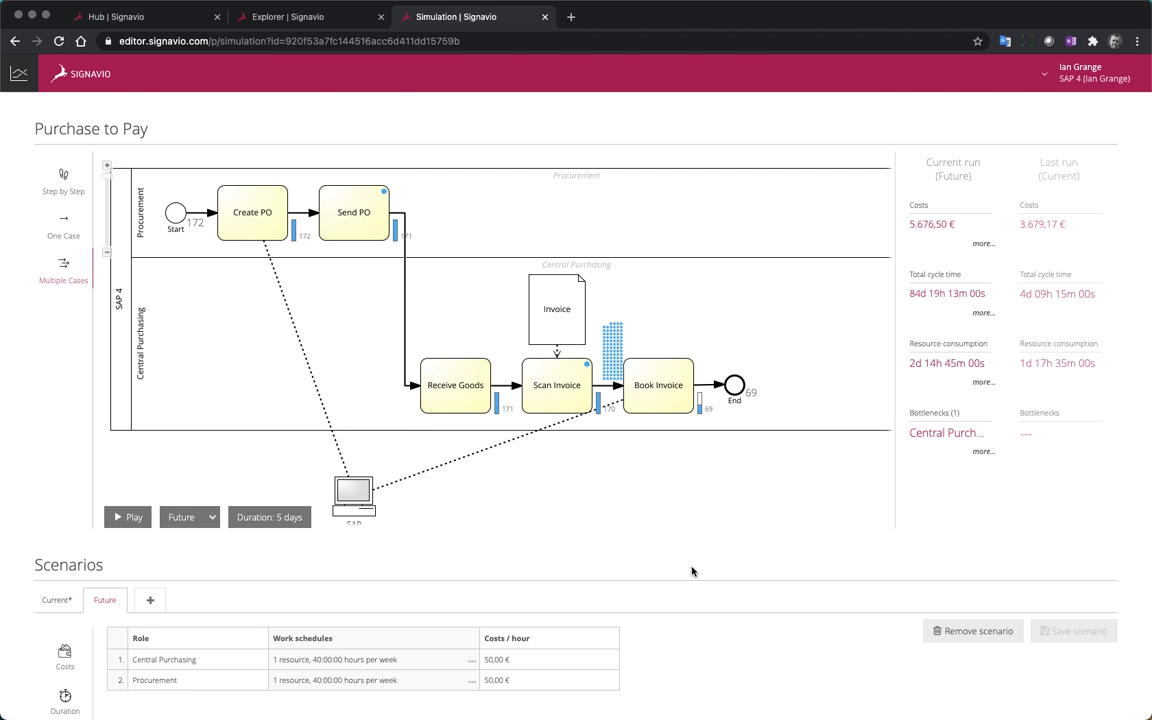
Set the number of resources in Central Purchasing's Mon - Fri work schedule to 2 in the Future scenario and save the scenario
scroll(689, 571, "down", 3)
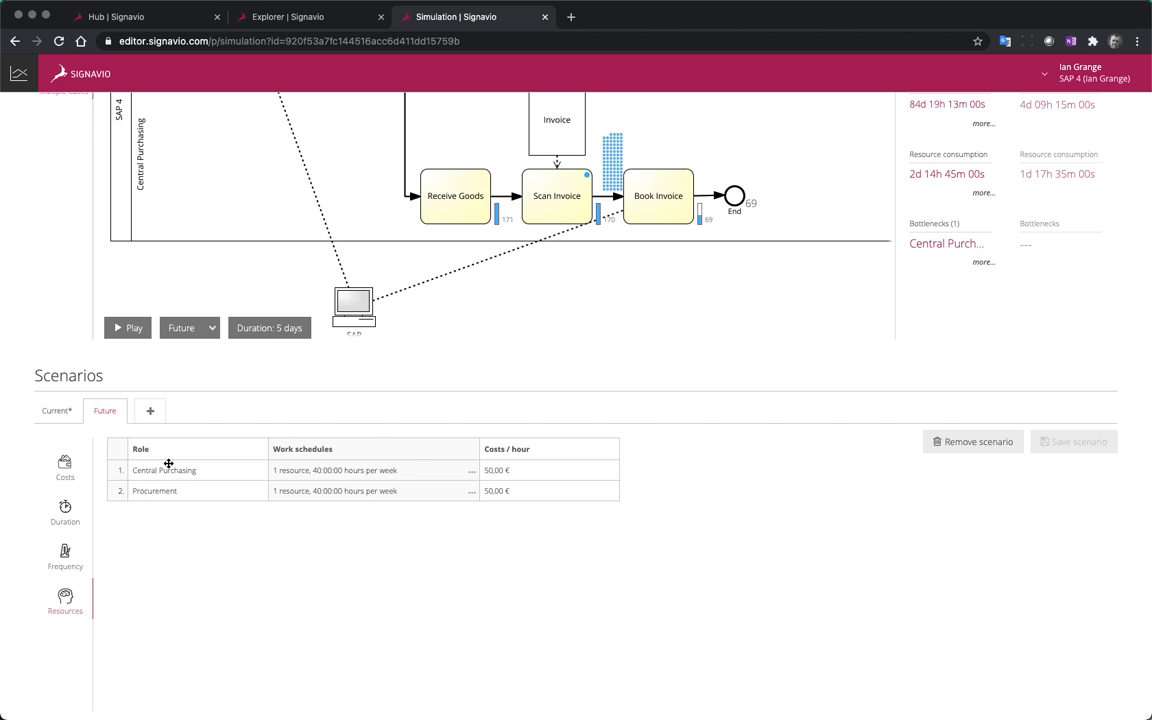
scroll(267, 329, "up", 1)
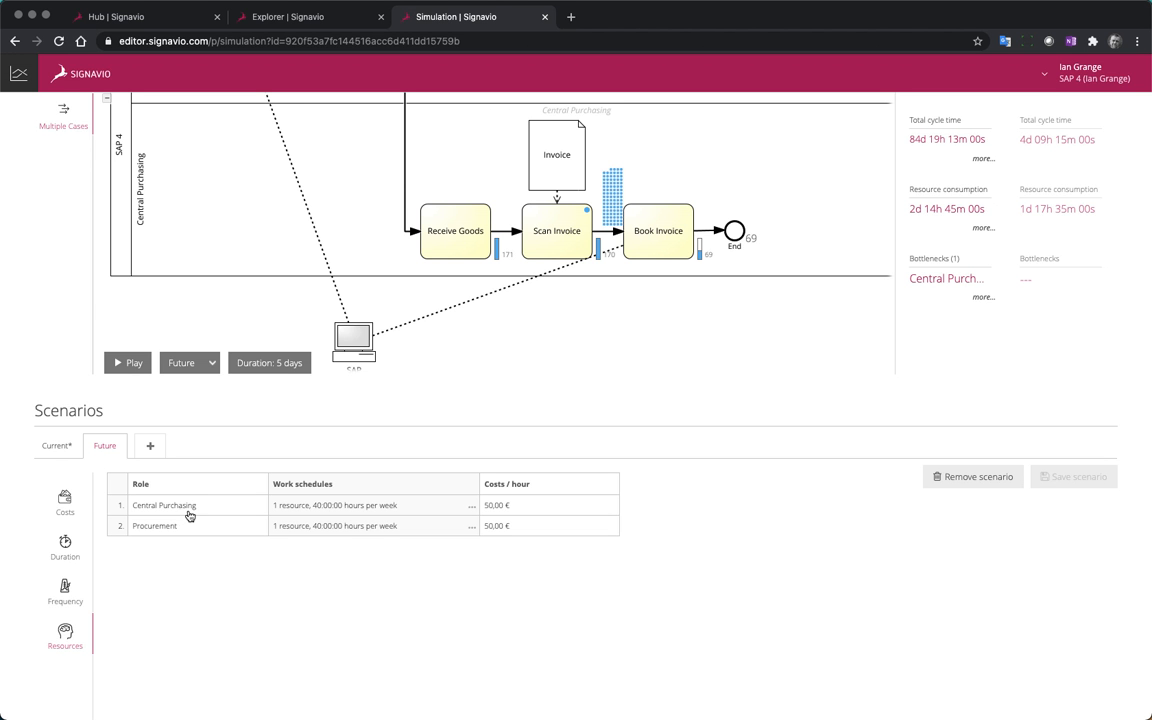
left_click(472, 507)
left_click(163, 548)
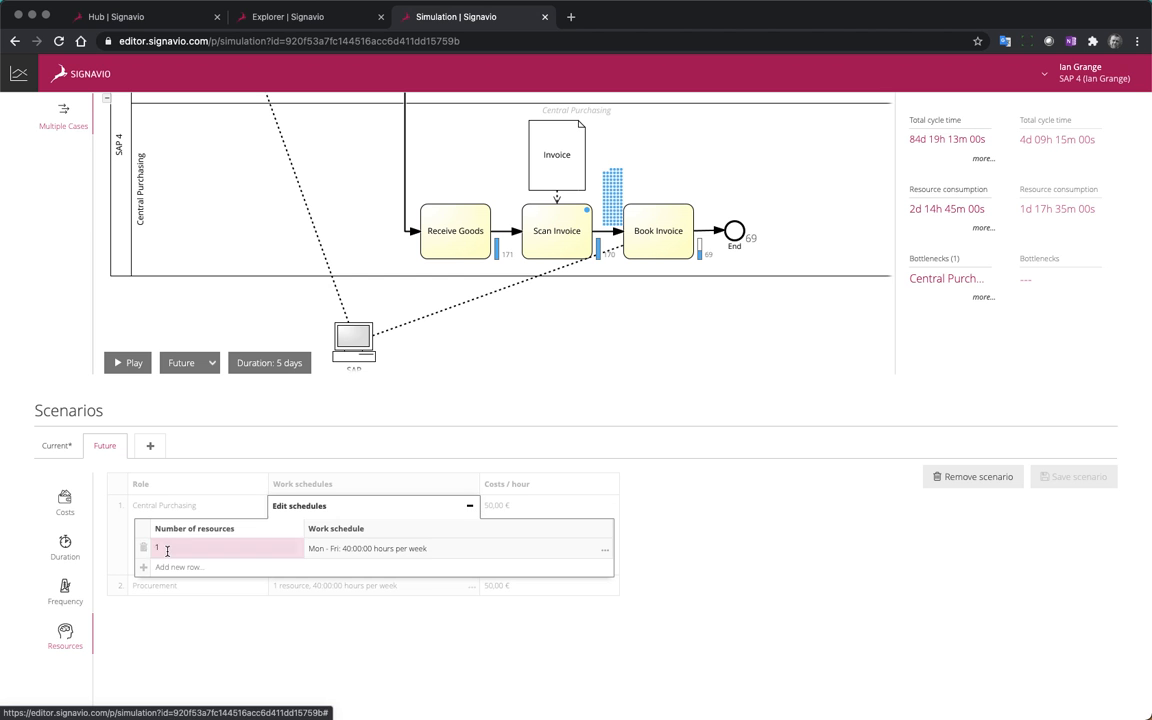
left_click(175, 548)
left_click_drag(223, 548, 314, 551)
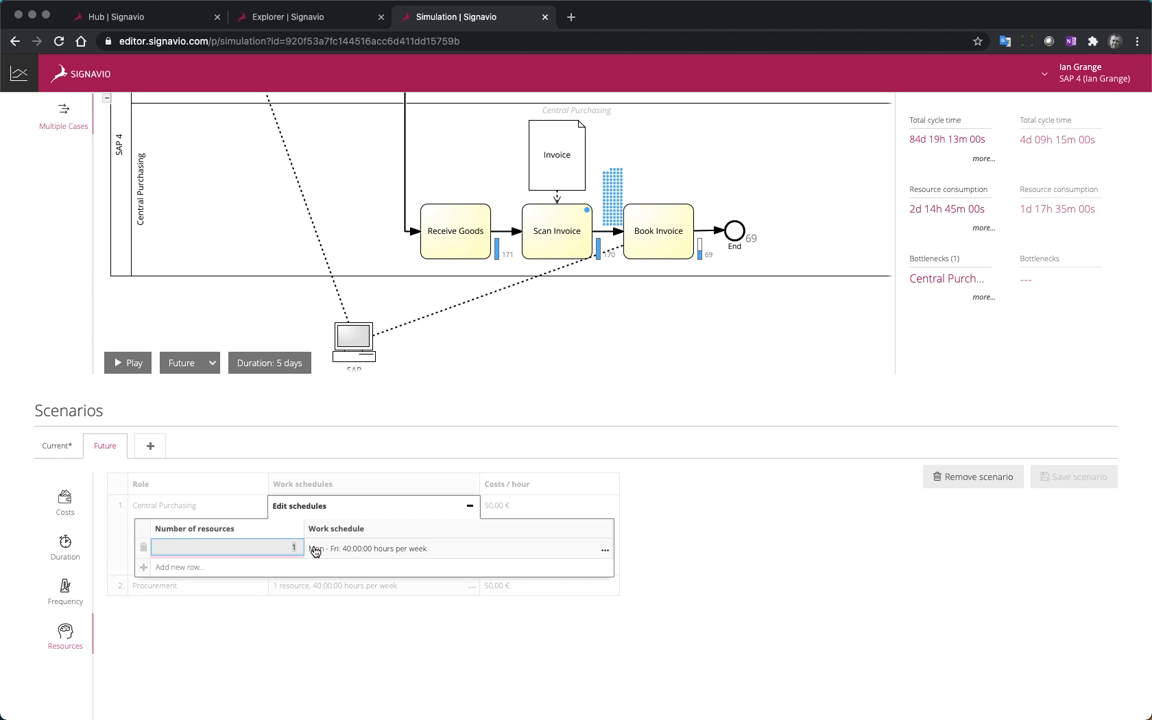
type("2")
left_click(446, 647)
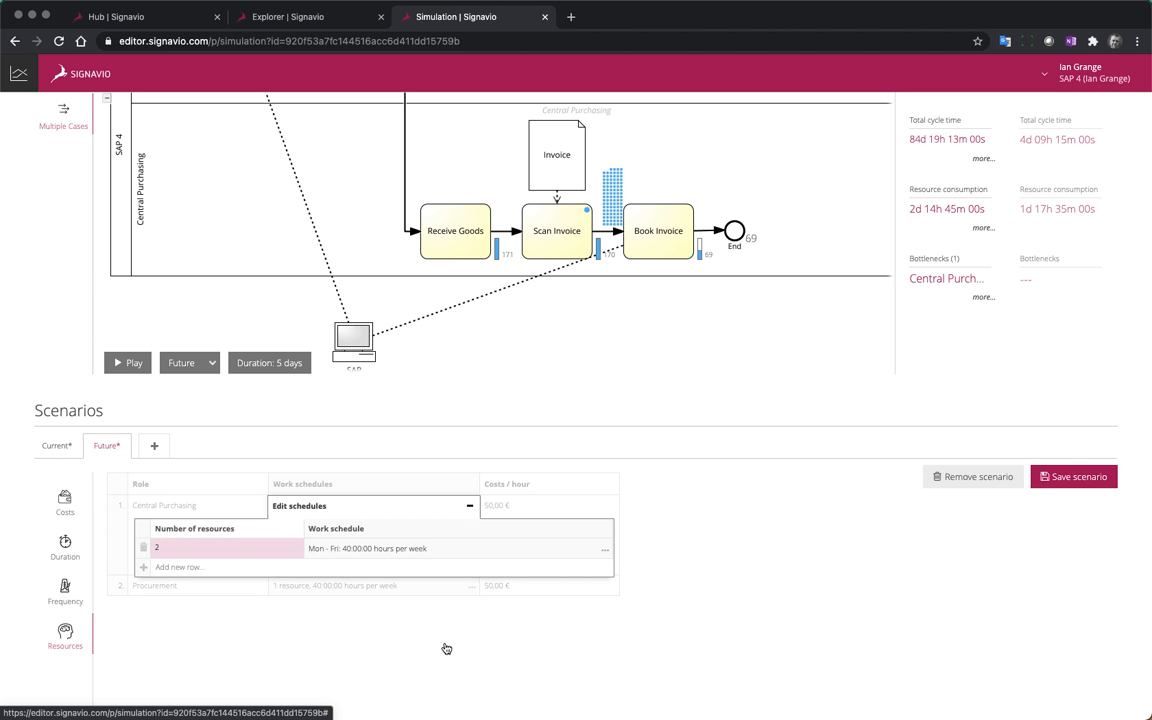
left_click(1068, 477)
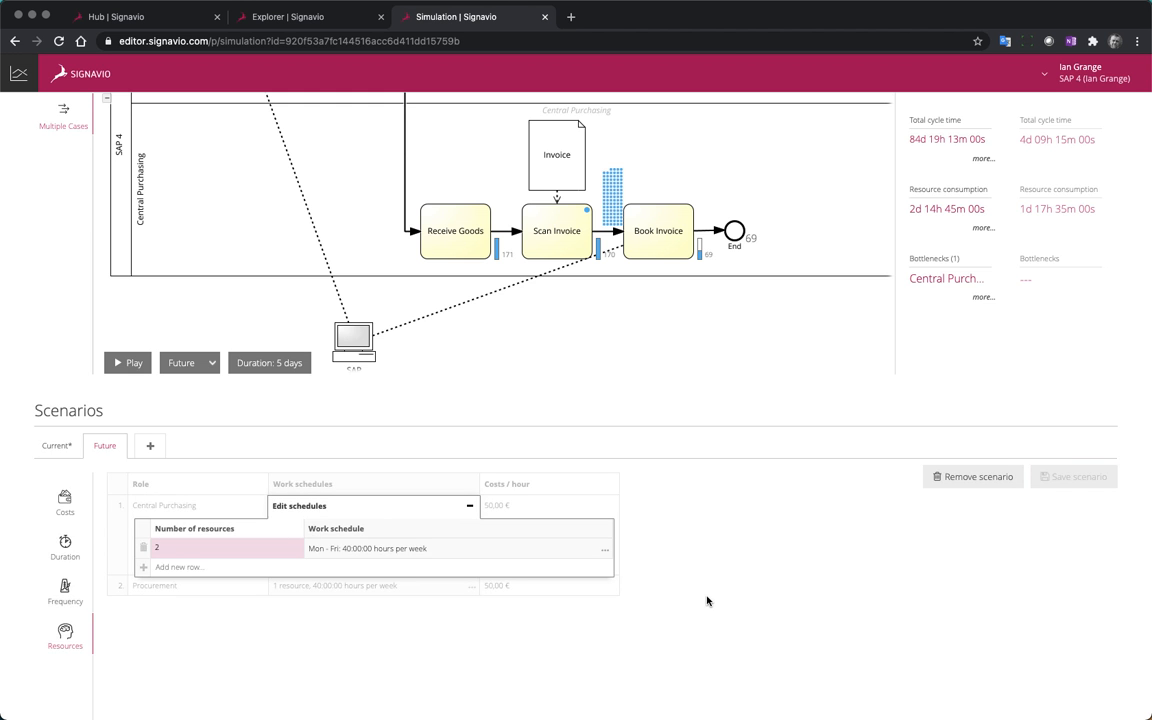
Run and restart the Future scenario's multiple-cases simulation over 5 days and replay the run
scroll(707, 597, "up", 3)
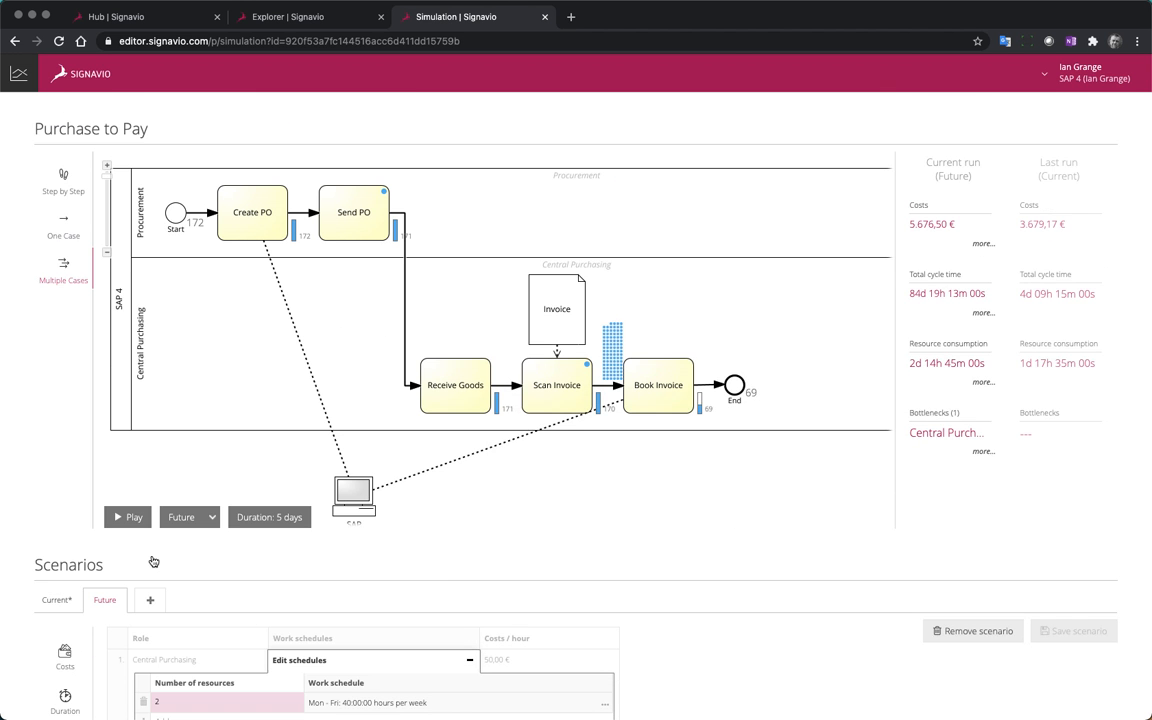
left_click(129, 519)
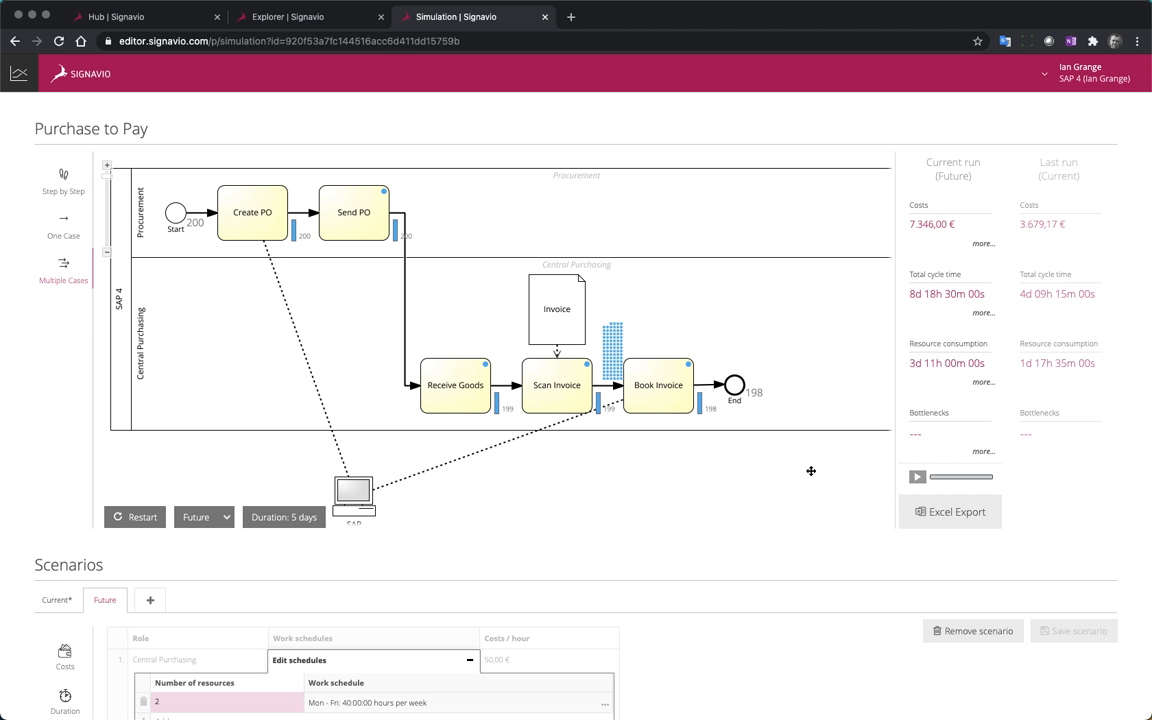
left_click(120, 516)
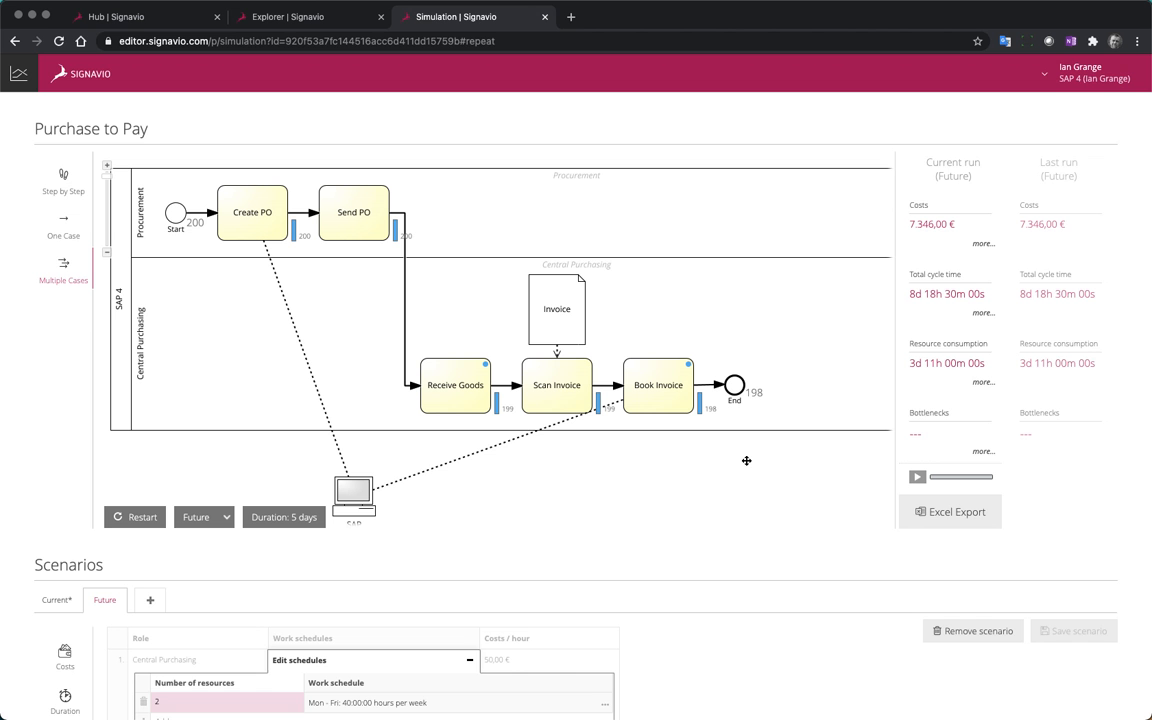
left_click(917, 476)
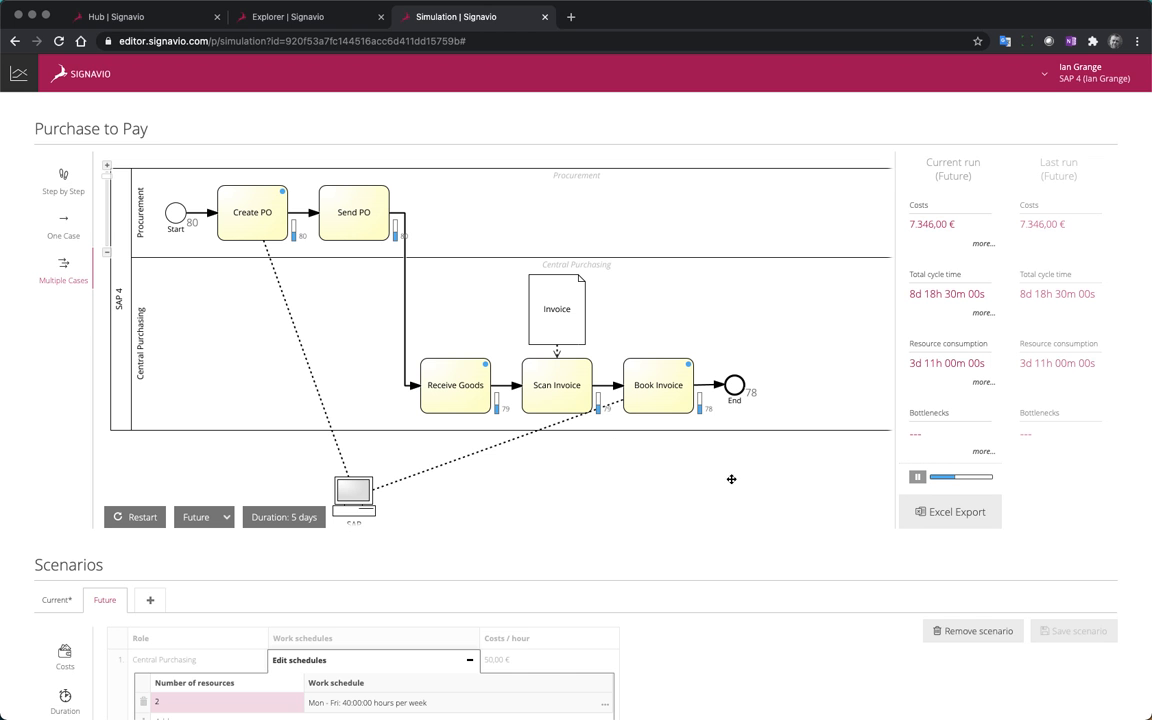
Close the simulation and the Explorer, return to the Collaboration Hub home page, and view the Level 1 - Value Chain ACME AG
left_click(545, 18)
left_click(888, 323)
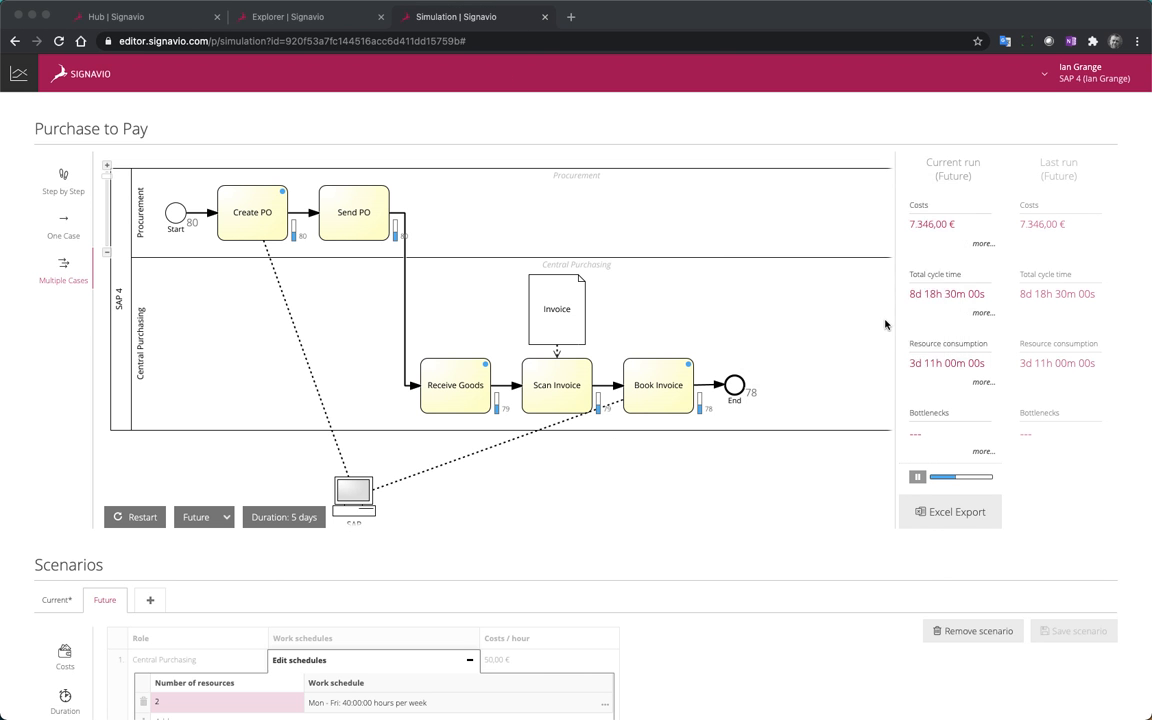
left_click(380, 17)
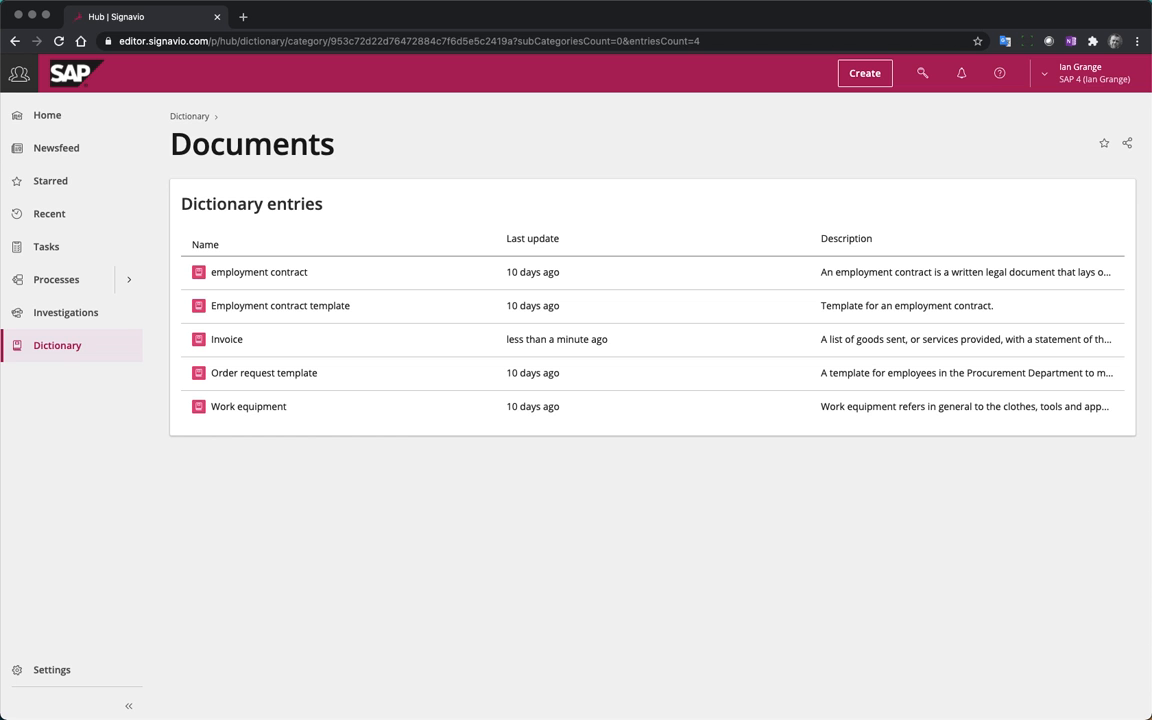
left_click(51, 118)
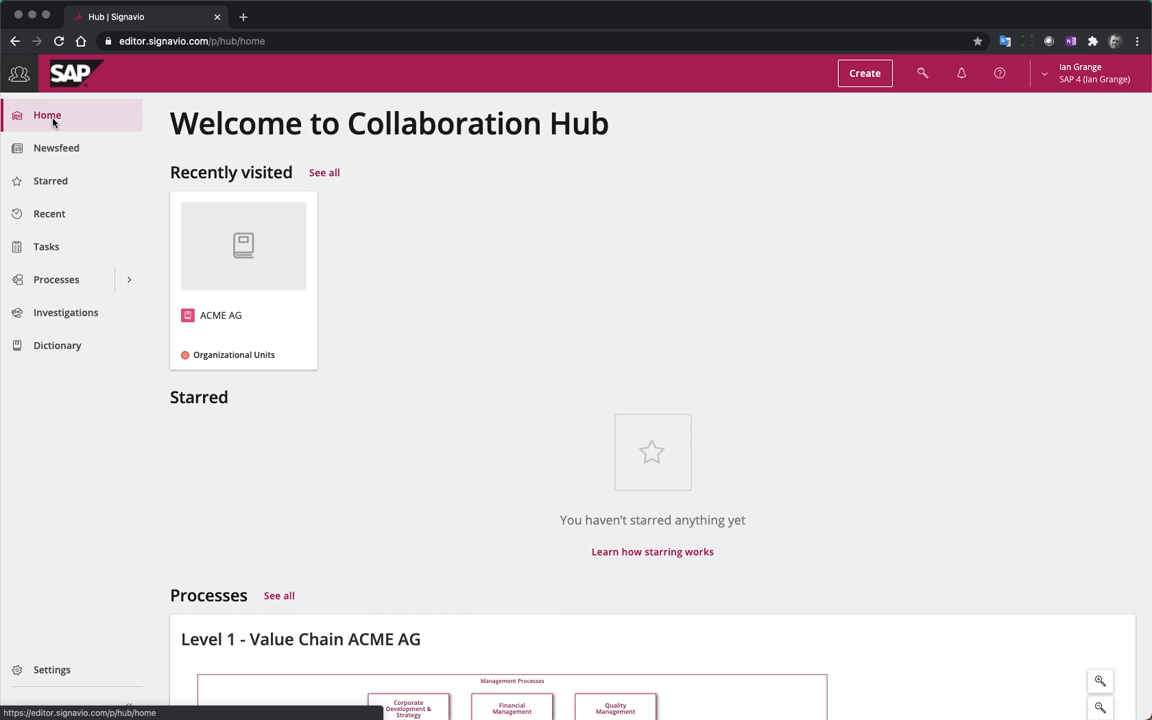
scroll(805, 440, "down", 3)
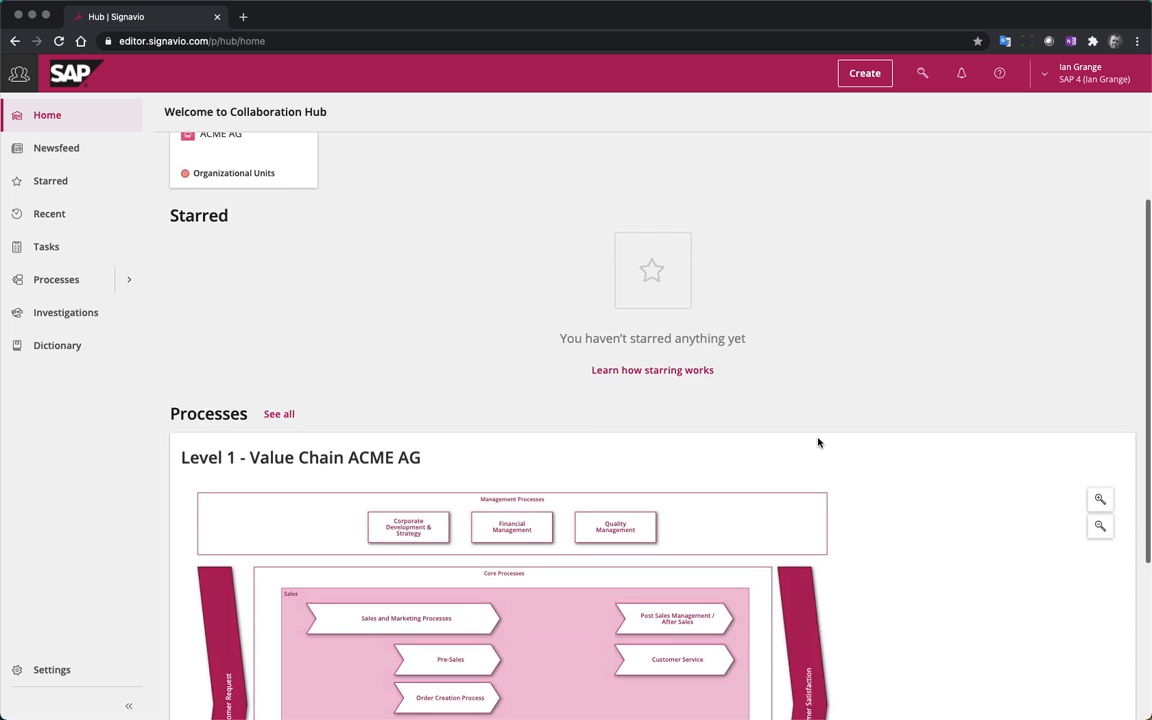
scroll(936, 460, "down", 2)
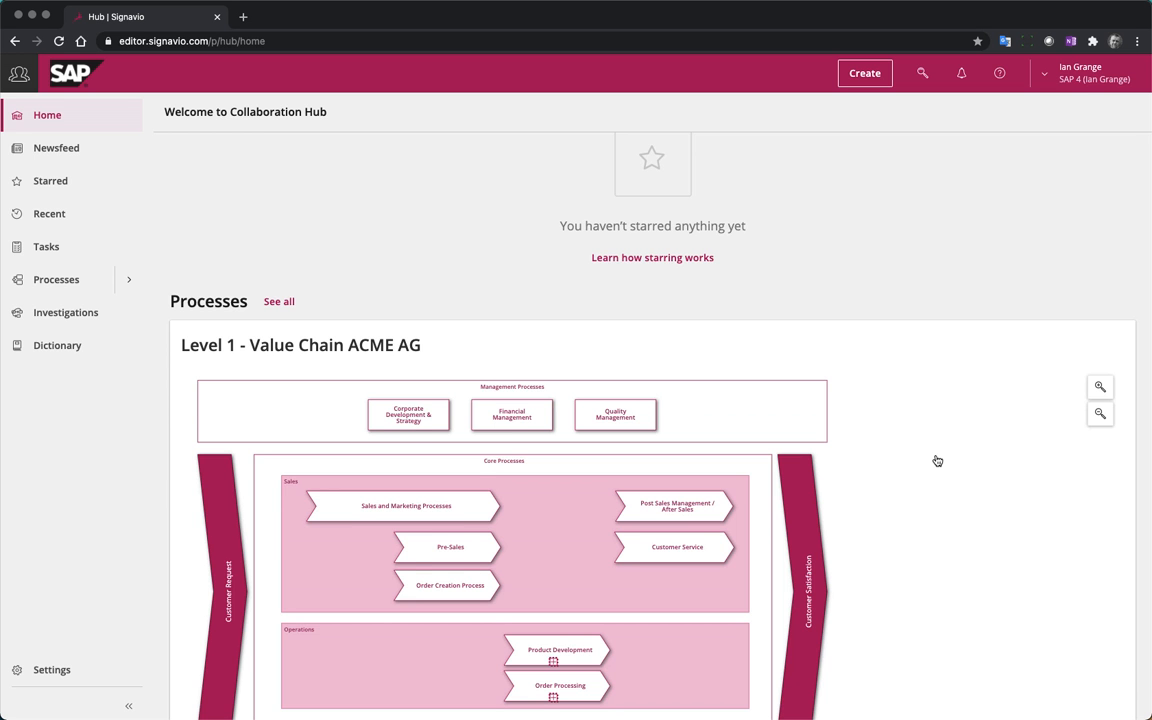
scroll(937, 460, "down", 2)
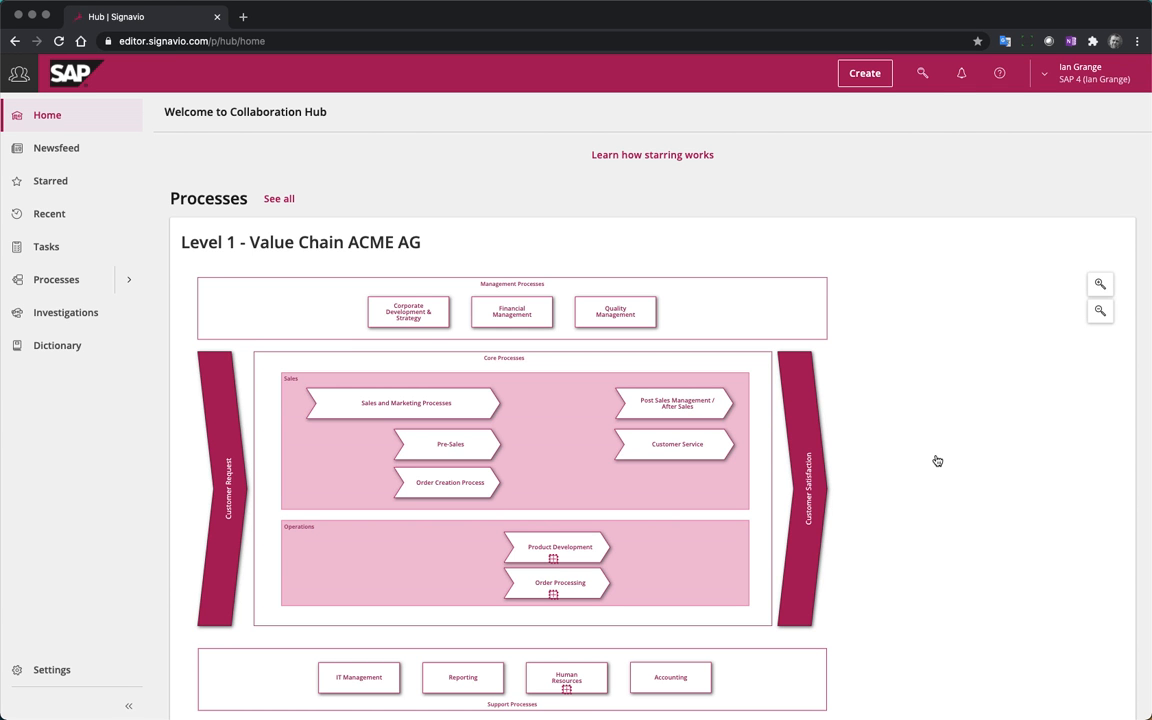
Open Process Intelligence from the Collaboration Hub and create a new process named Purchase to Pay for uploading process data
scroll(937, 460, "up", 5)
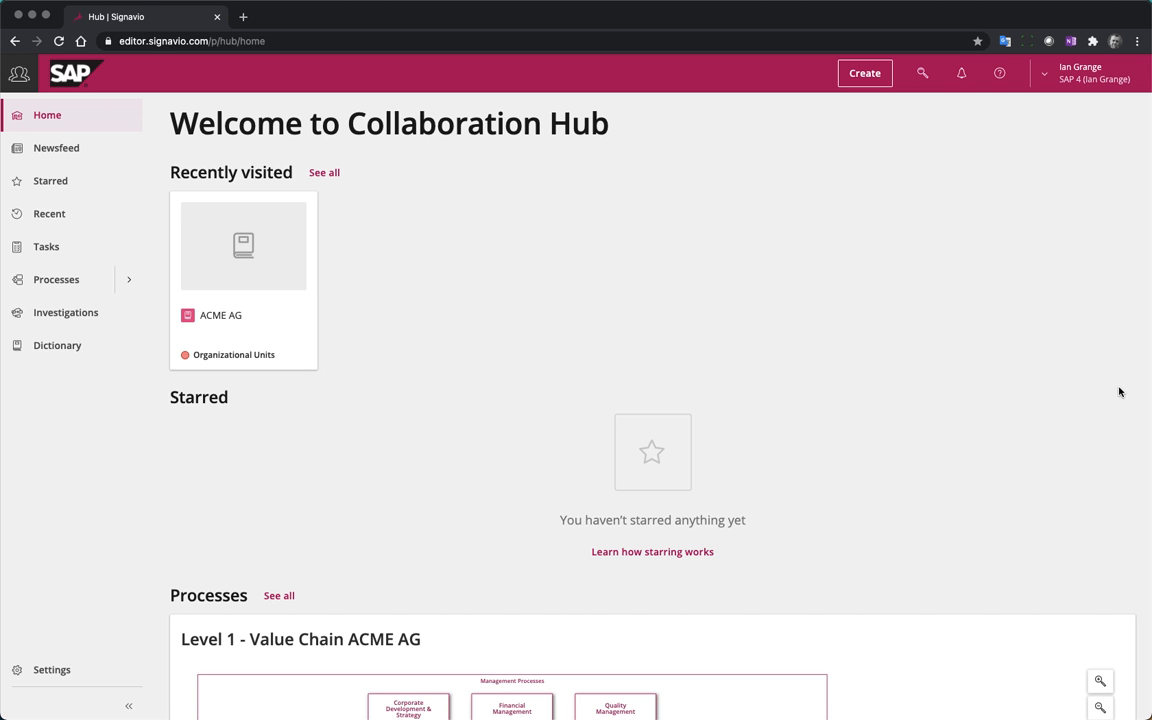
left_click(864, 78)
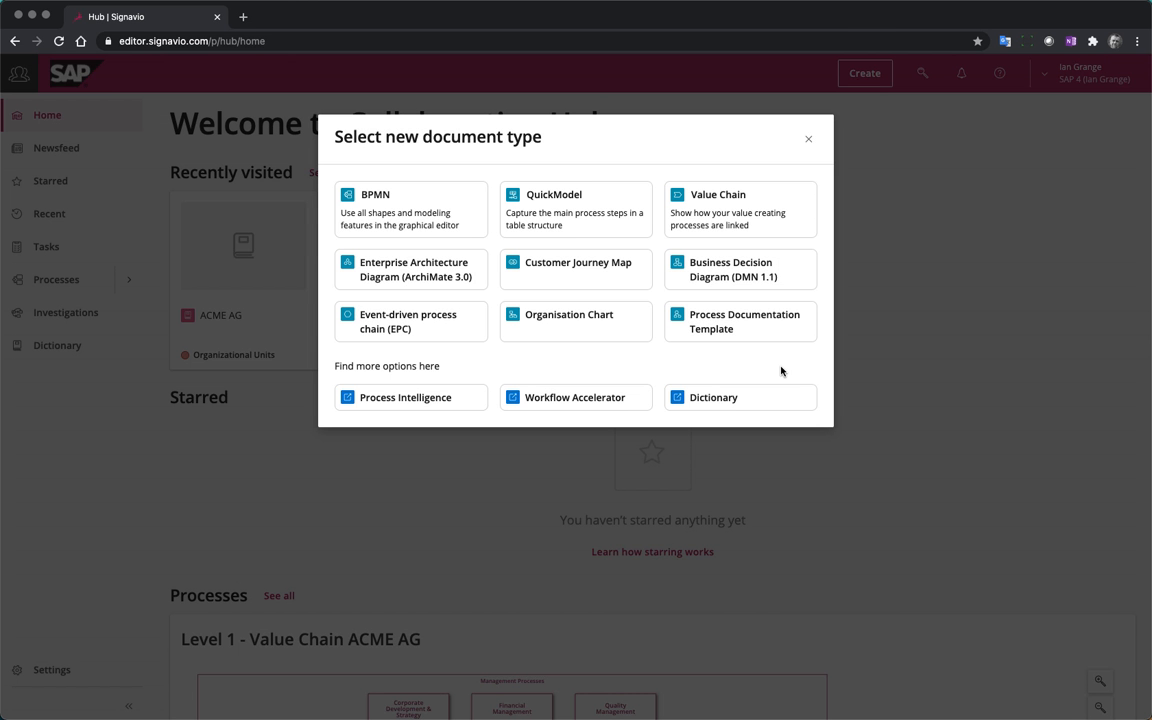
left_click(405, 397)
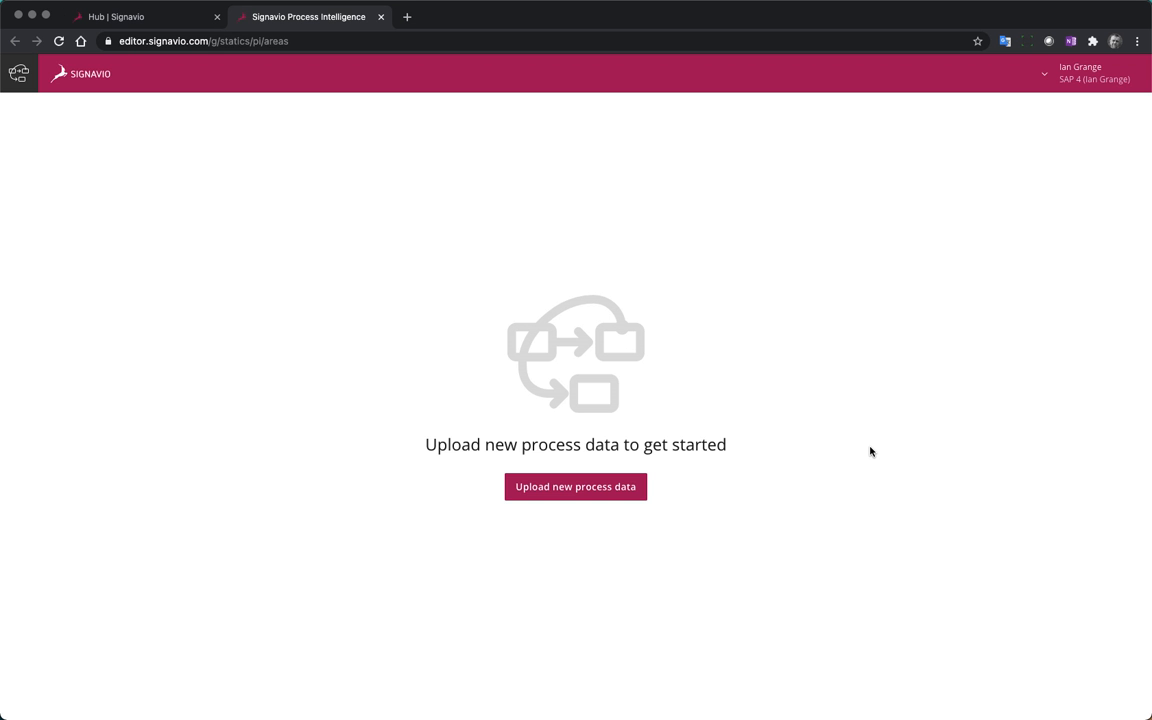
left_click(563, 488)
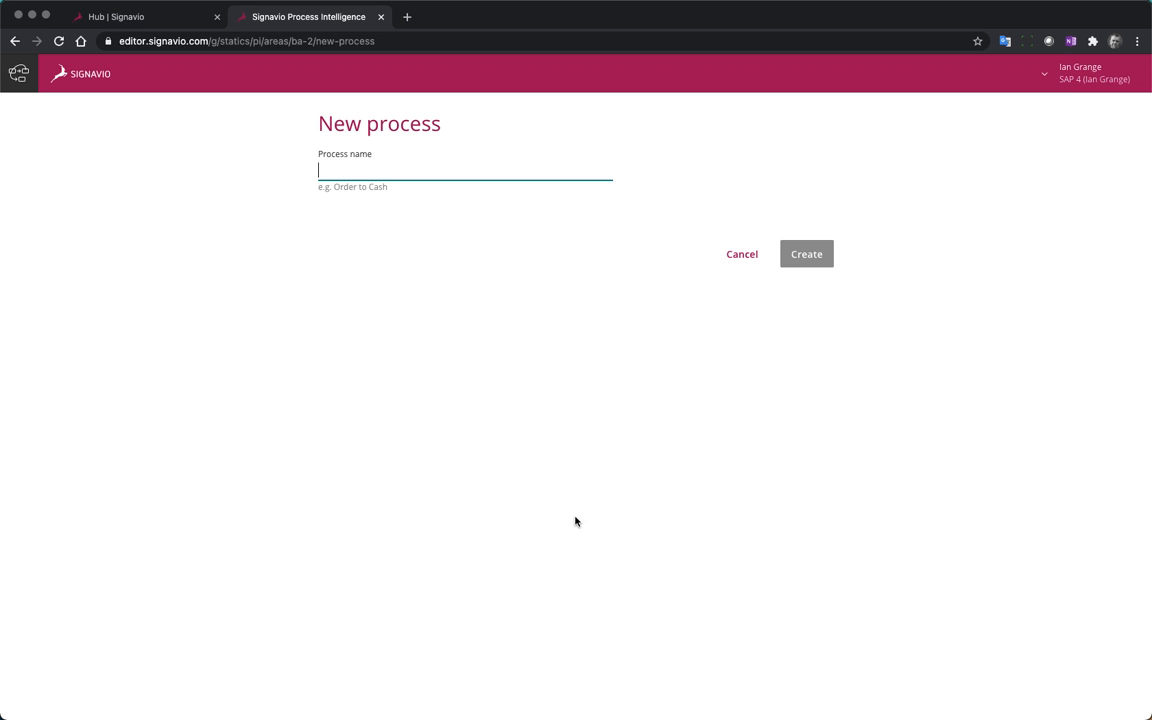
type("Purcha")
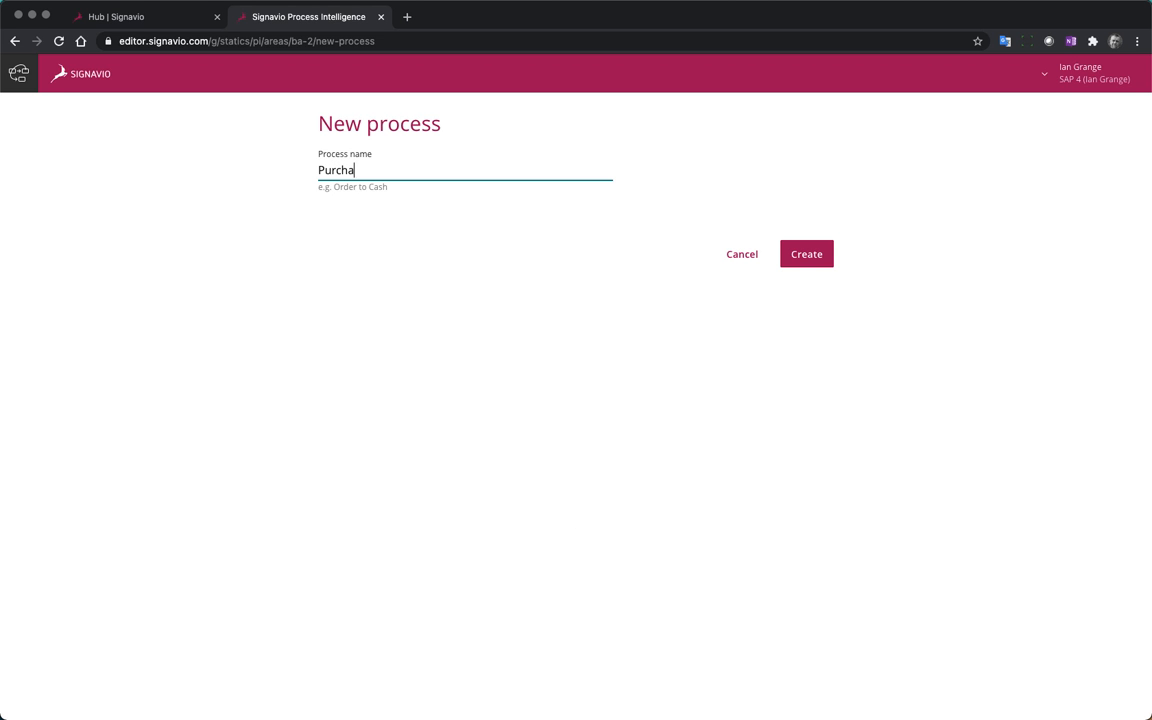
type("se to Pay")
left_click(792, 254)
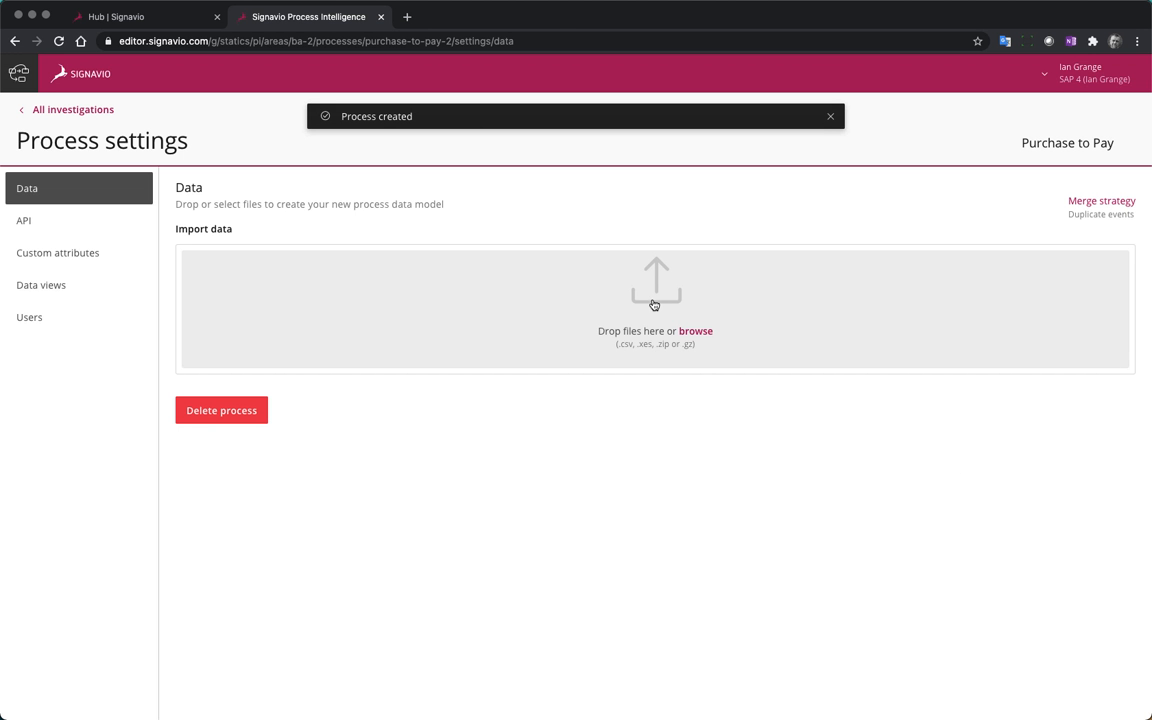
Upload the file P2P Log Data.csv.zip from the Desktop as the process's import data
left_click(652, 303)
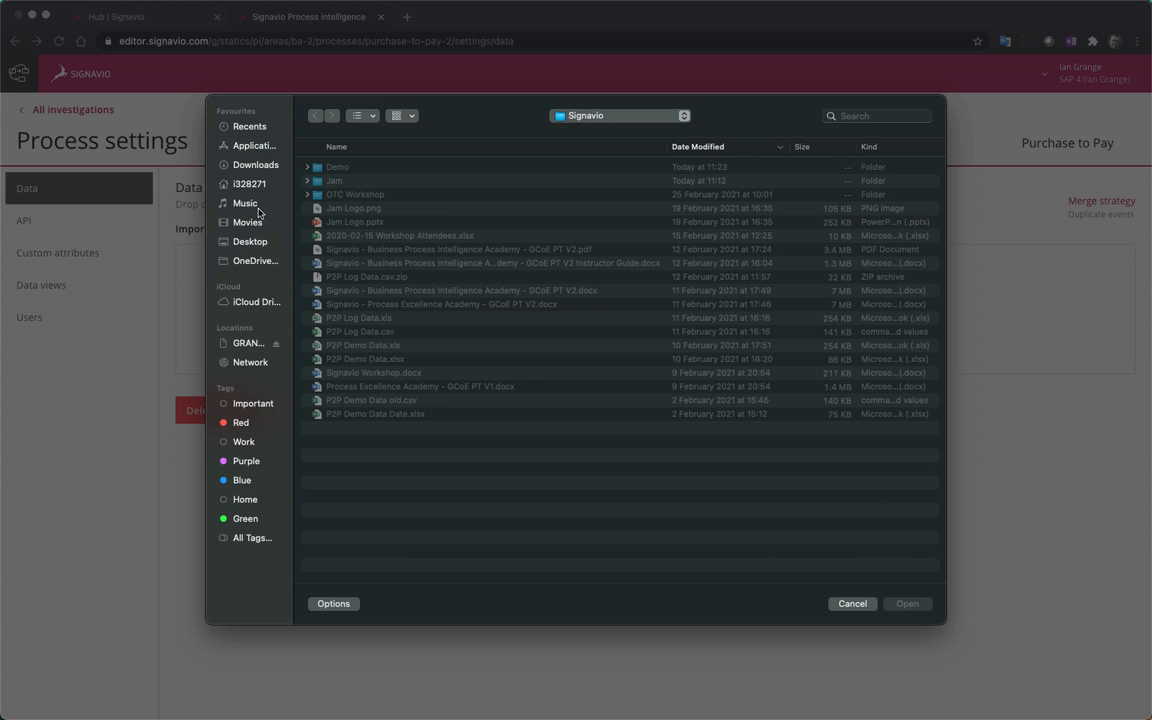
left_click(249, 241)
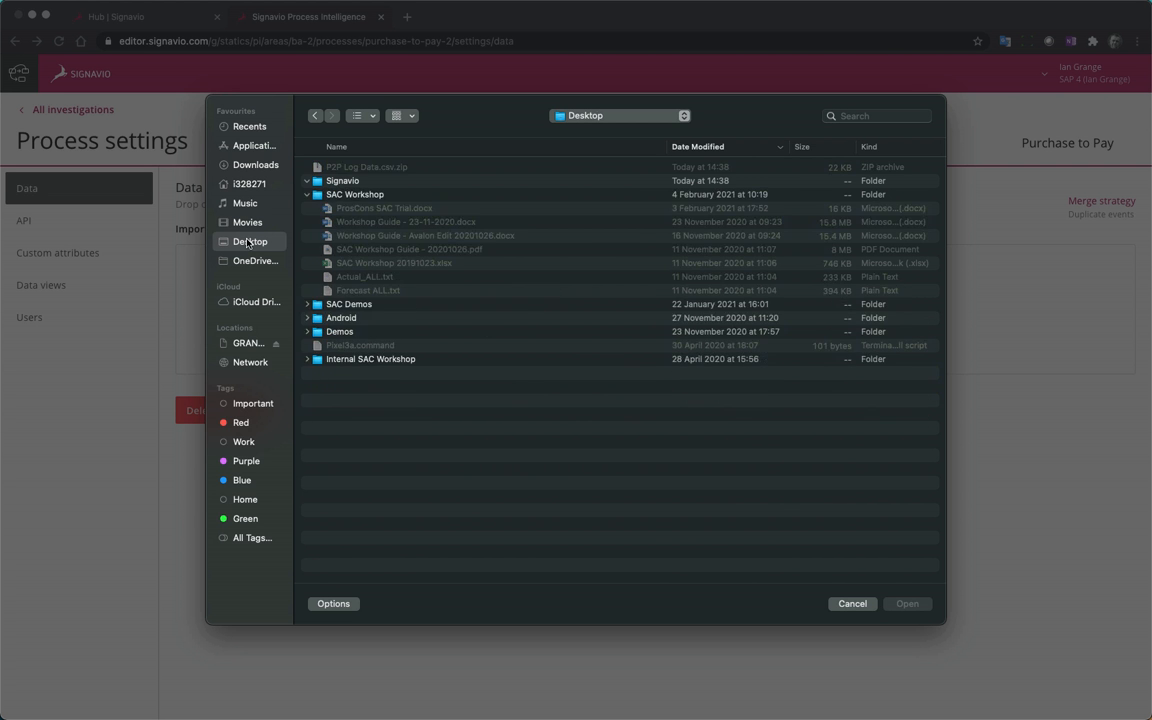
left_click(372, 167)
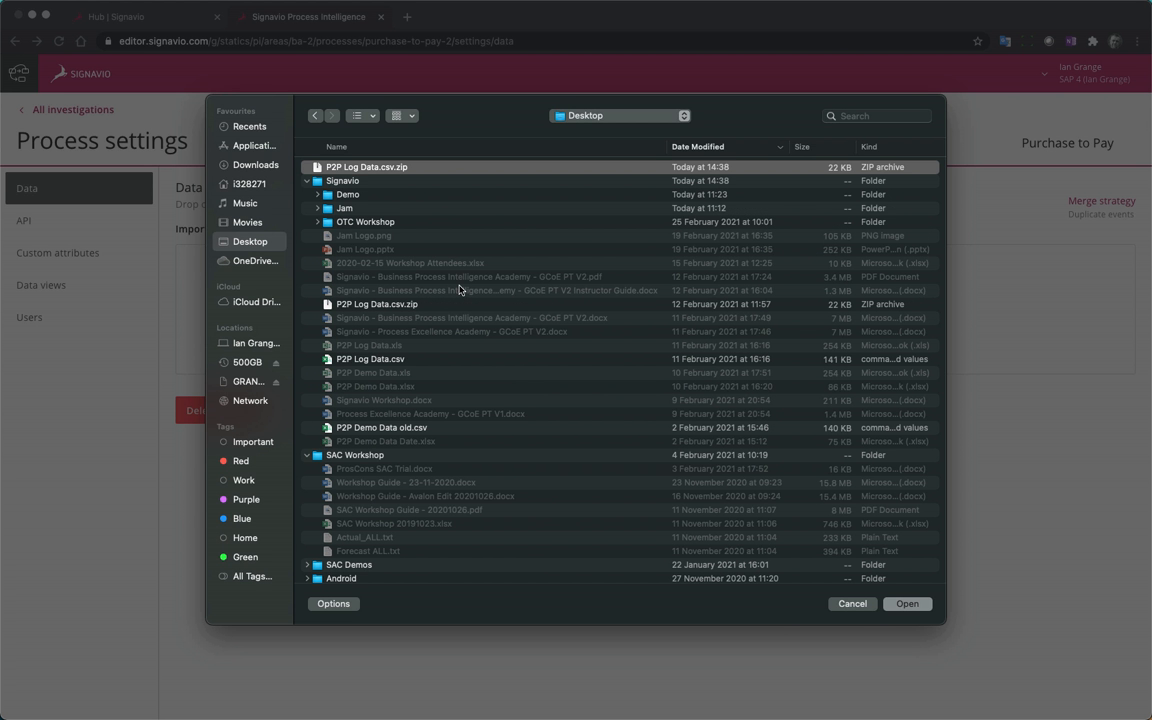
left_click(904, 604)
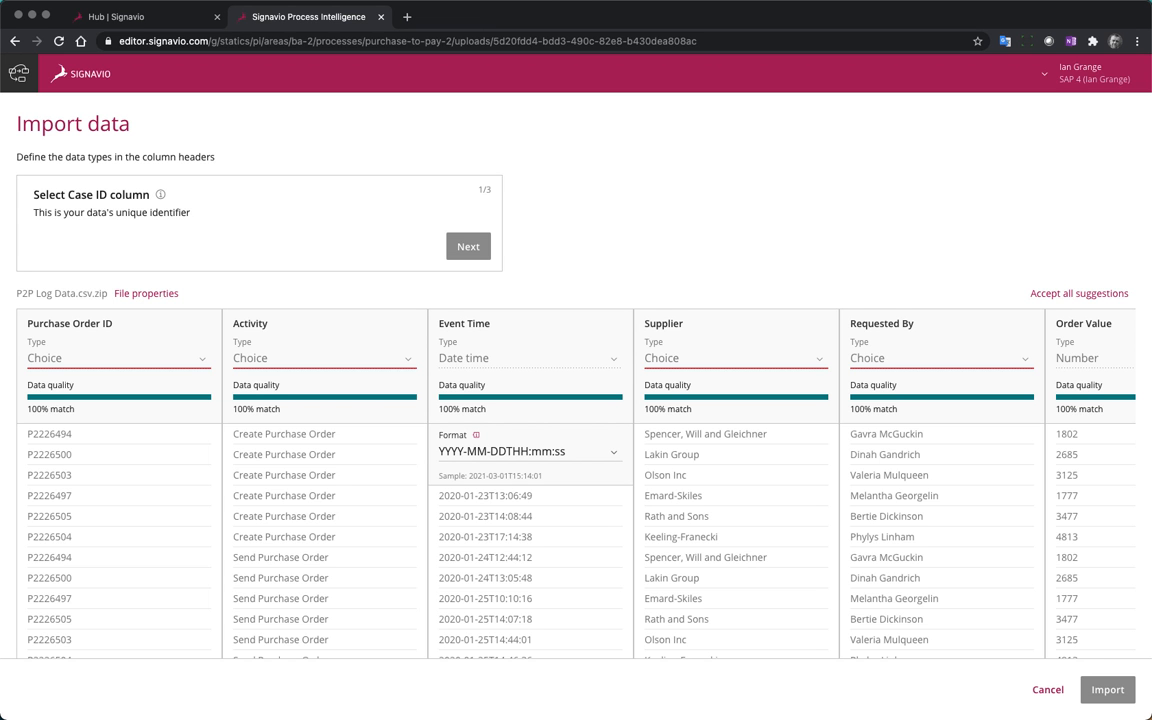
Assign Purchase Order ID as the Case ID, Activity as the activity name, and Event Time as the end timestamp
left_click(120, 350)
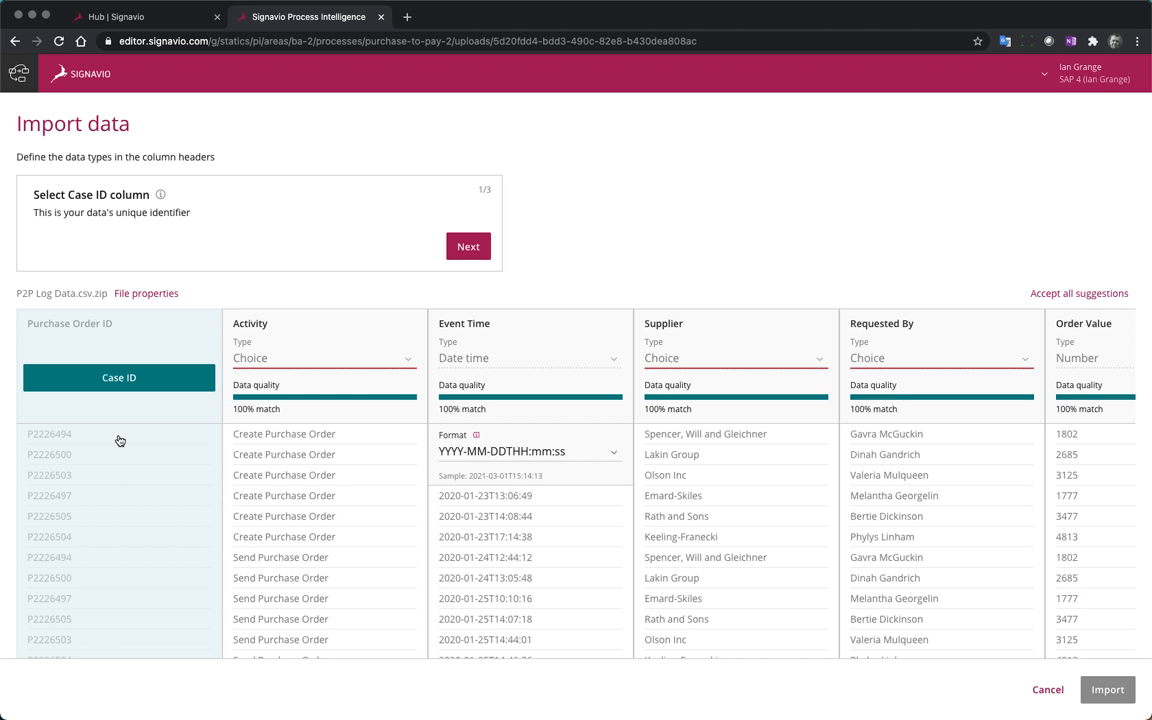
left_click(468, 246)
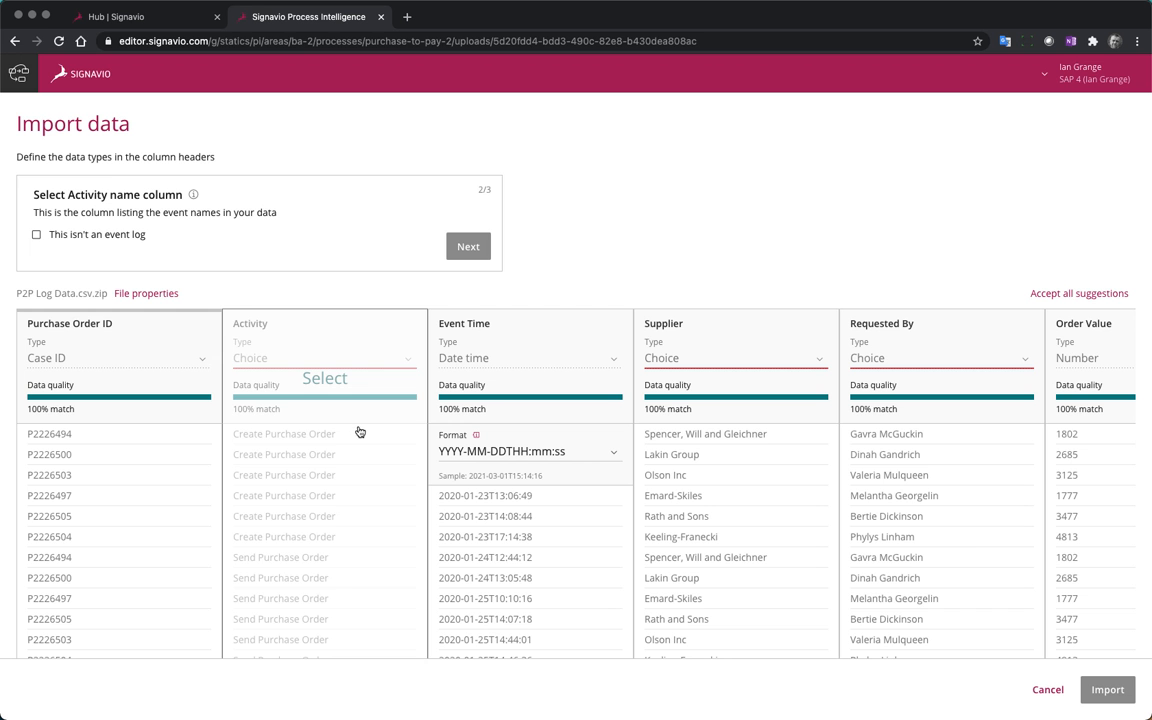
left_click(381, 341)
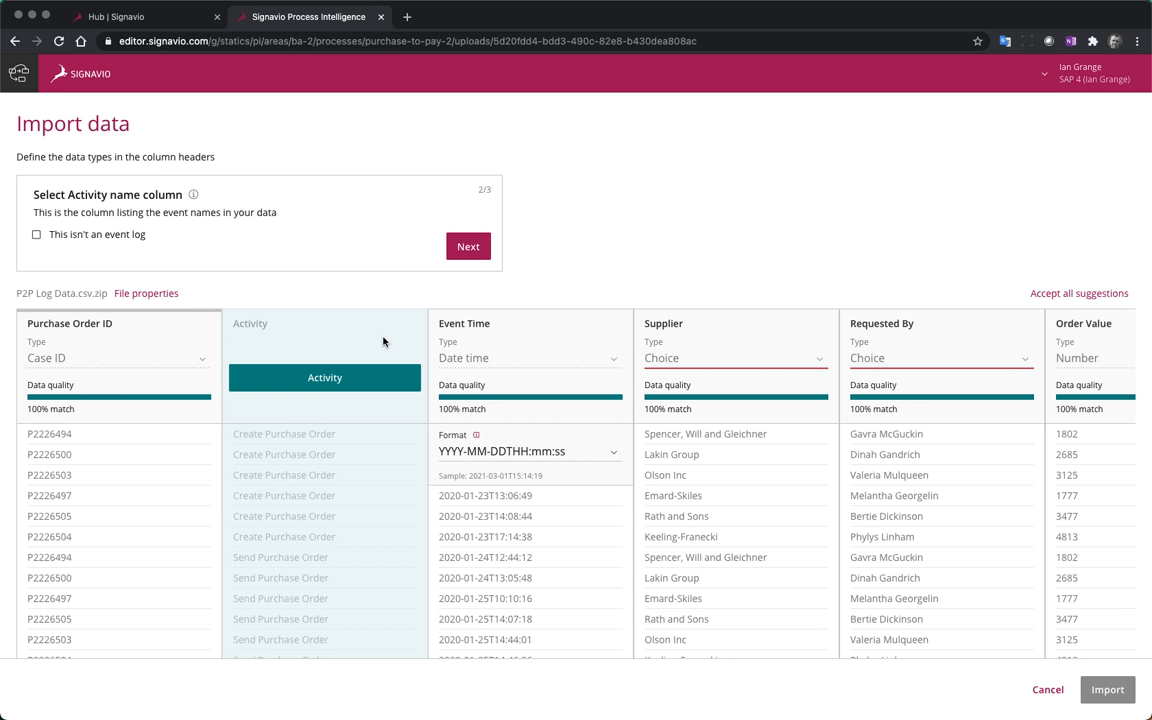
left_click(468, 246)
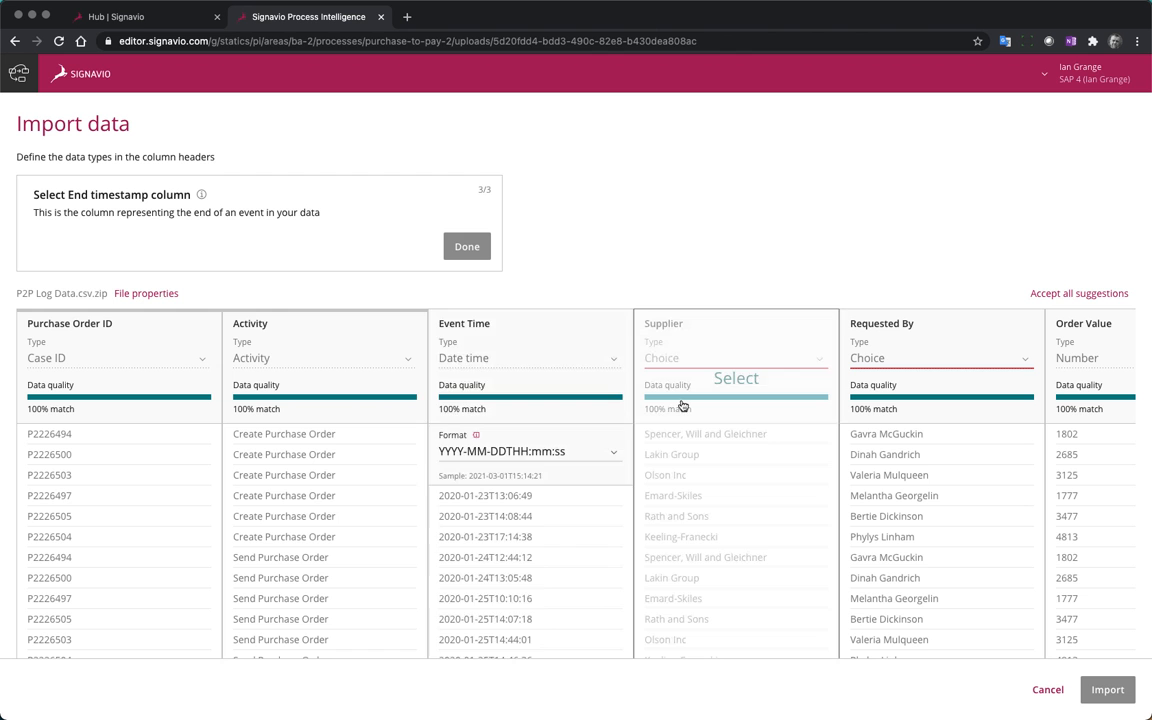
left_click(551, 351)
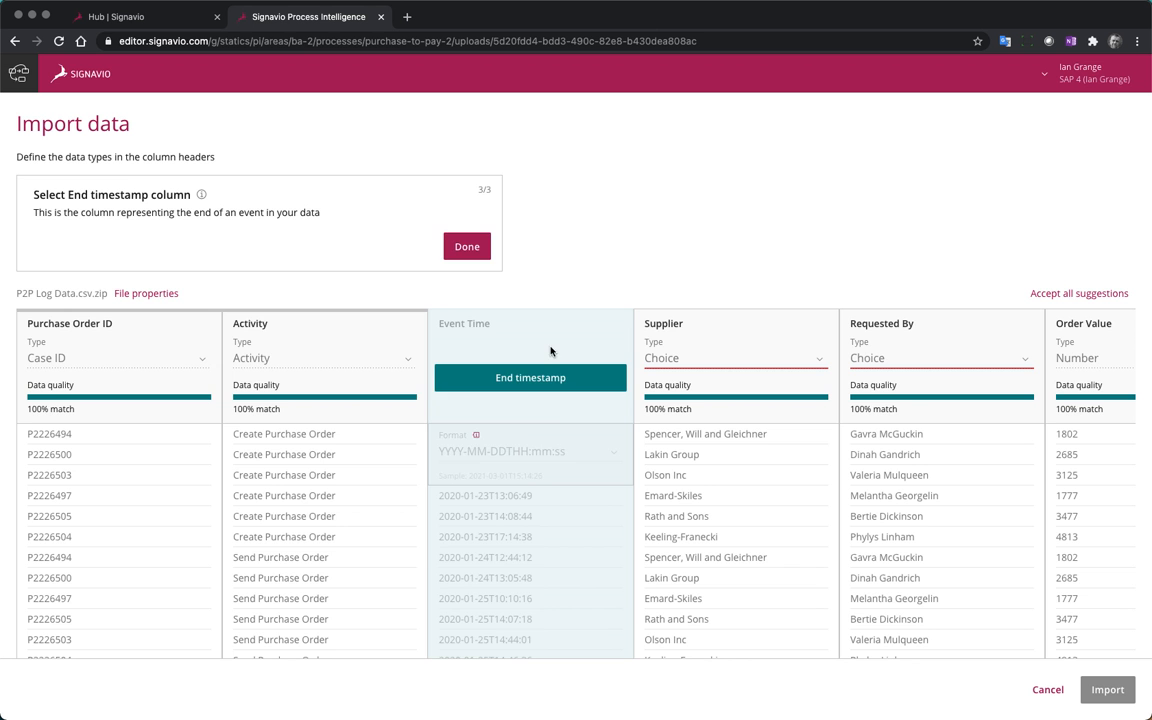
left_click(467, 246)
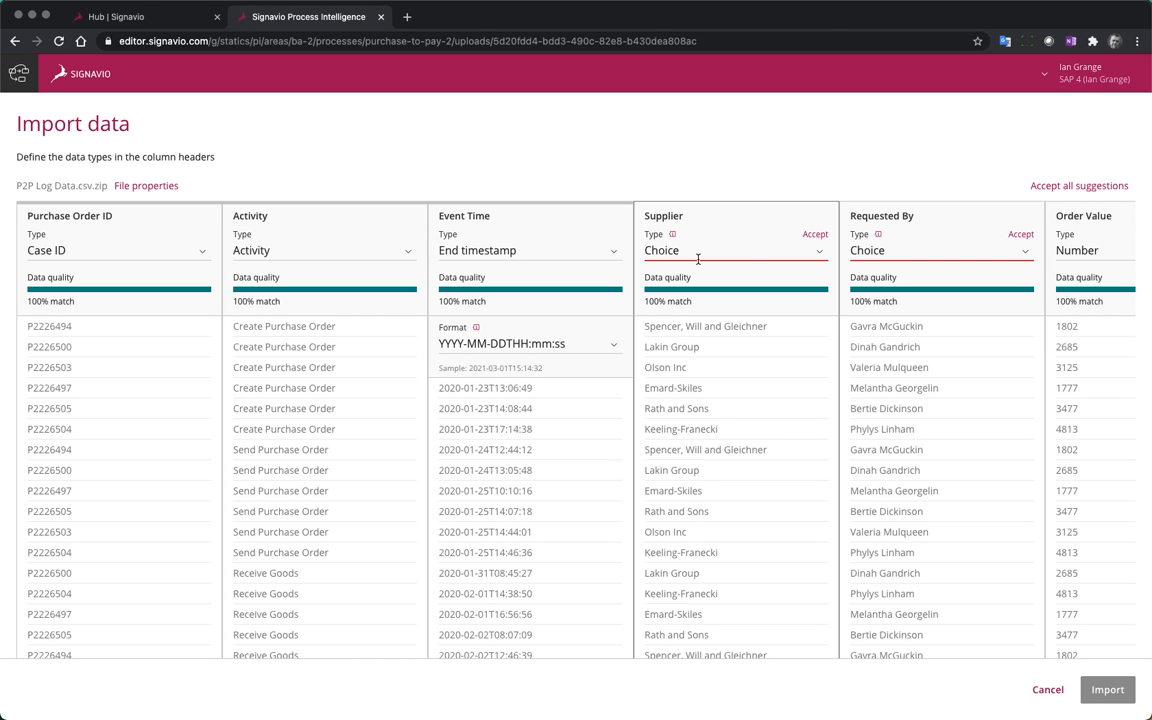
Accept the suggested Choice data type for the Supplier and Requested By columns
left_click(815, 235)
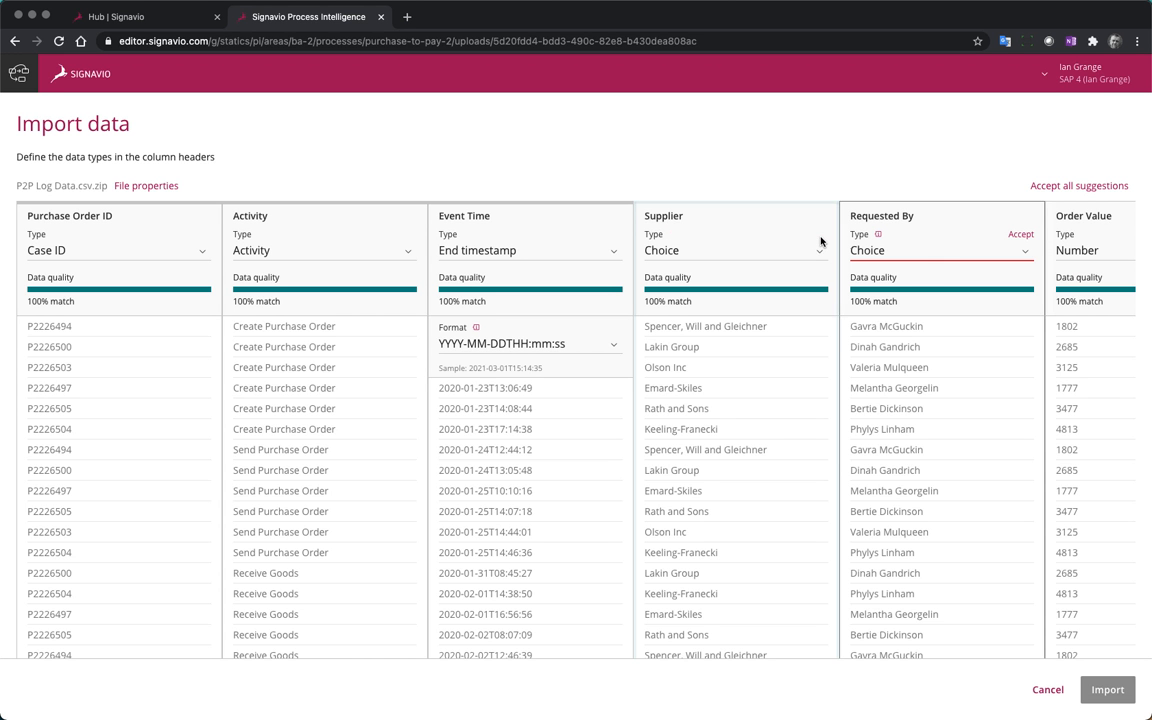
left_click(1021, 235)
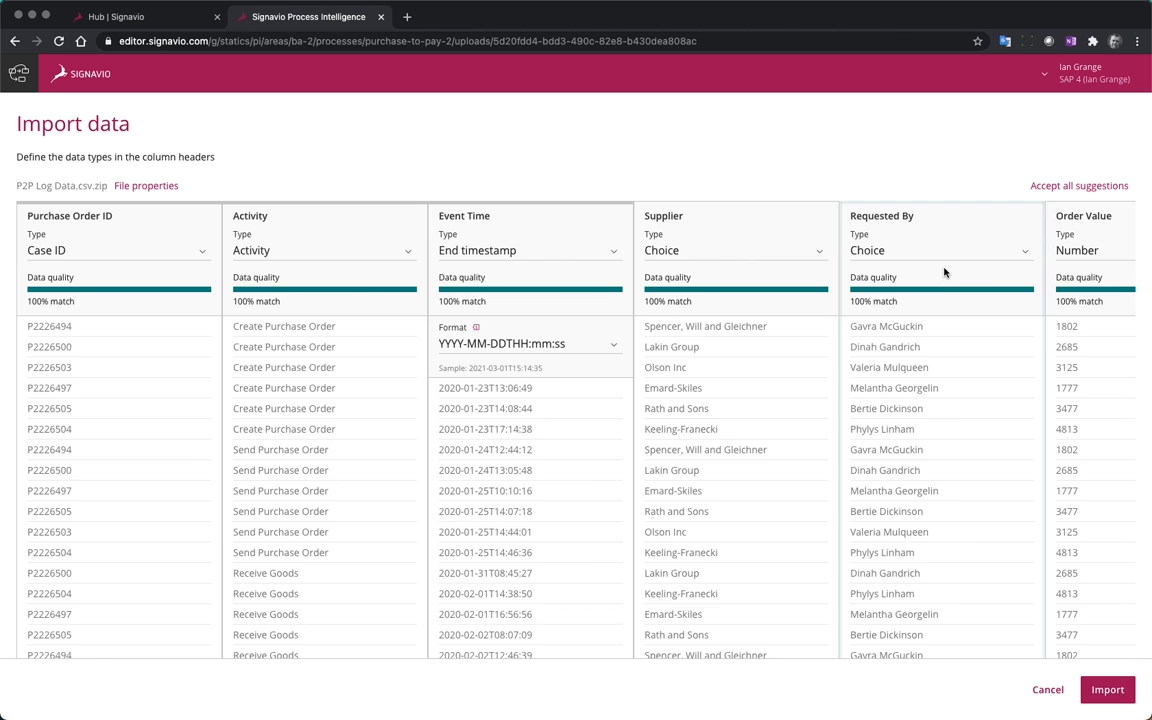
scroll(896, 296, "right", 3)
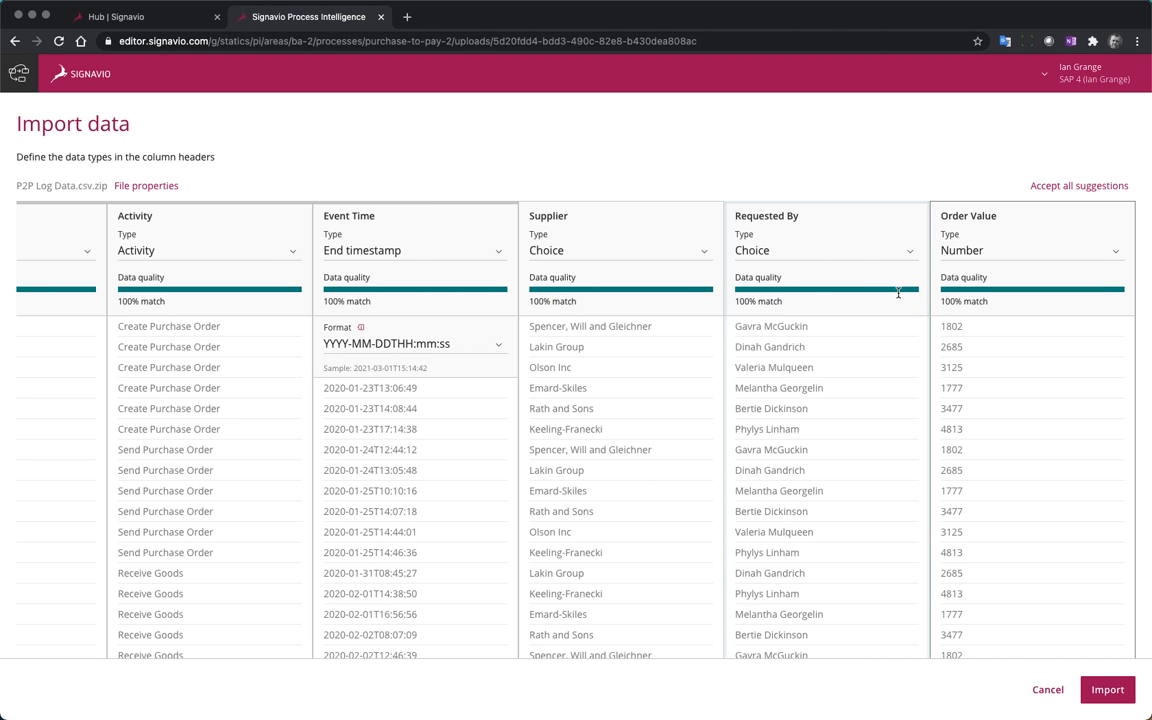
Set the Order Value column's data type to Currency and import the P2P log data
left_click(1115, 251)
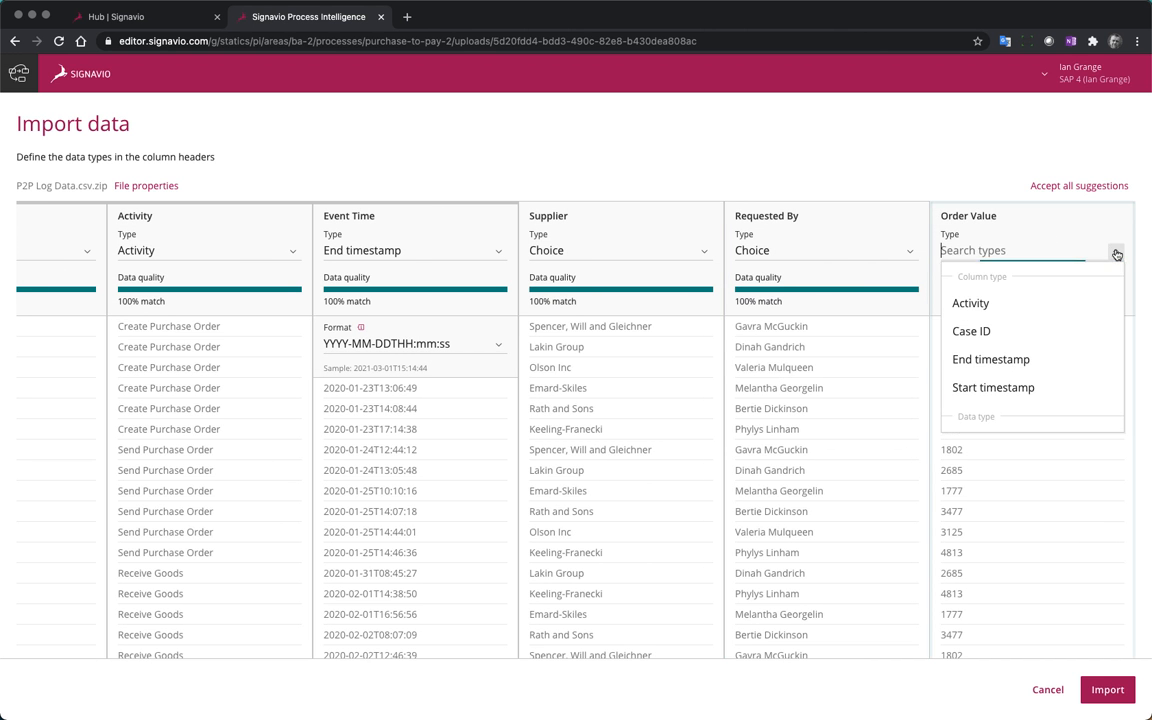
scroll(1016, 358, "down", 3)
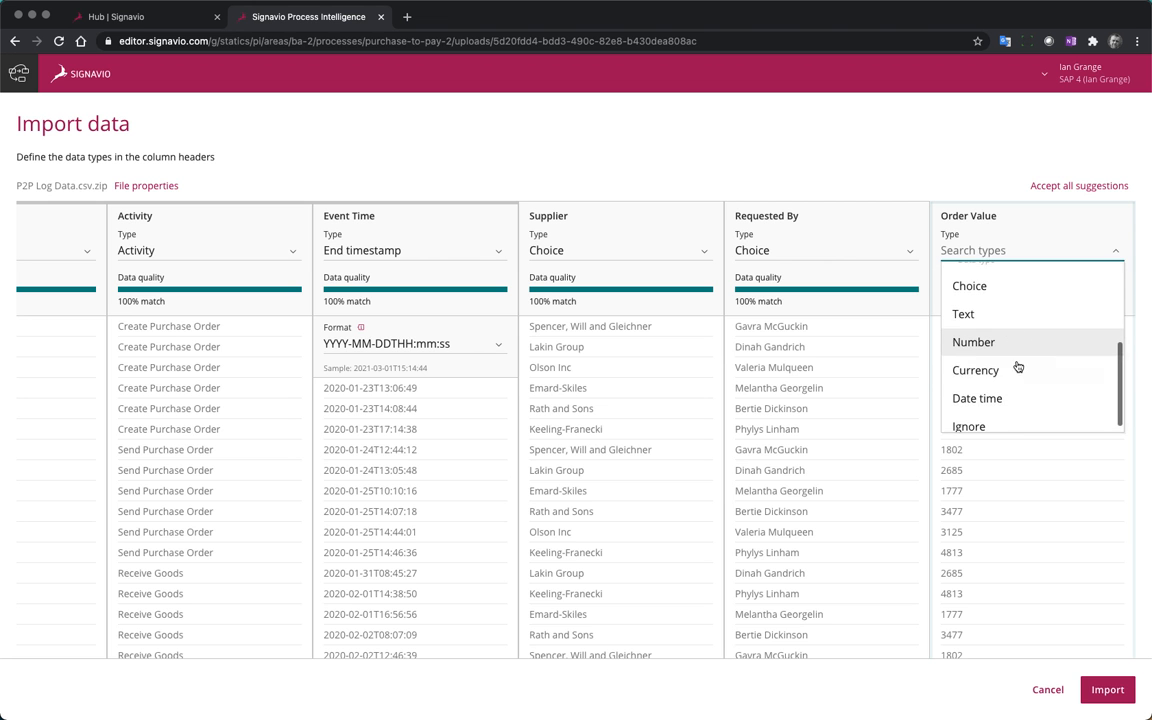
left_click(1017, 370)
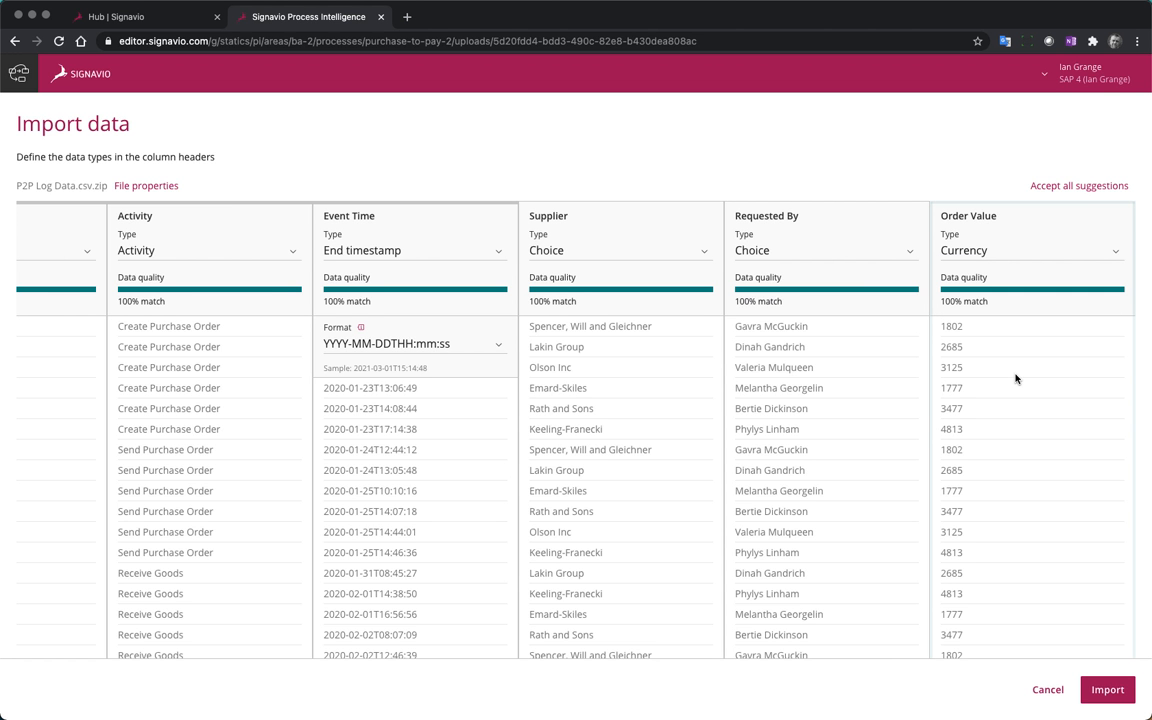
left_click(1106, 689)
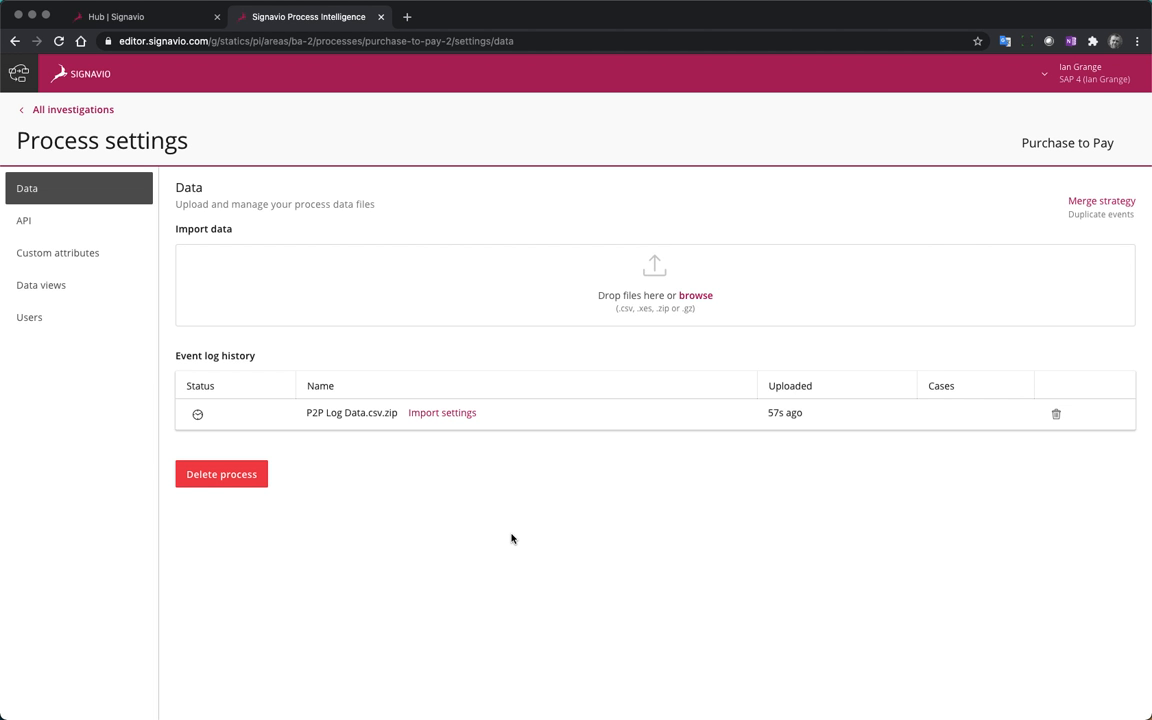
Review the merge strategy options for new and existing process data without changing the selection
left_click(1110, 203)
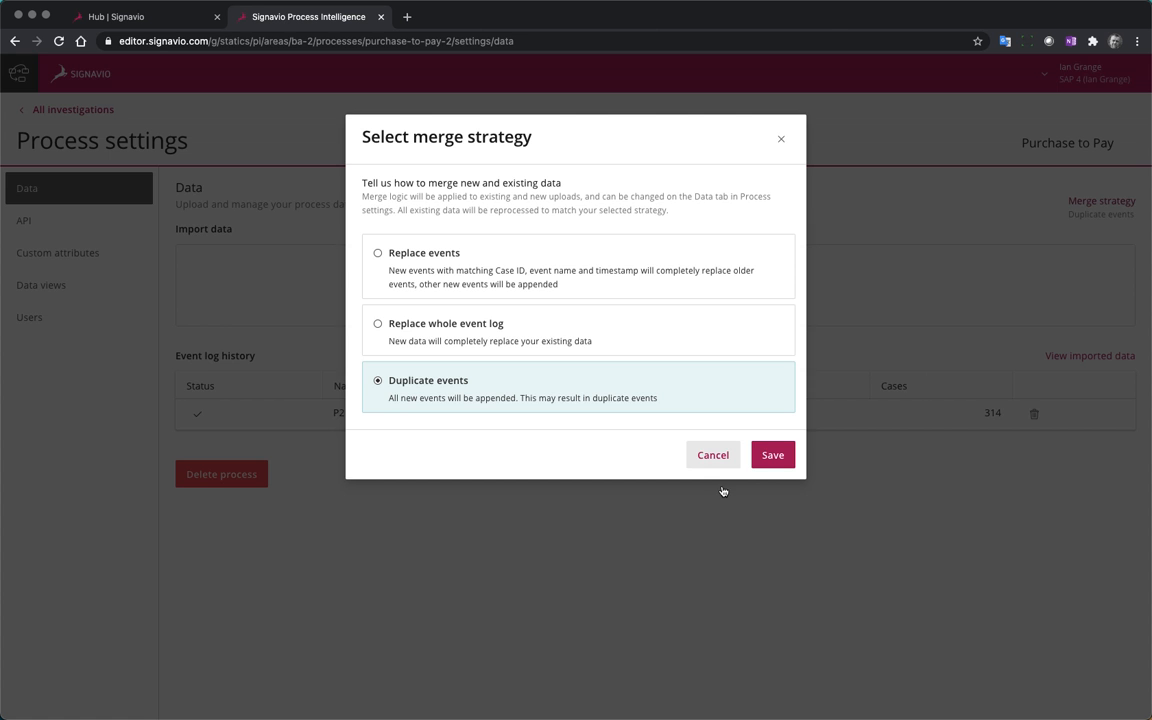
left_click(715, 458)
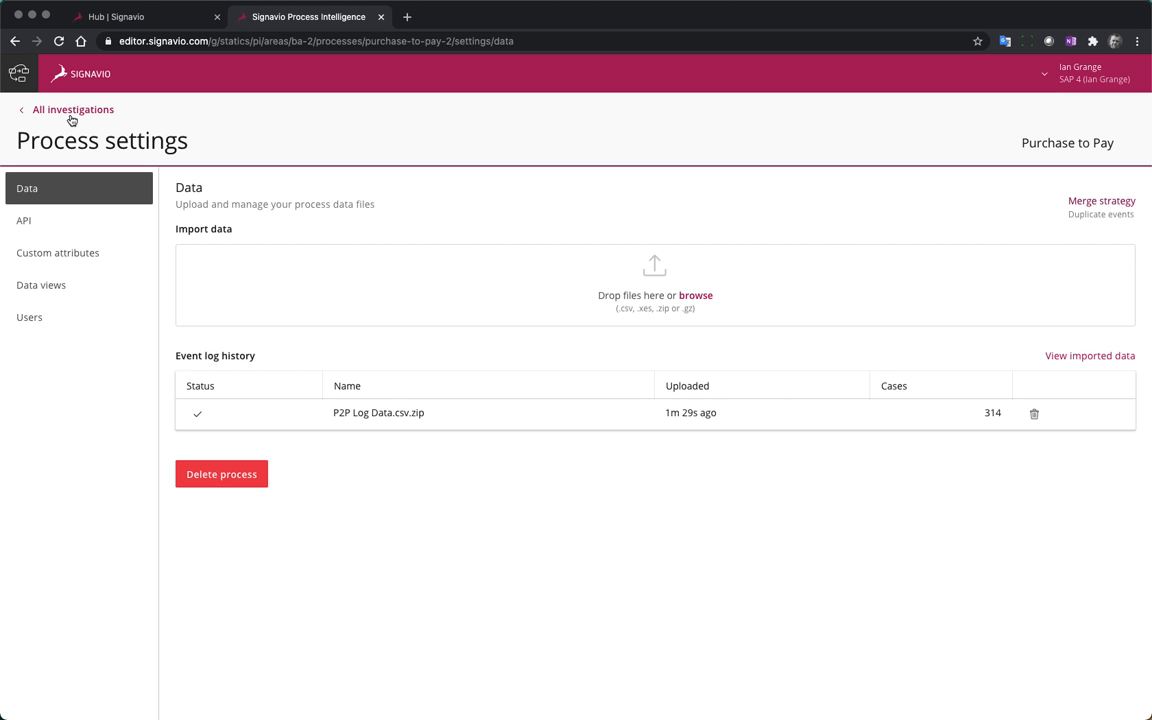
Start a new investigation for the Purchase to Pay process, titled Purchase to Pay Investigation
left_click(36, 110)
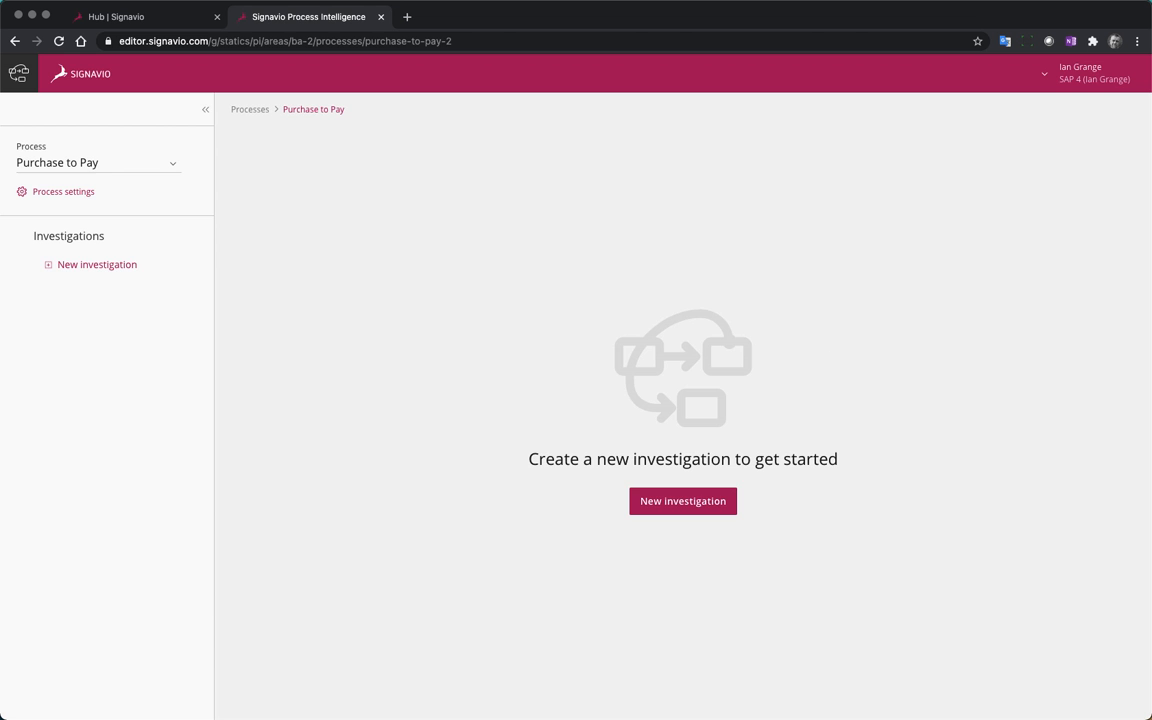
left_click(681, 500)
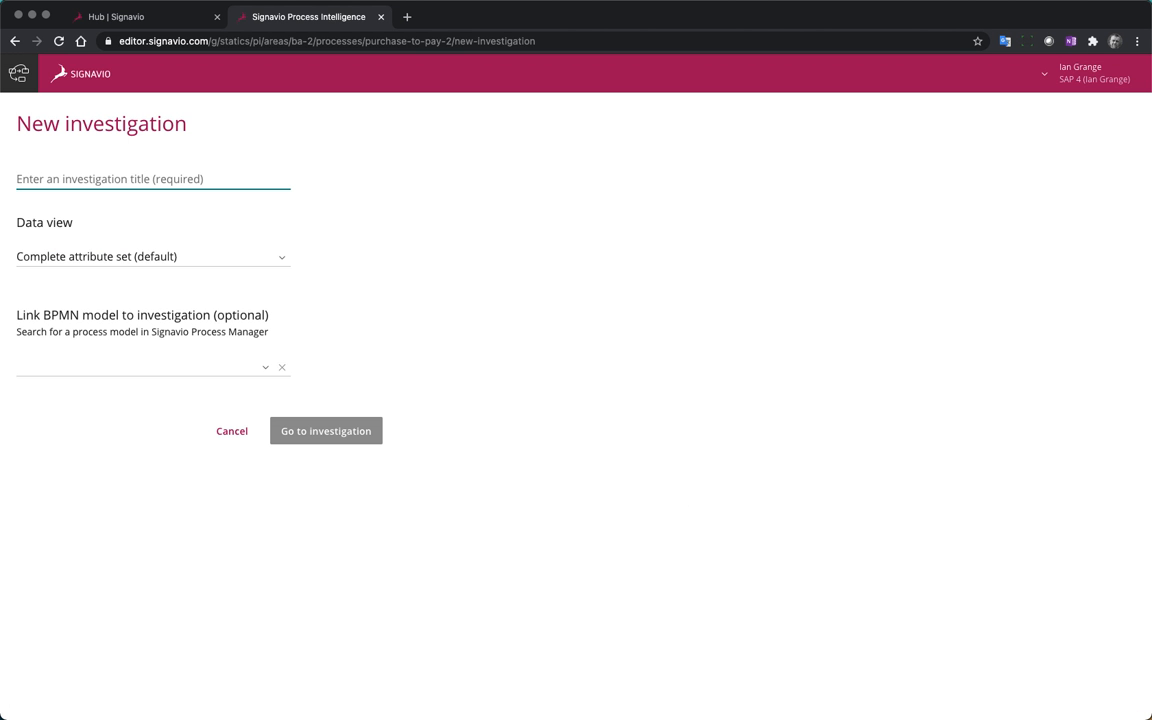
type("Pur")
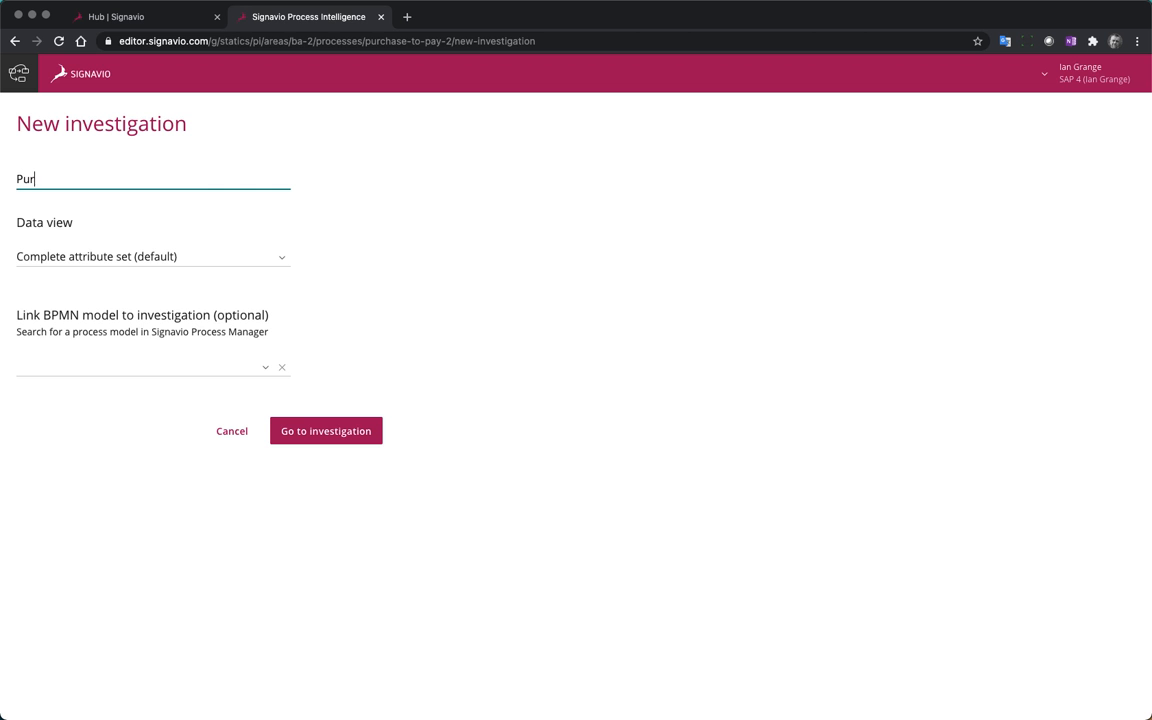
type("chase to Pay Investi")
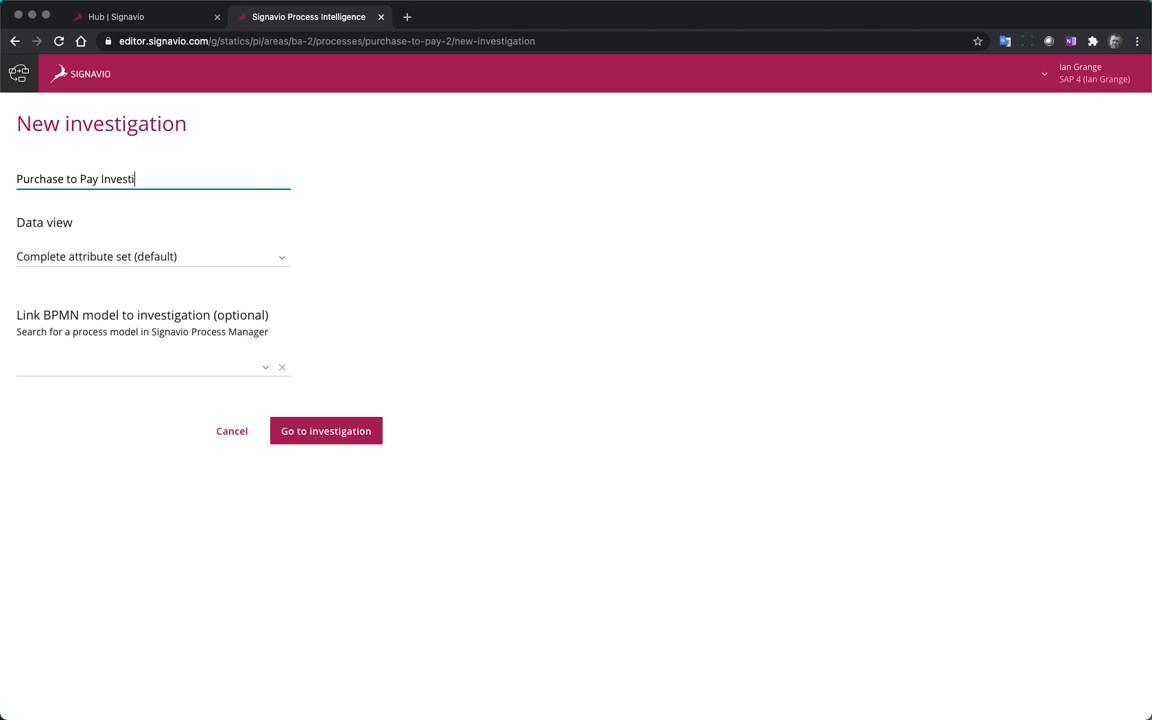
type("gation")
Link the Purchase to Pay BPMN model from Shared documents to the new investigation
left_click(264, 371)
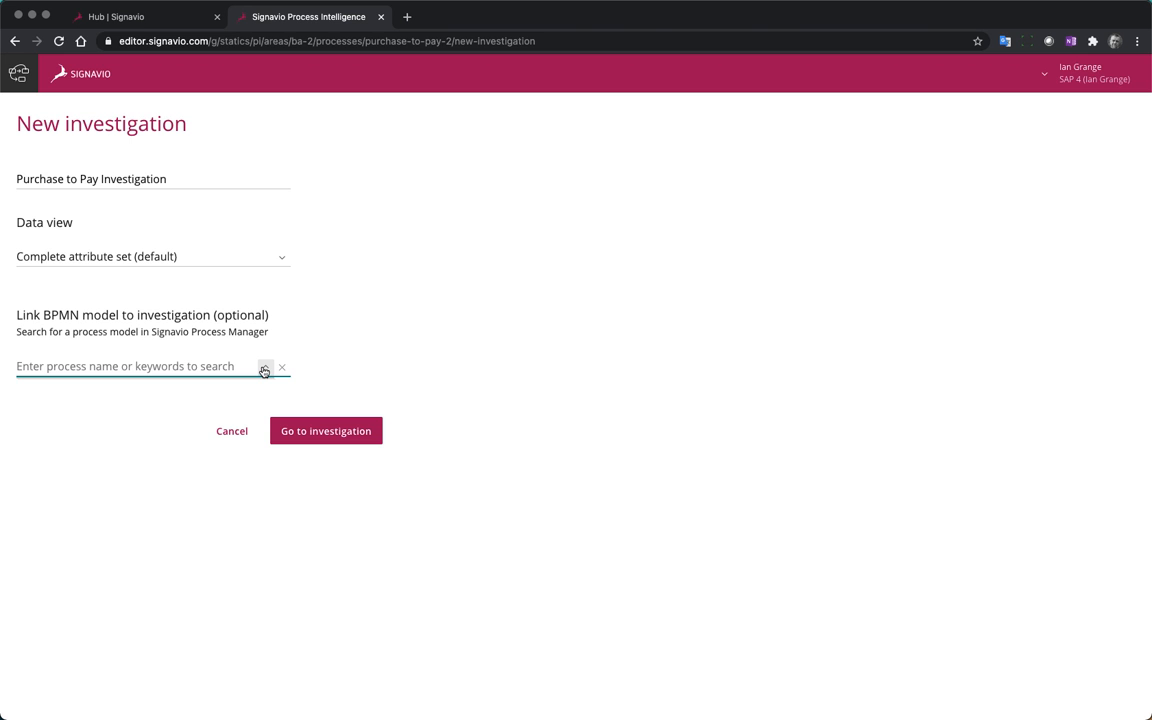
type("purch")
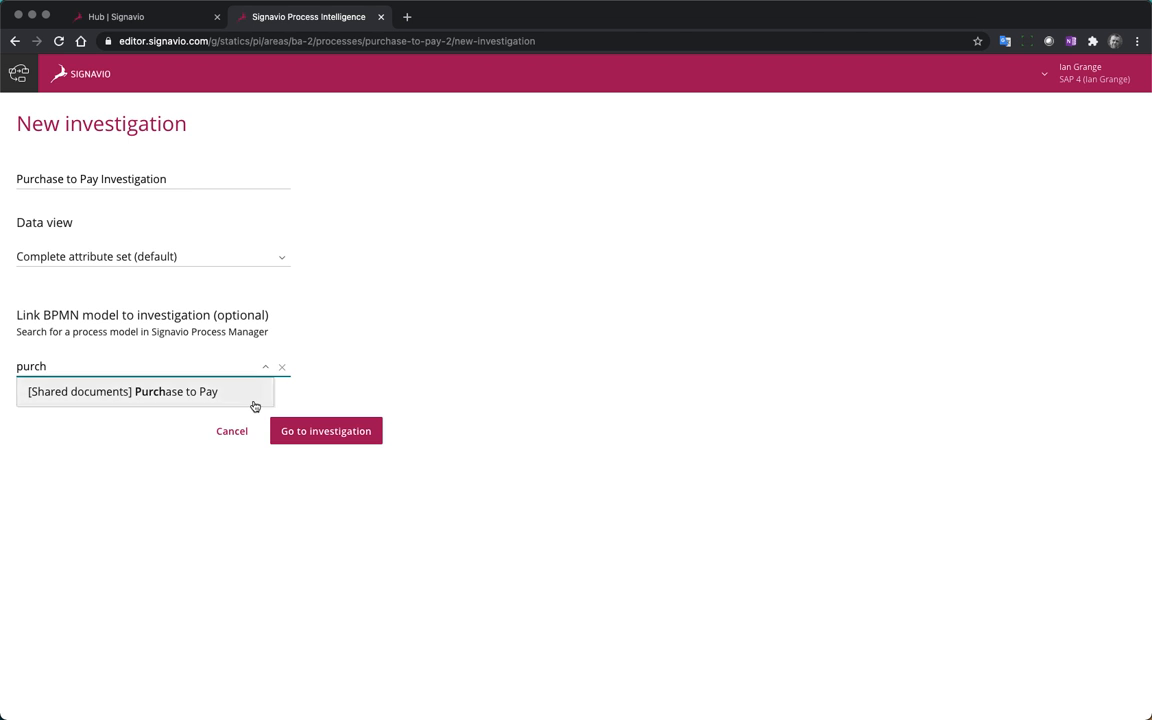
left_click(172, 394)
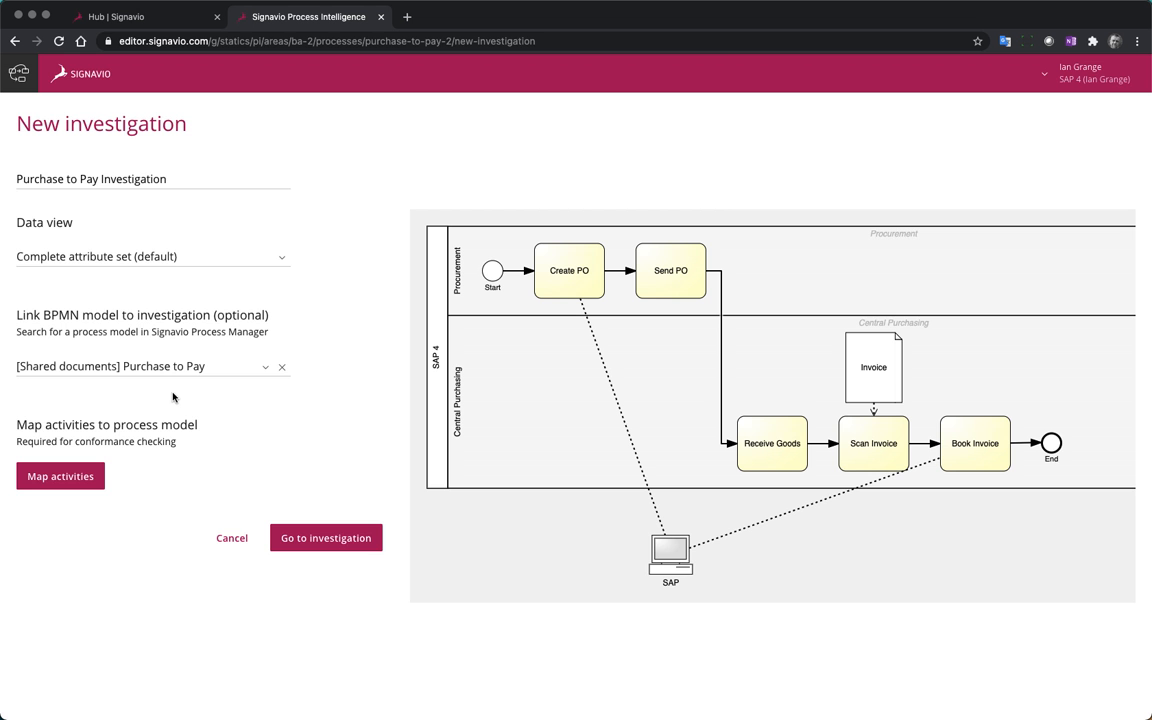
Map the Create Purchase Order, Send Purchase Order, Receive Goods, Scan Invoice and Book Invoice events to their matching model activities and finish the mapping
left_click(82, 477)
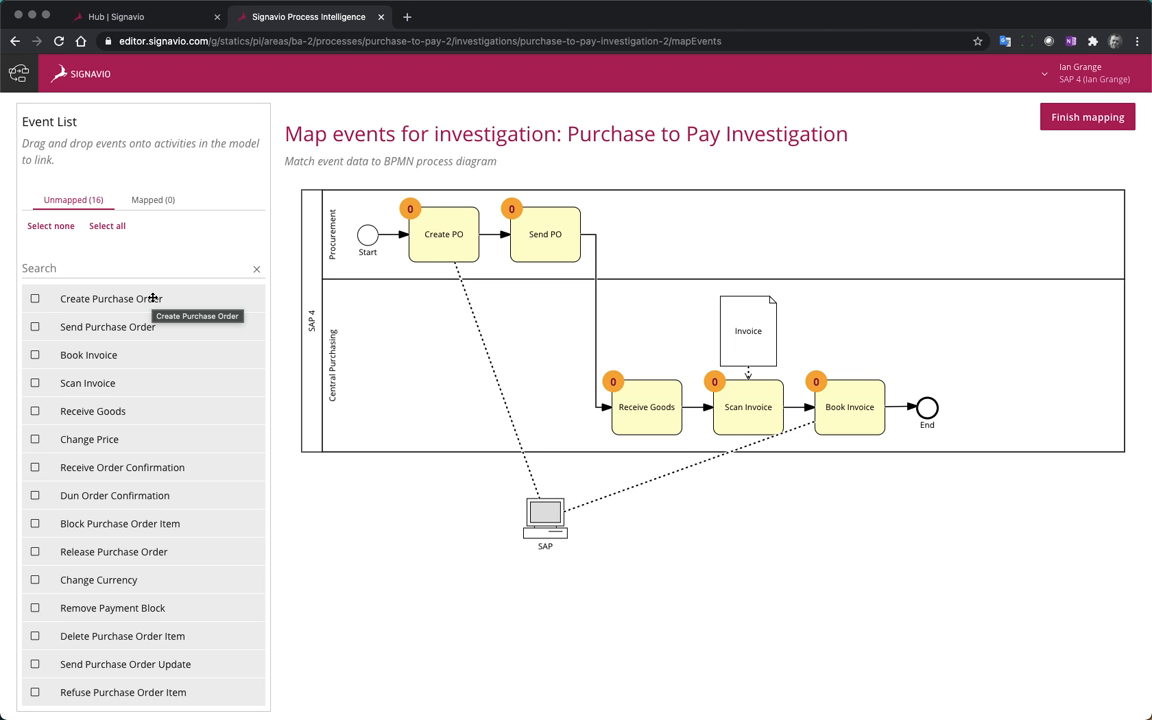
left_click_drag(152, 298, 445, 250)
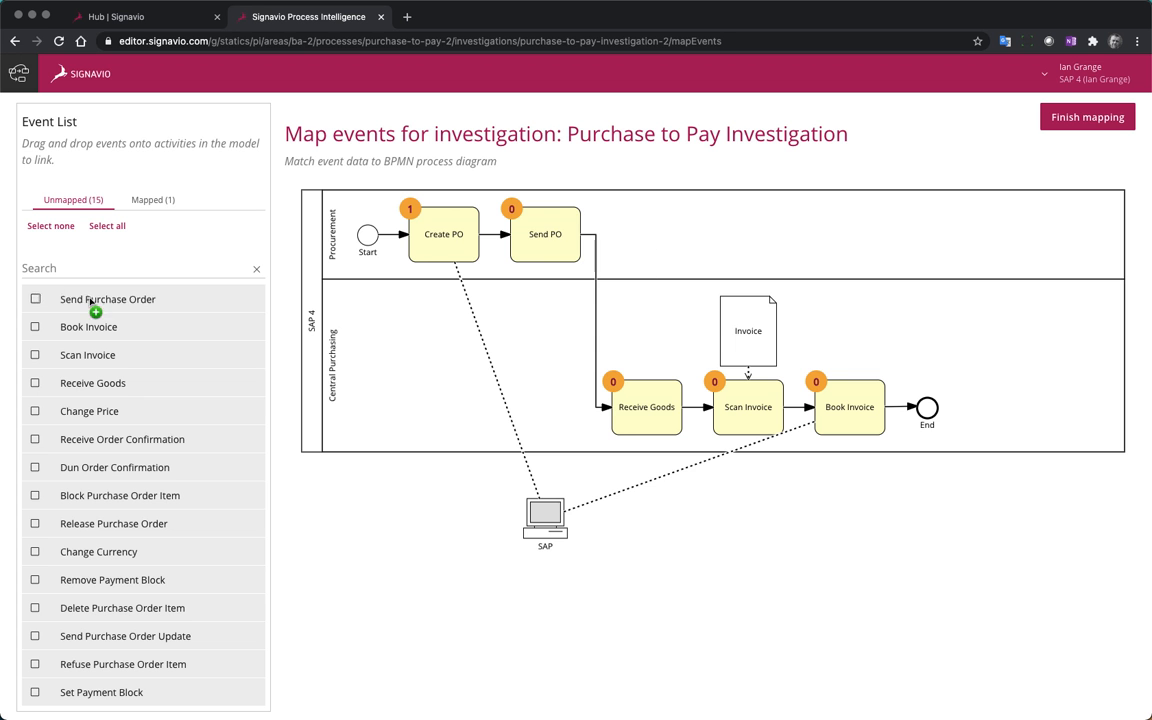
left_click_drag(90, 300, 556, 238)
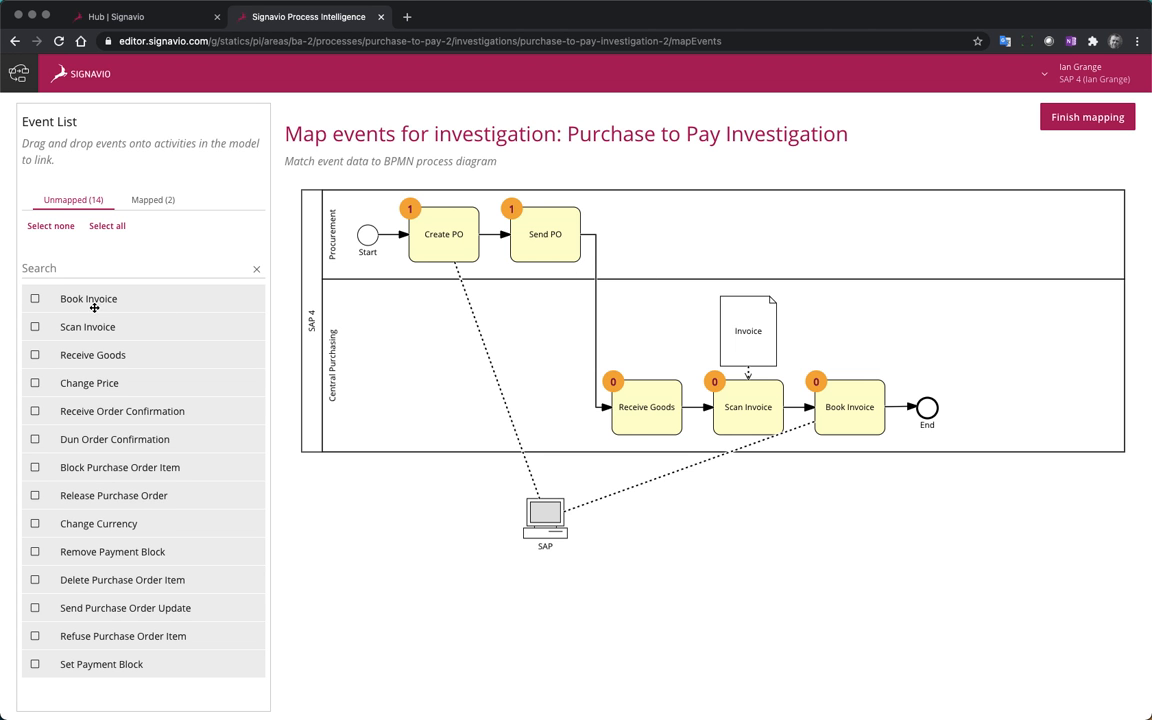
left_click_drag(93, 355, 640, 406)
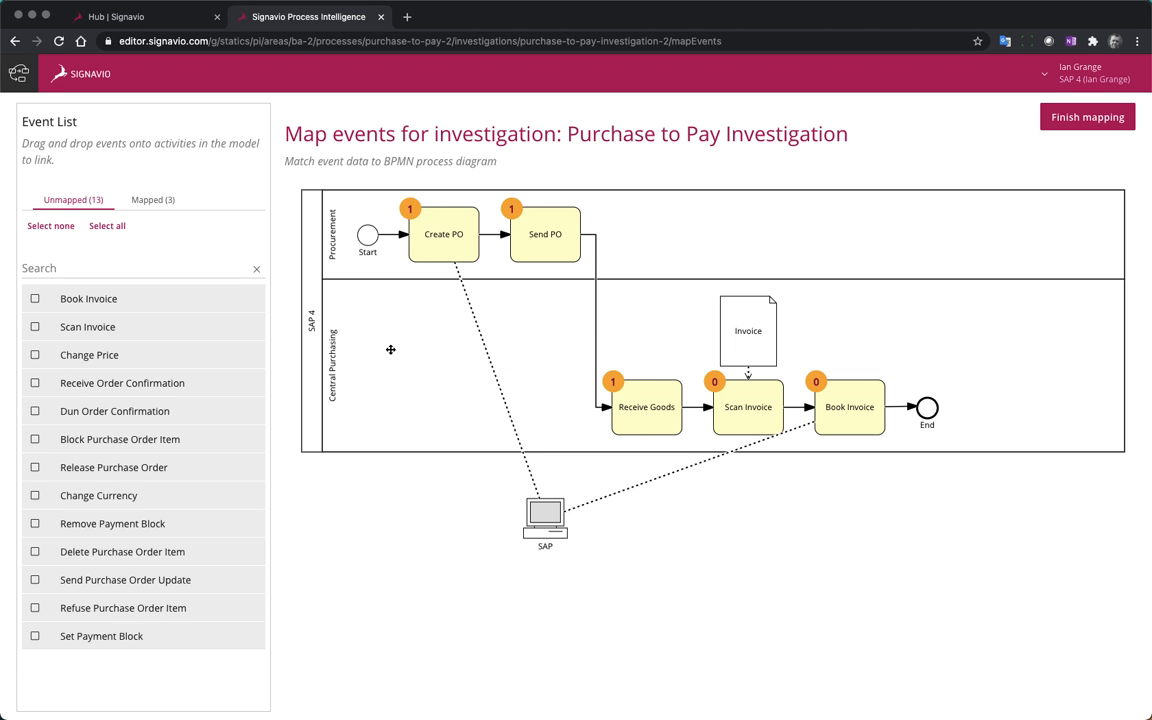
left_click_drag(95, 327, 752, 407)
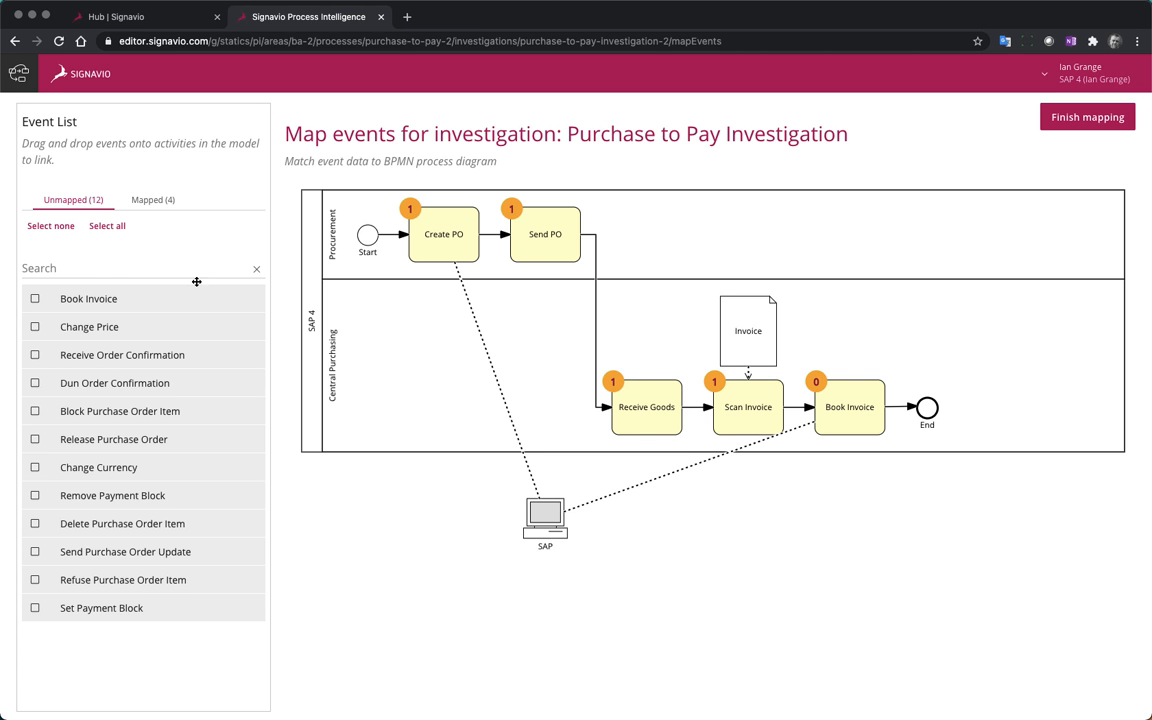
left_click_drag(116, 298, 845, 418)
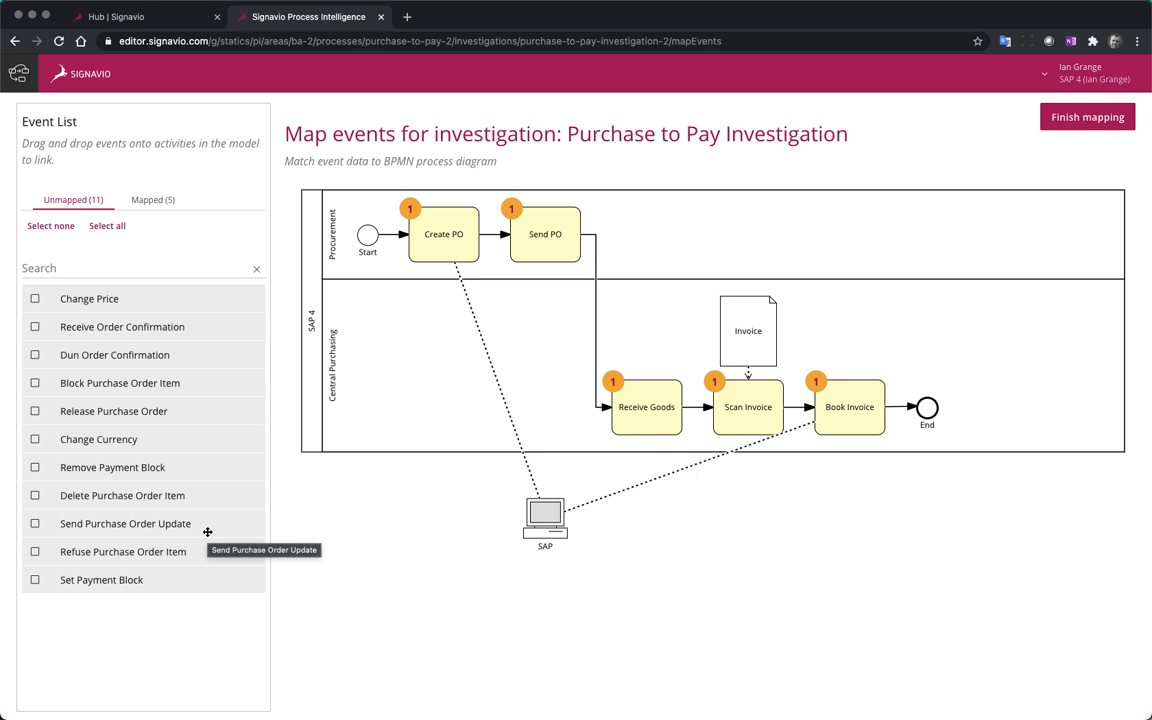
left_click(1087, 120)
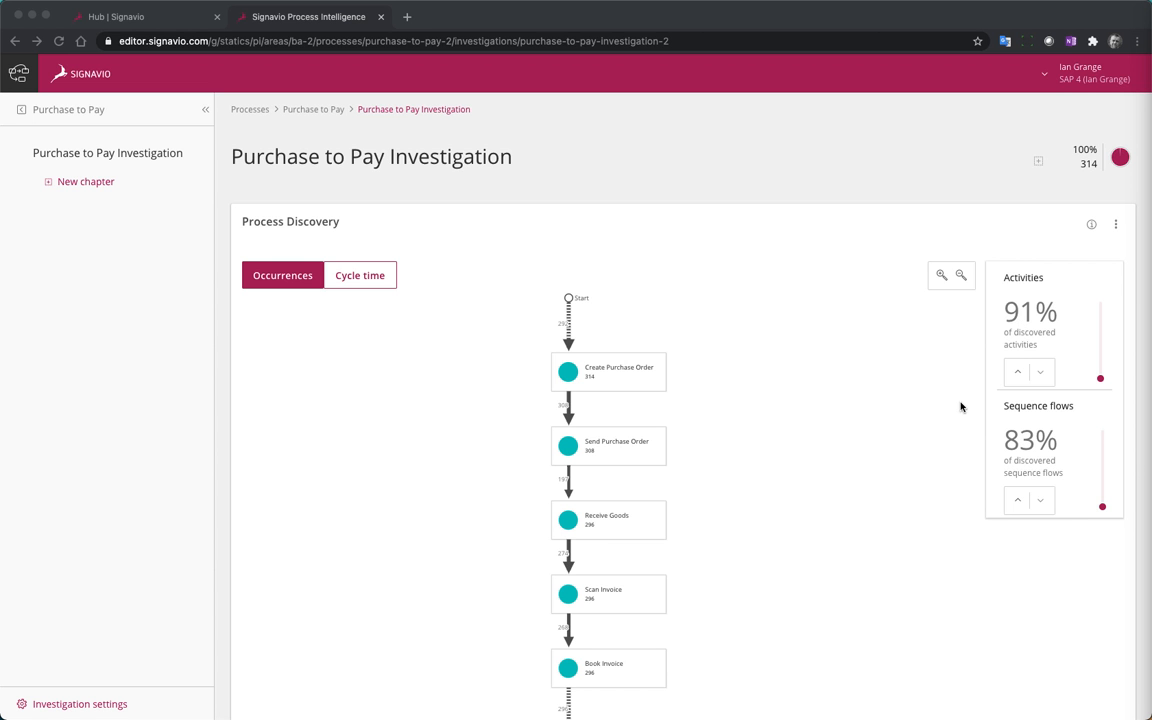
Examine the discovered process flow by cycle time and return the Process Discovery widget to its occurrences view
scroll(861, 420, "down", 2)
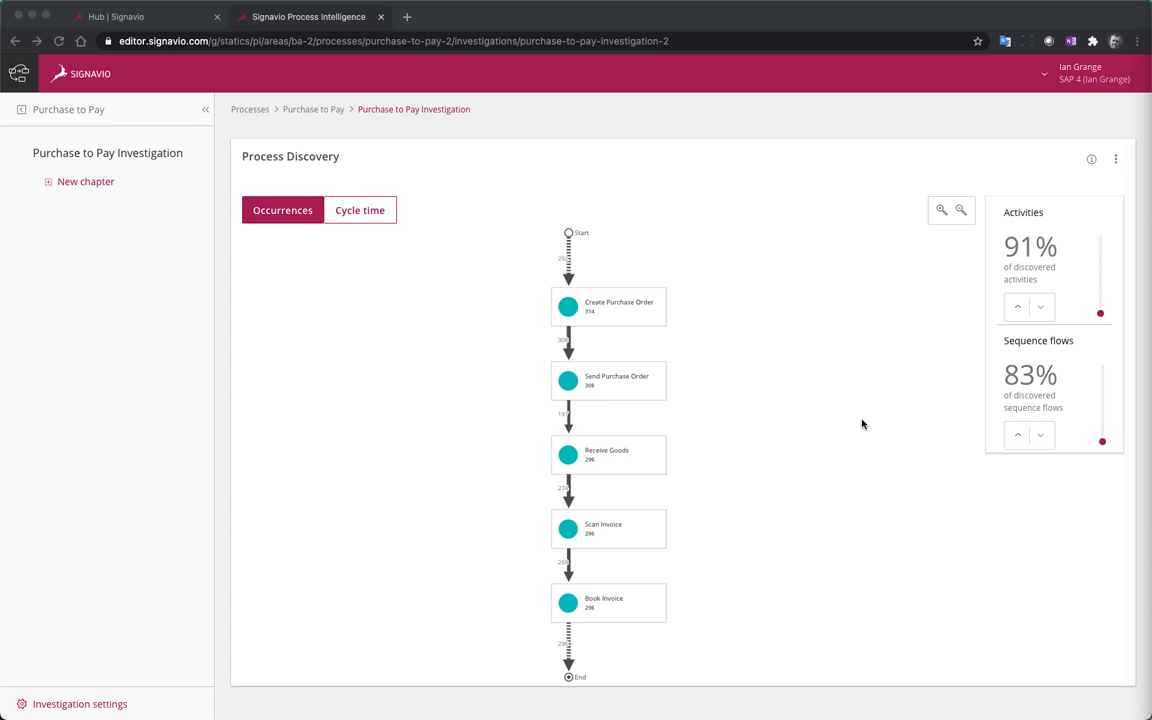
scroll(862, 423, "down", 1)
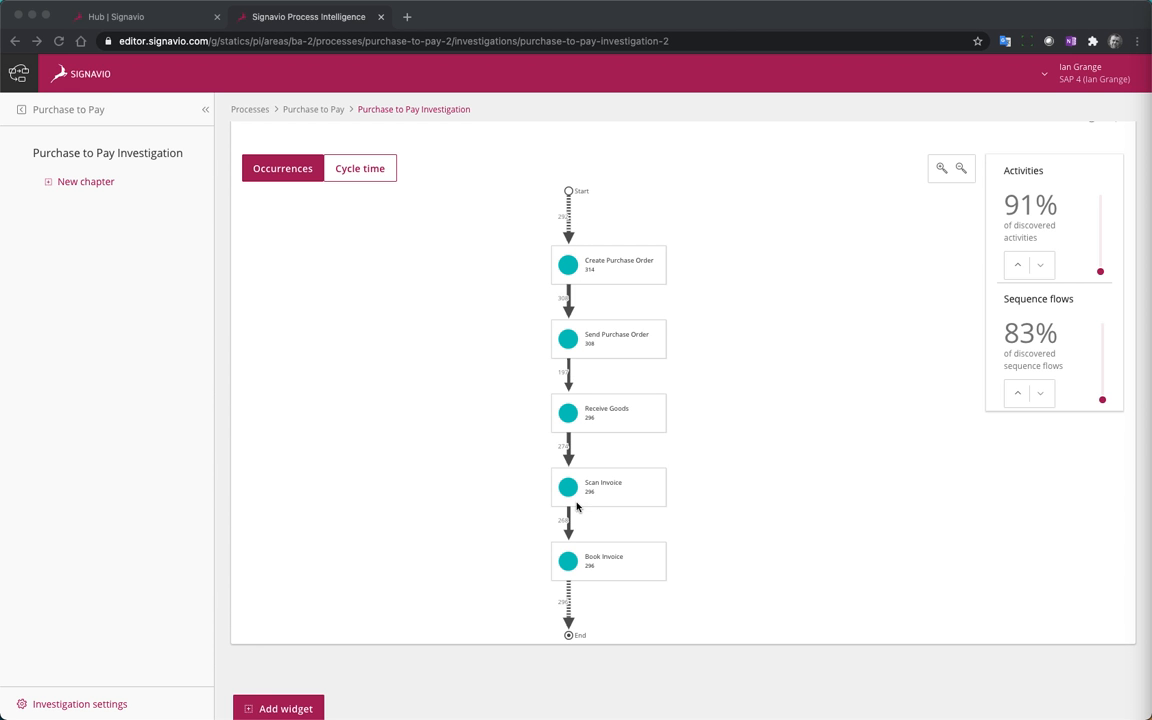
left_click(364, 171)
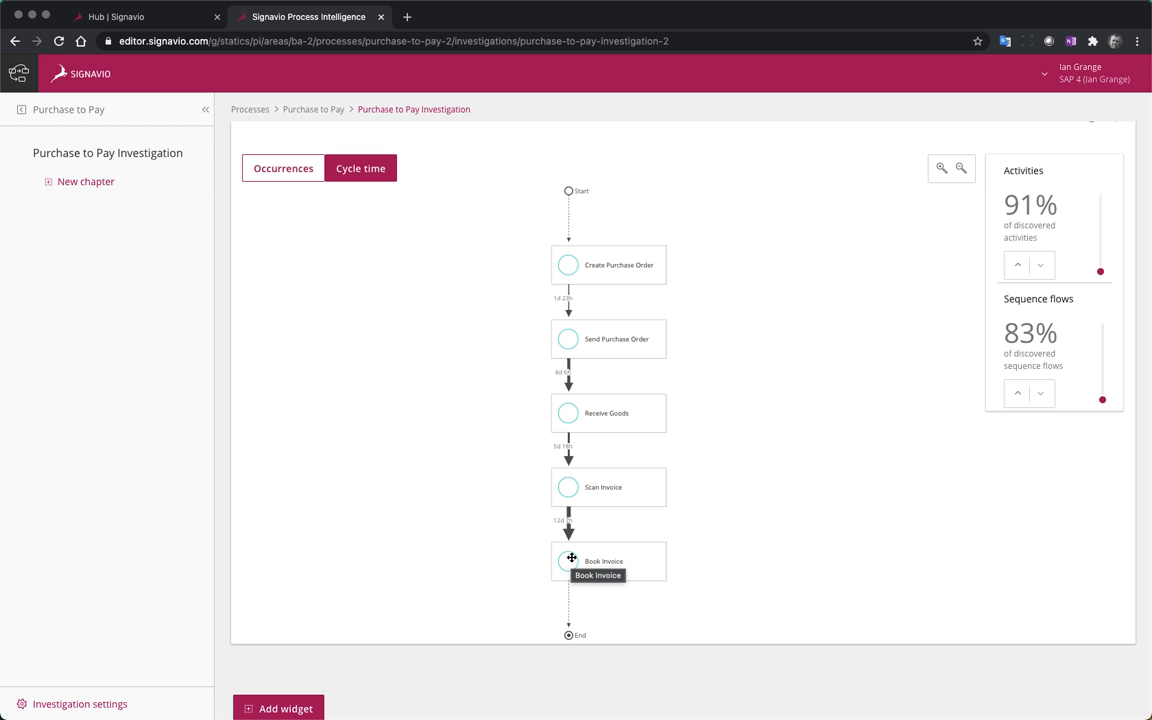
left_click(273, 160)
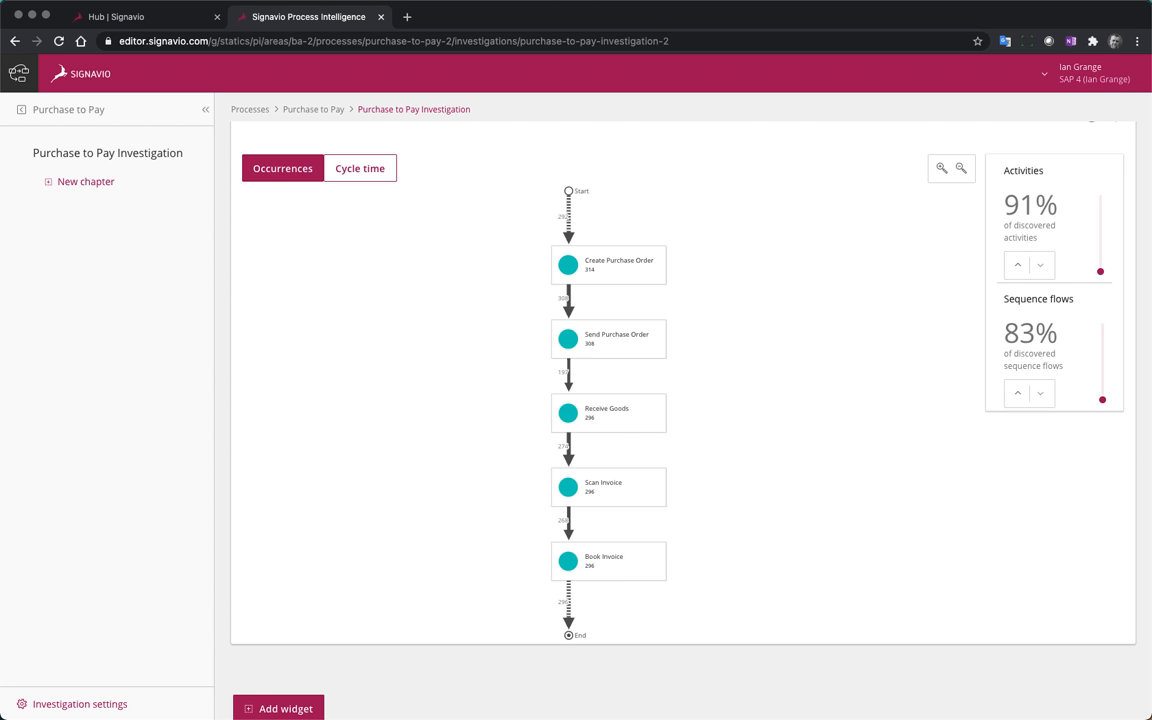
Raise the Process Discovery detail by one level each, to 94% of activities and 89% of sequence flows
left_click(1017, 264)
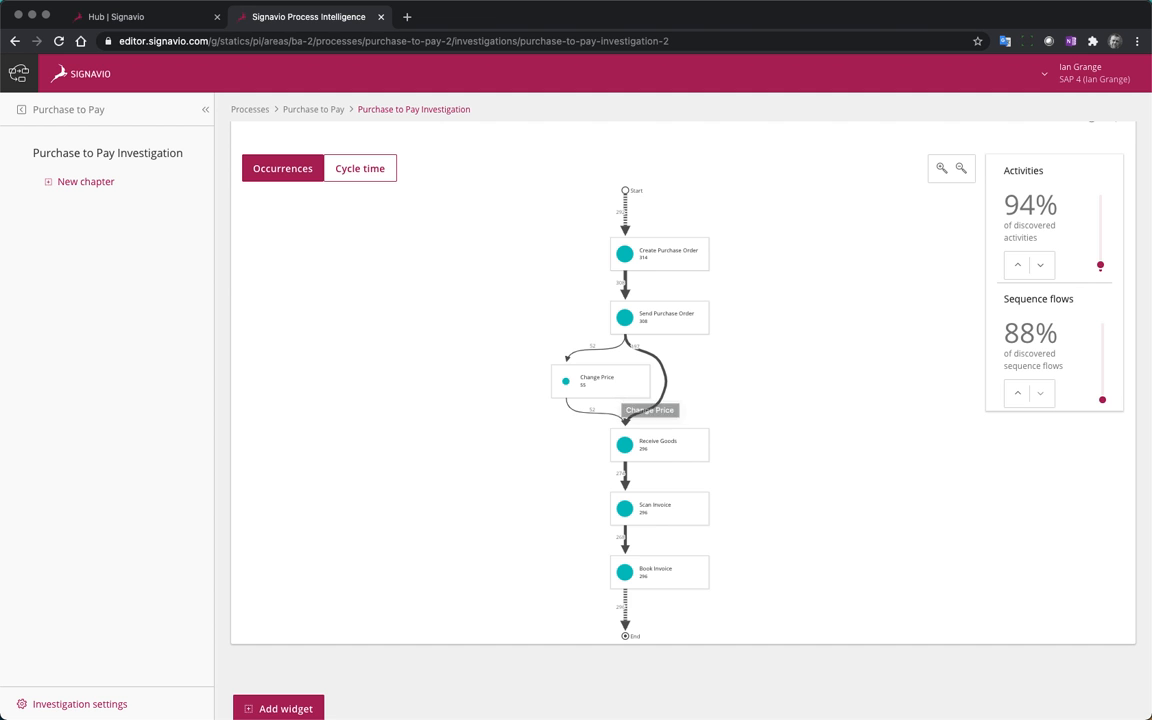
left_click(1018, 395)
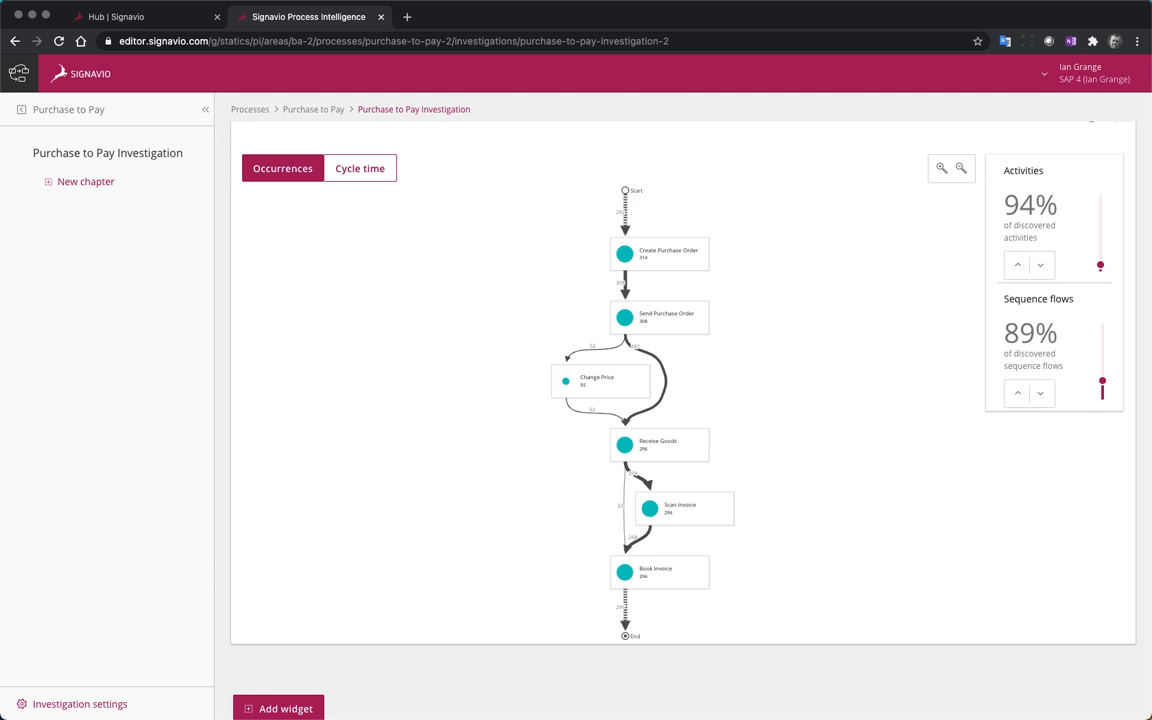
Add a new chapter named Purchase to Pay details to the investigation
left_click(82, 186)
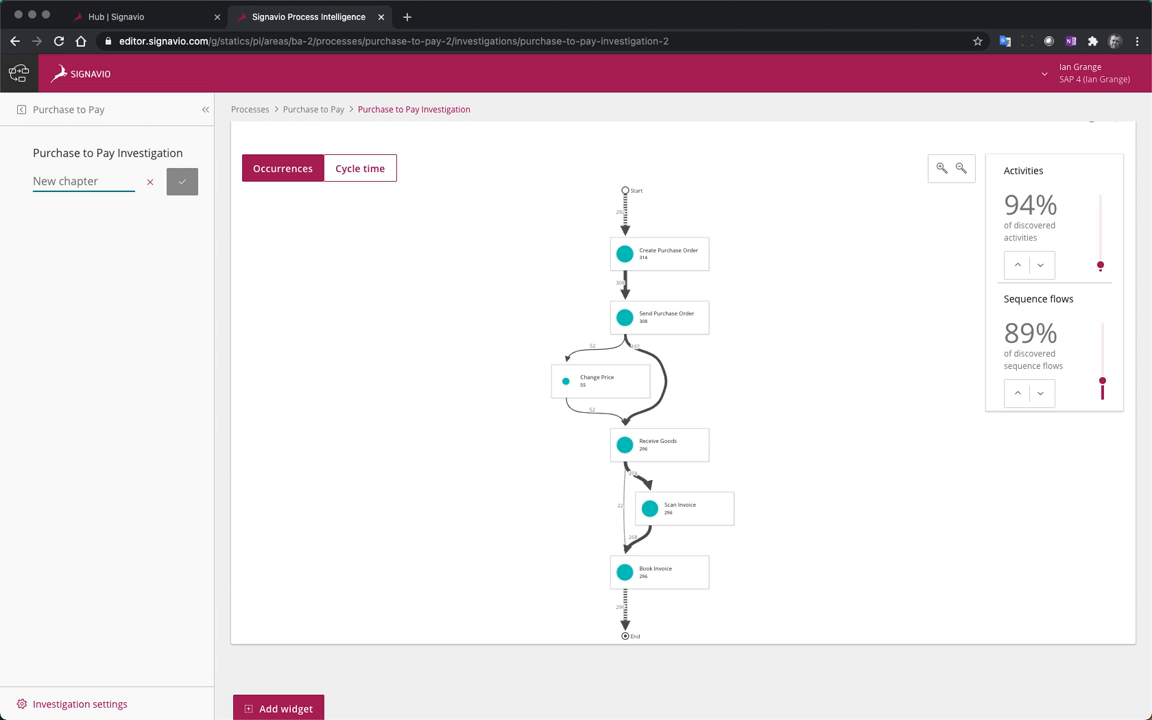
type("Purchas")
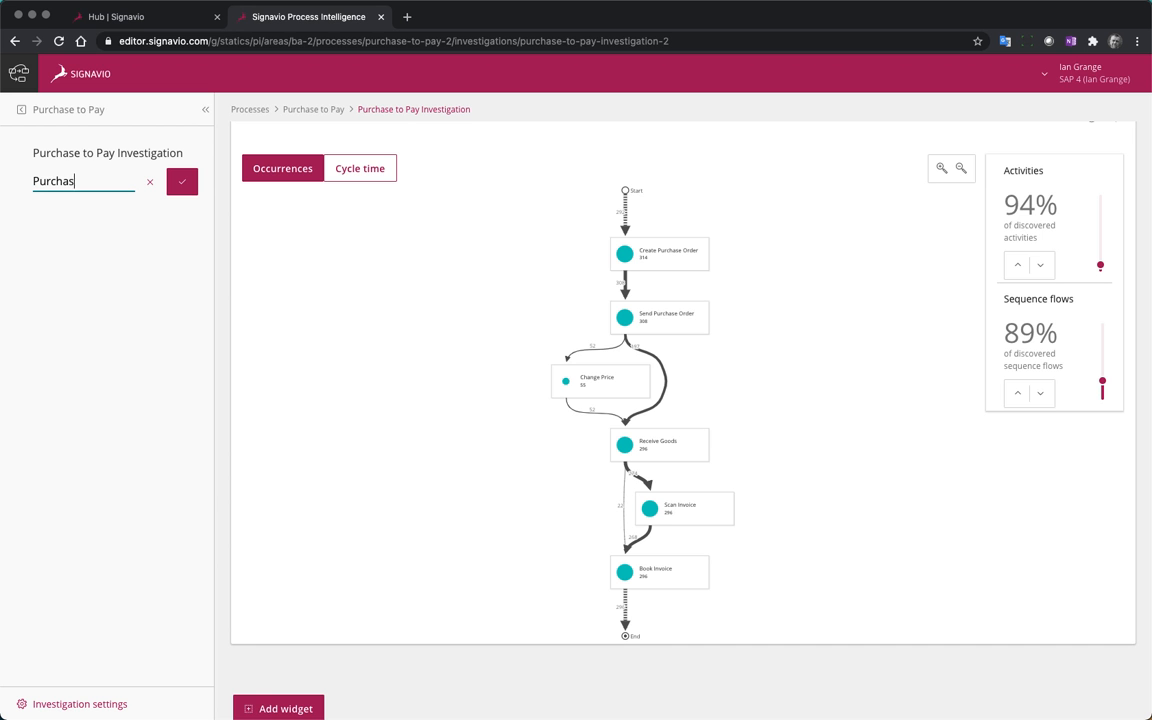
type("e to Pay details")
key("Return")
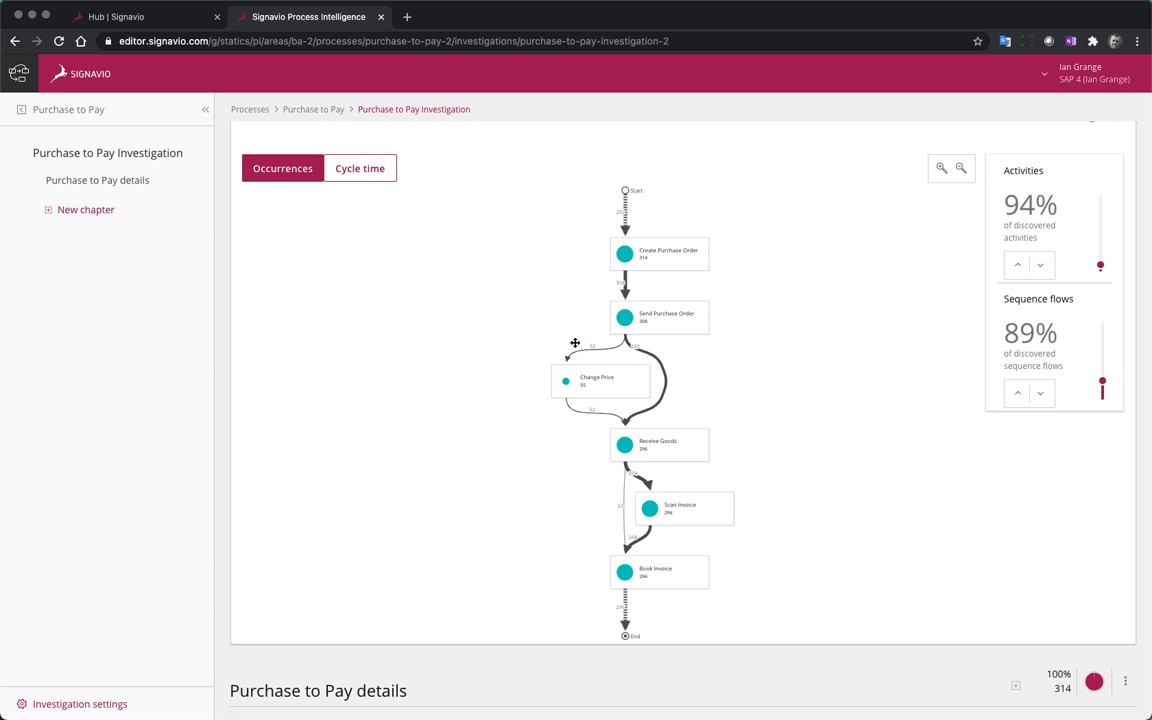
Start a new Value widget in the Purchase to Pay details chapter and name it Average Cycle Time
scroll(575, 343, "down", 3)
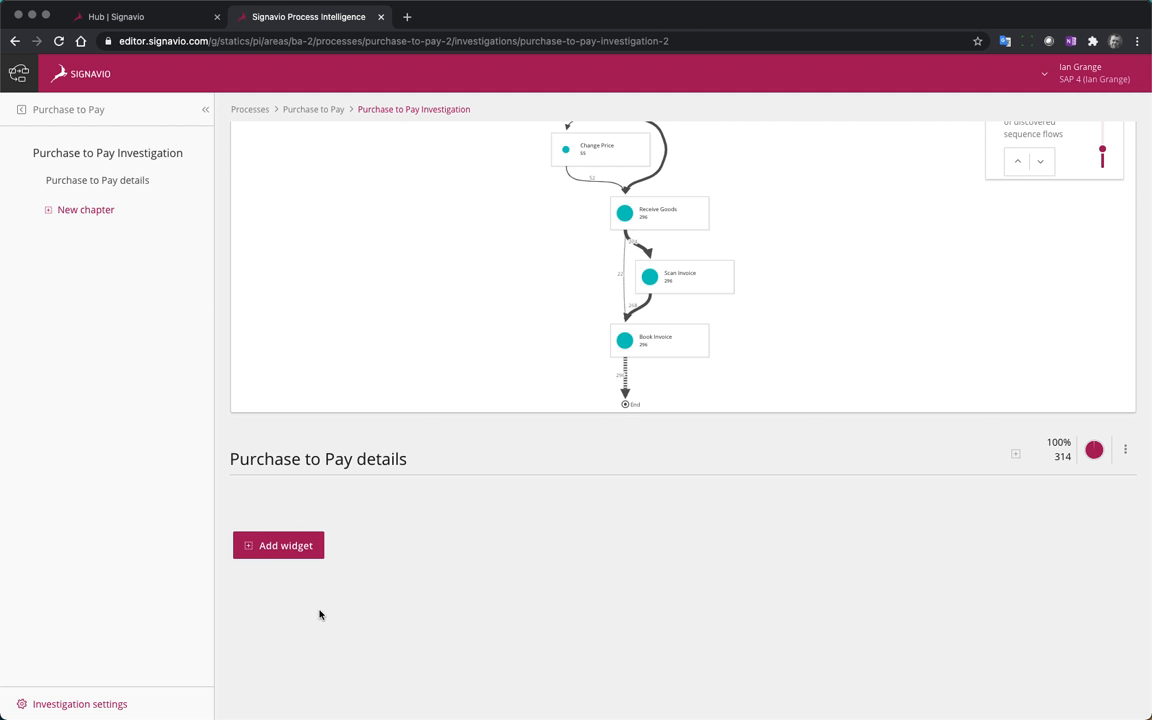
left_click(272, 545)
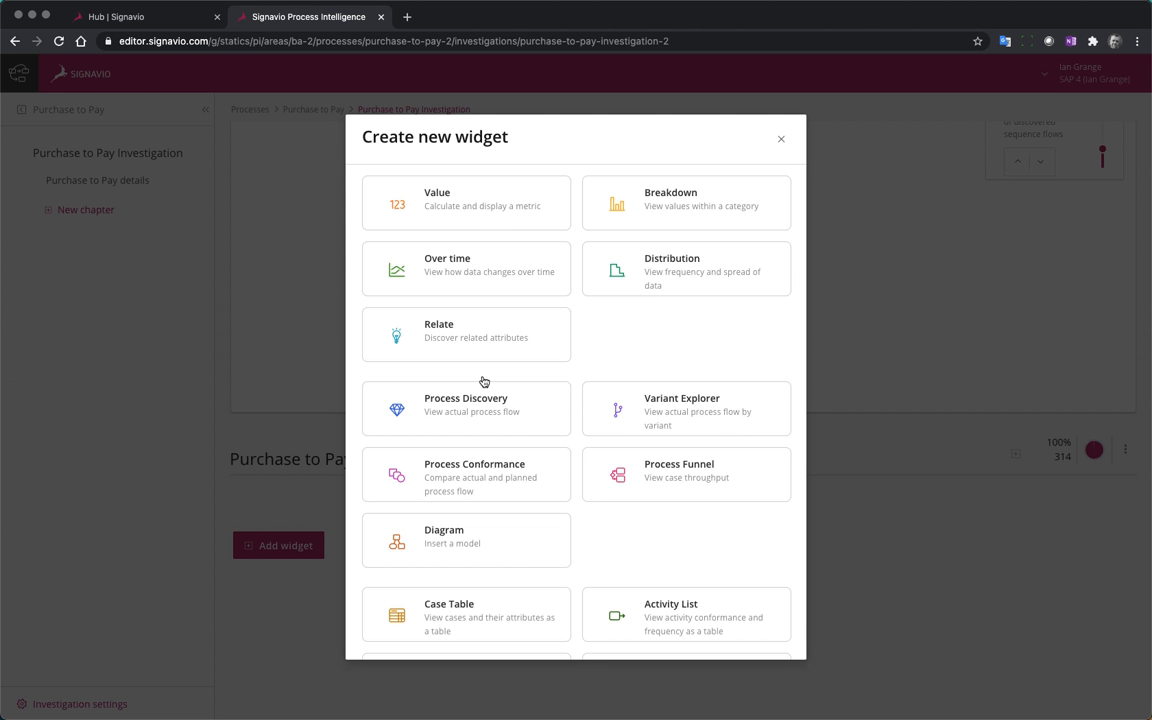
left_click(475, 204)
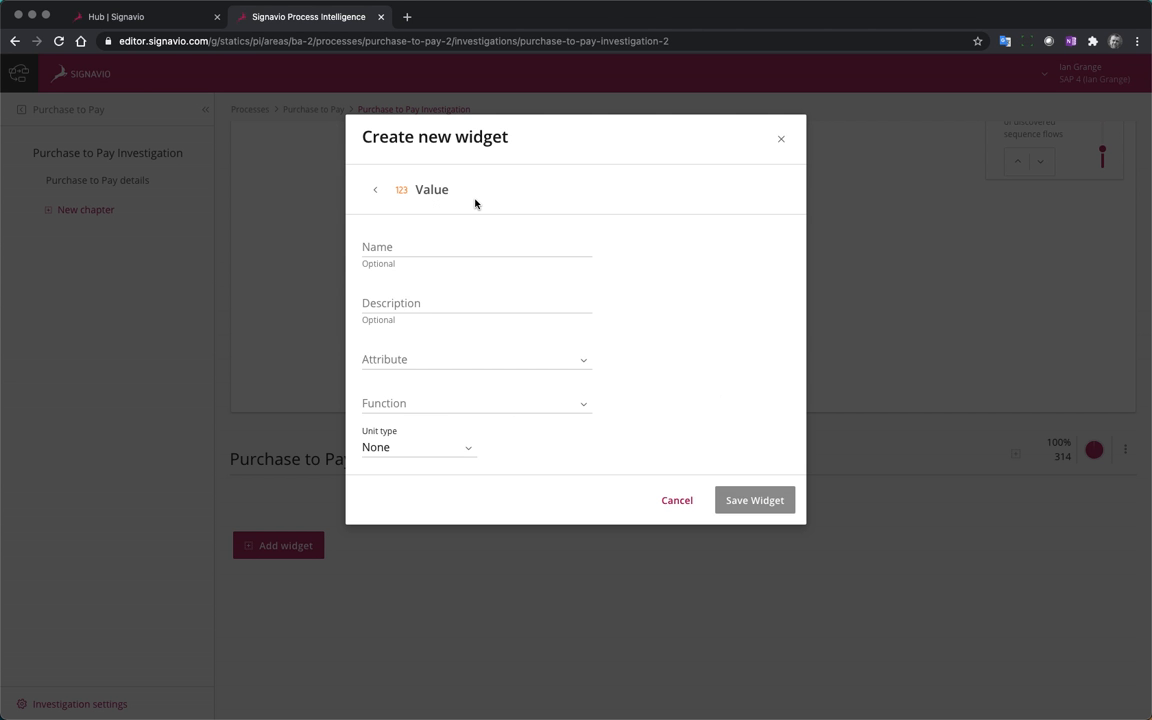
left_click(405, 243)
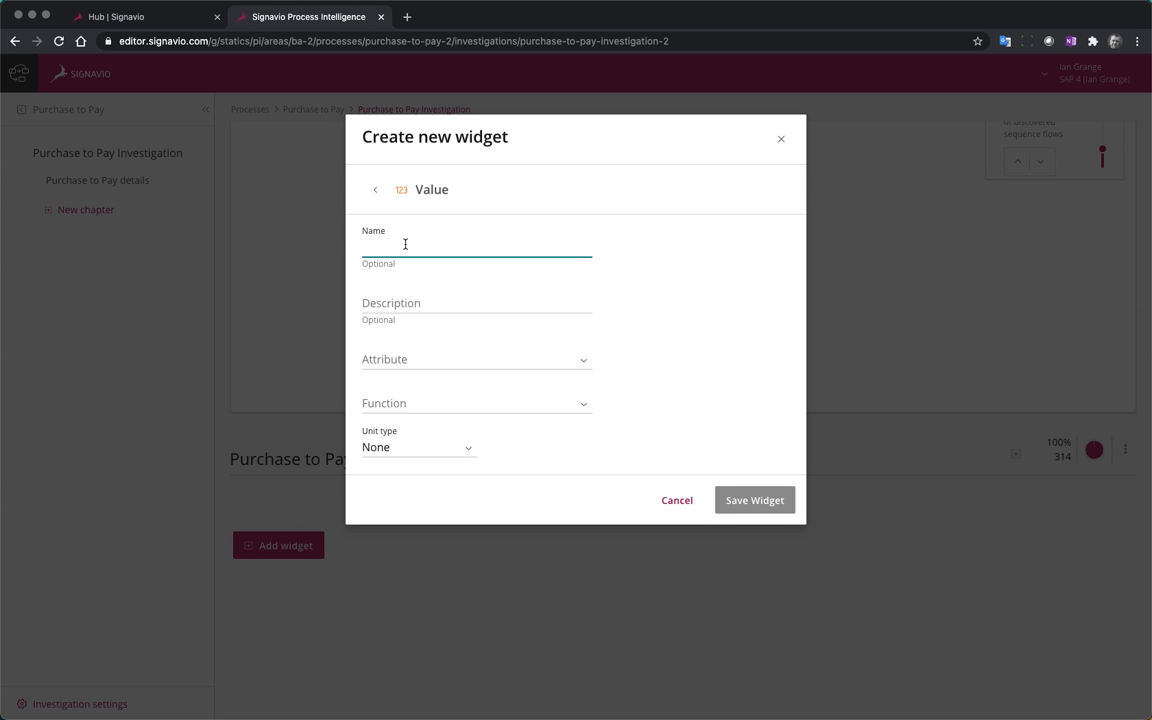
type("Average Cycle Time")
Set the Value widget to the Cycle time attribute with the AVG function and save it
left_click(587, 363)
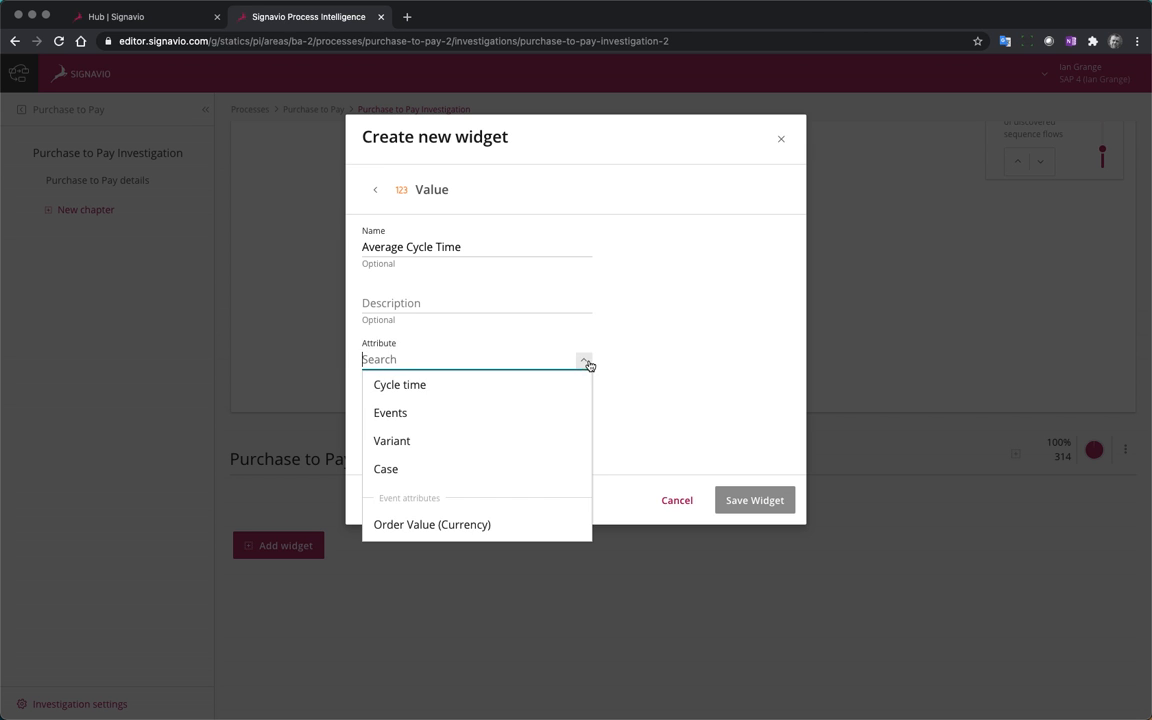
left_click(437, 388)
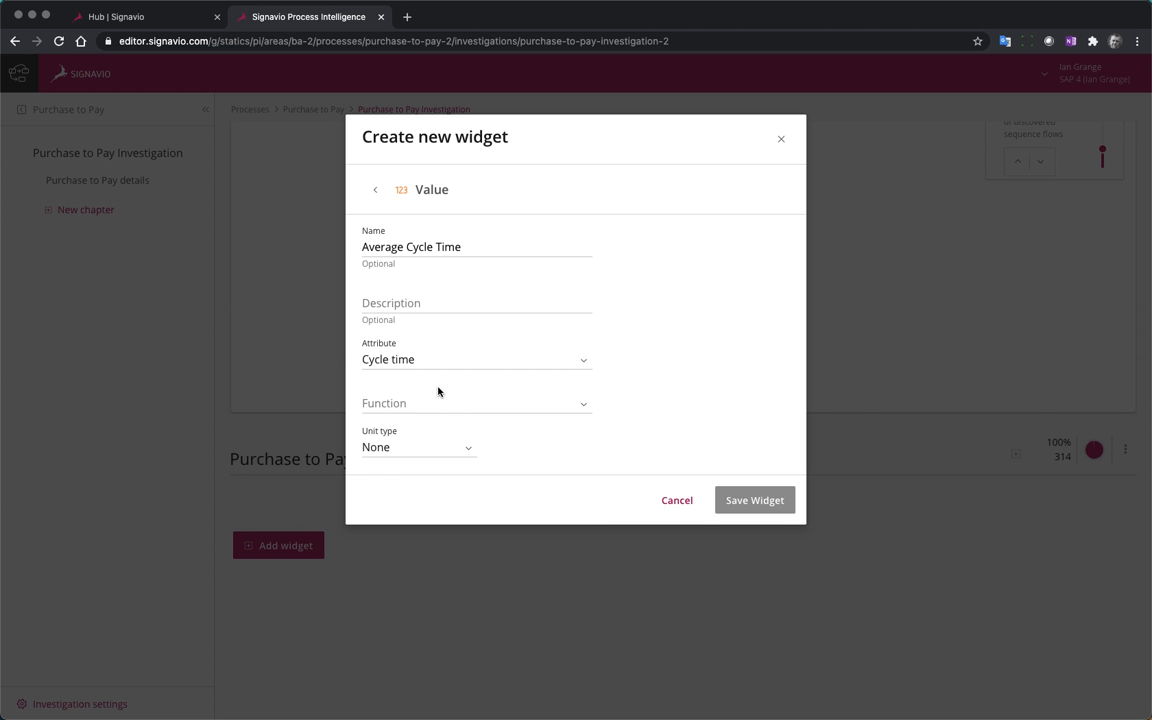
left_click(585, 405)
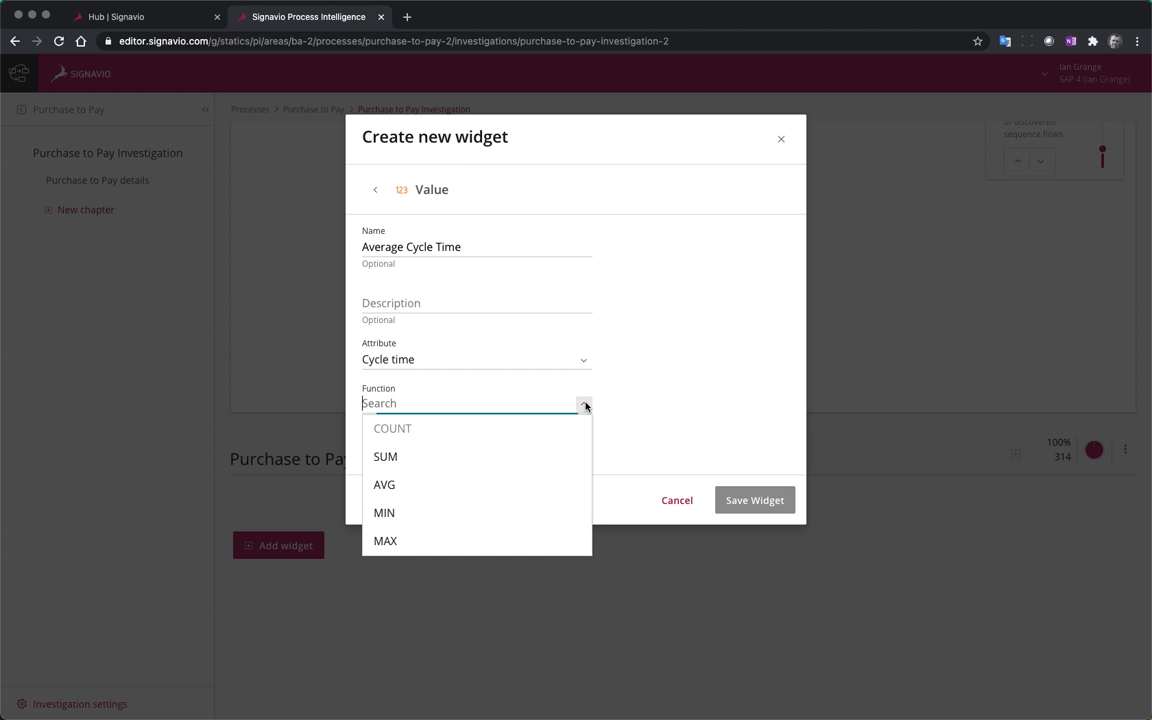
left_click(420, 490)
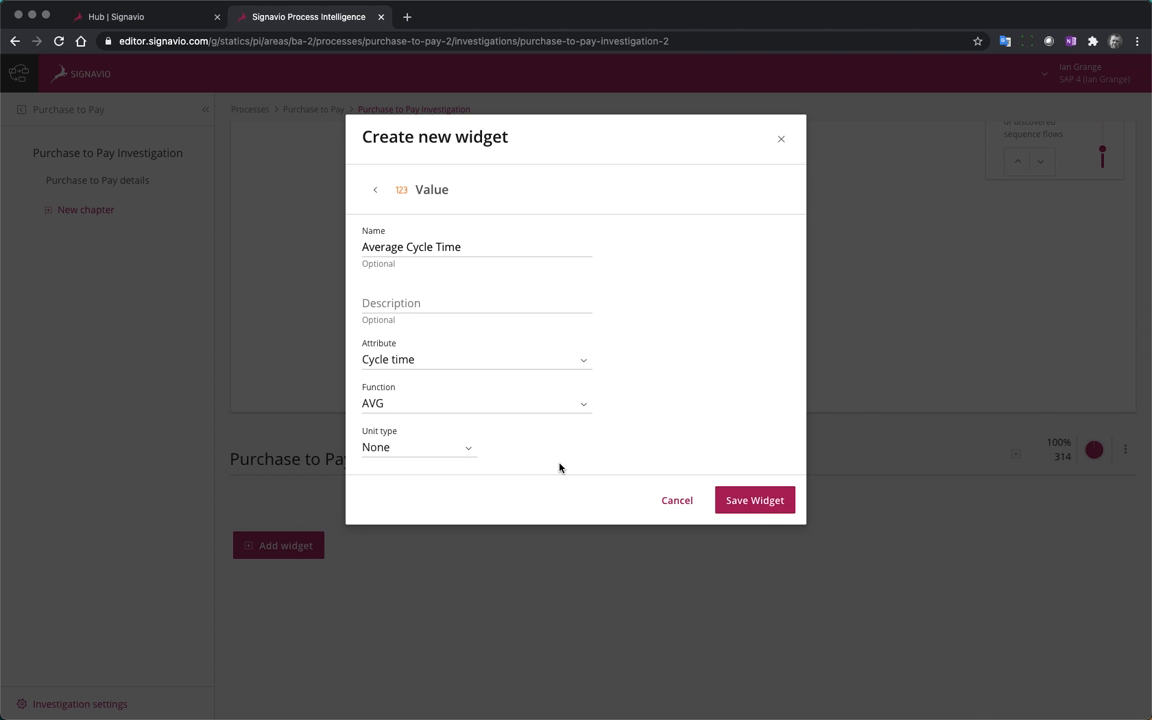
left_click(754, 500)
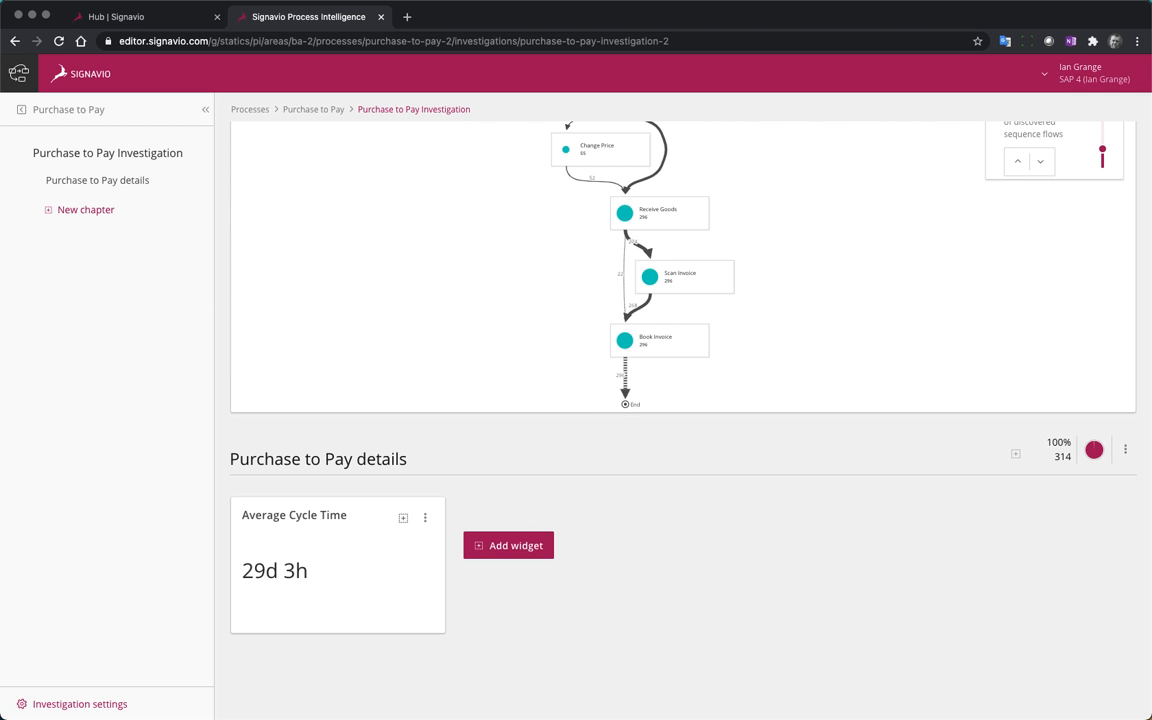
Create an over-time view from the Average Cycle Time widget
left_click(404, 519)
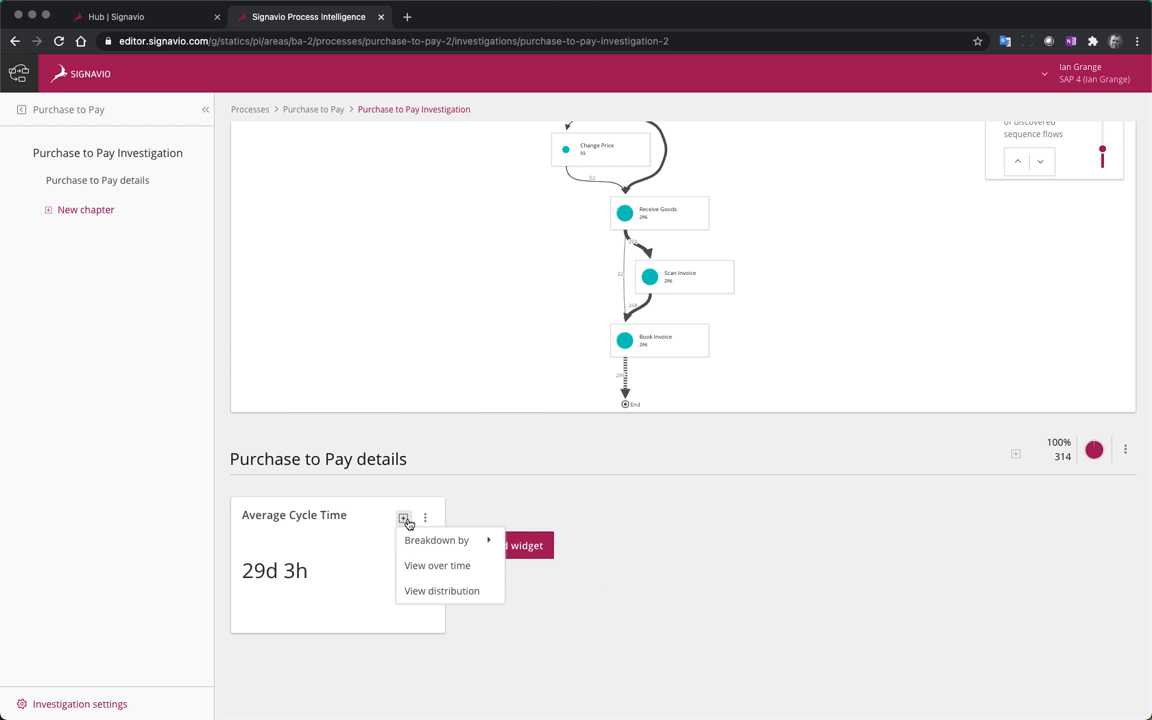
mouse_move(422, 545)
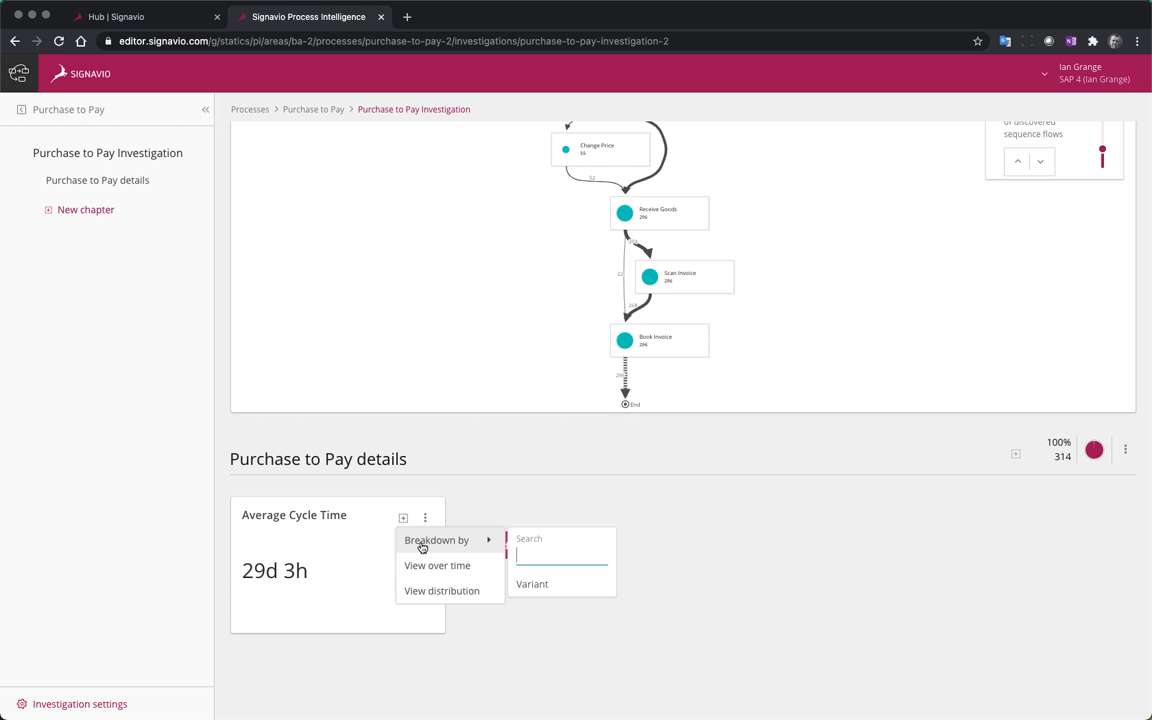
left_click(468, 568)
scroll(987, 599, "down", 2)
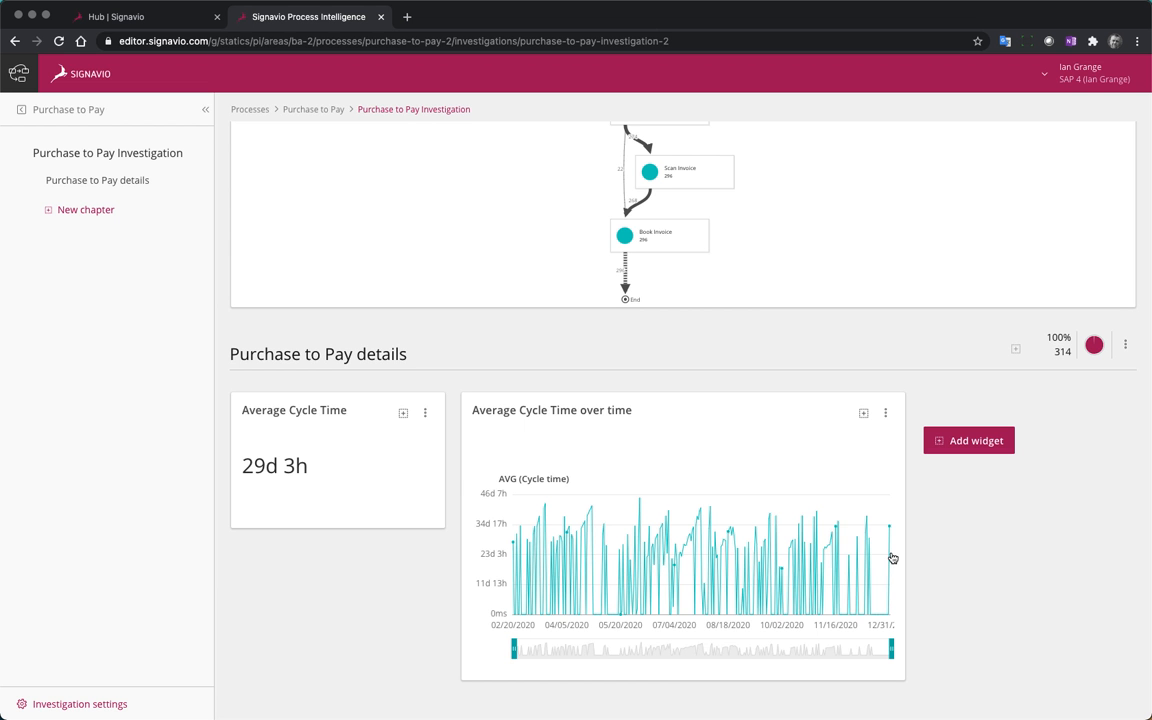
Change the interval of the Average Cycle Time over time widget to Month and save the widget
left_click(885, 413)
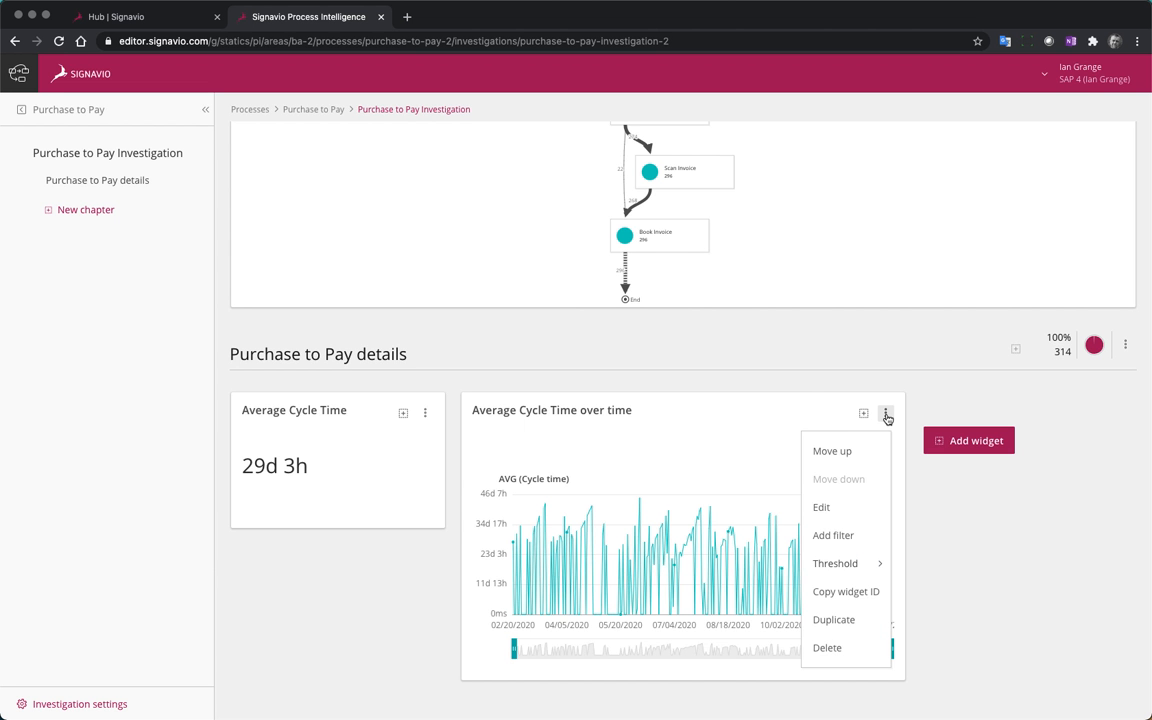
left_click(821, 507)
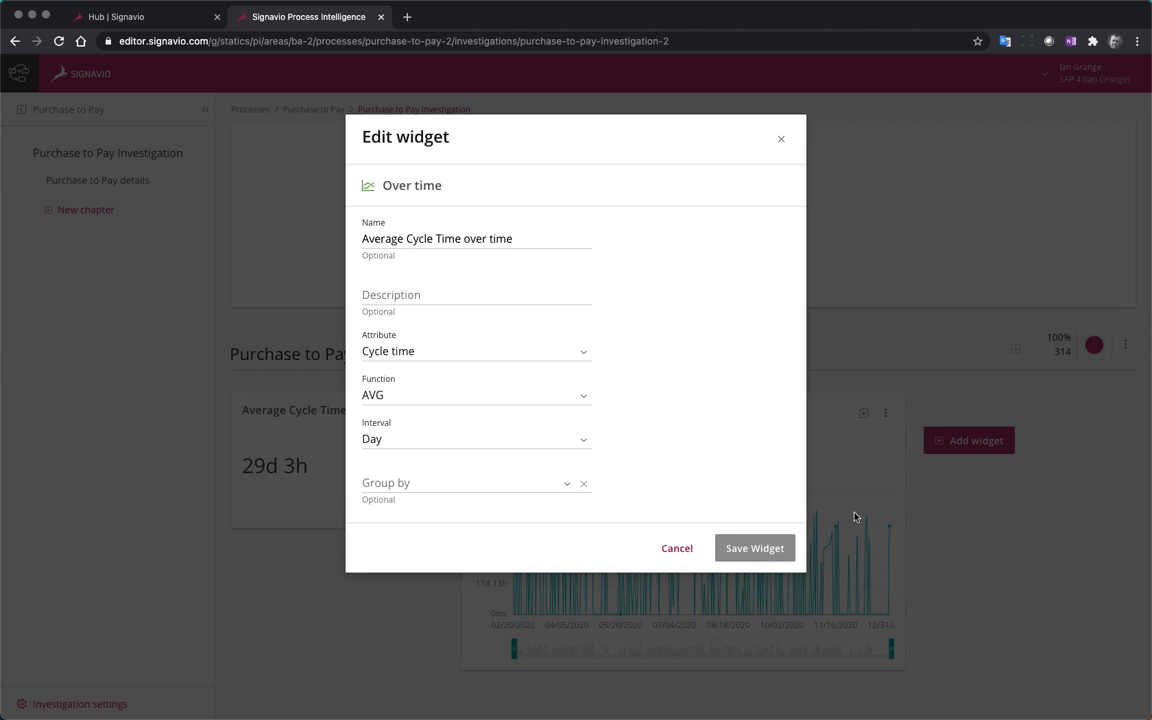
left_click(585, 441)
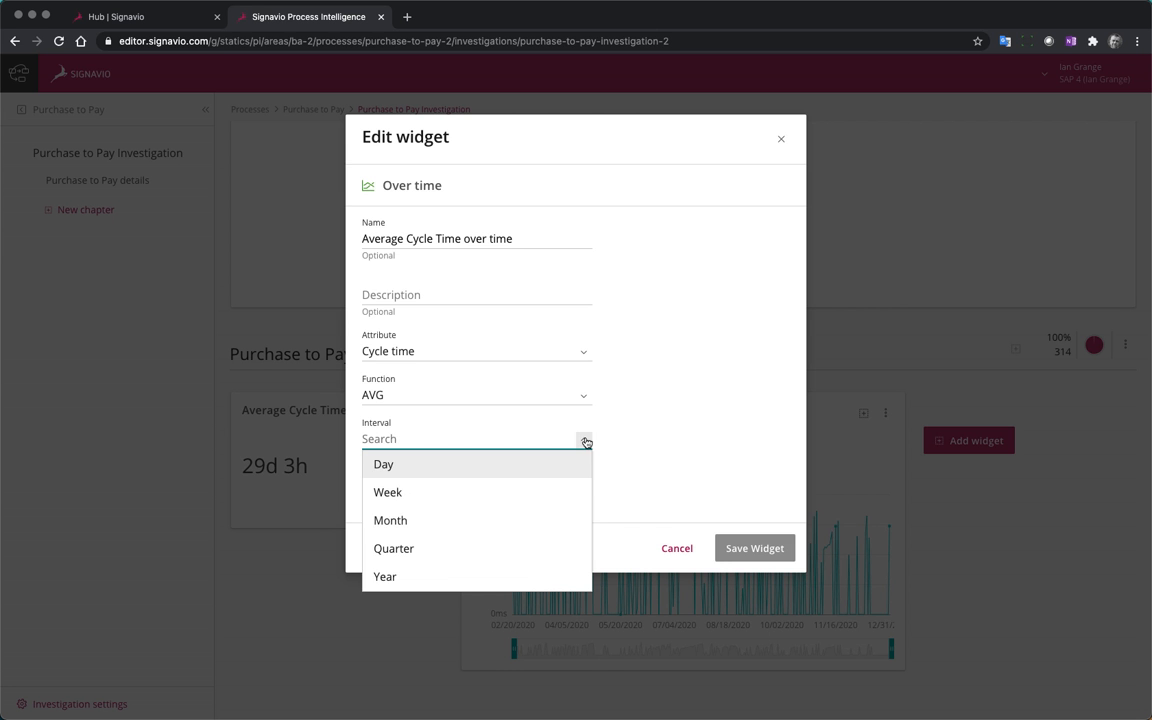
left_click(465, 520)
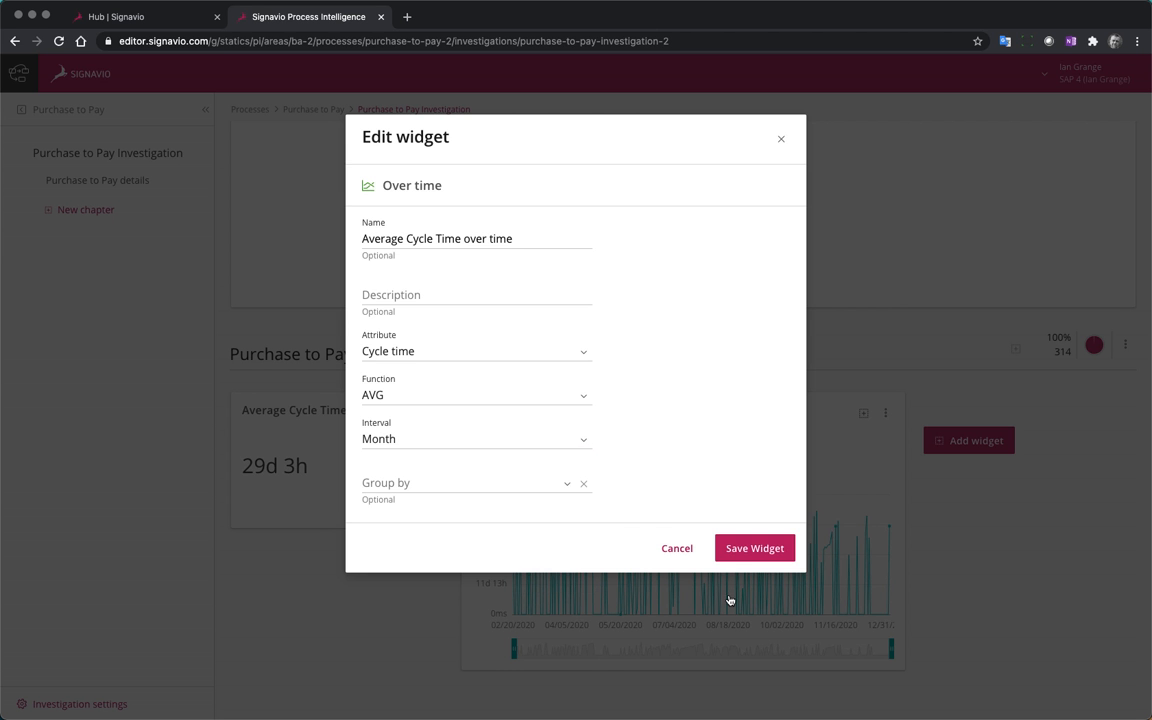
left_click(766, 550)
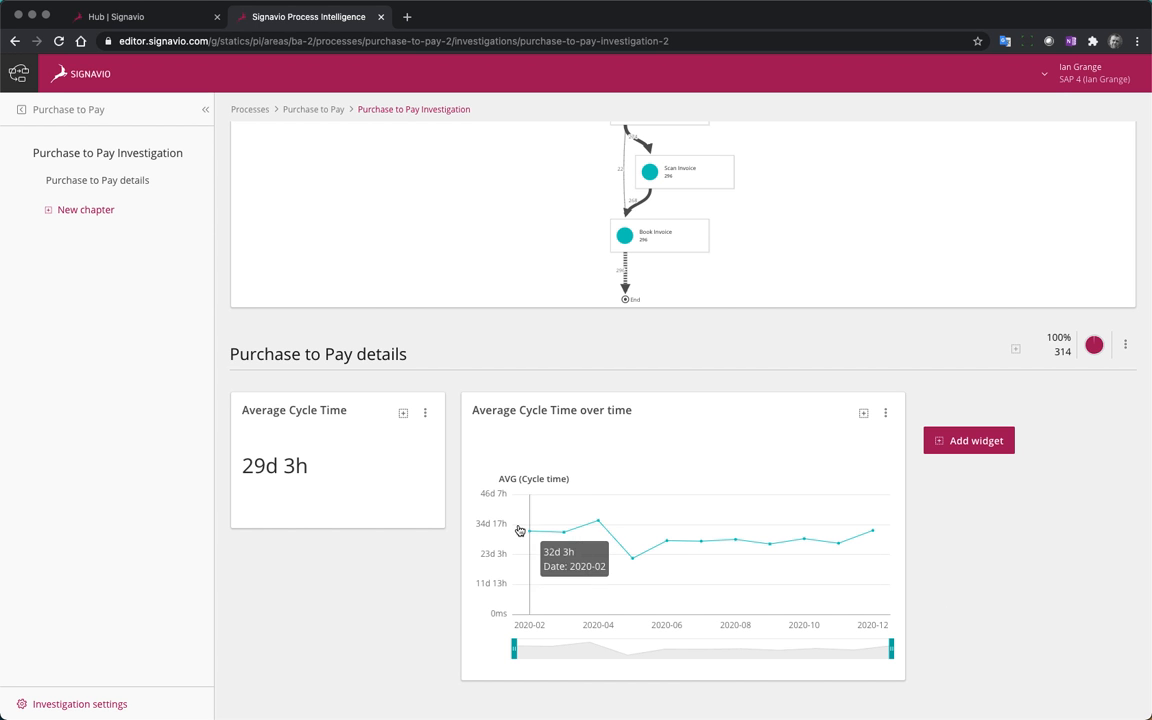
Create a distribution view from the Average Cycle Time over time widget and examine its spread of cycle times
mouse_move(615, 556)
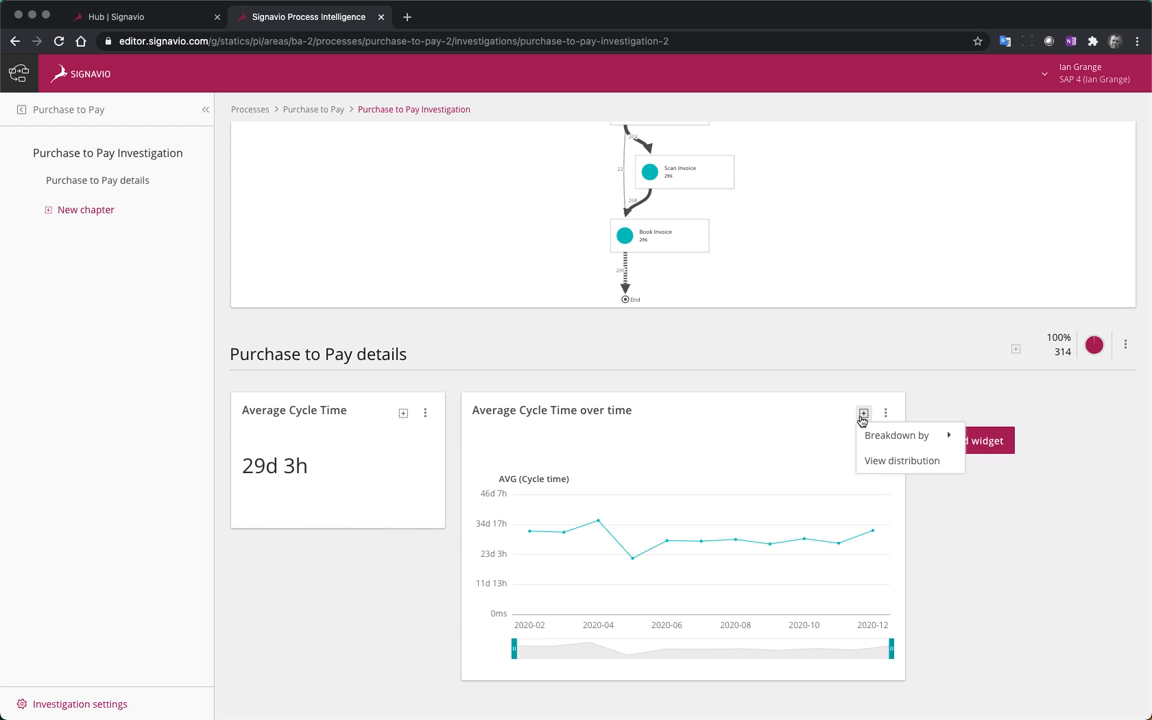
left_click(912, 465)
scroll(910, 563, "down", 5)
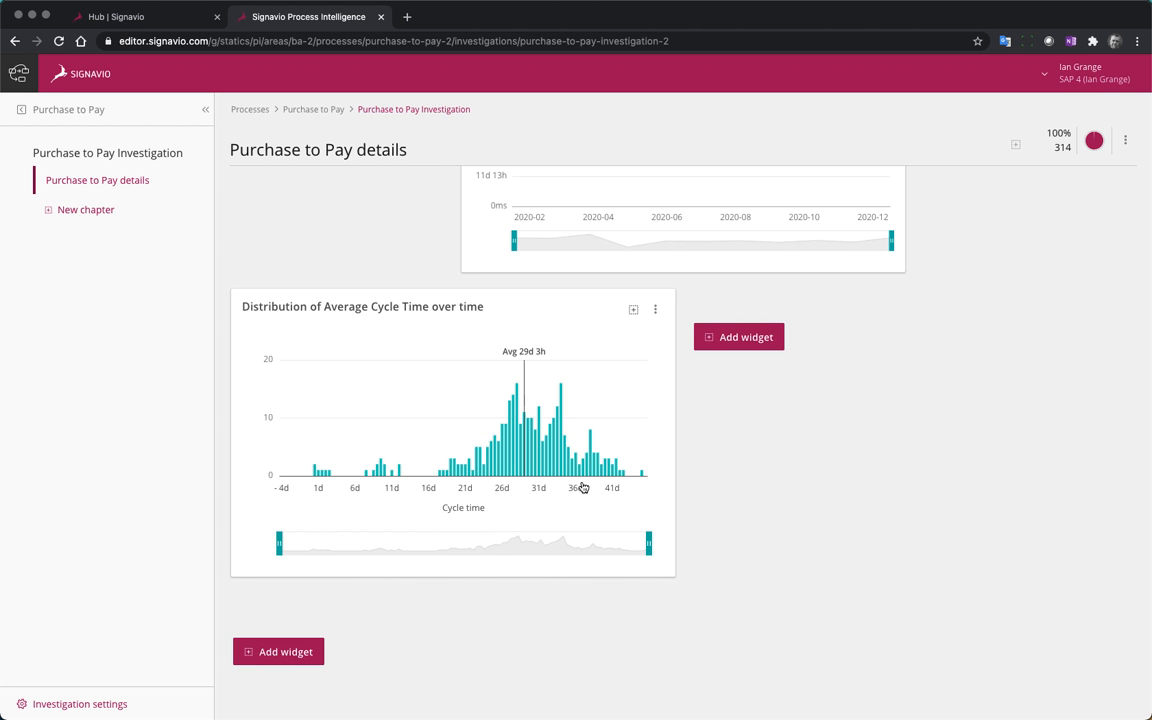
mouse_move(535, 483)
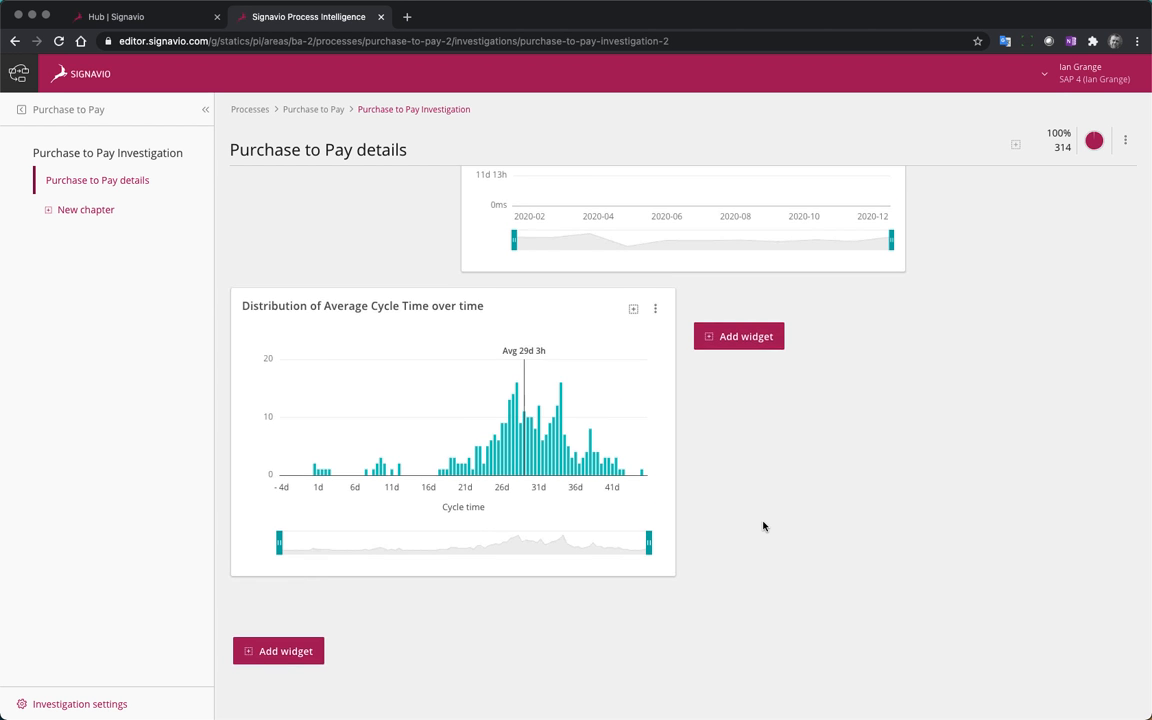
Start a new Breakdown widget beside the distribution chart and name it Requested By breakdown
scroll(763, 526, "down", 2)
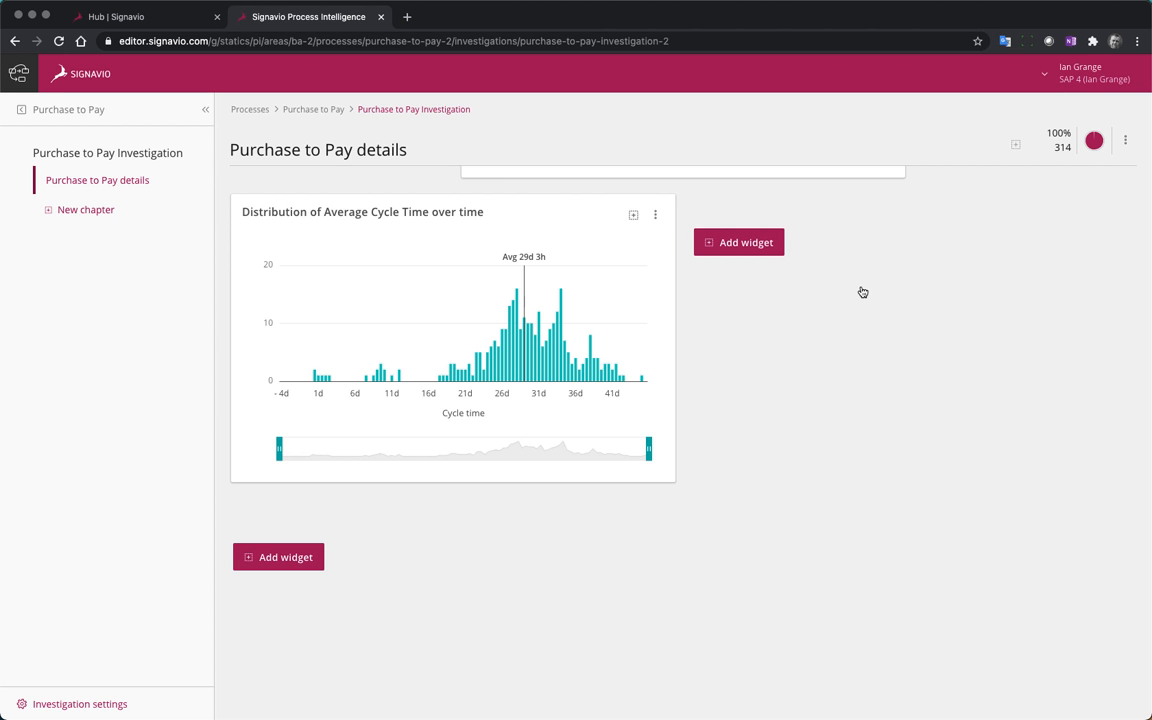
left_click(735, 242)
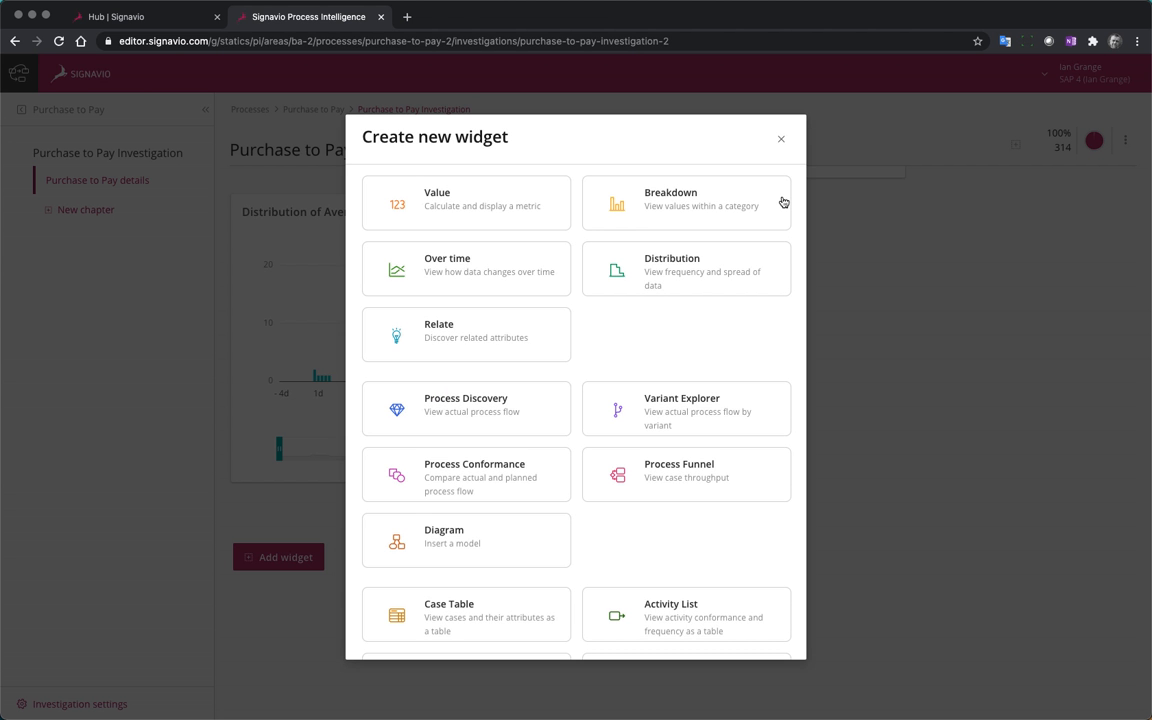
left_click(640, 186)
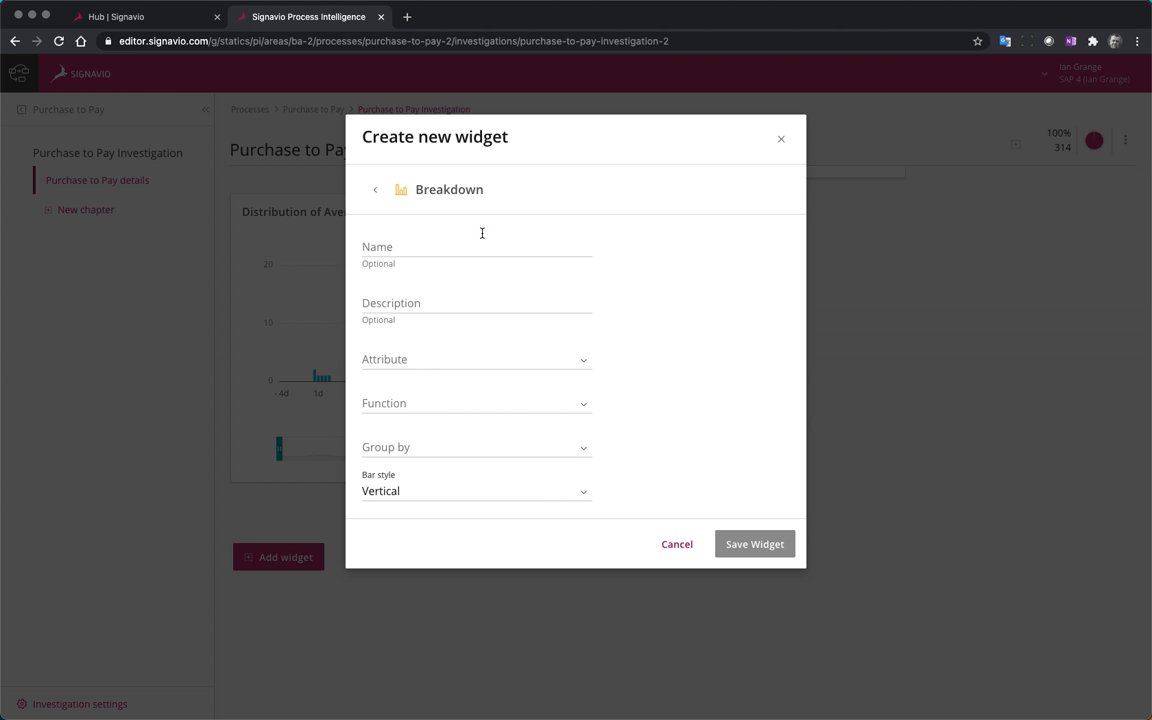
left_click(423, 244)
type("Re")
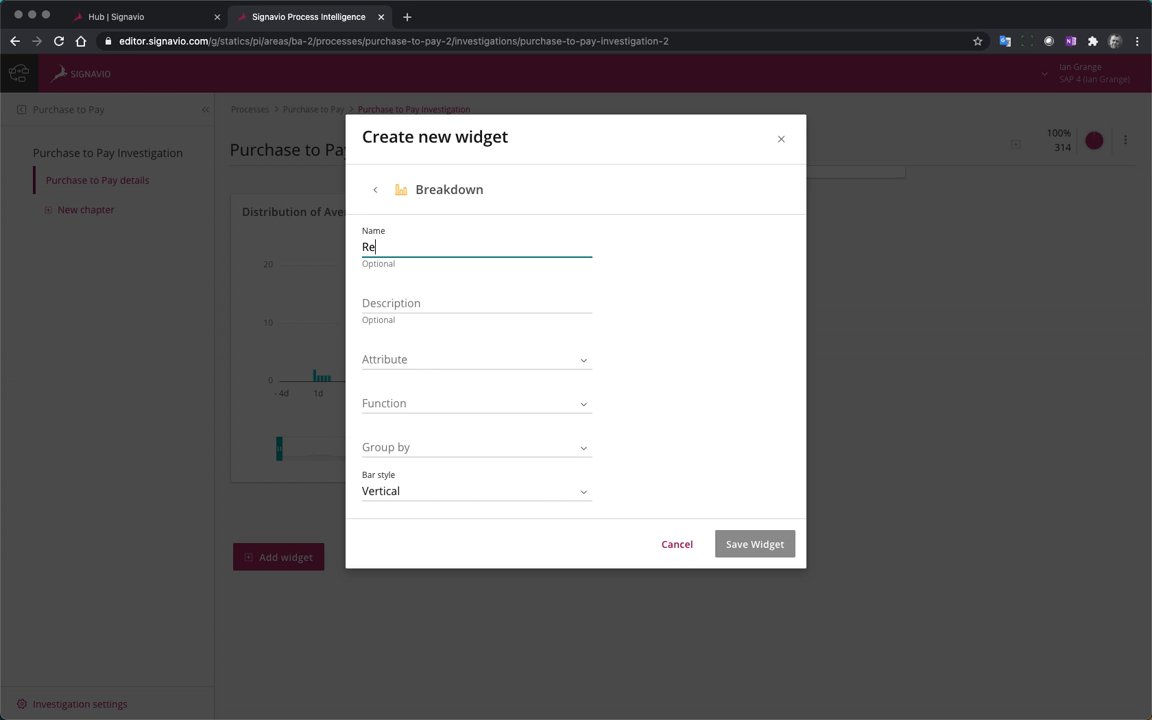
type("quested By breakdown")
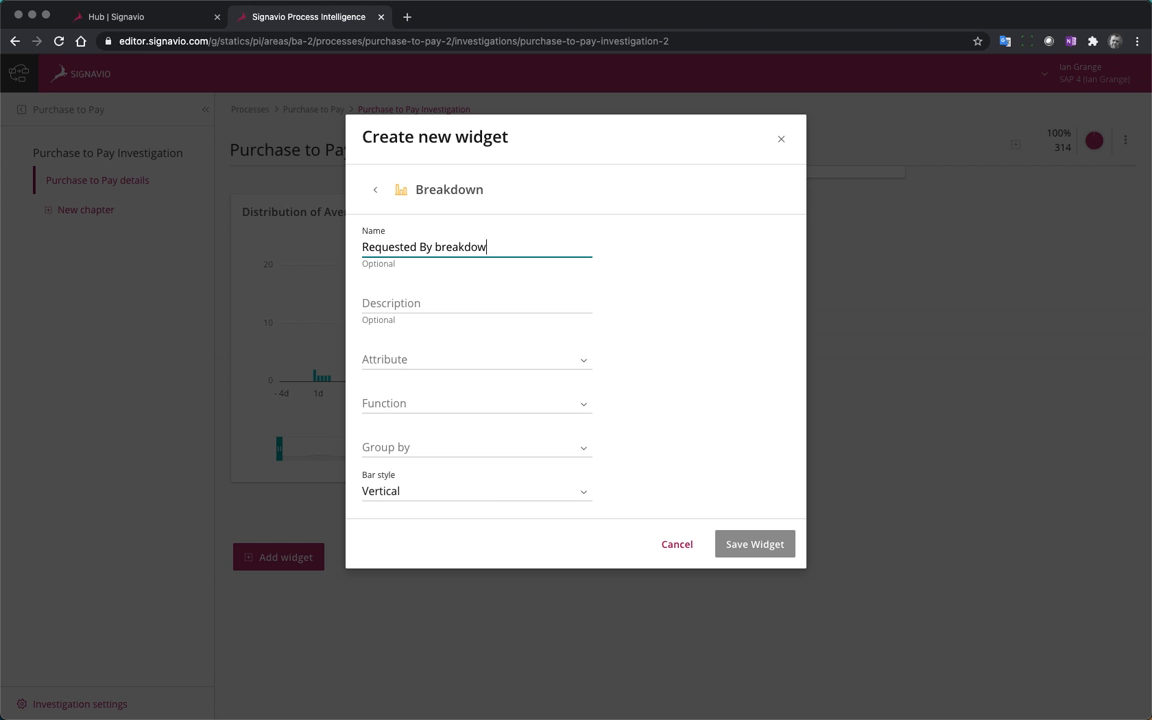
Configure the Breakdown widget to COUNT the Case attribute grouped by Requested By, with horizontal bars, and save it
left_click(581, 362)
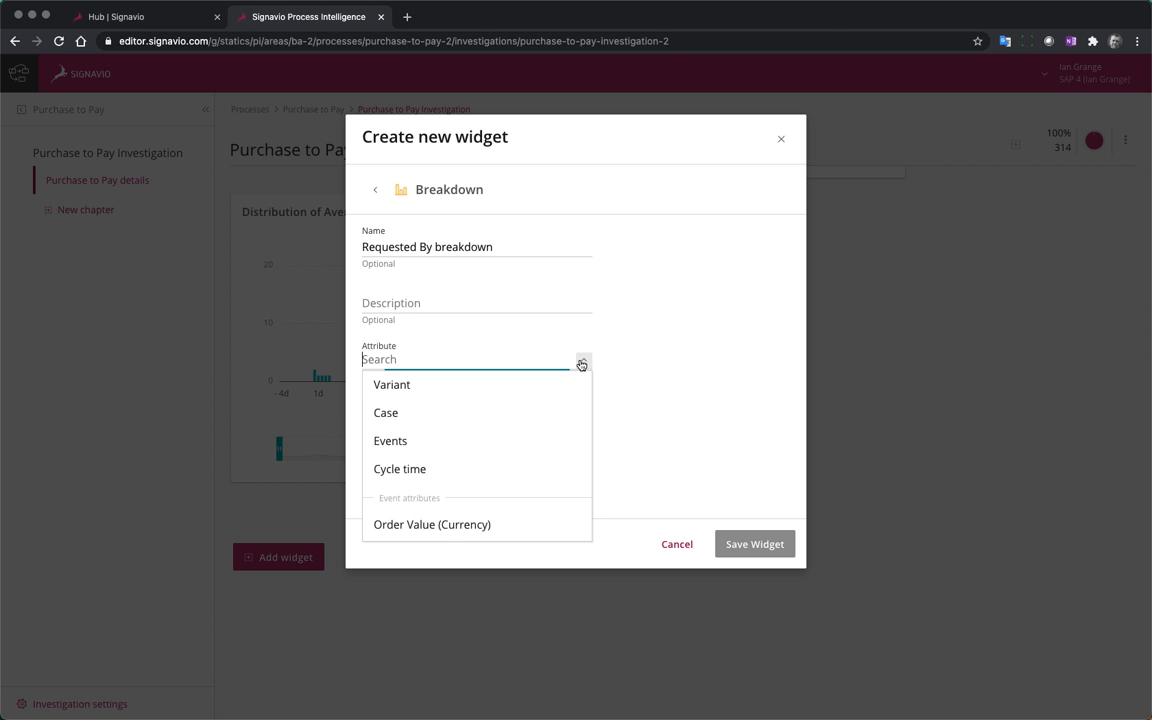
left_click(440, 418)
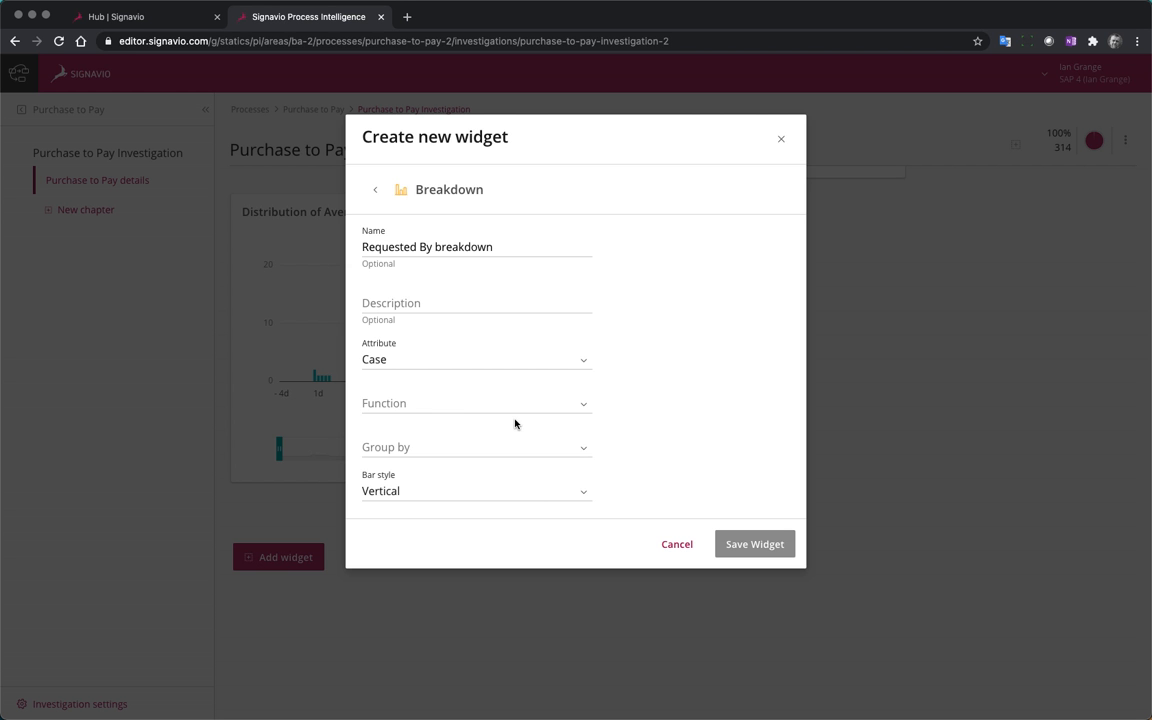
left_click(584, 405)
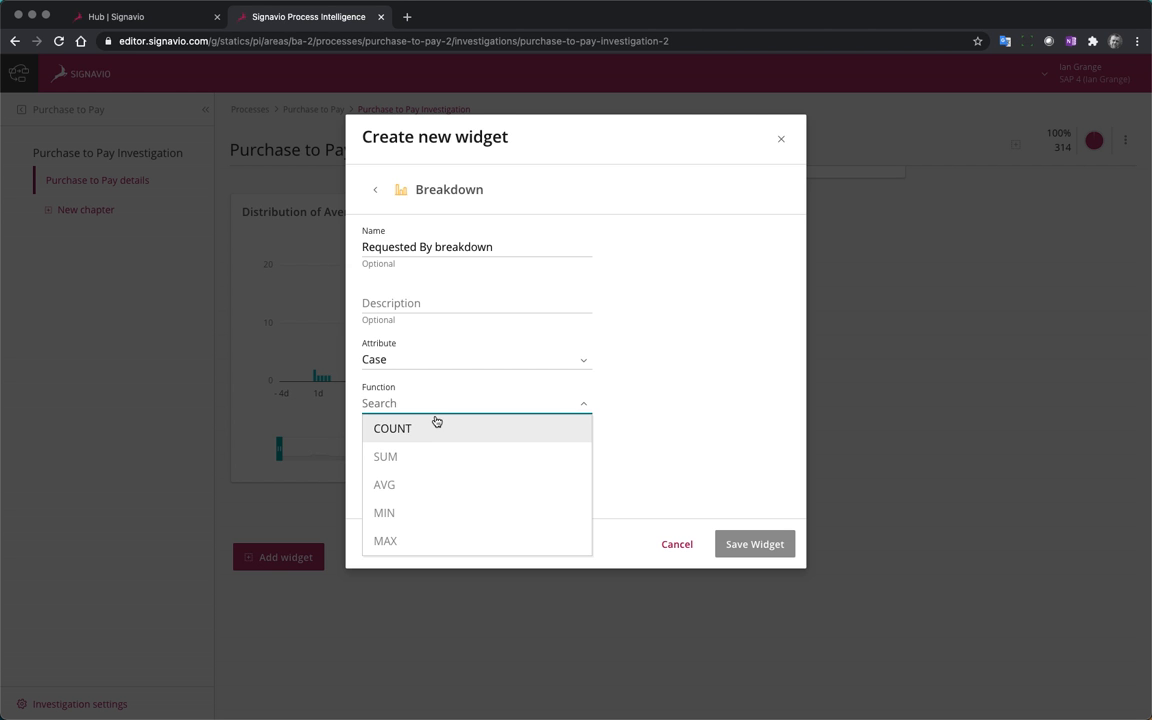
left_click(436, 425)
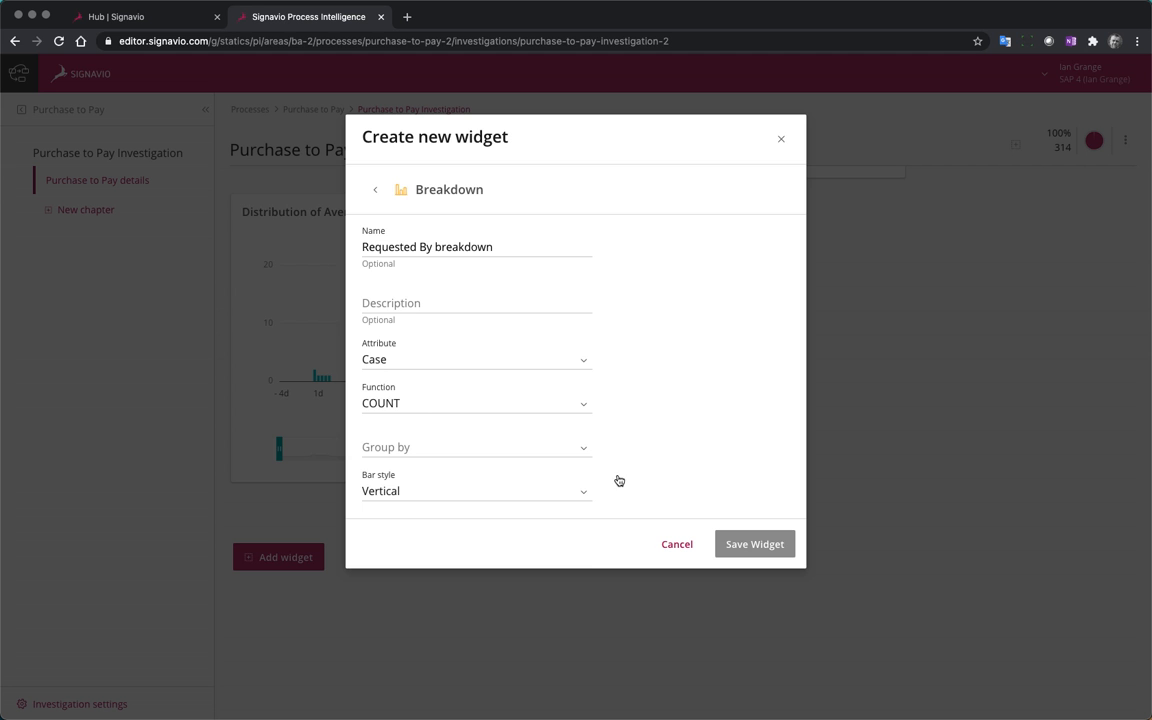
left_click(584, 448)
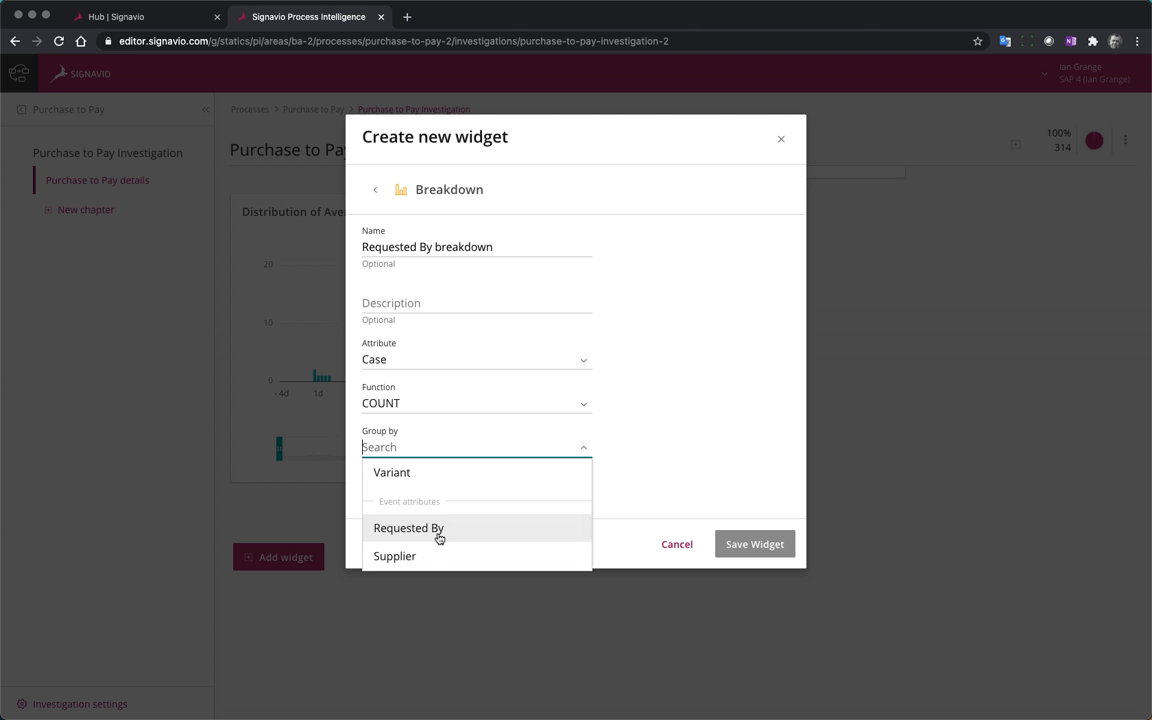
left_click(501, 528)
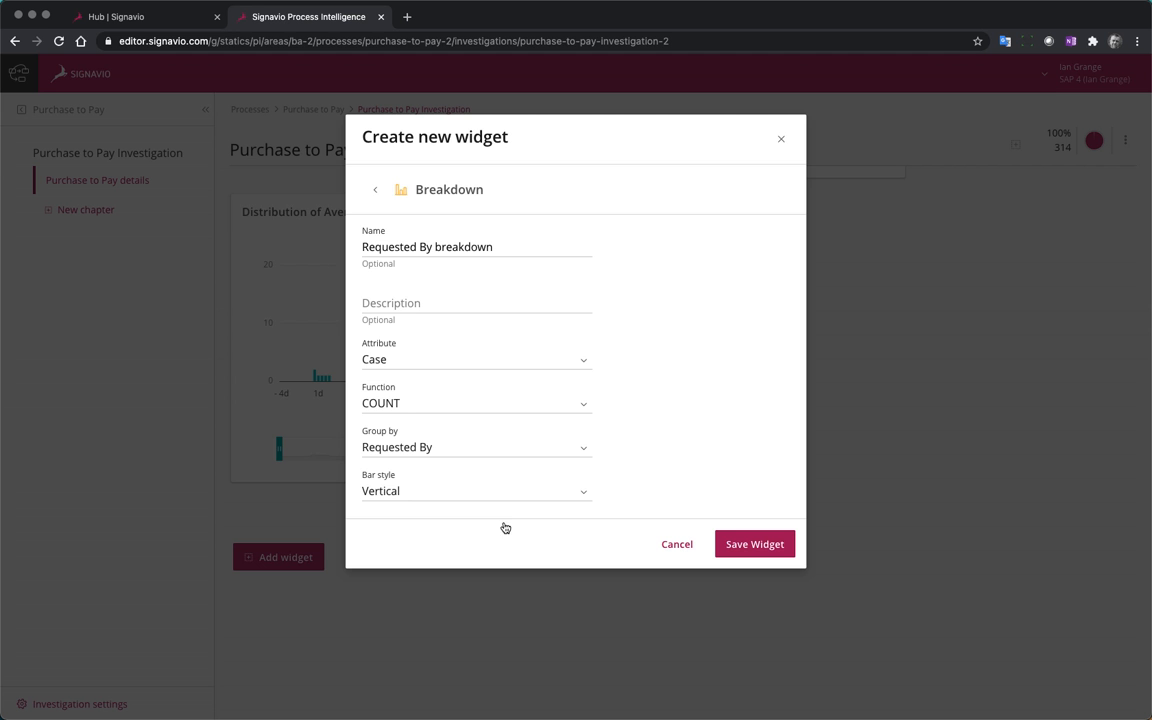
left_click(584, 490)
left_click(446, 549)
left_click(730, 547)
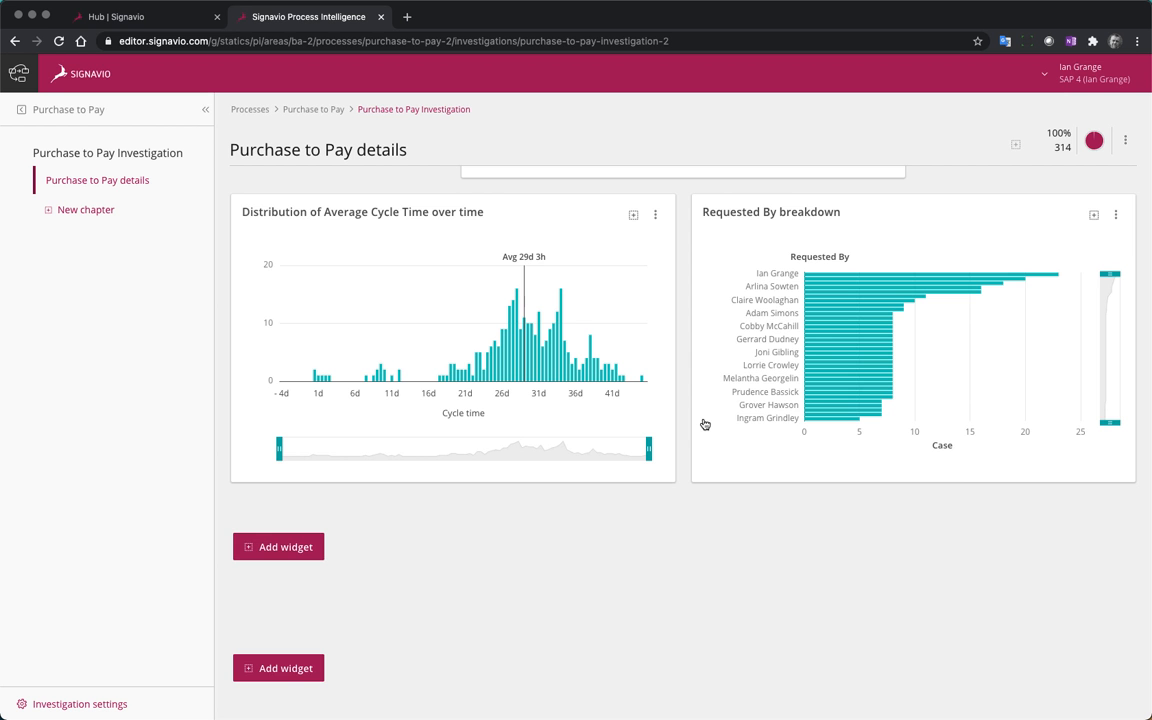
Narrow the displayed range of the Requested By breakdown chart to the ten requesters with the most cases
left_click_drag(1110, 422, 1117, 347)
scroll(1117, 334, "down", 1)
scroll(1117, 336, "up", 1)
scroll(1117, 345, "up", 1)
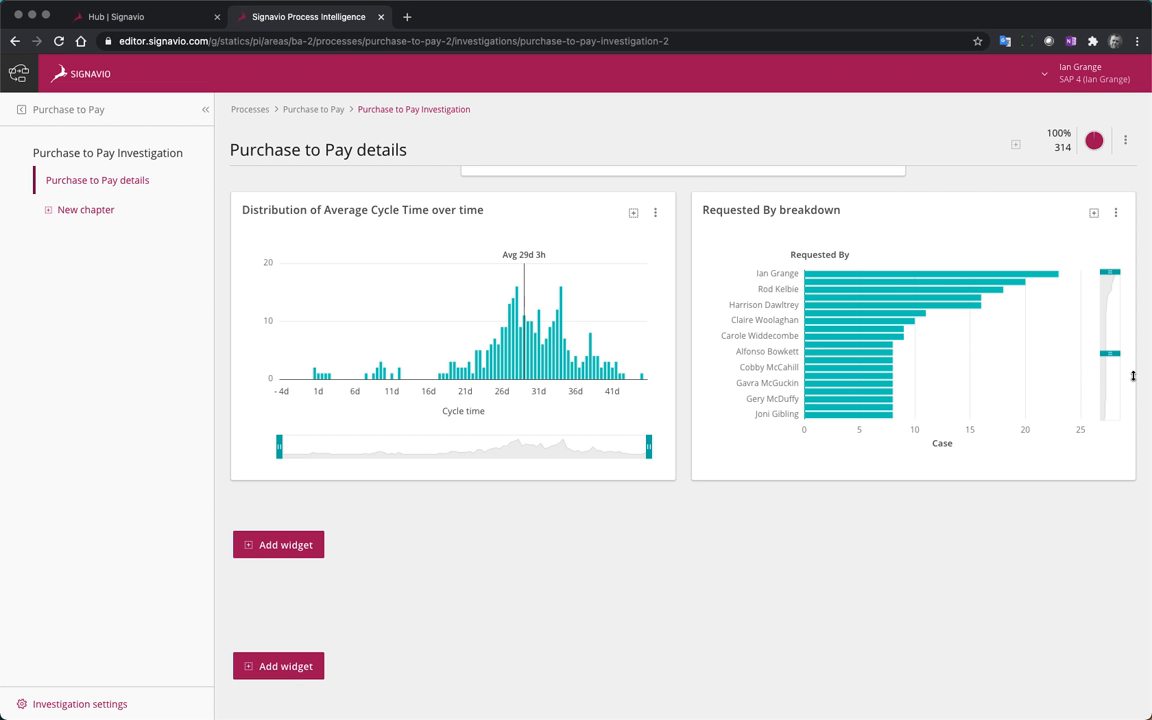
mouse_move(1117, 353)
left_click_drag(1117, 353, 1114, 313)
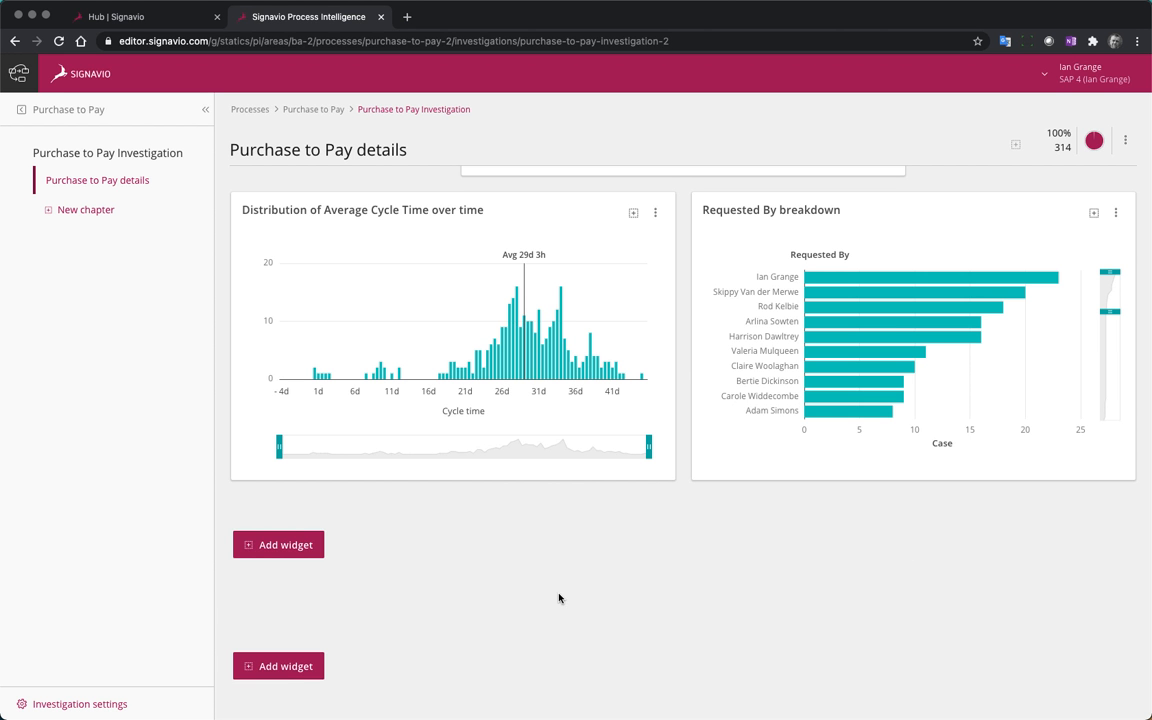
Add a Process Conformance widget to the chapter, leaving its name and description blank
left_click(278, 546)
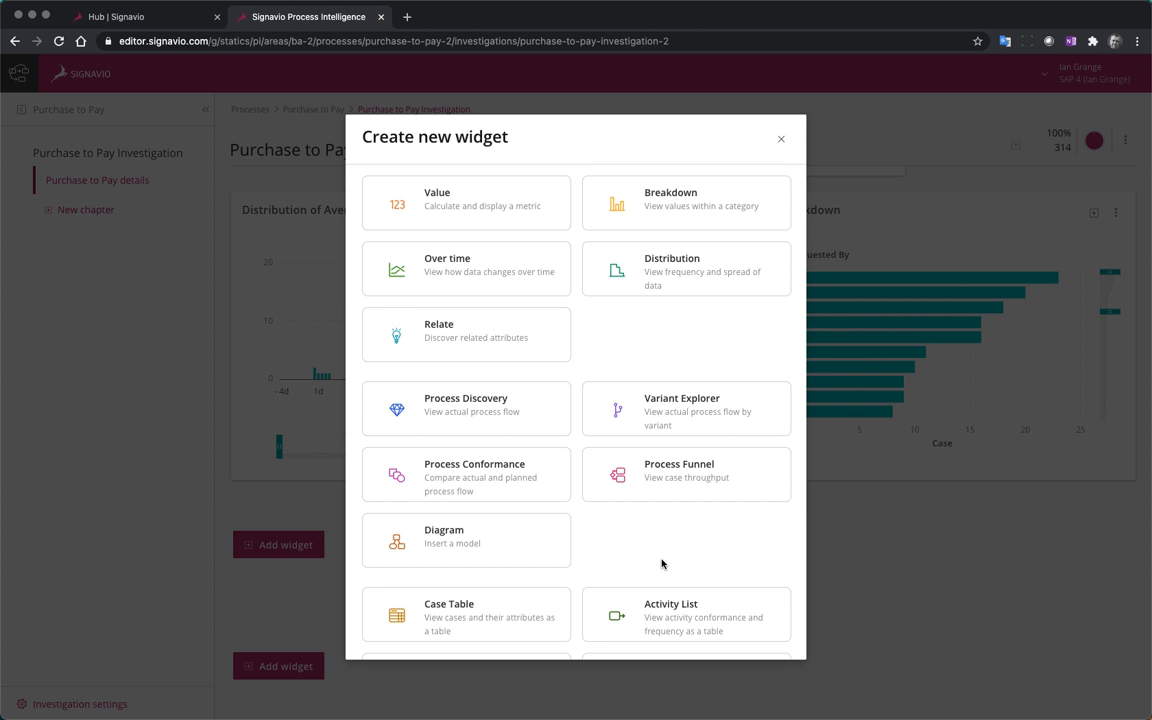
left_click(460, 484)
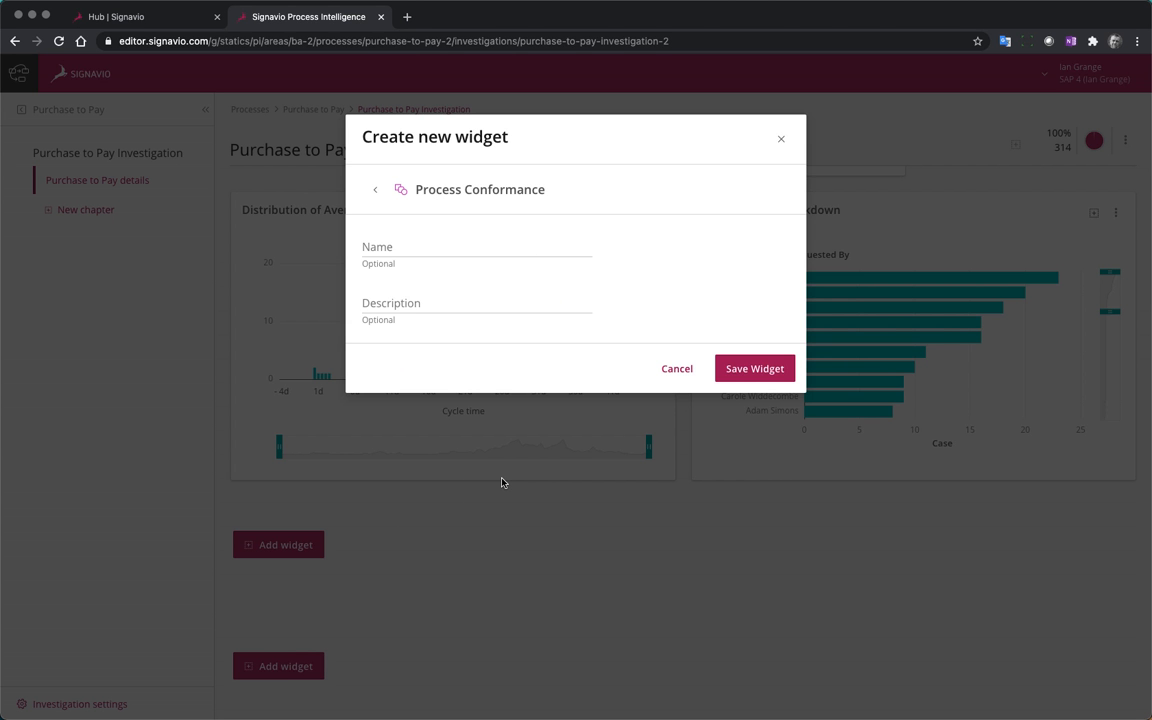
left_click(756, 370)
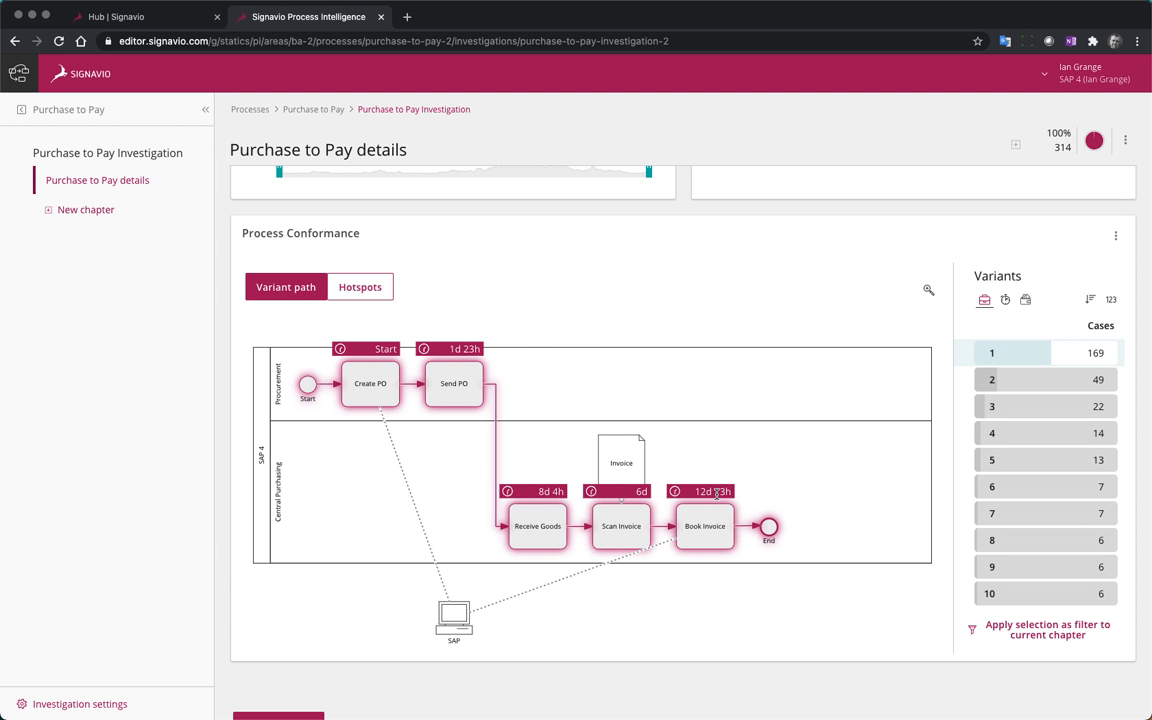
List the Process Conformance variants by cycle time and look through the whole list
left_click(1006, 300)
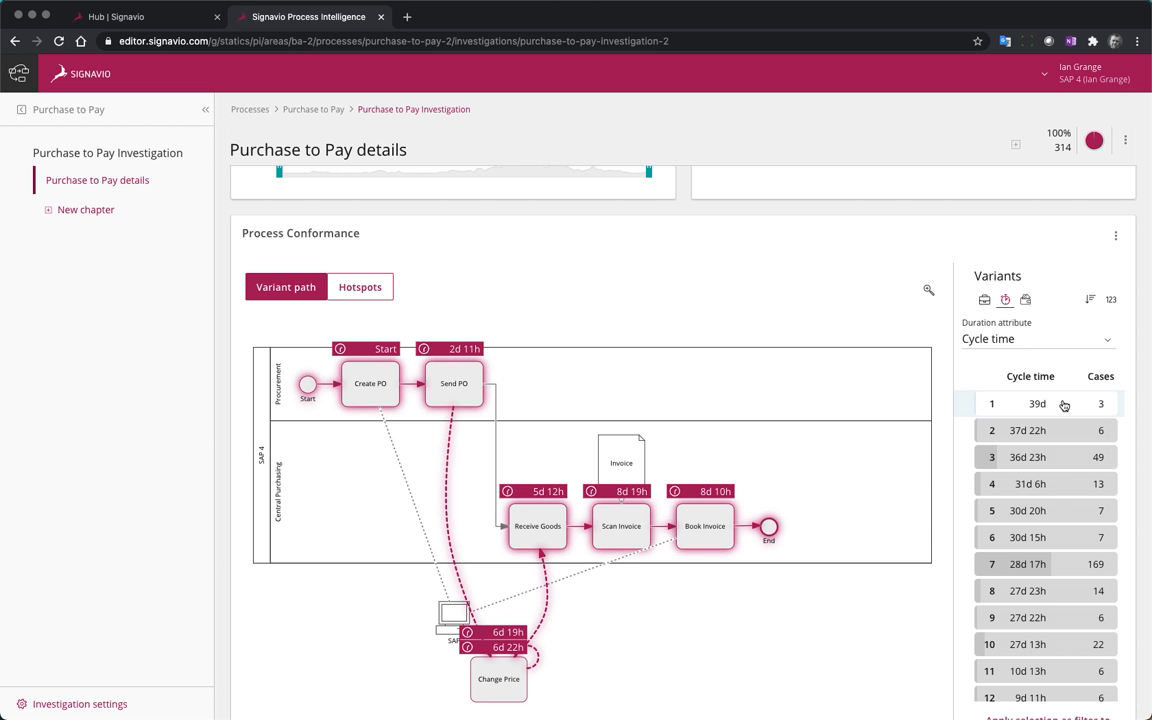
scroll(1058, 504, "down", 1)
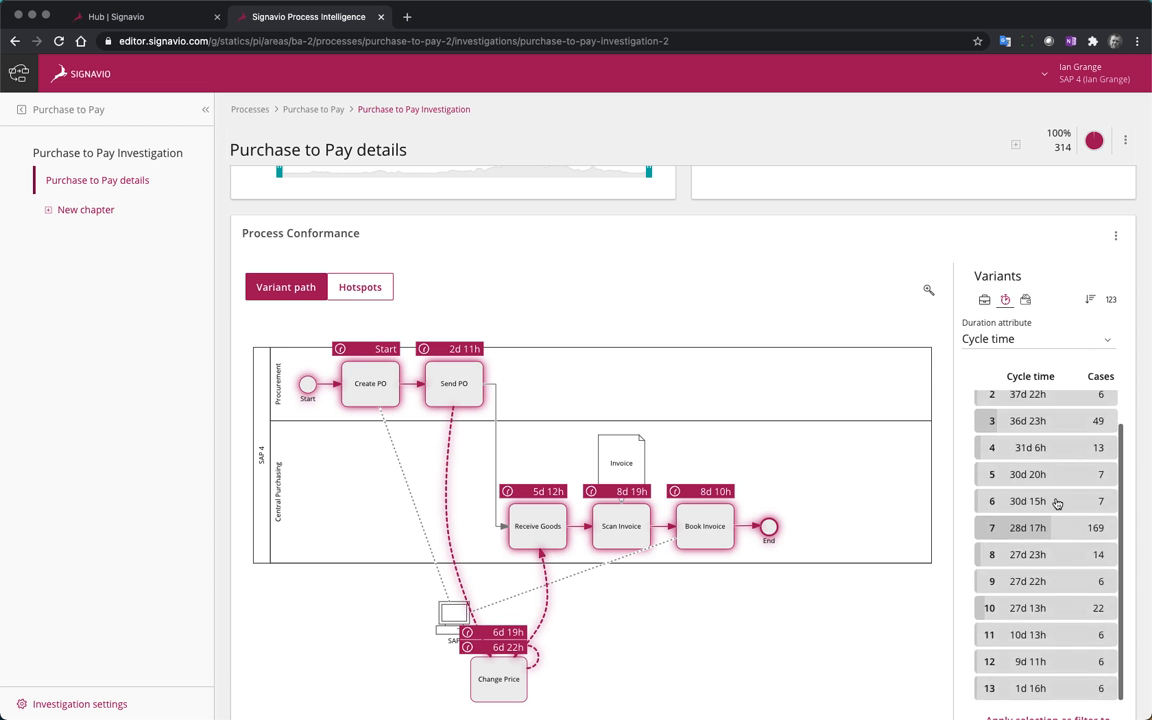
scroll(1060, 504, "up", 1)
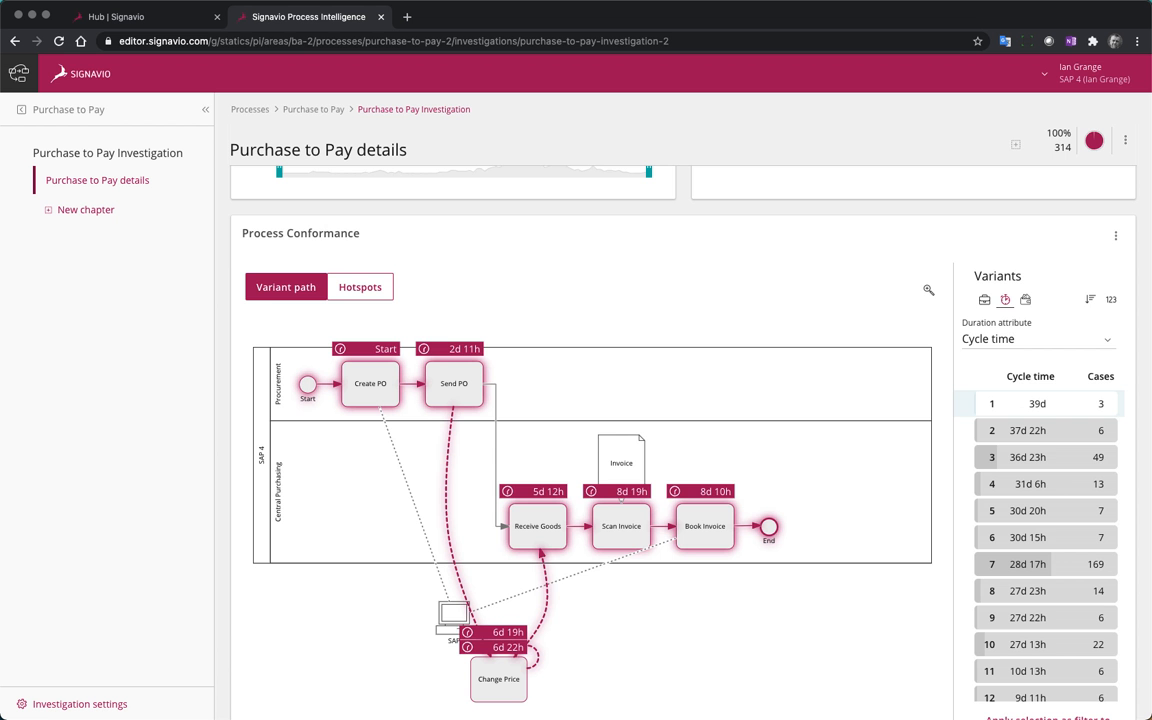
Add a Process Funnel widget with blank name and description, and raise its Sequence flows level to include more flows
scroll(617, 483, "down", 2)
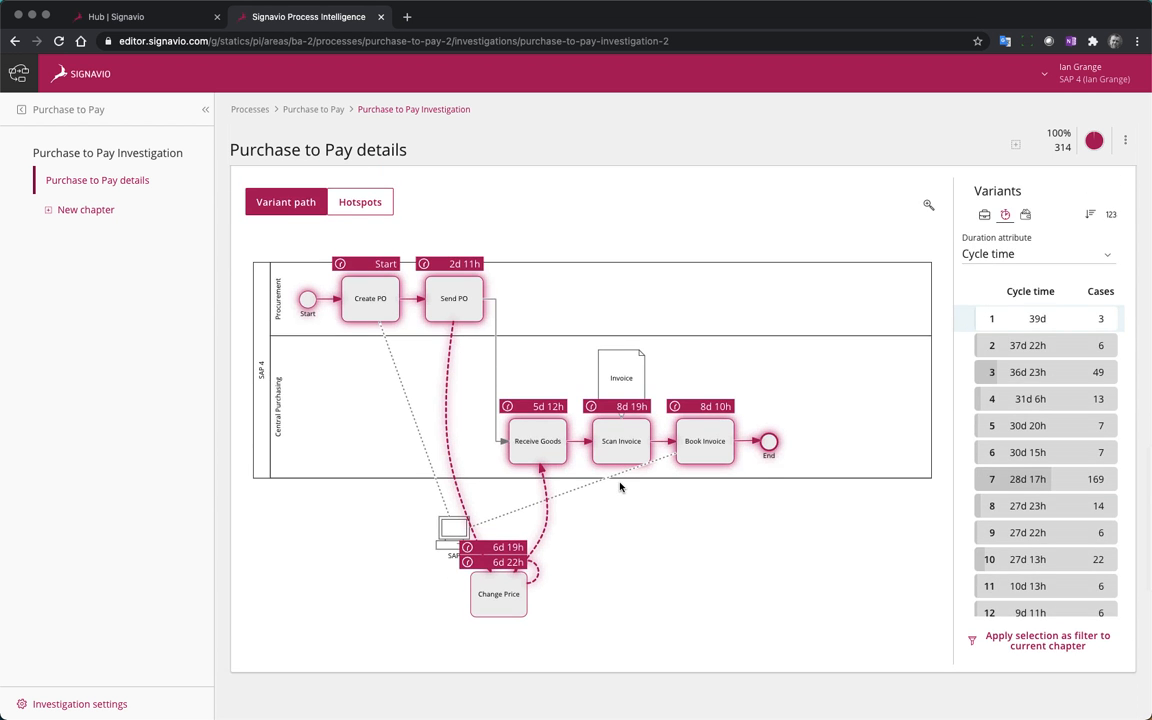
scroll(620, 485, "down", 5)
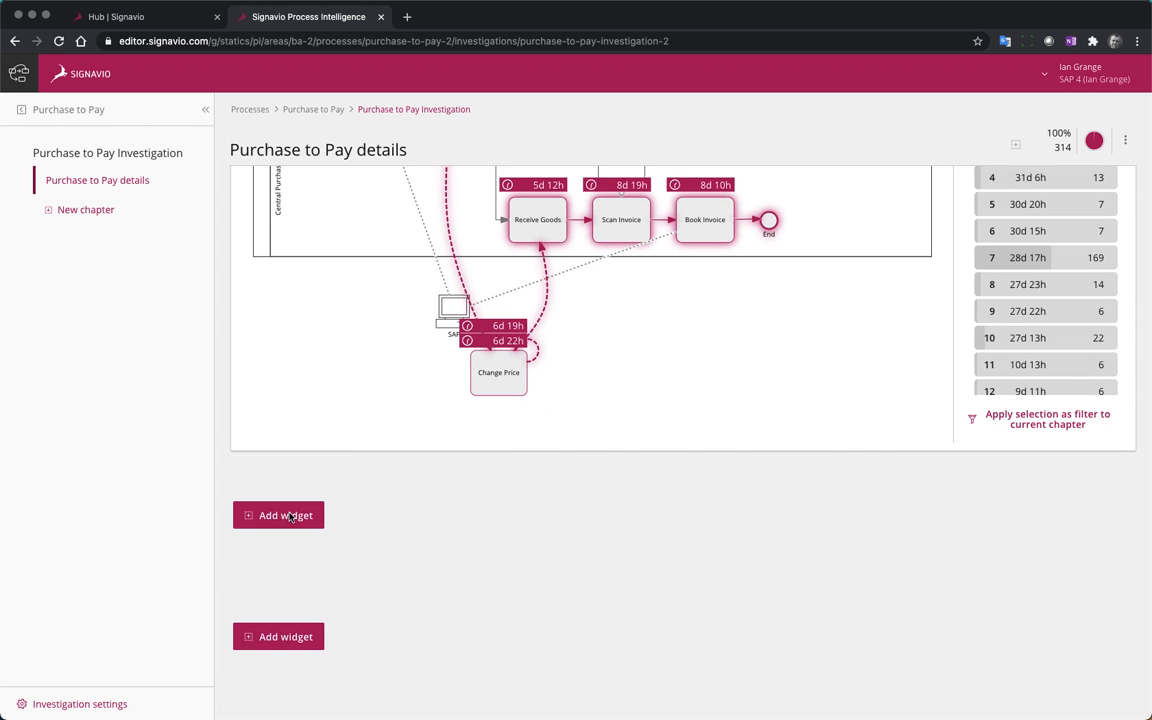
left_click(285, 516)
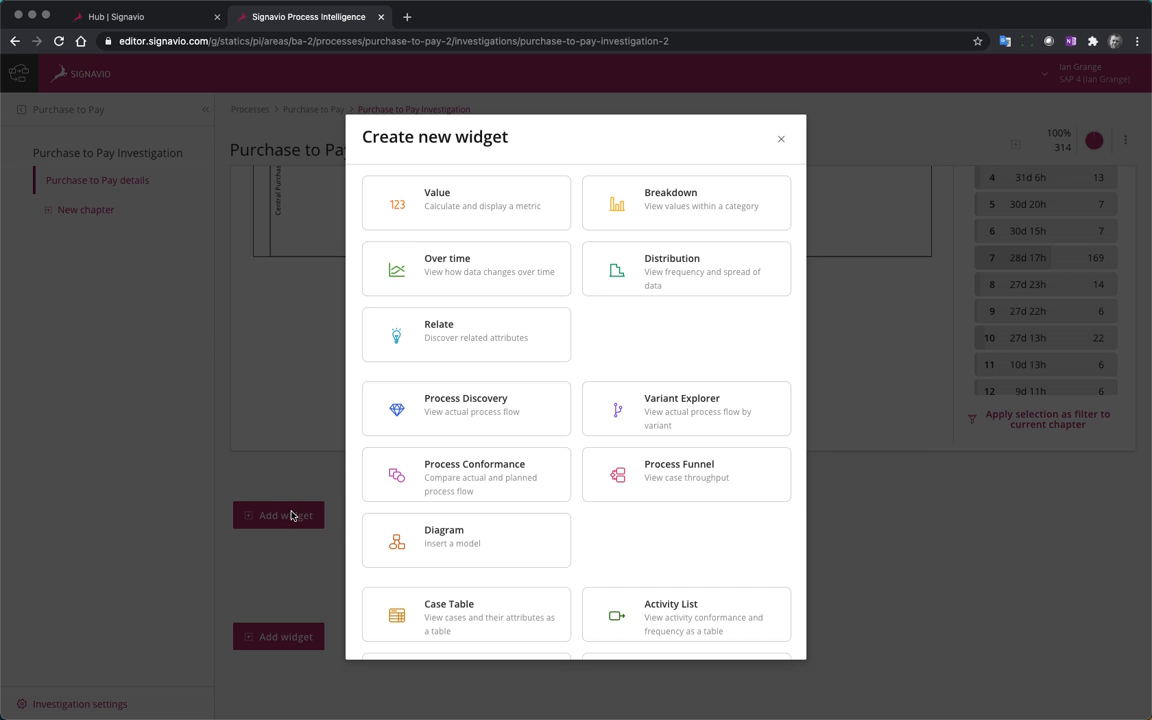
left_click(689, 482)
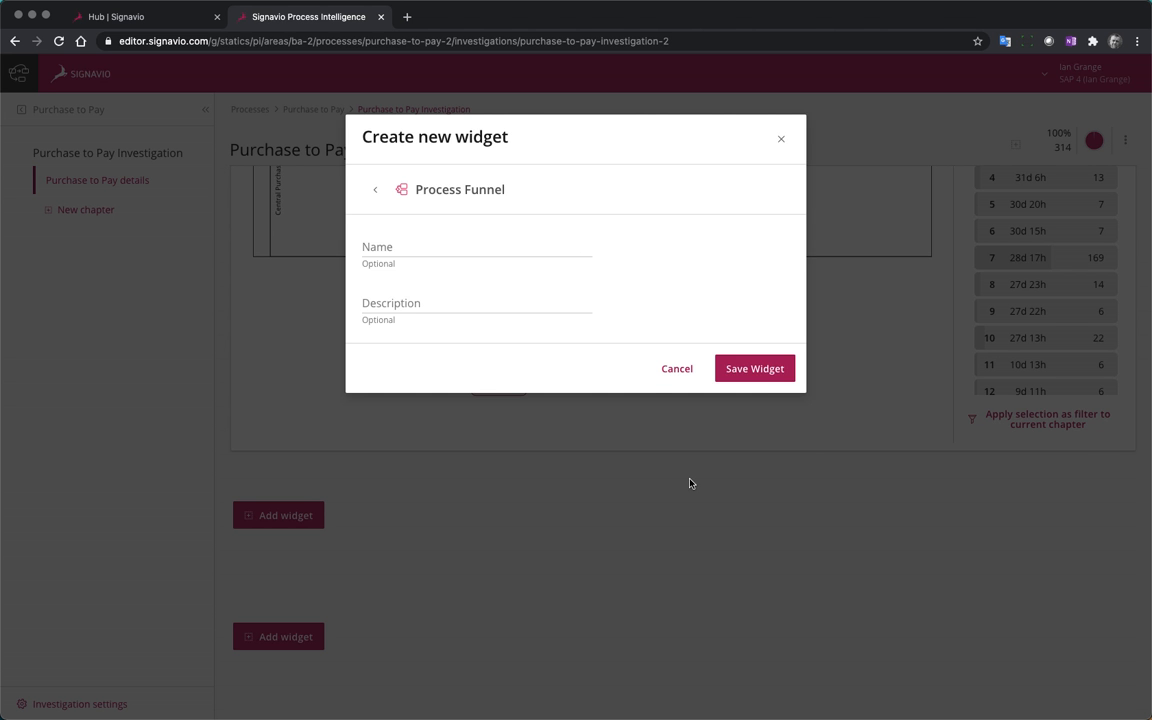
left_click(755, 370)
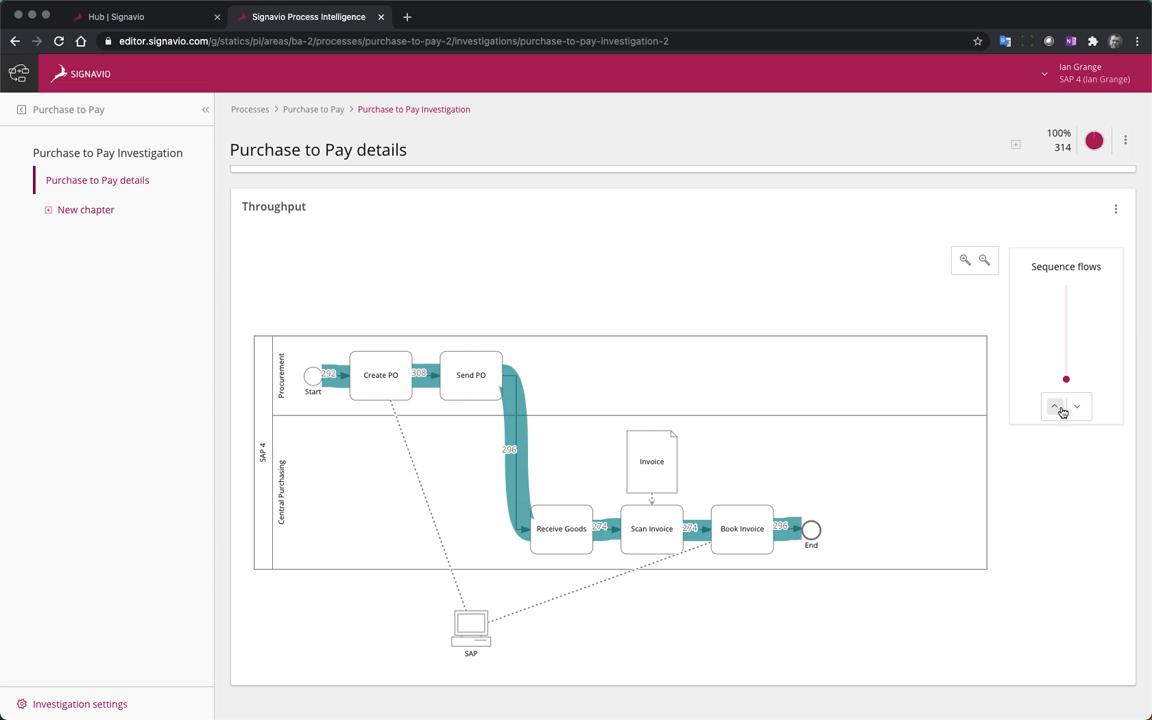
scroll(1056, 412, "up", 1)
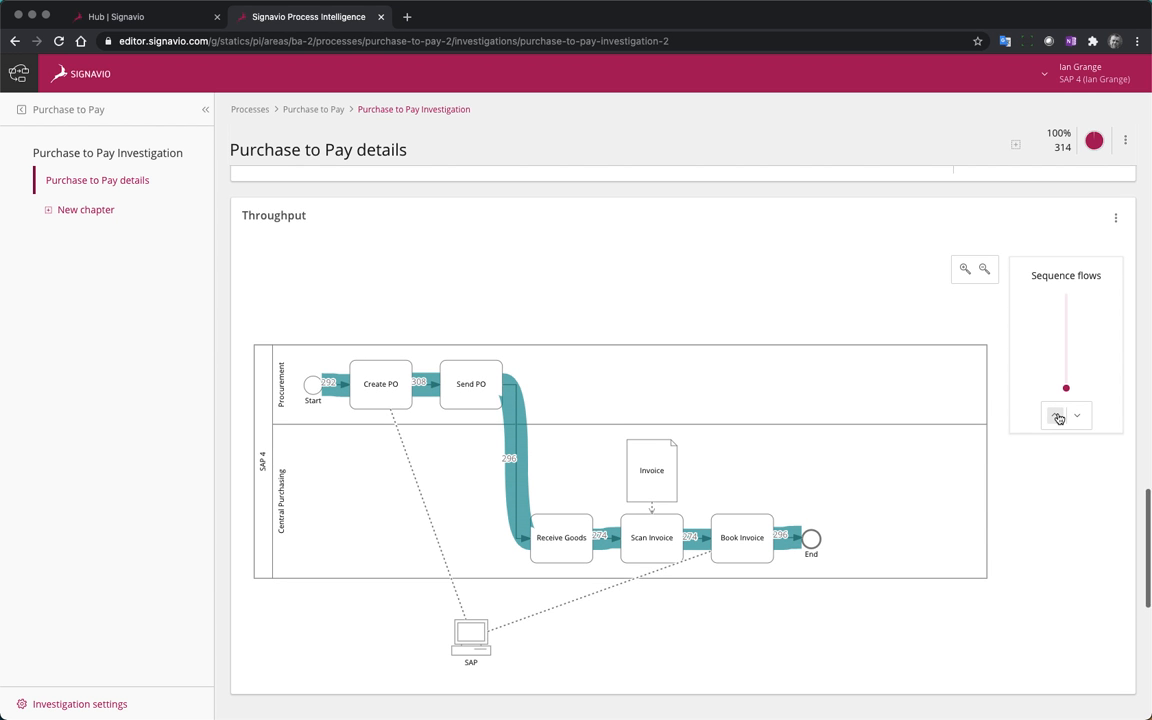
left_click(1057, 414)
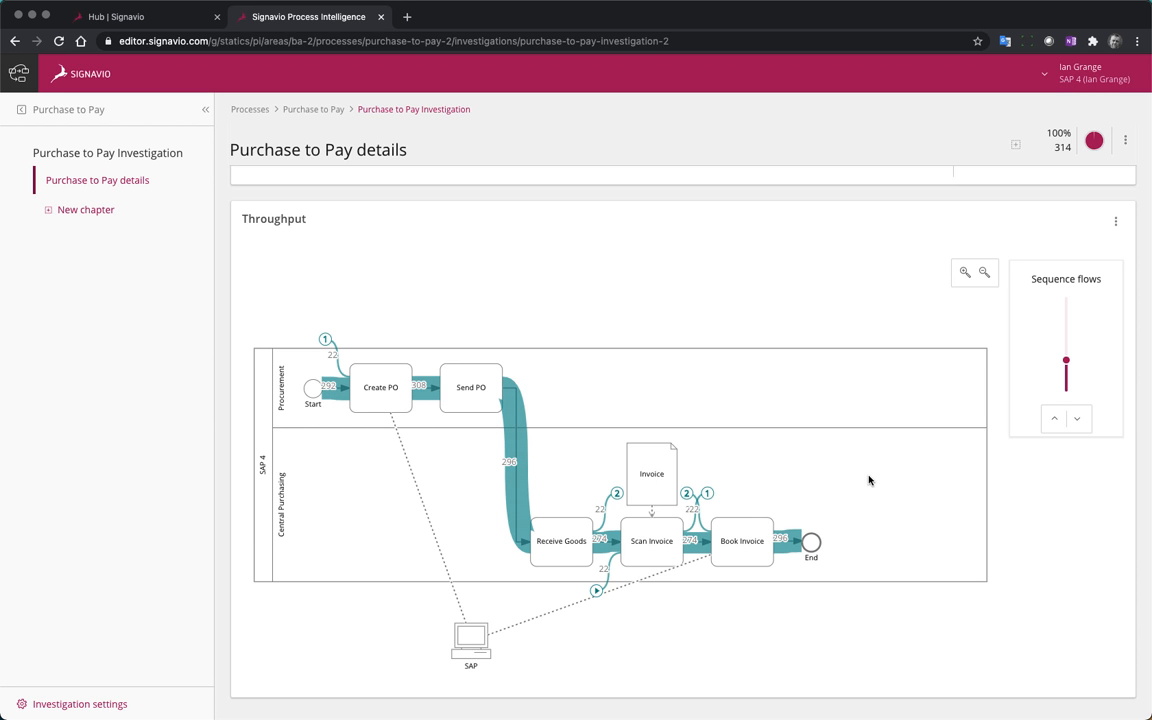
Add a Variant Explorer widget named "Variant Explorer" without conformance
scroll(871, 571, "down", 3)
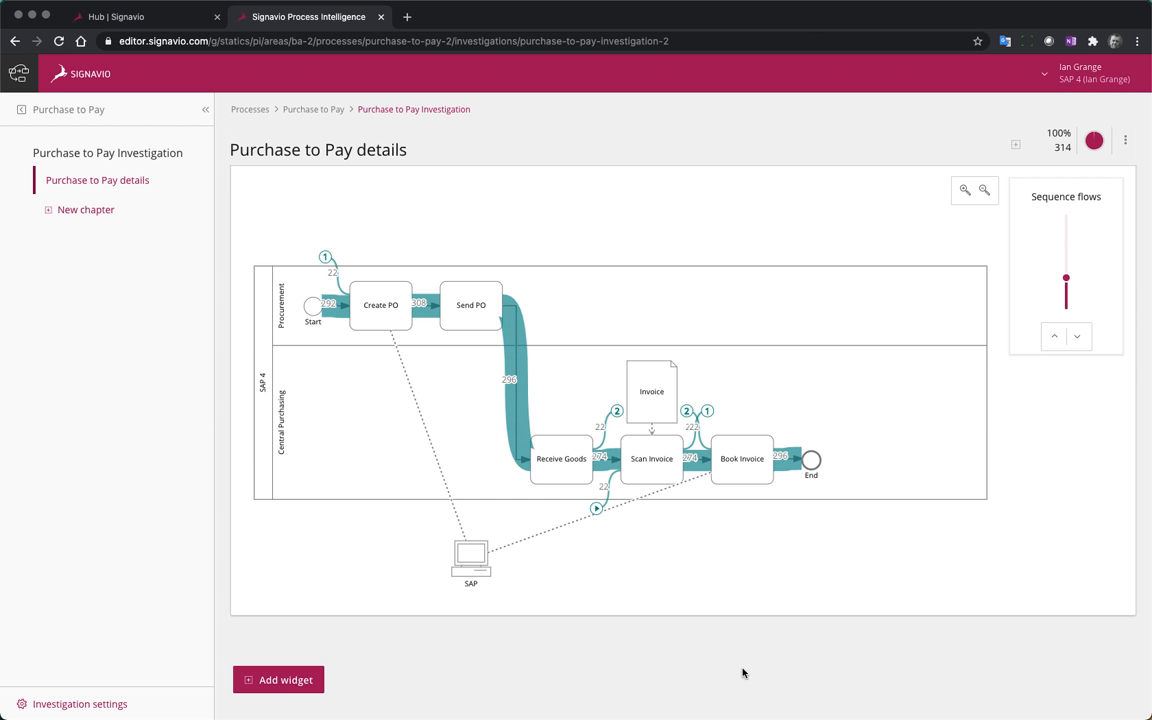
left_click(284, 681)
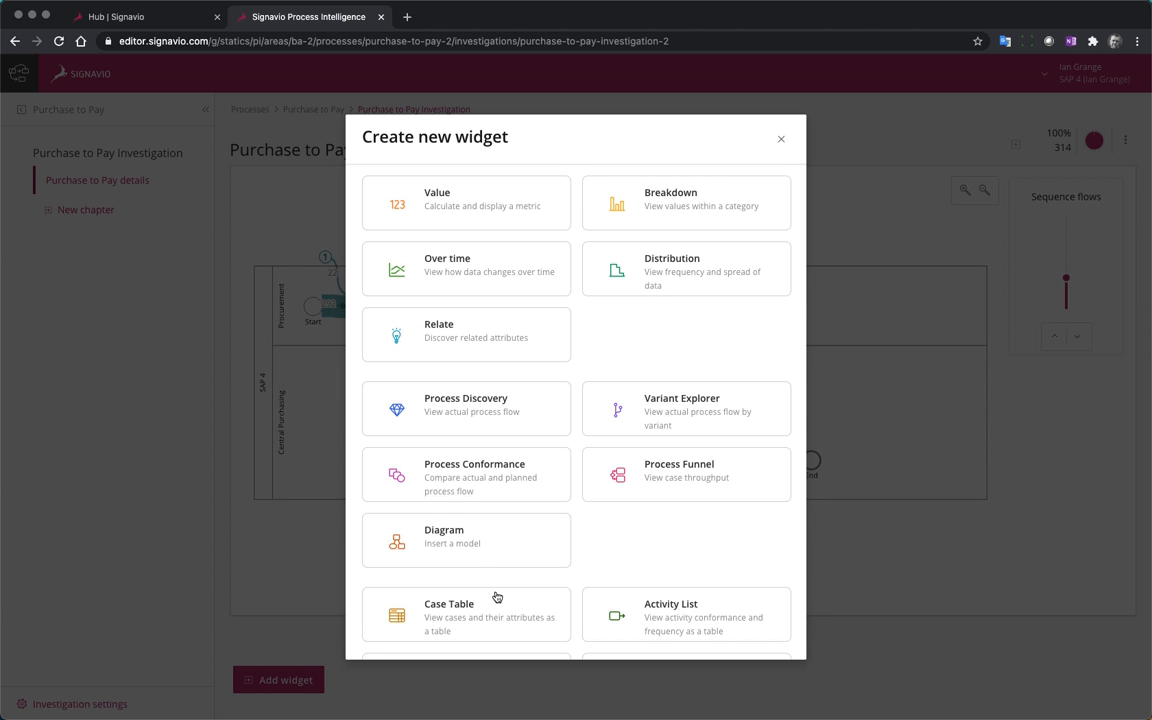
left_click(716, 414)
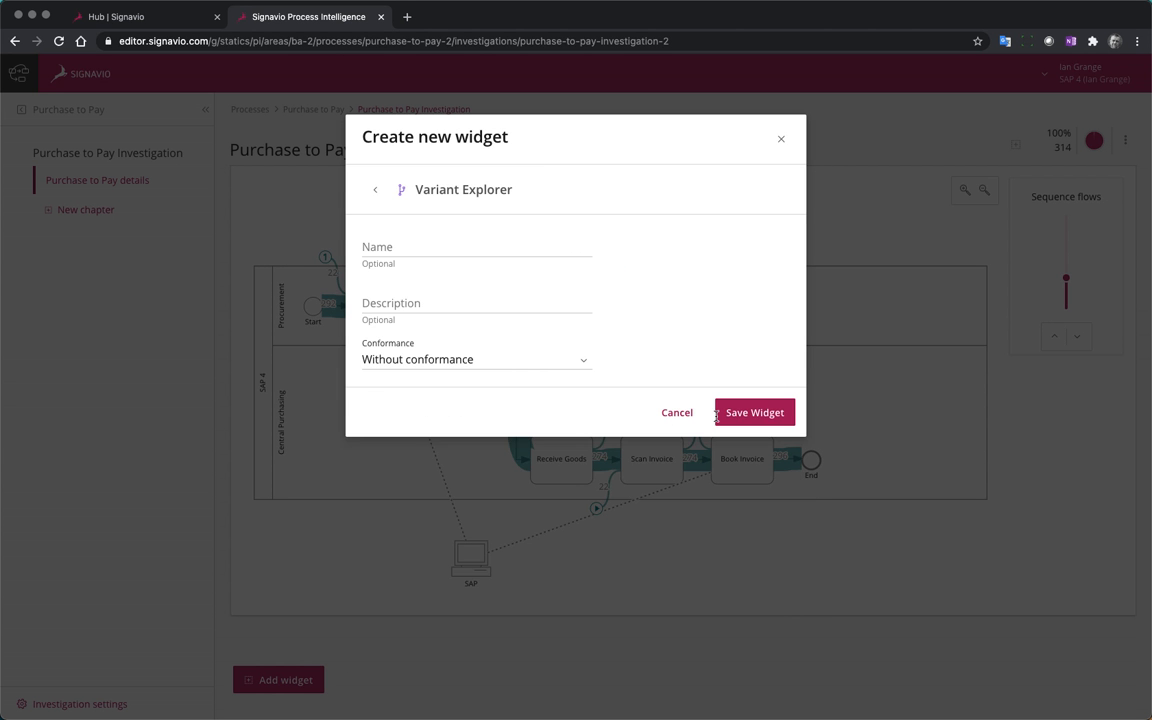
left_click(512, 250)
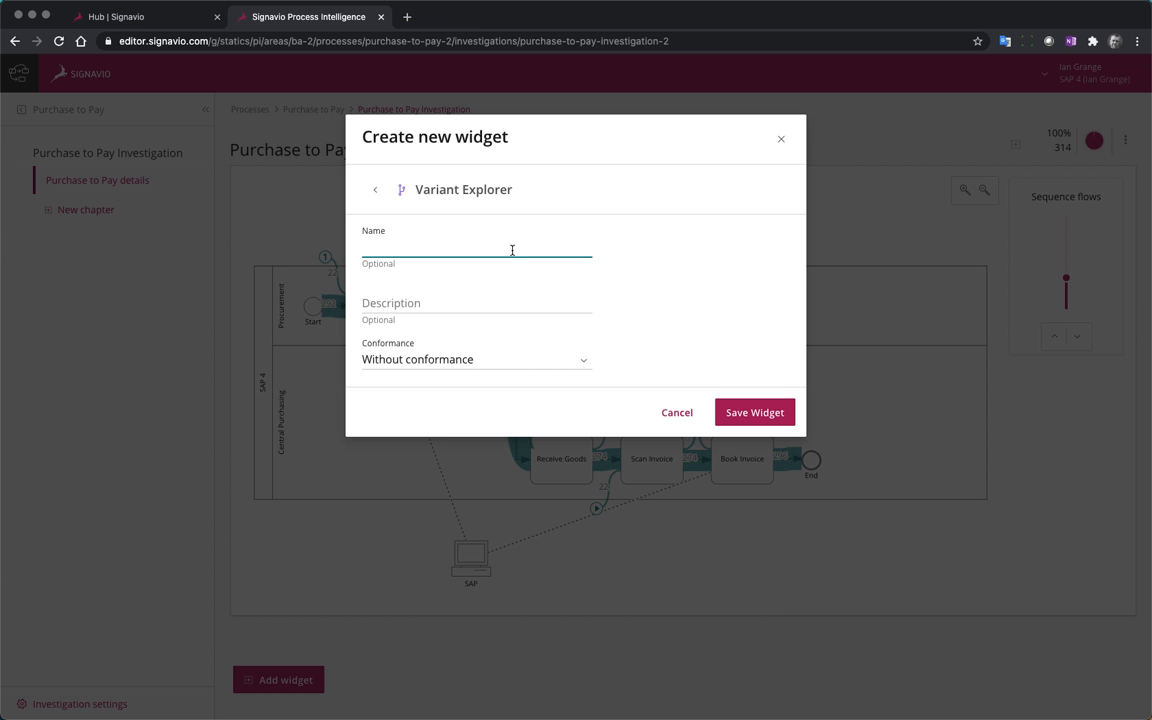
type("variant Explorer")
key("Home")
key("Delete")
type("V")
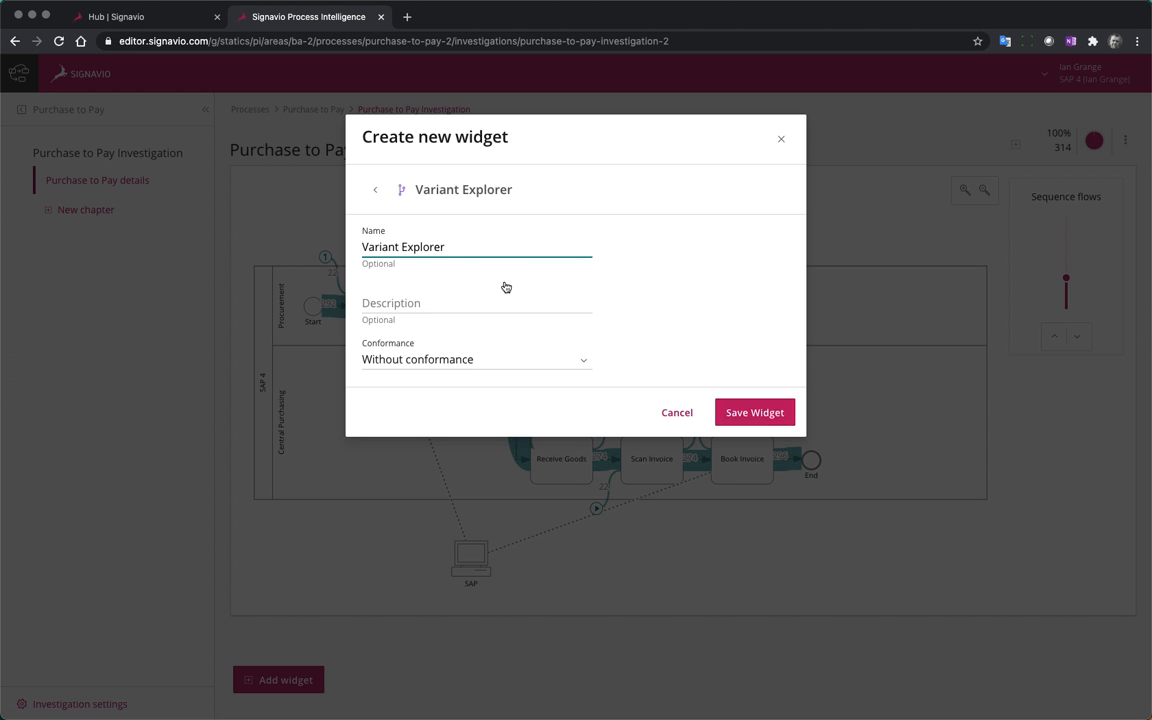
left_click(768, 410)
View the Variant Explorer variants ranked by cycle time, and list them by Order Value (Currency)
scroll(676, 515, "down", 5)
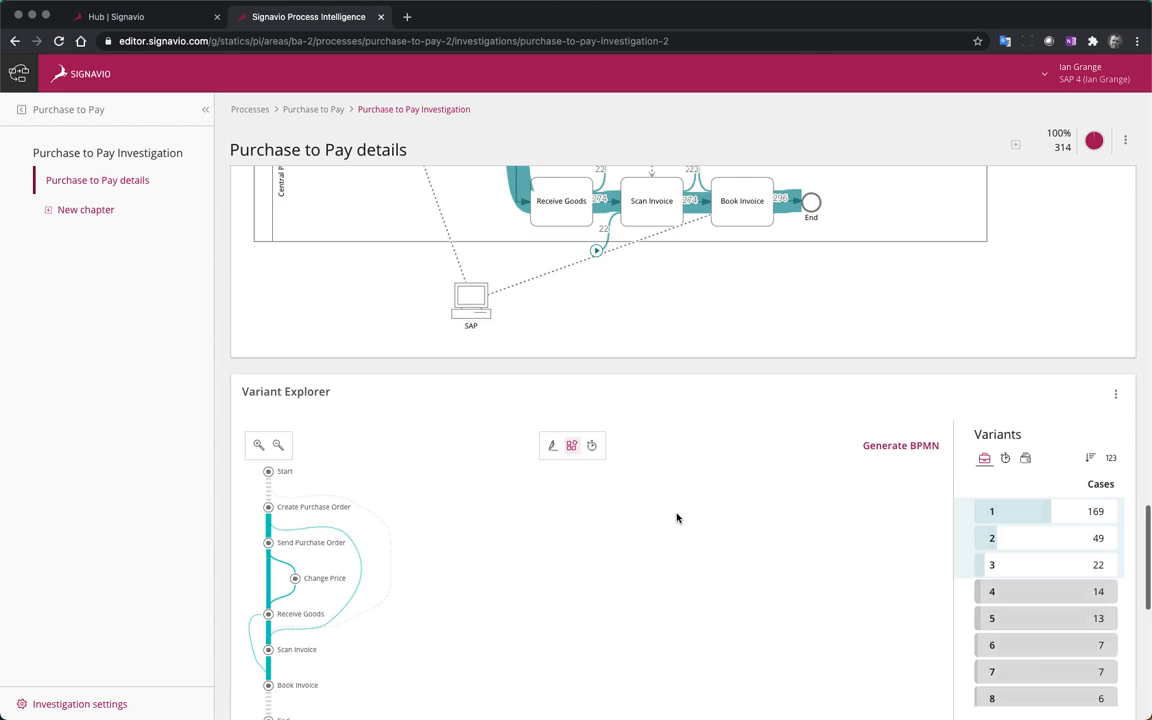
scroll(676, 517, "down", 3)
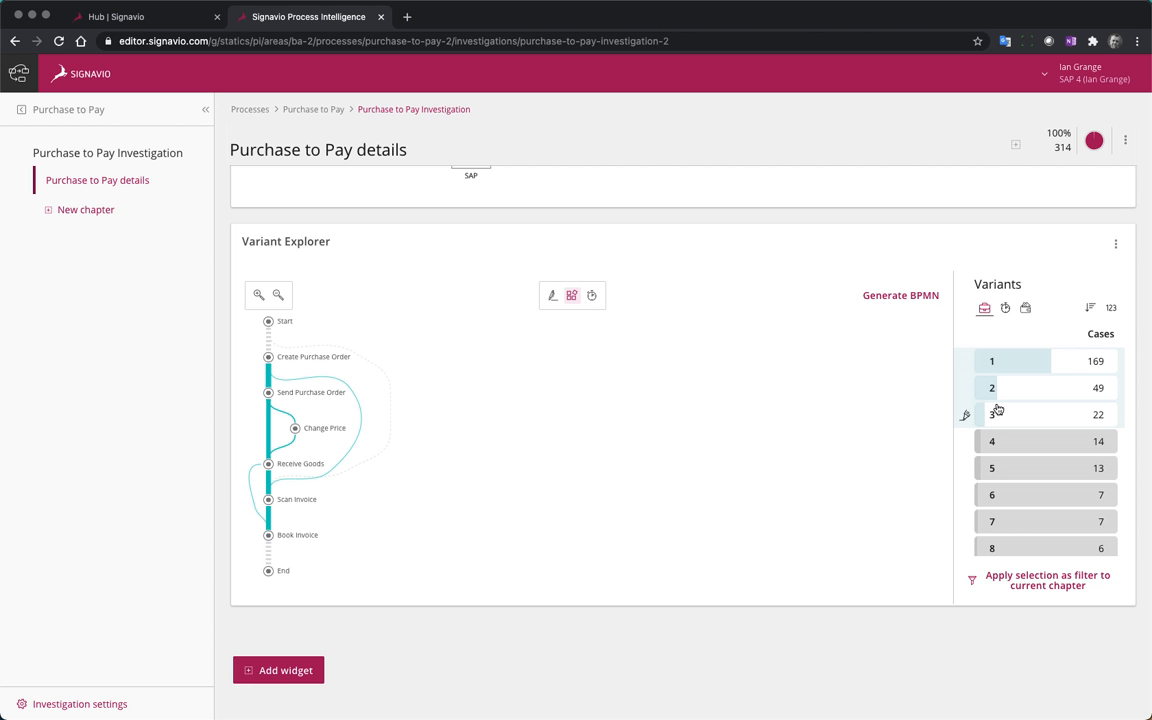
left_click(1106, 413)
left_click(1006, 309)
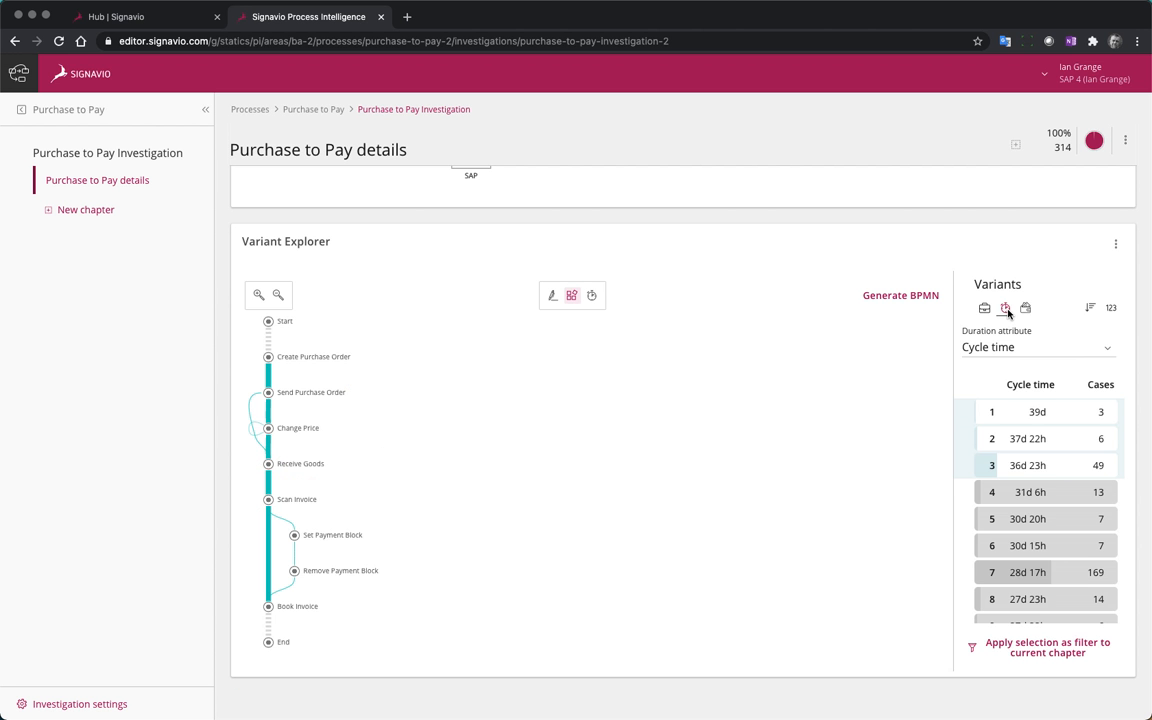
left_click(1026, 310)
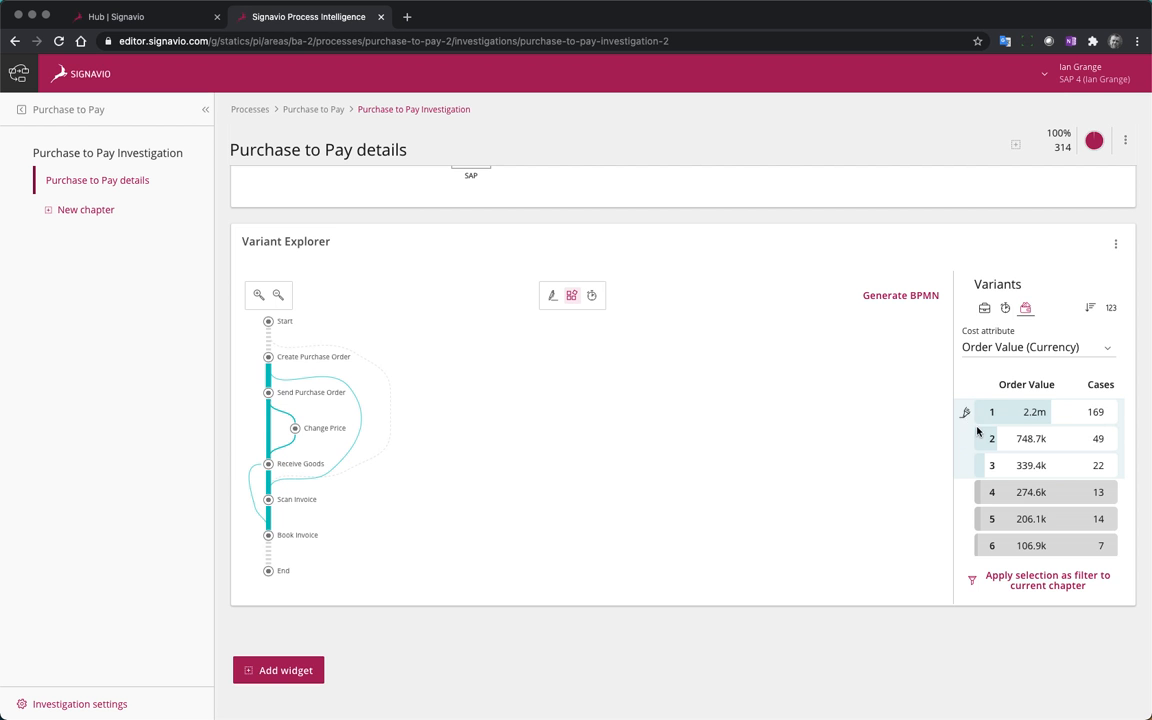
Compare the three highest-value variant paths by toggling the top two in the selection and highlighting individual variants
left_click(1059, 414)
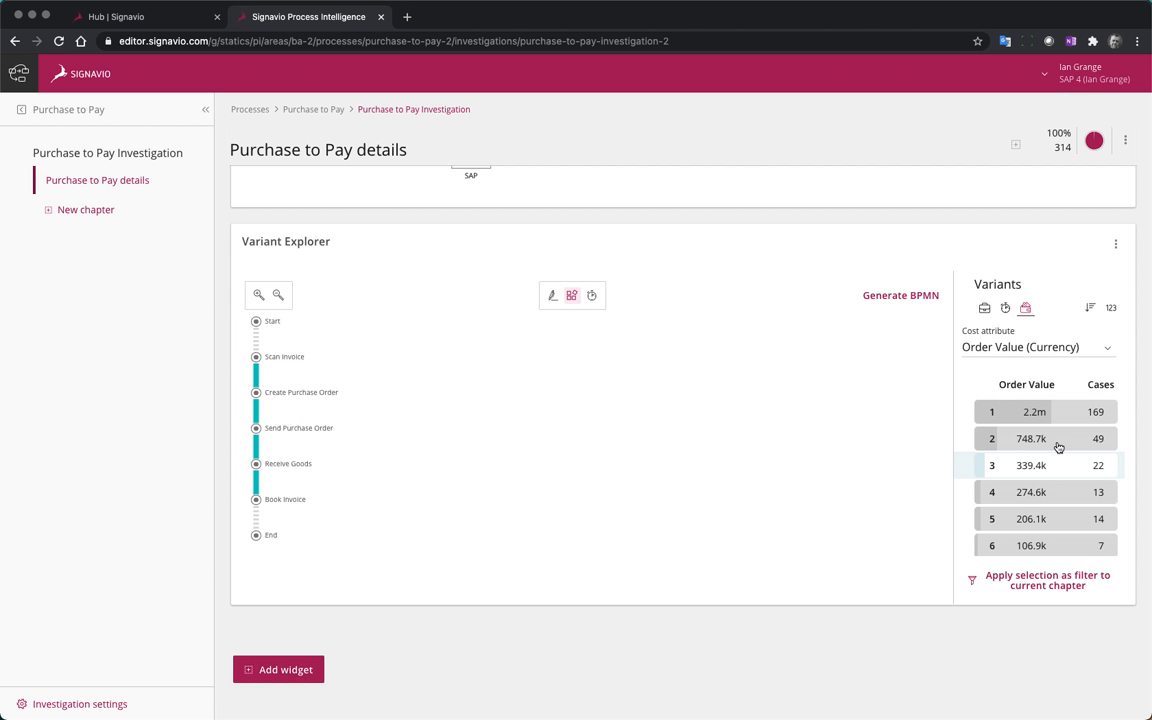
mouse_move(1058, 470)
left_click(1040, 436)
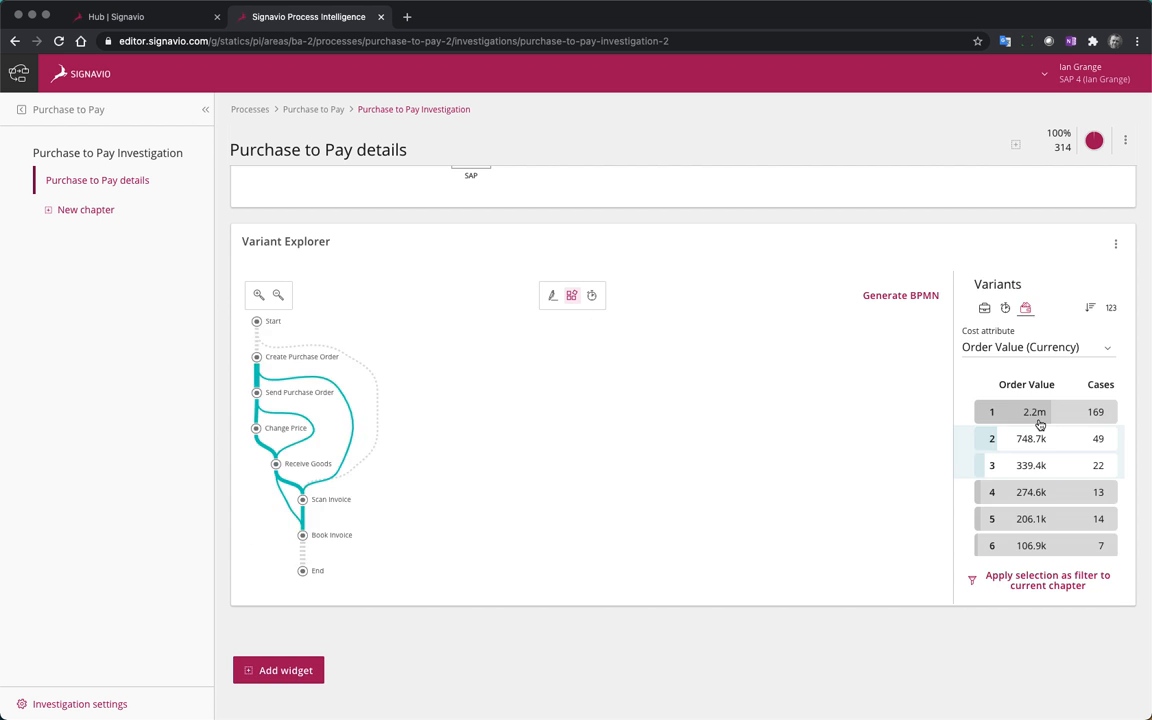
left_click(1040, 418)
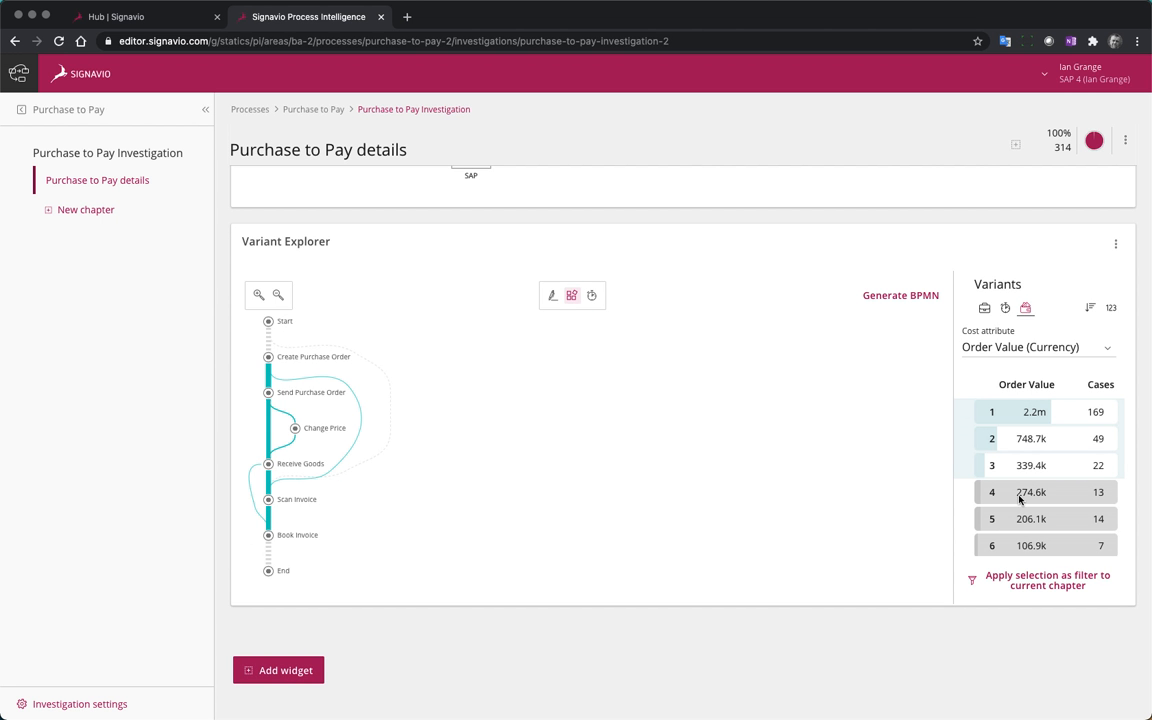
left_click_drag(965, 440, 965, 467)
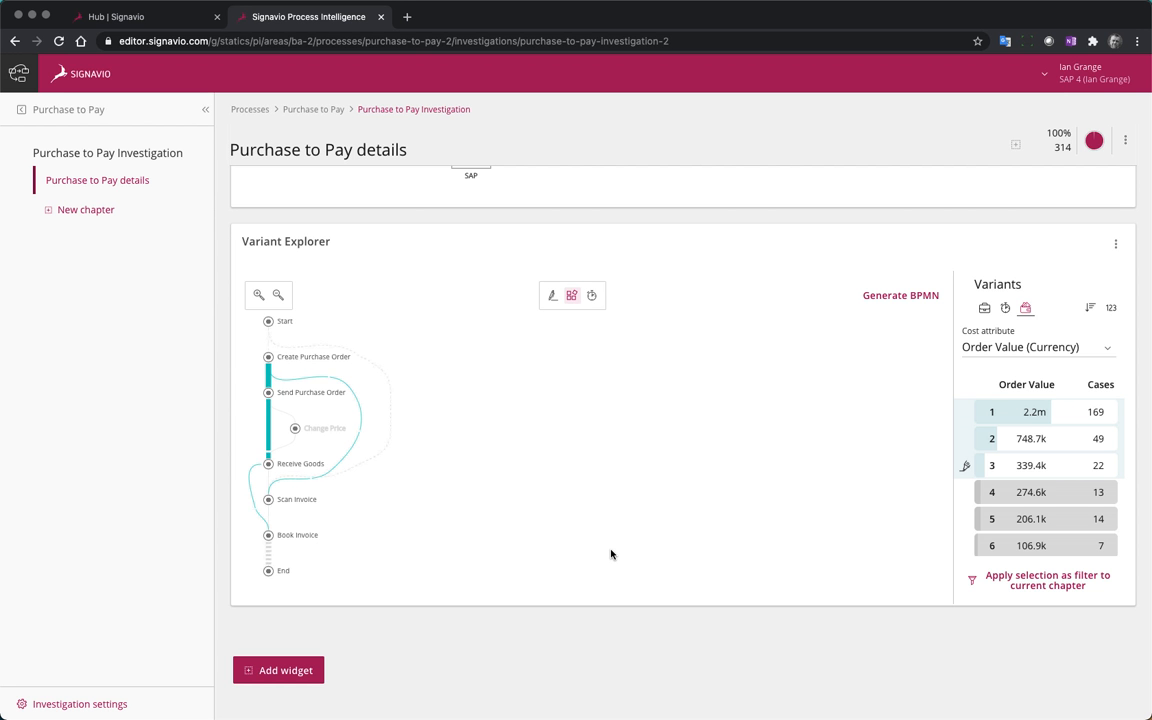
Select only the third-ranked variant by order value in the Variant Explorer and apply it as a filter to the current chapter
left_click(966, 466)
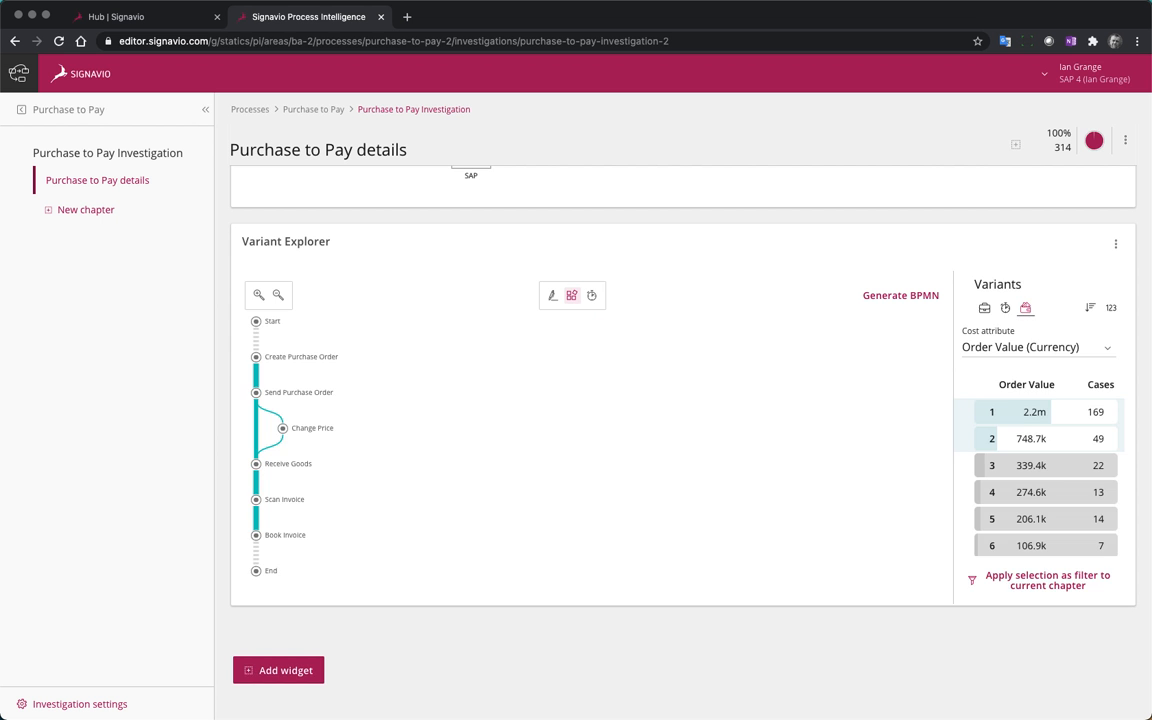
left_click(1036, 412)
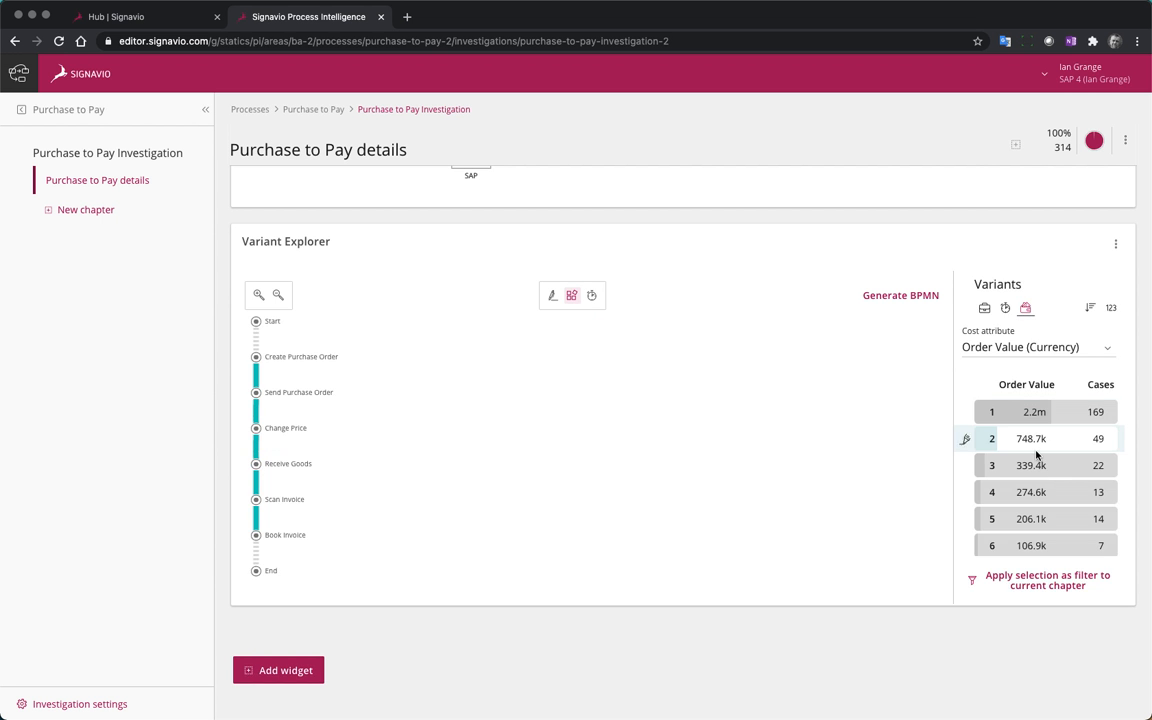
left_click(1036, 450)
left_click(1028, 468)
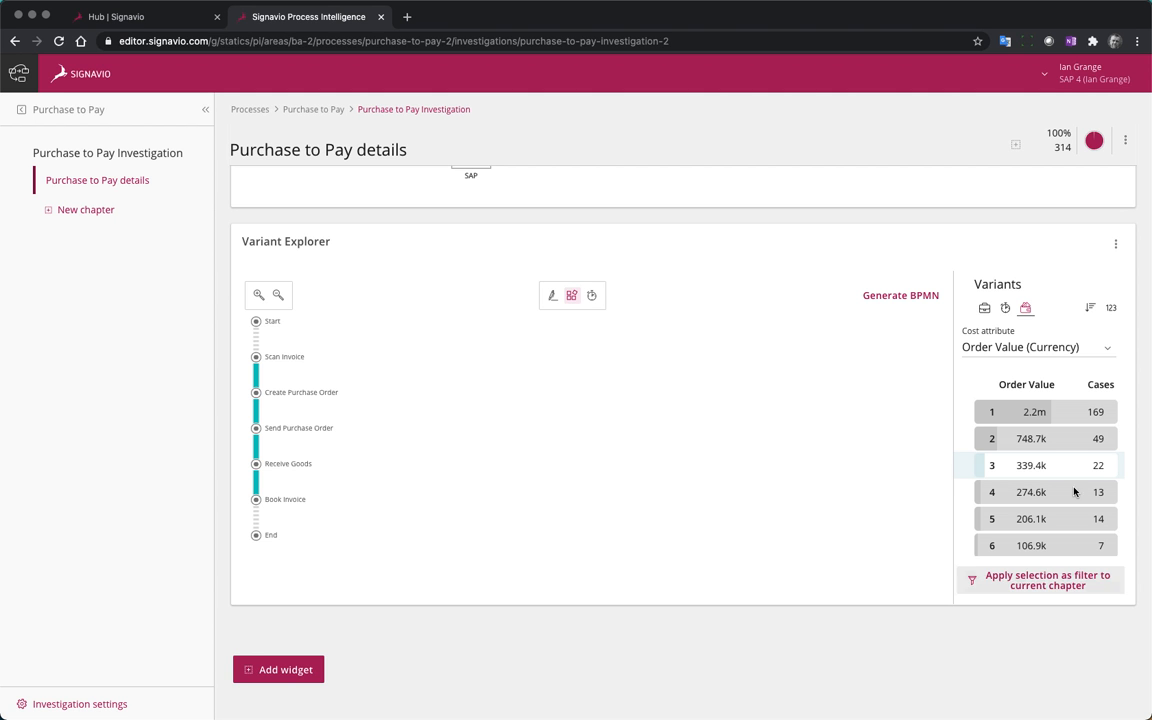
left_click(1062, 586)
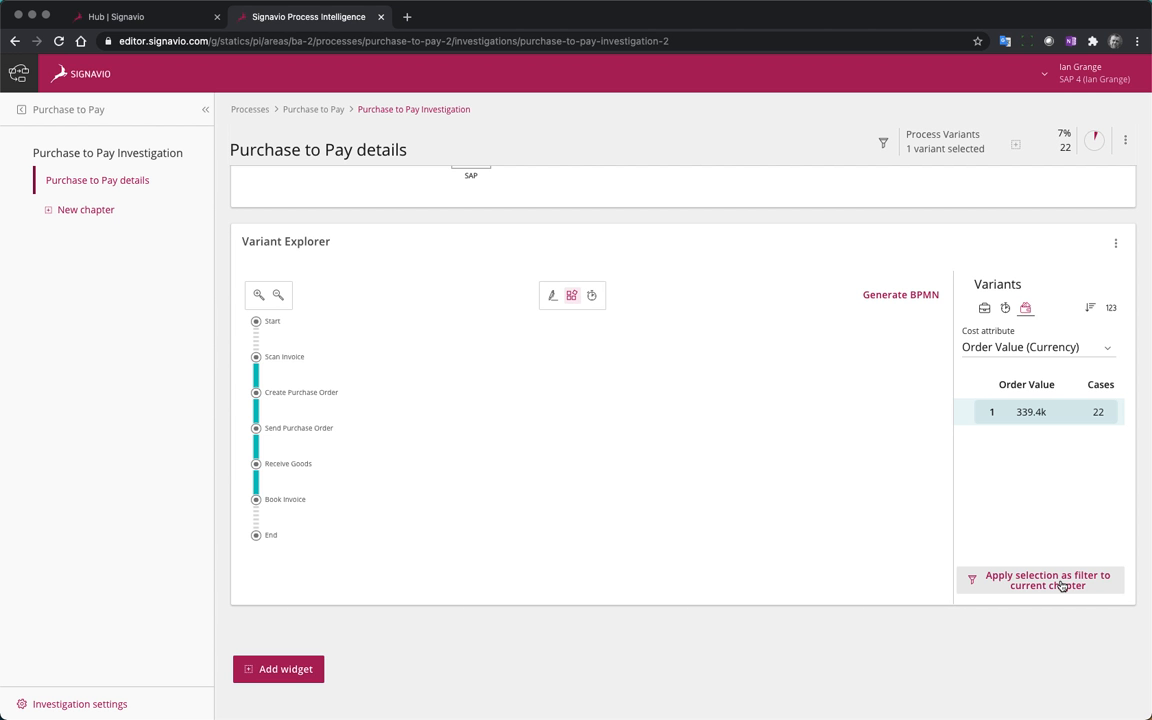
Review the filtered Throughput, Process Conformance and cycle time distribution widgets, and examine case counts per requester in the Requested By breakdown
scroll(783, 571, "up", 3)
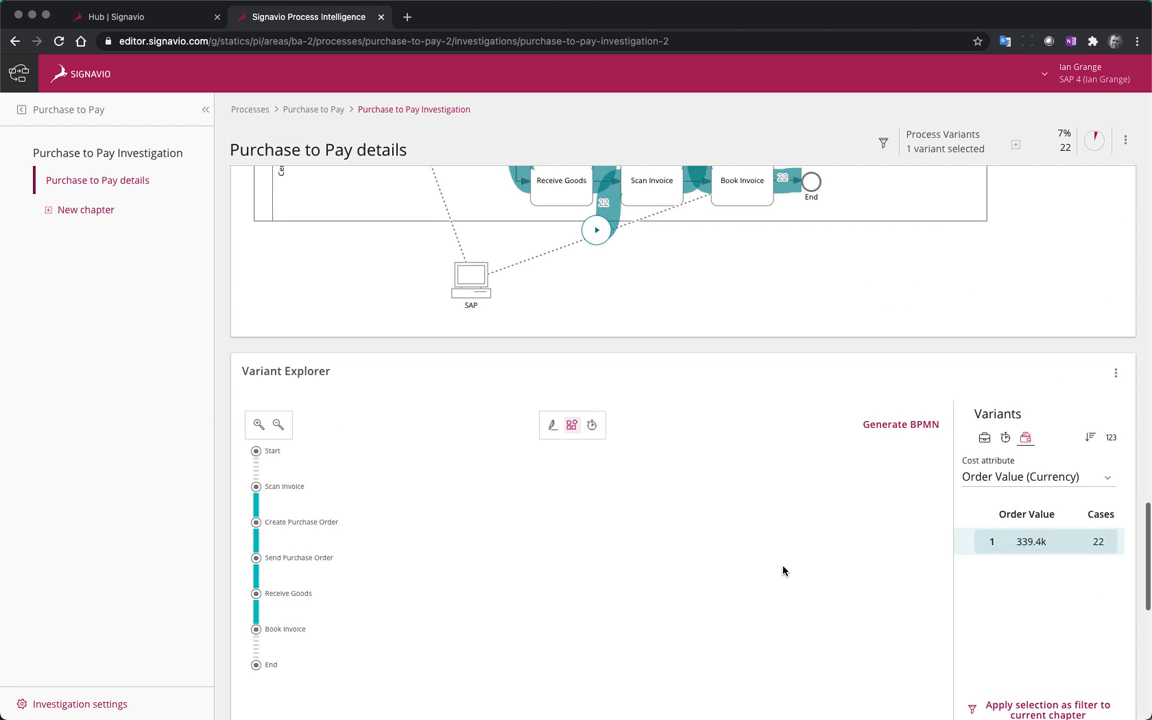
scroll(783, 571, "up", 5)
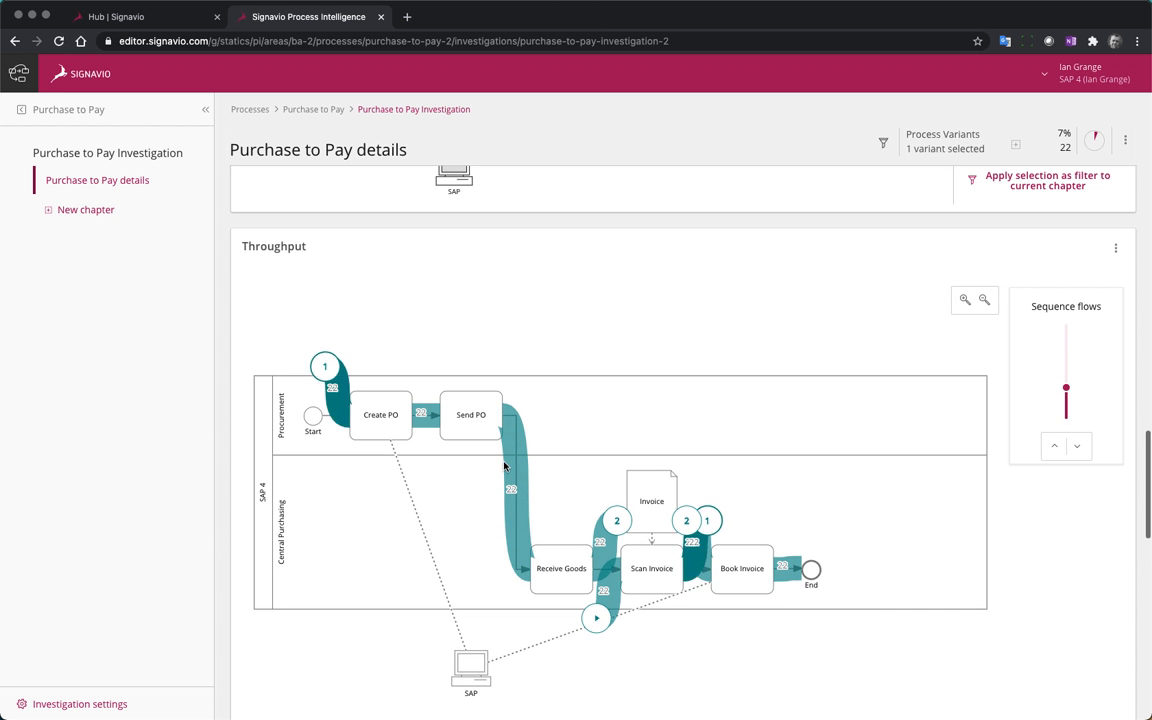
scroll(824, 609, "up", 6)
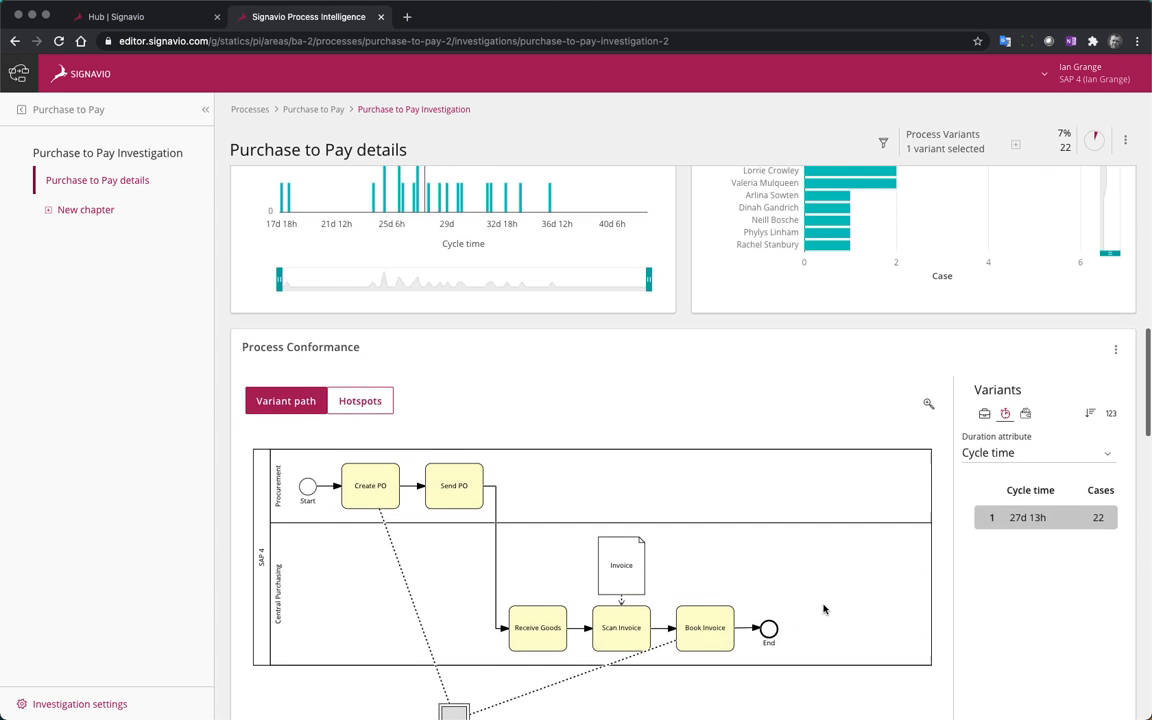
scroll(824, 609, "up", 5)
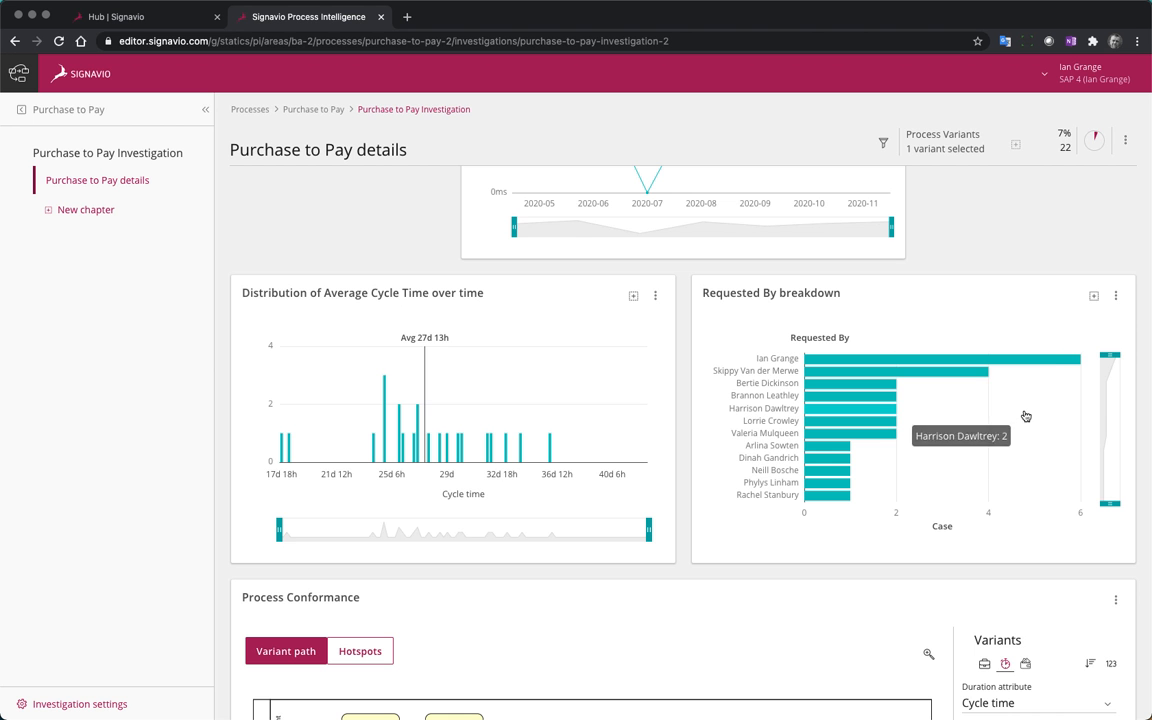
mouse_move(1057, 372)
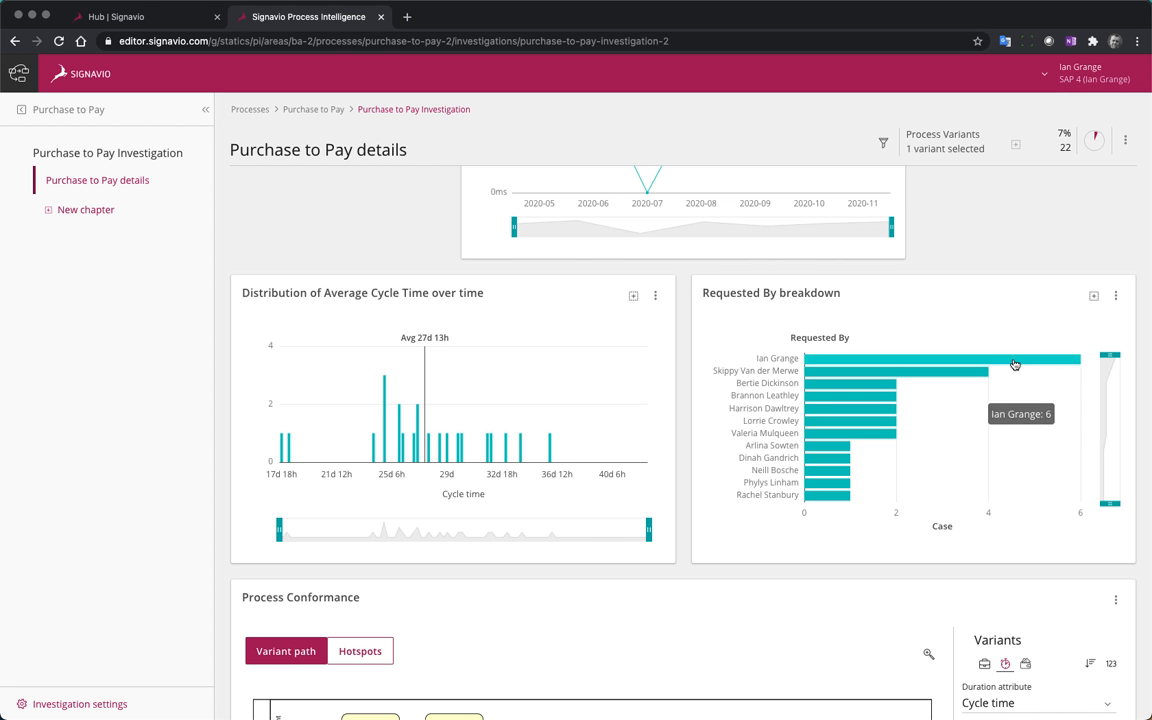
mouse_move(997, 368)
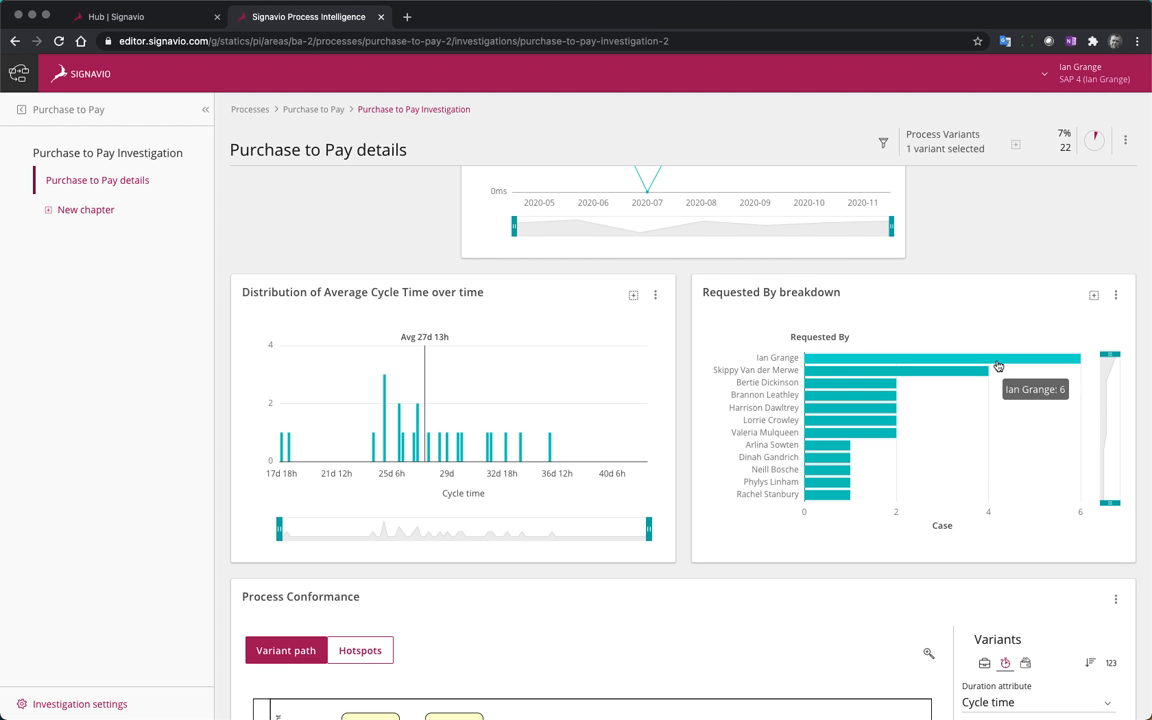
mouse_move(970, 383)
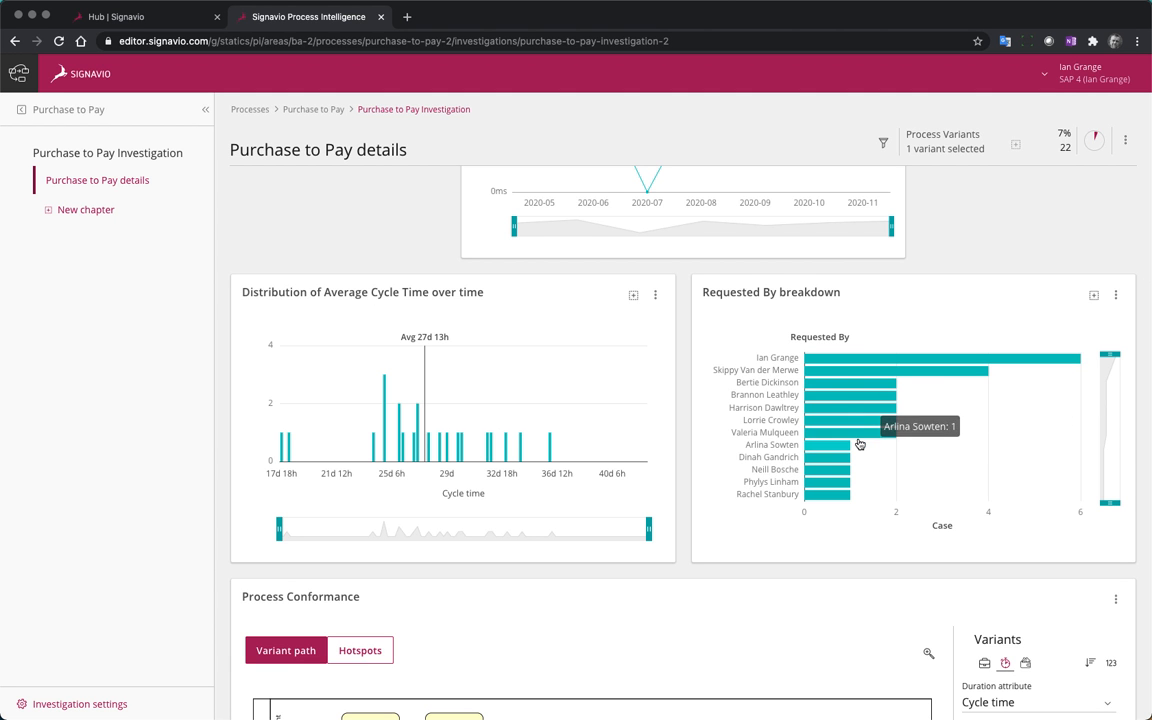
mouse_move(846, 405)
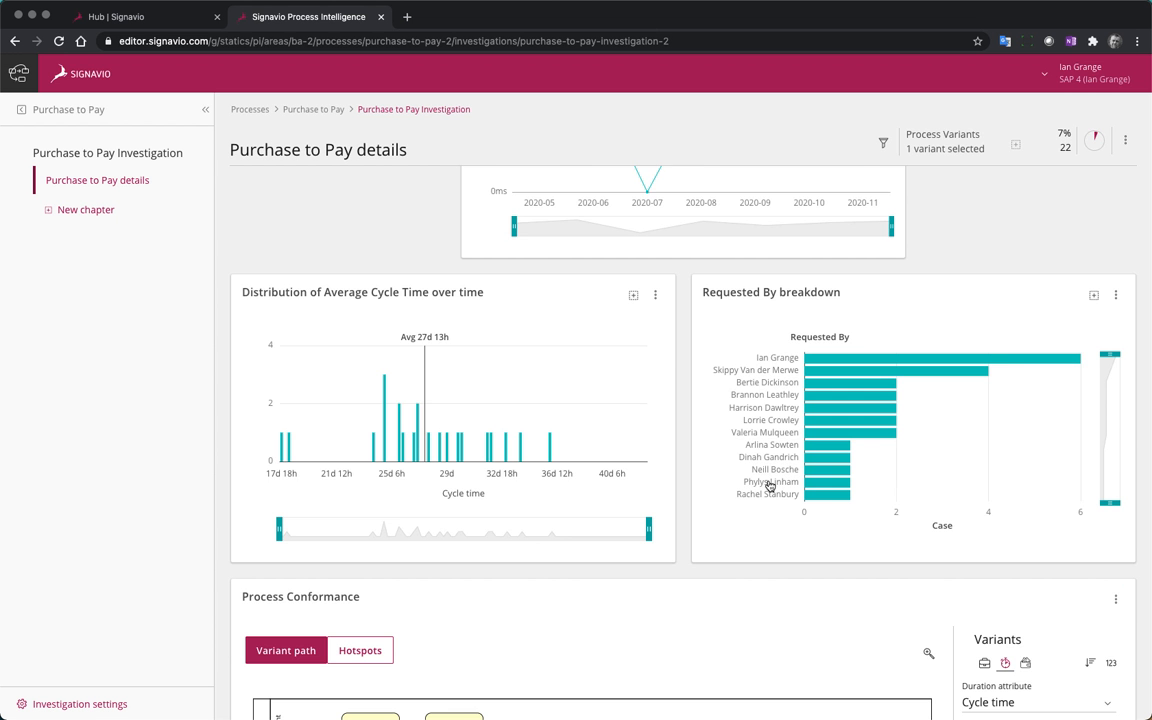
Remove the Process Variants filter from the Purchase to Pay details chapter
scroll(769, 481, "up", 5)
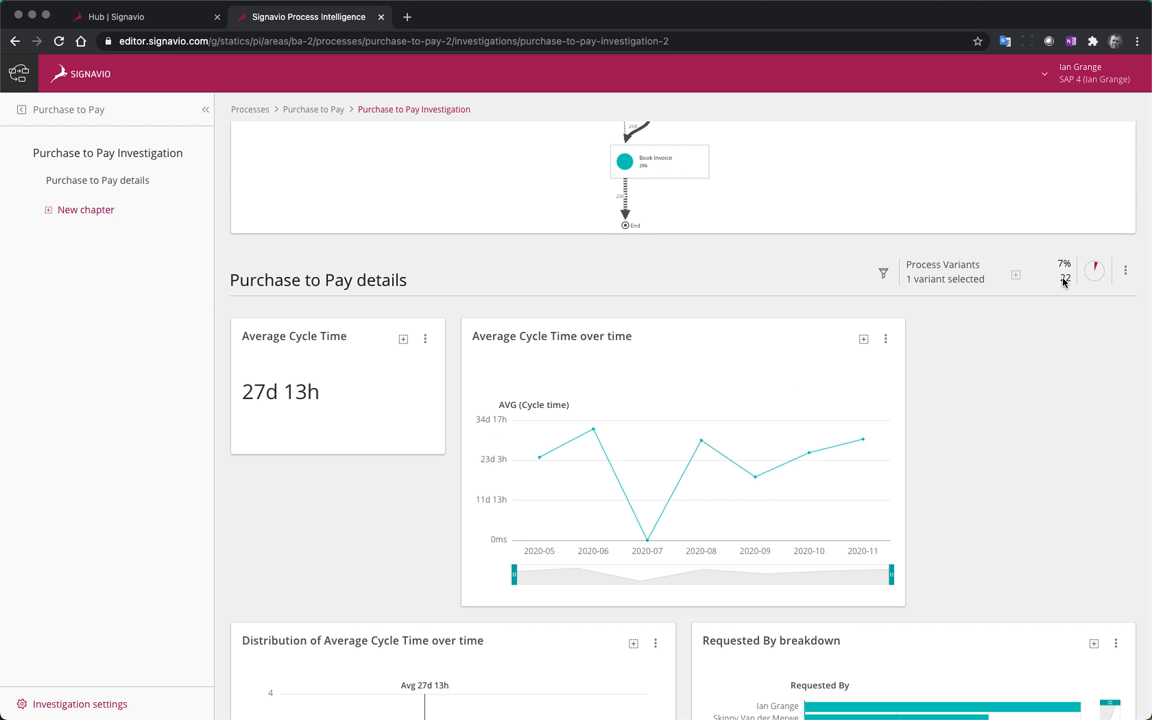
mouse_move(1063, 282)
left_click(945, 272)
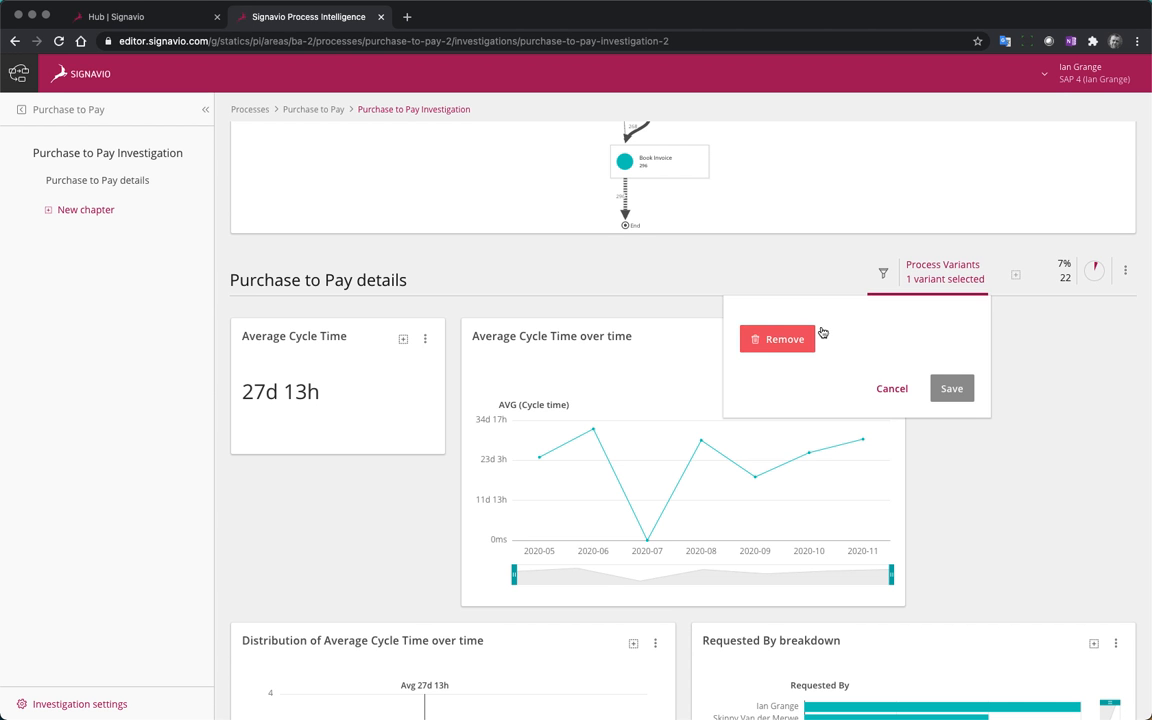
left_click(785, 339)
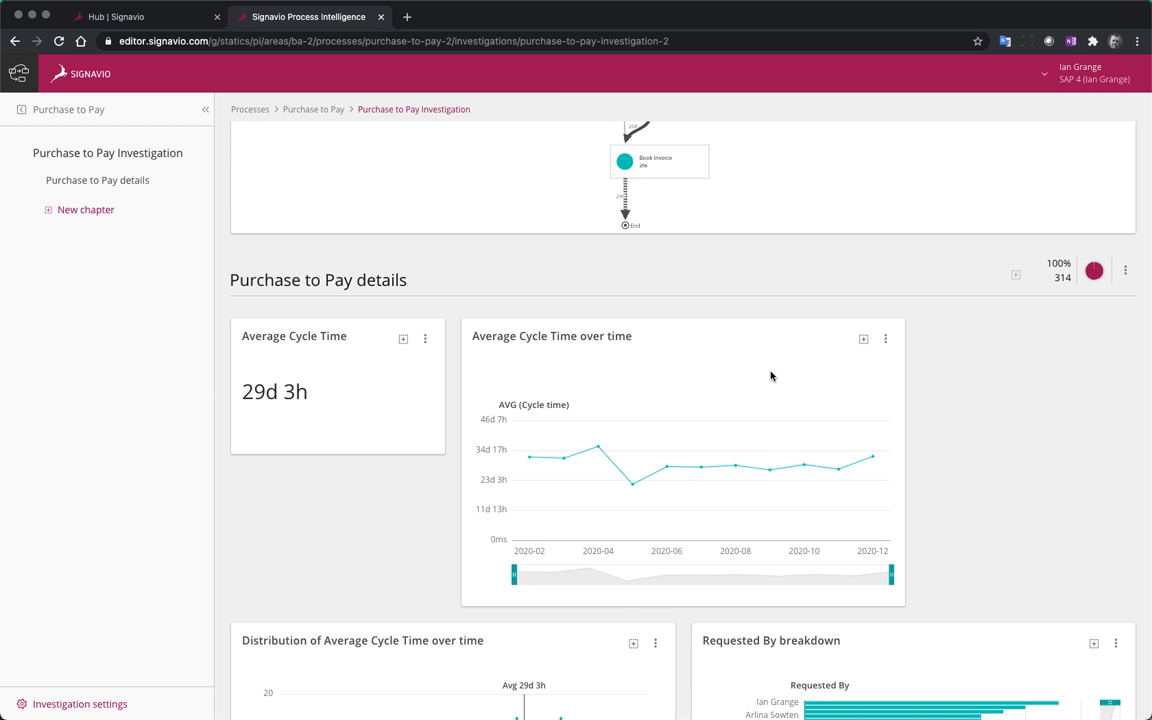
Add the first, second and fourth to eighth variants by order value to the Variant Explorer selection, keeping the third one selected
scroll(769, 375, "down", 5)
scroll(770, 375, "down", 8)
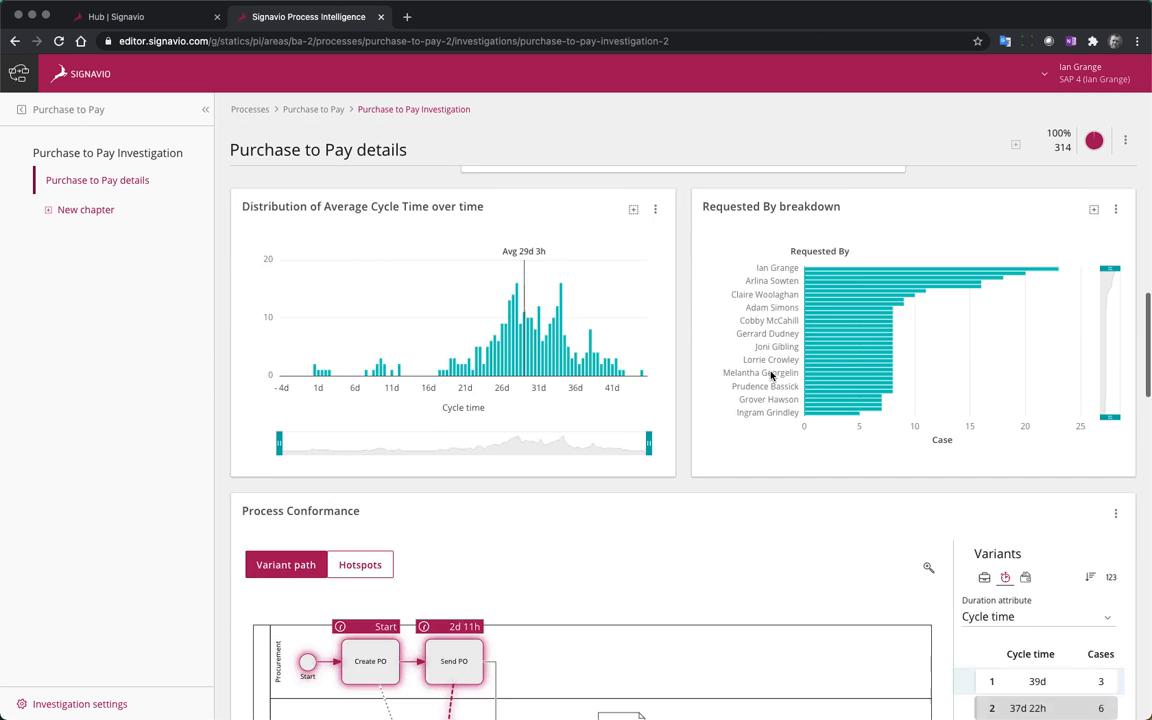
scroll(770, 376, "down", 6)
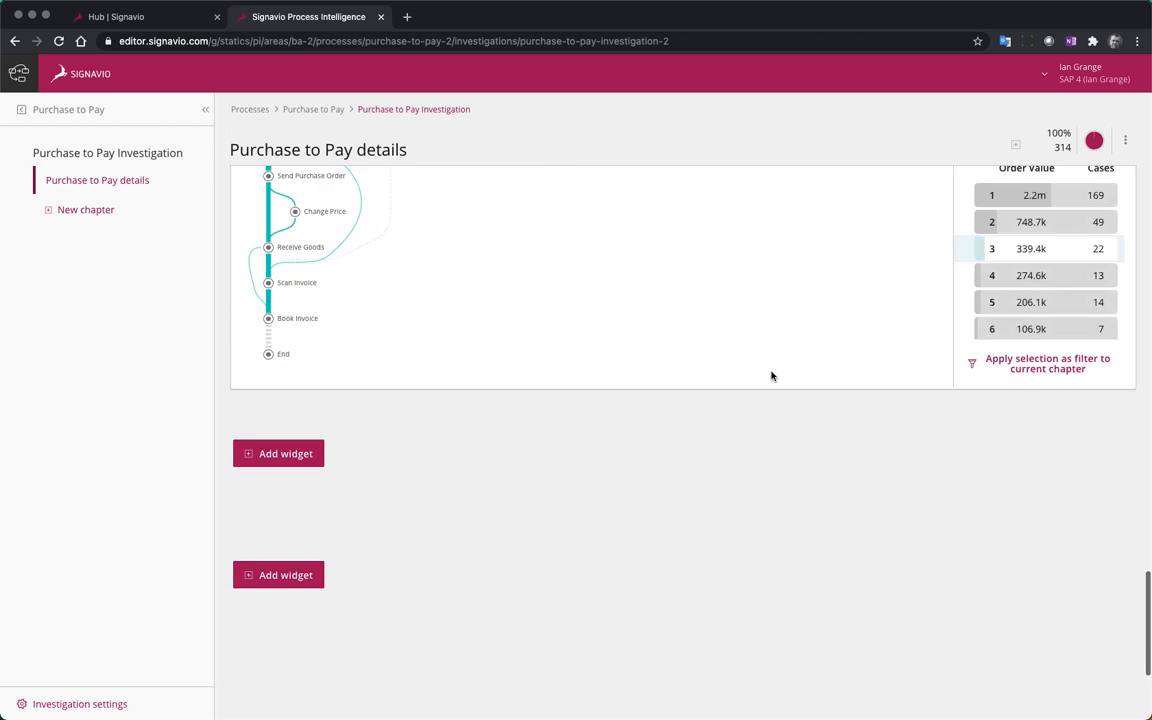
scroll(770, 376, "up", 3)
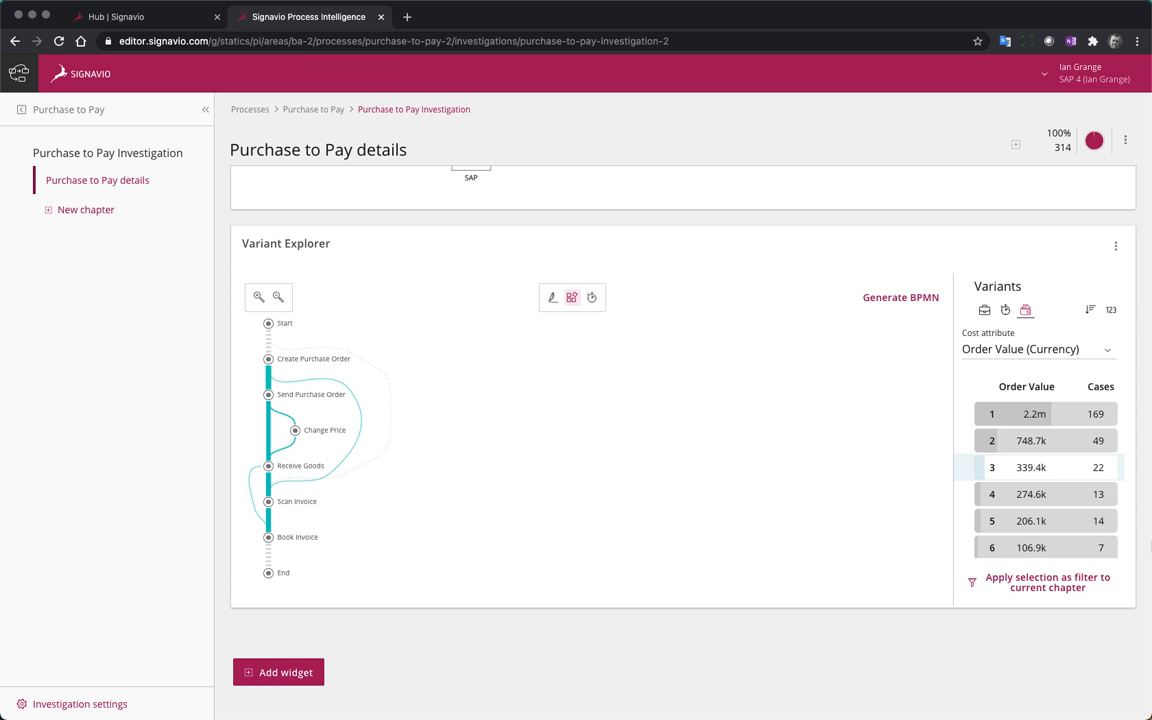
left_click(1050, 418)
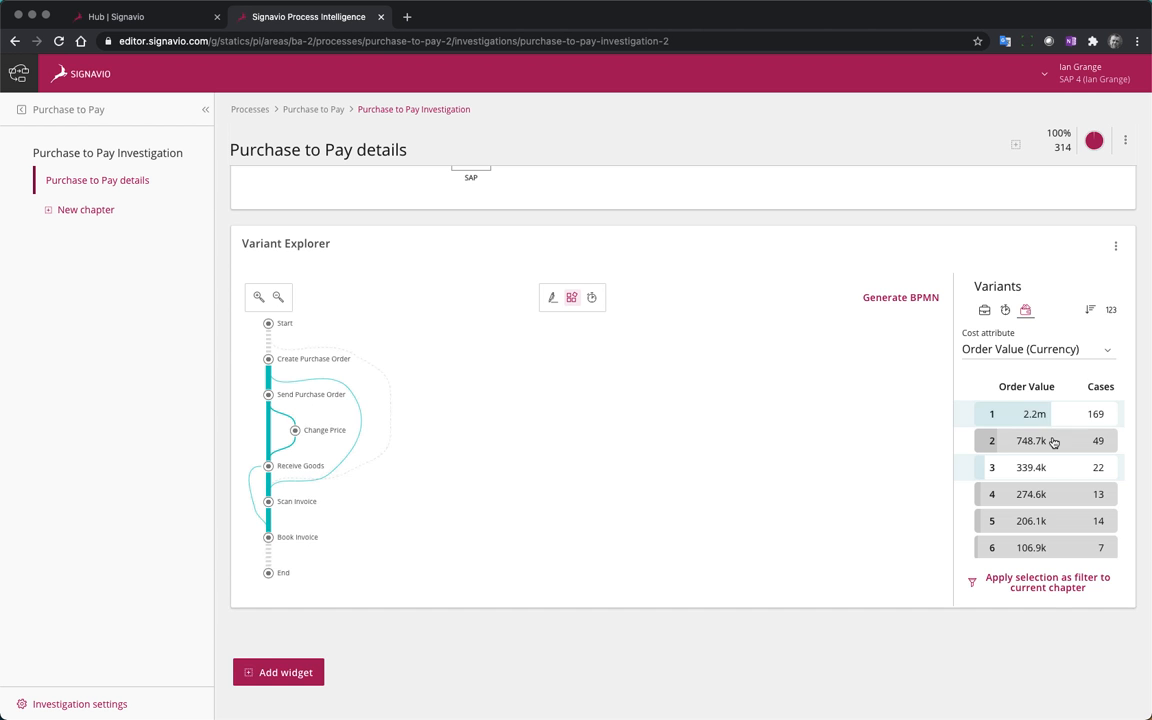
left_click(1053, 442)
scroll(1062, 486, "down", 1)
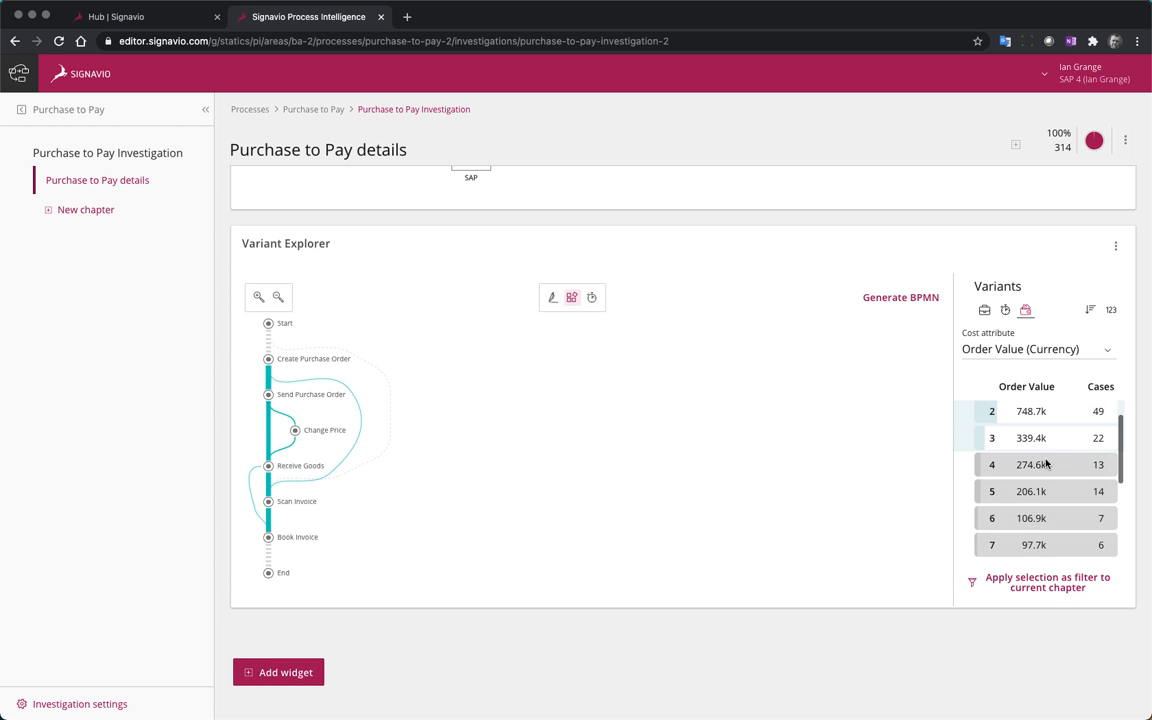
left_click(1018, 464)
left_click(1035, 527)
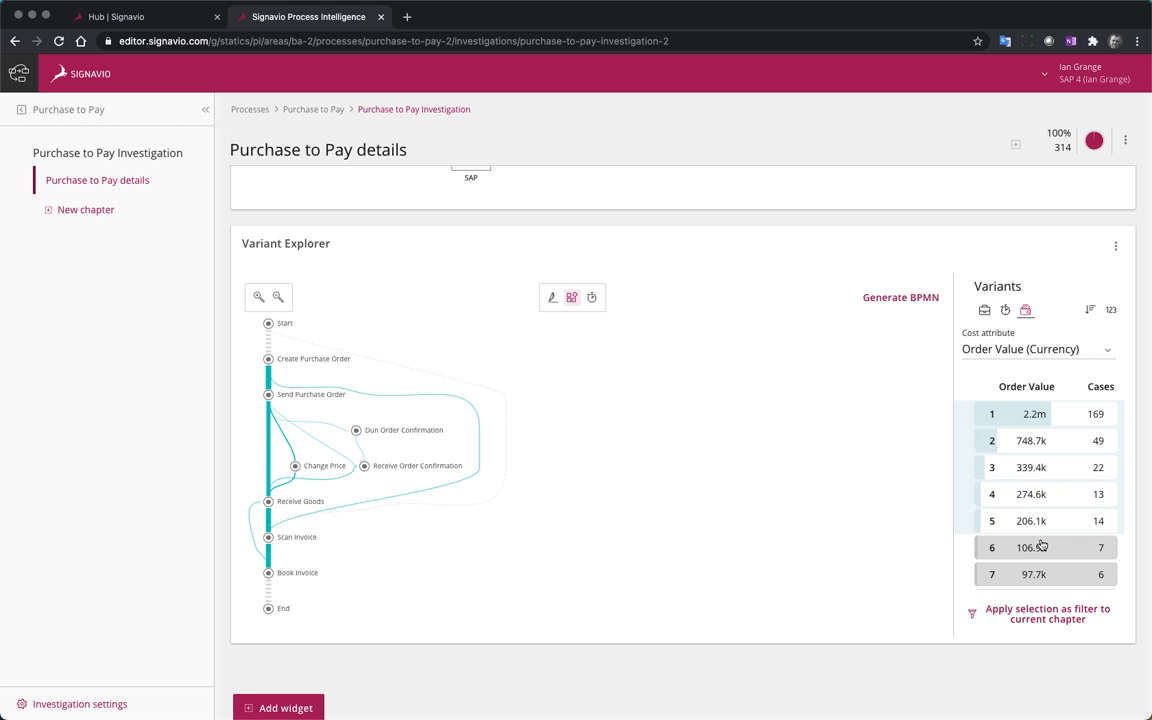
left_click(1038, 548)
scroll(1038, 550, "down", 3)
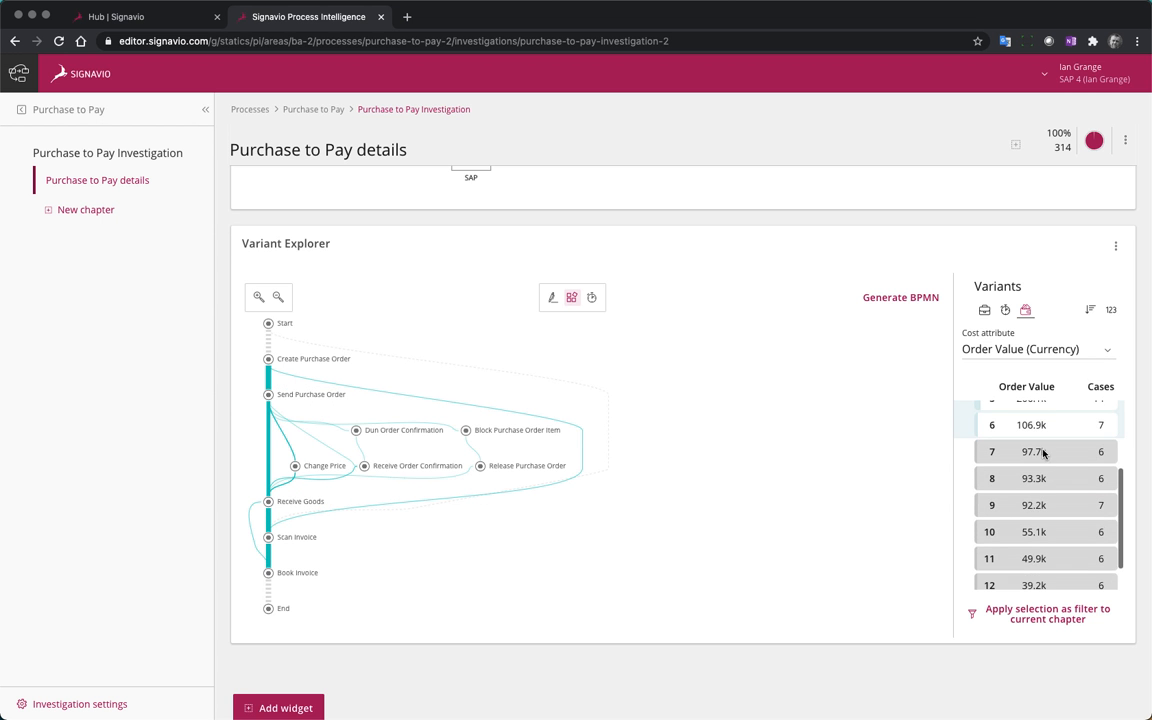
left_click(1040, 451)
left_click(1039, 601)
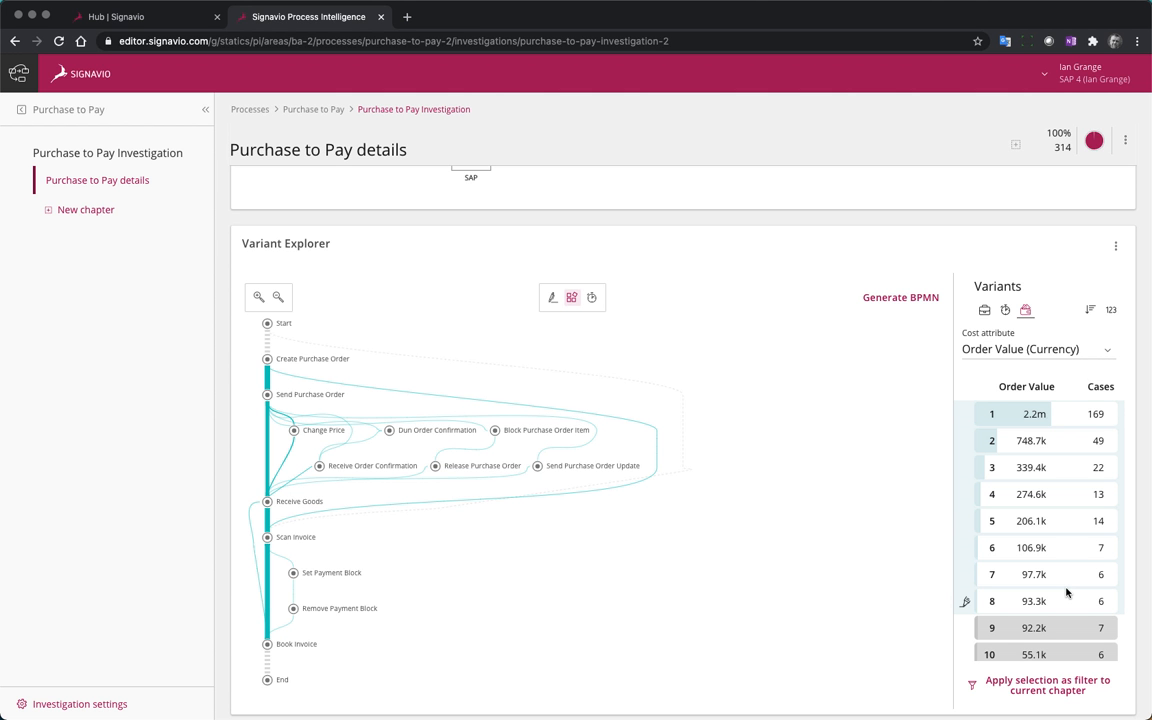
Check the variant list and generate a BPMN diagram from the eight selected variants
scroll(1057, 489, "down", 3)
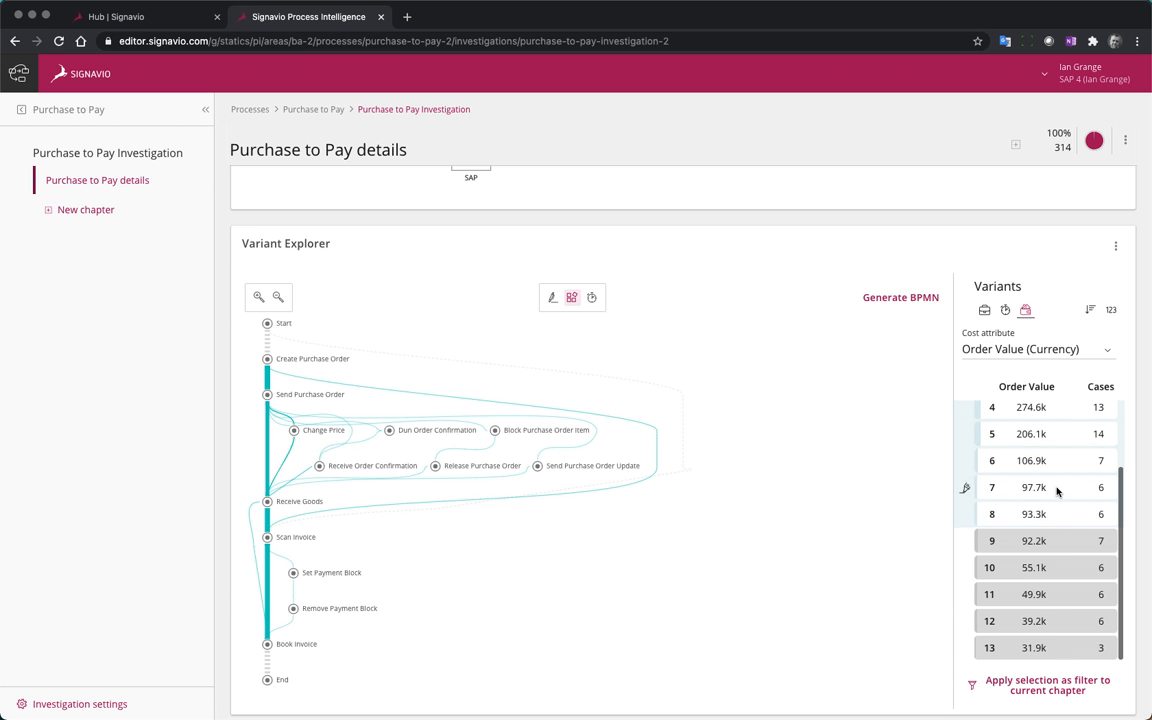
scroll(1067, 509, "up", 3)
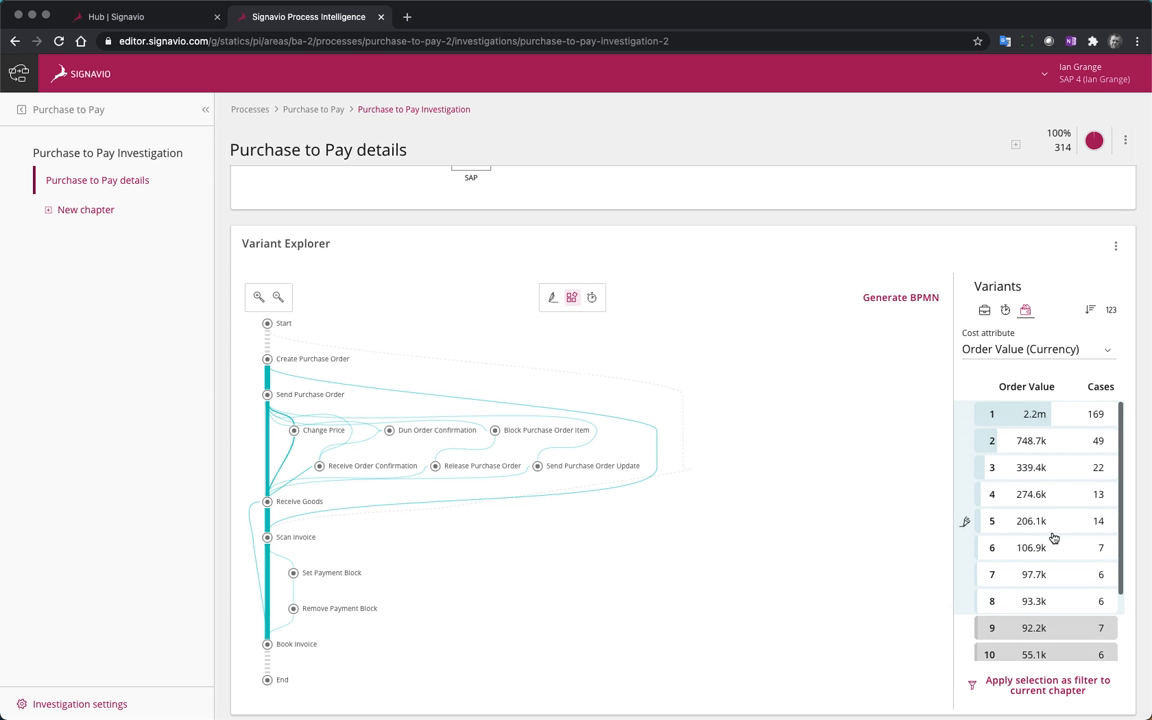
mouse_move(1052, 547)
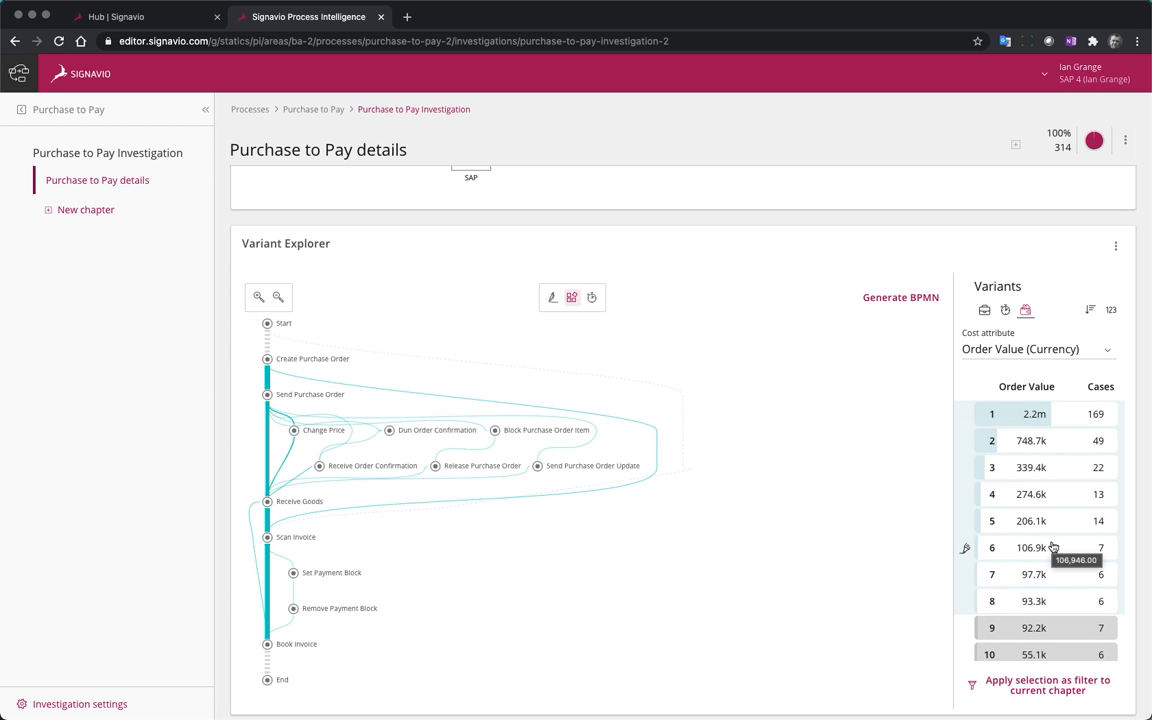
left_click(908, 303)
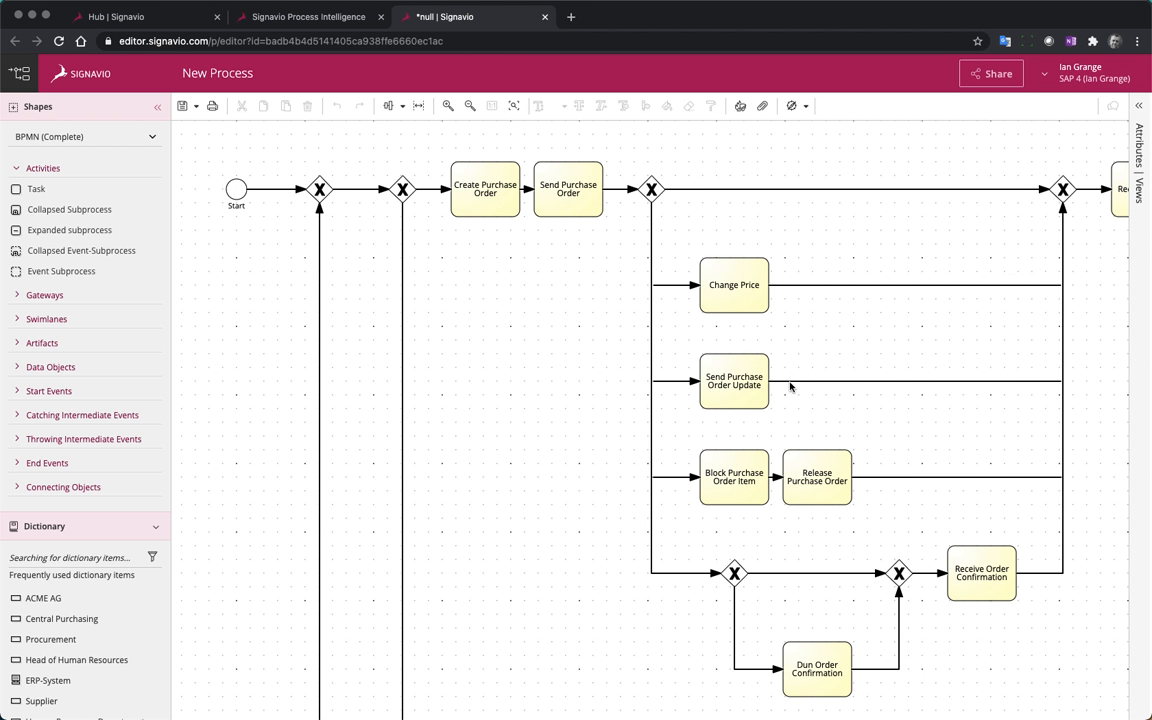
Examine the generated BPMN diagram, including the branches after Send Purchase Order and the alternative path through Scan Invoice
scroll(740, 337, "right", 3)
scroll(740, 340, "down", 3)
scroll(740, 340, "up", 3)
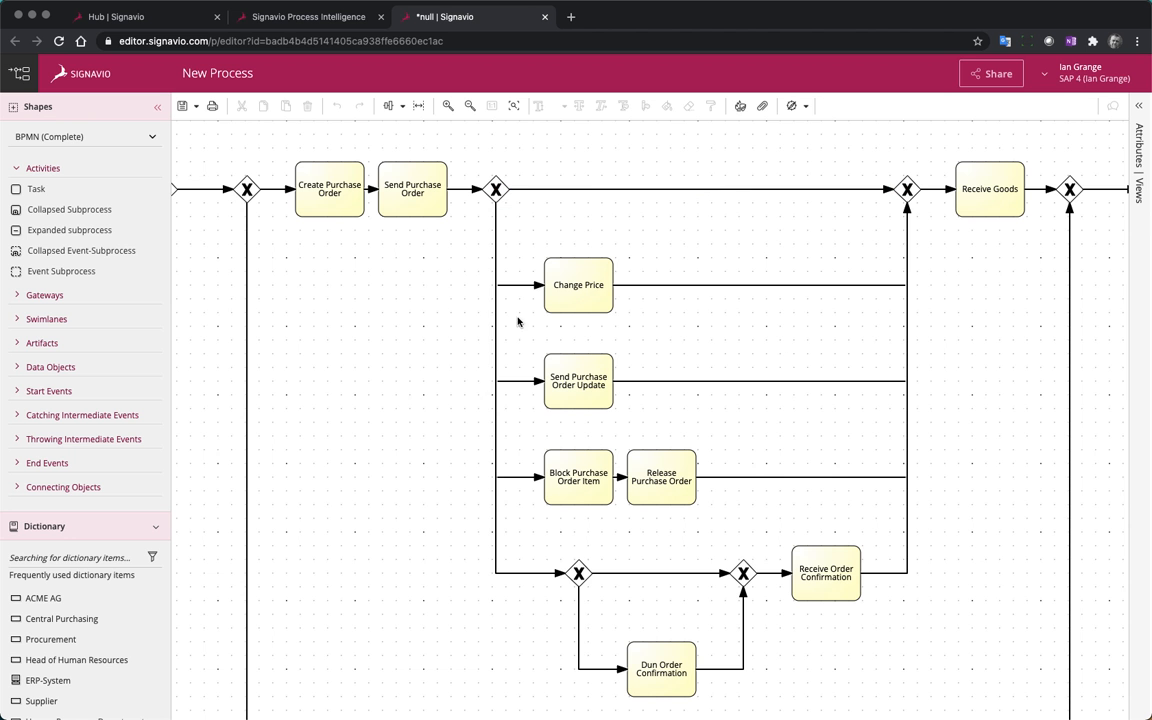
scroll(930, 525, "down", 2)
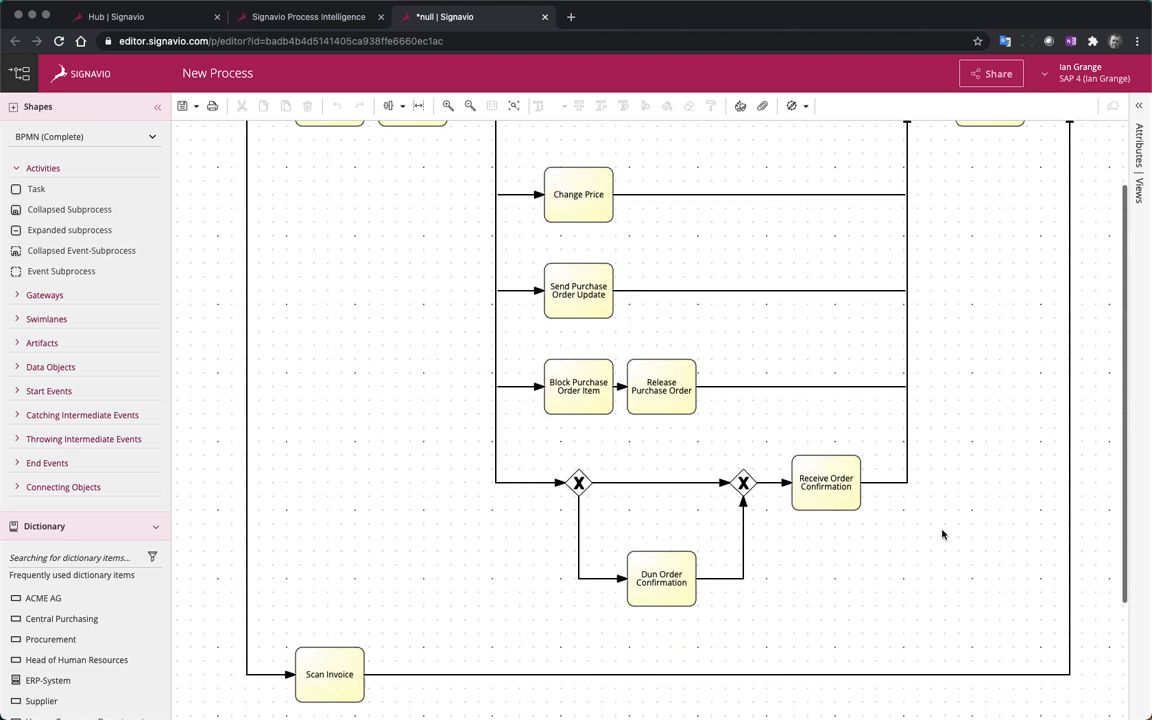
scroll(942, 534, "down", 3)
scroll(942, 534, "up", 4)
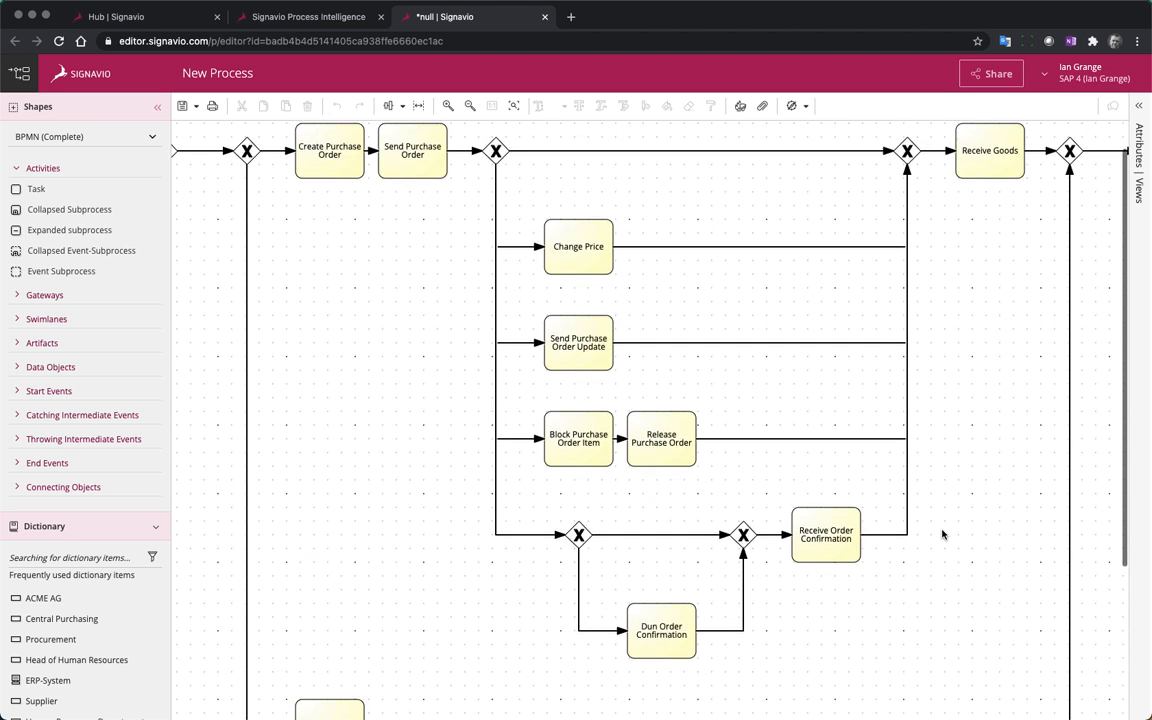
scroll(942, 534, "up", 1)
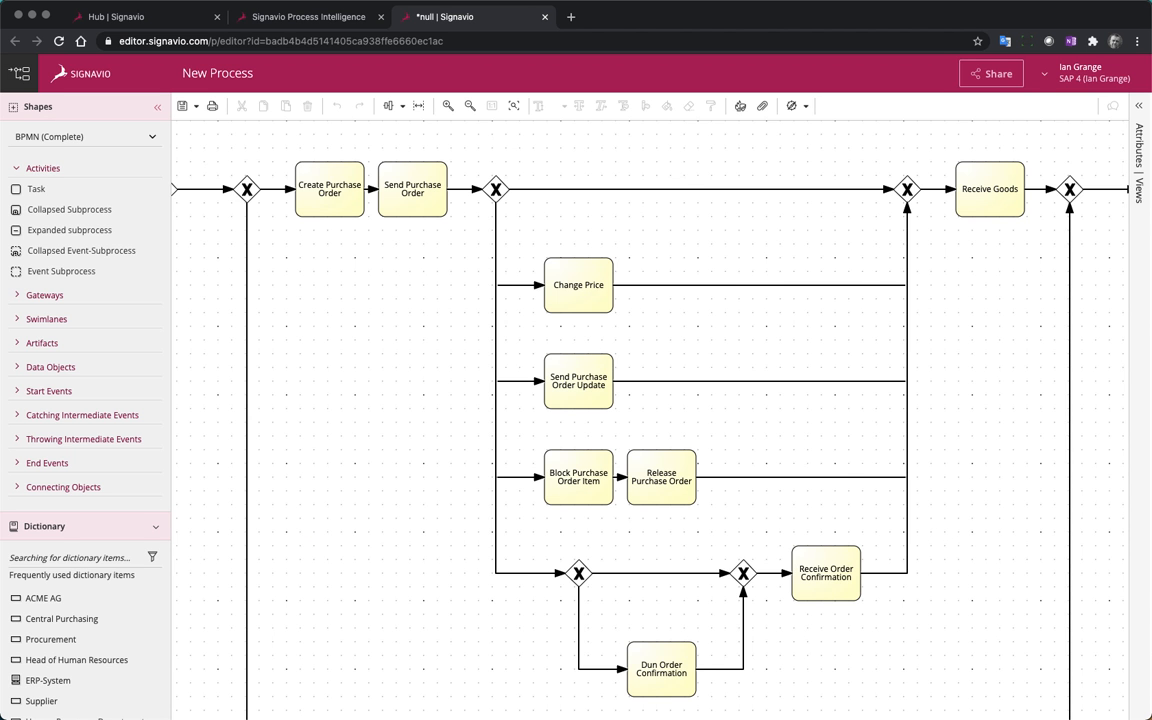
scroll(818, 404, "left", 5)
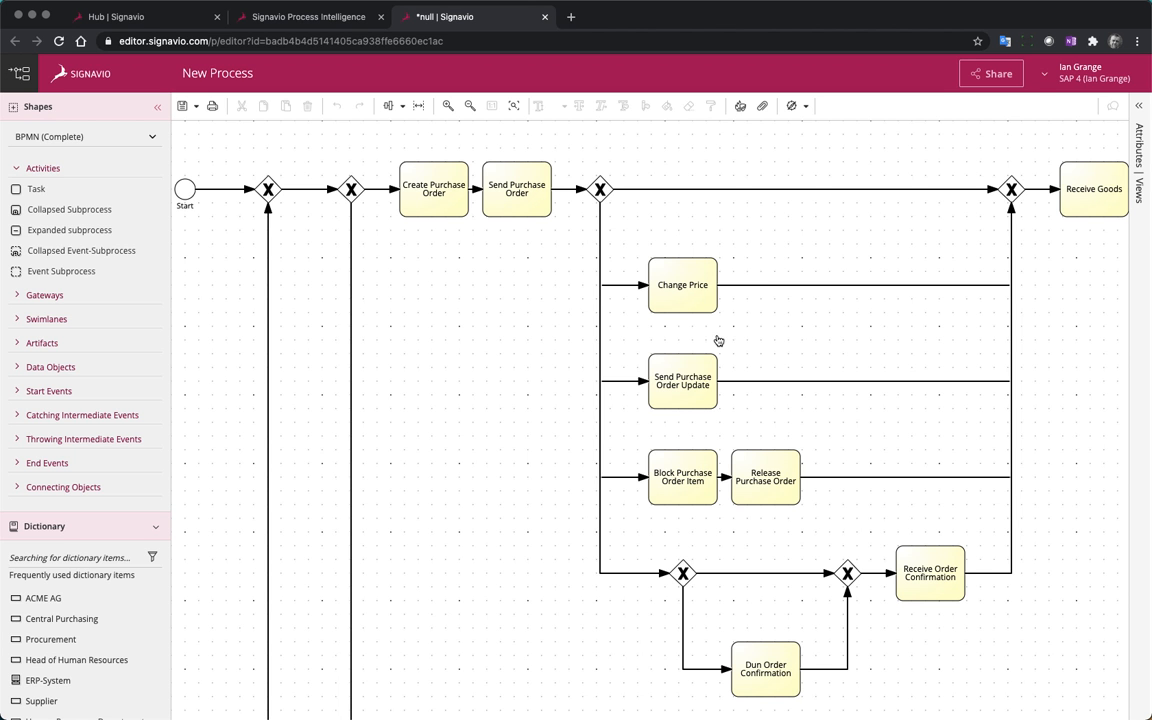
Create a dictionary entry for the Change Price task in the Activities category with the description "A change of price"
left_click(681, 304)
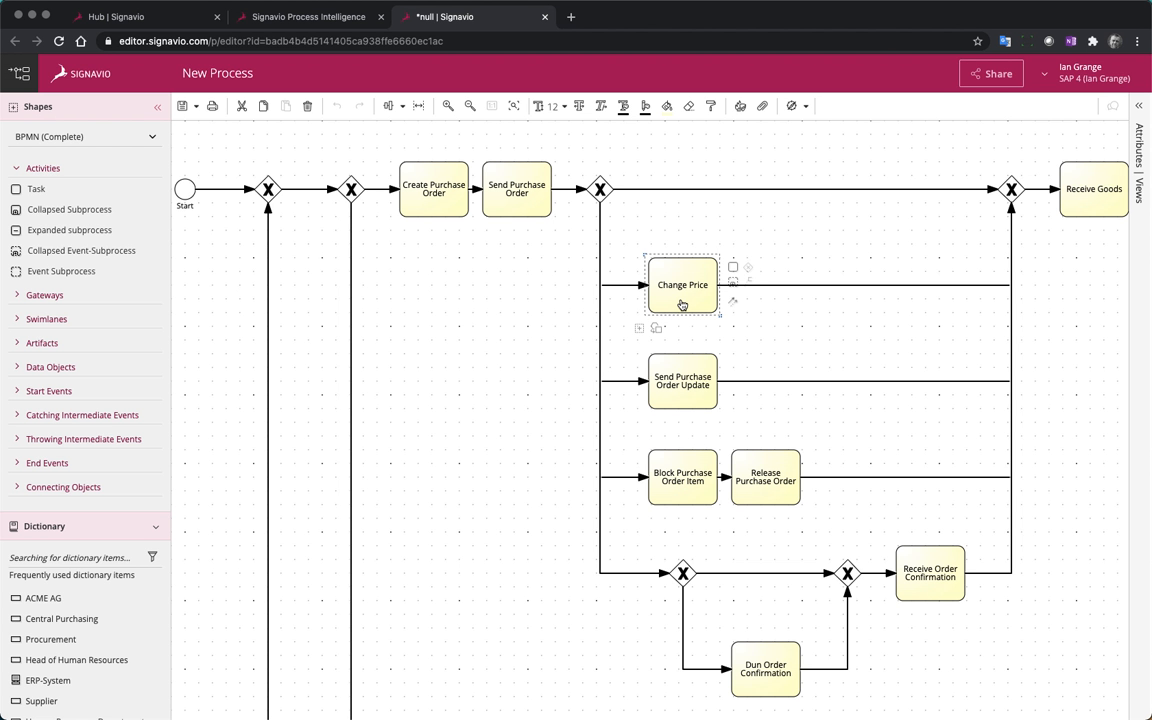
left_click(639, 329)
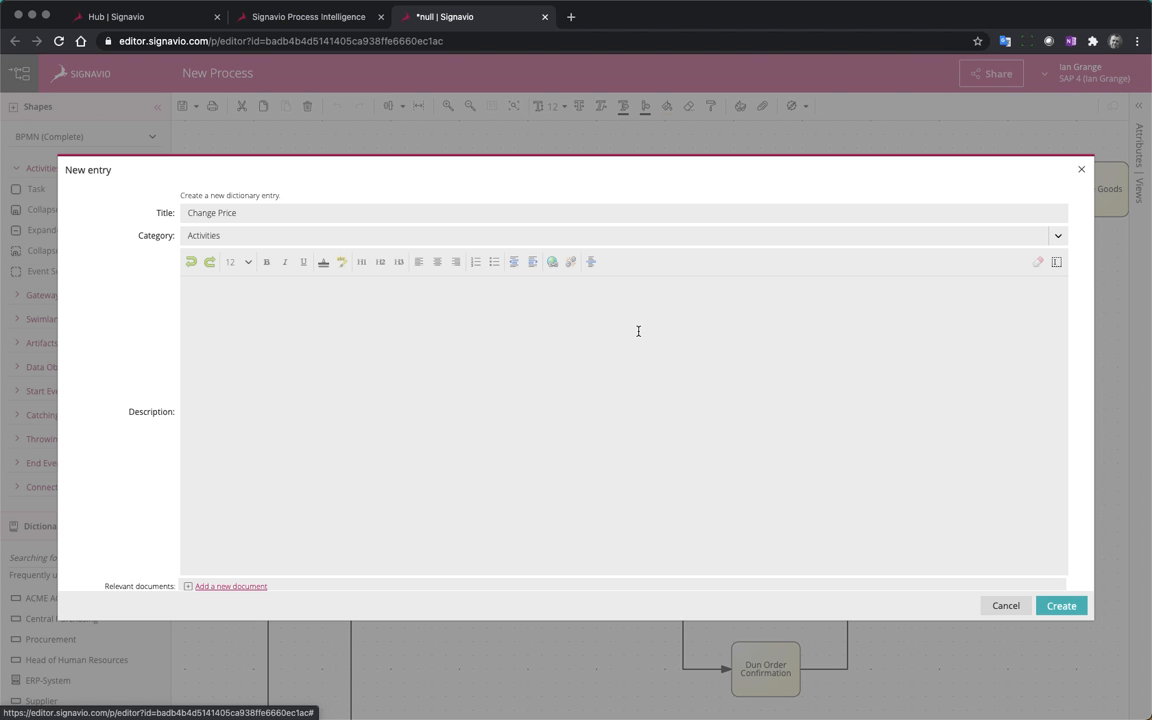
left_click(350, 342)
type("A")
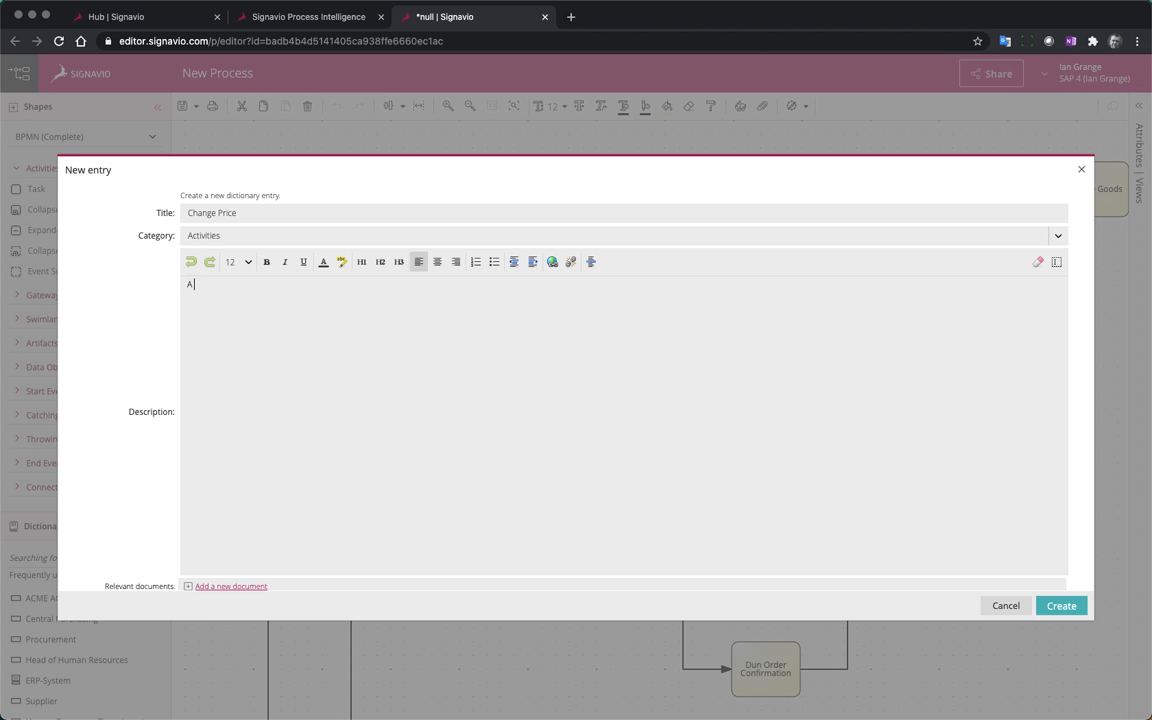
type(" change of price")
left_click(1060, 606)
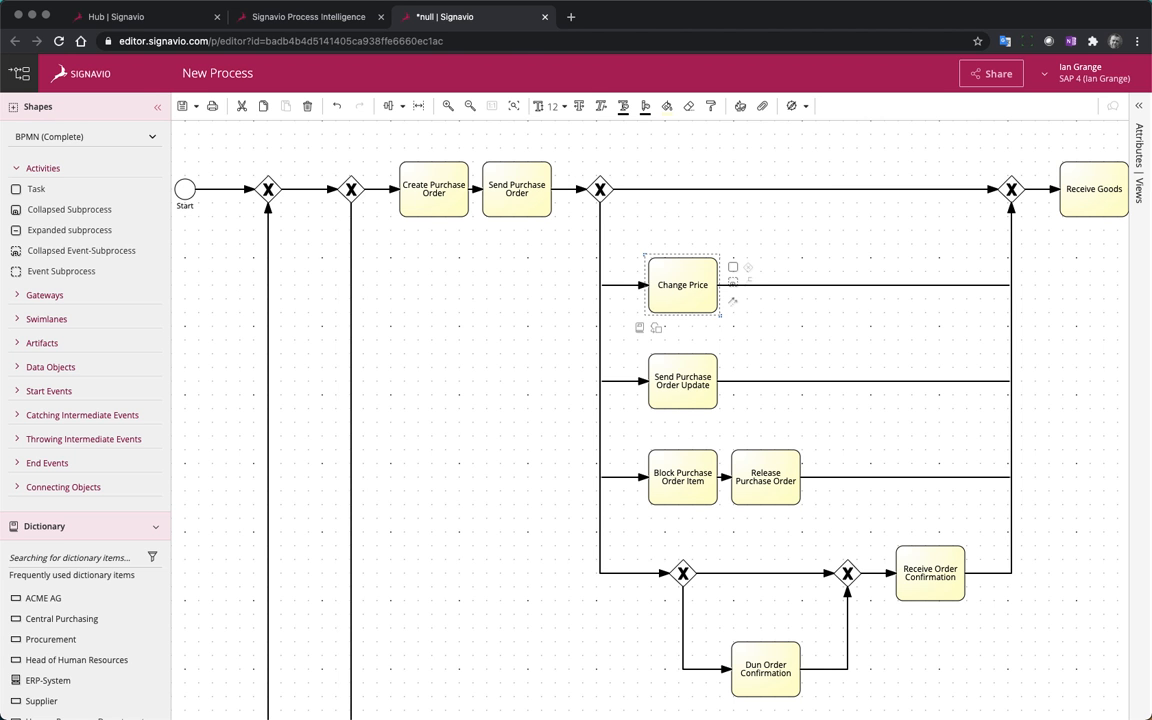
Save the generated diagram as "Real World P2P Process" in Shared documents
left_click(185, 105)
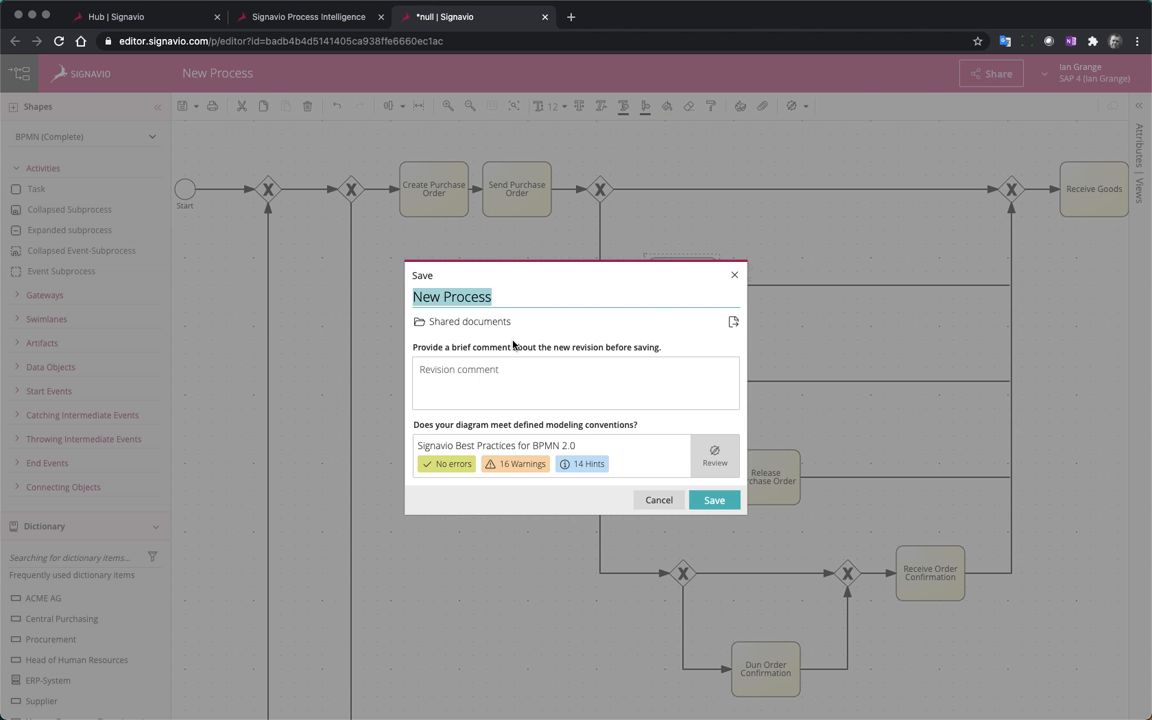
type("Real Wo")
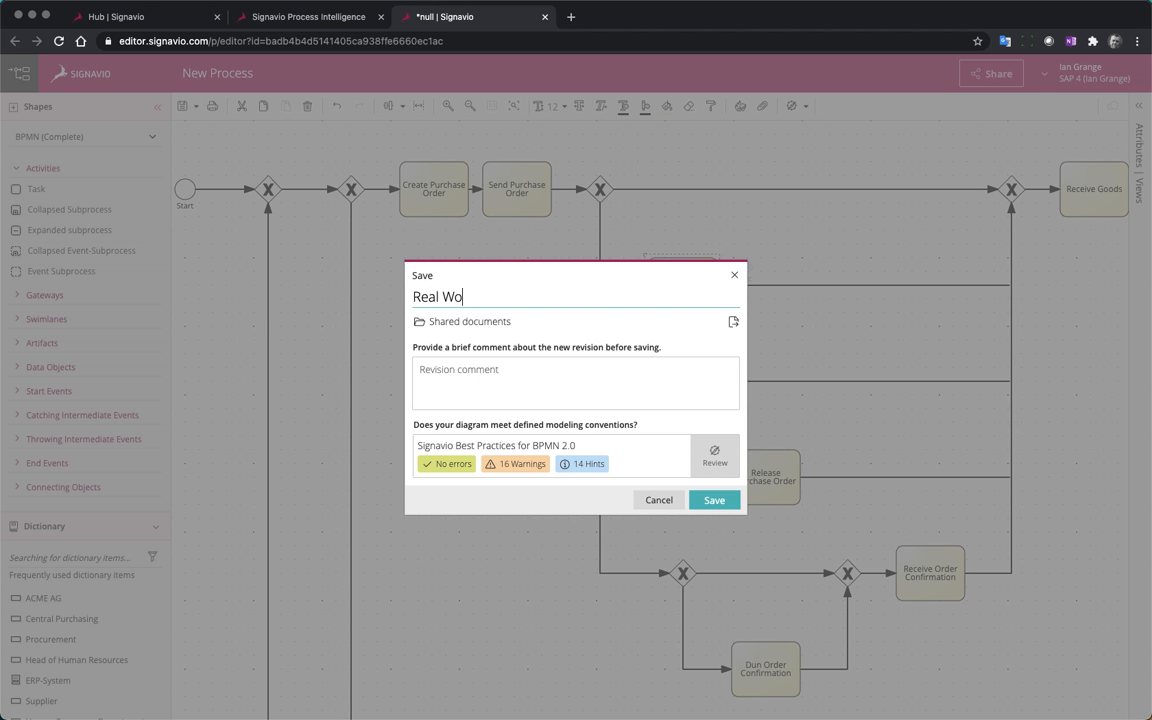
type("rld P")
type("2P Process")
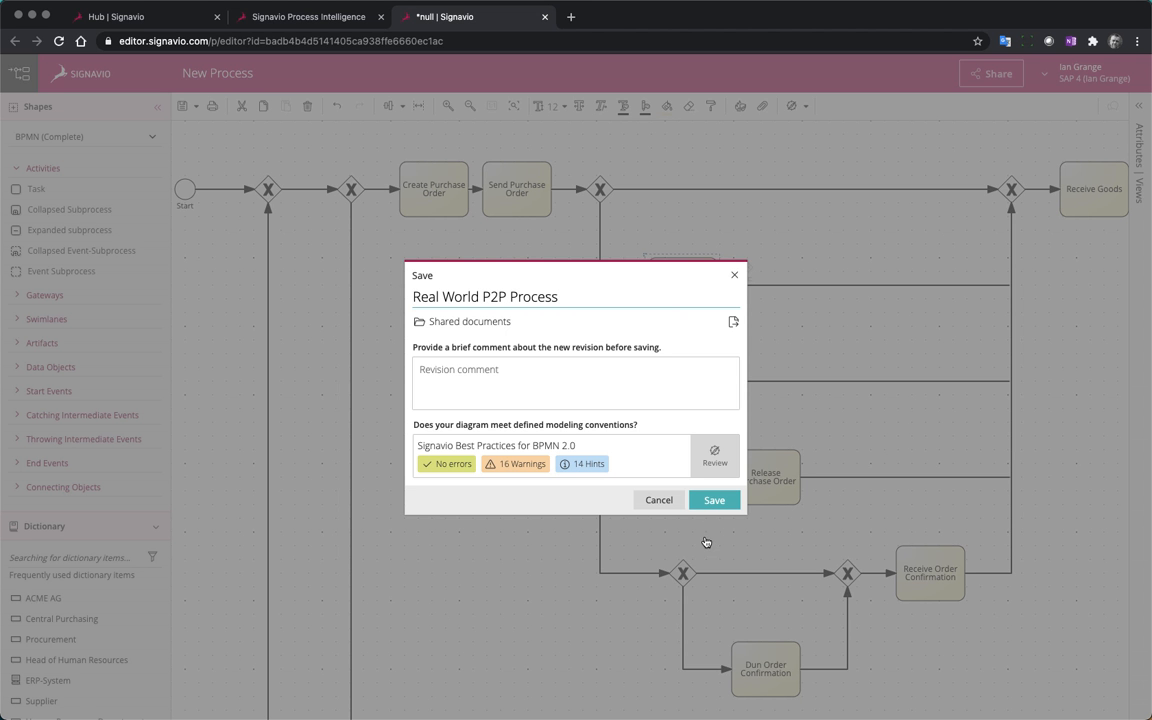
left_click(712, 500)
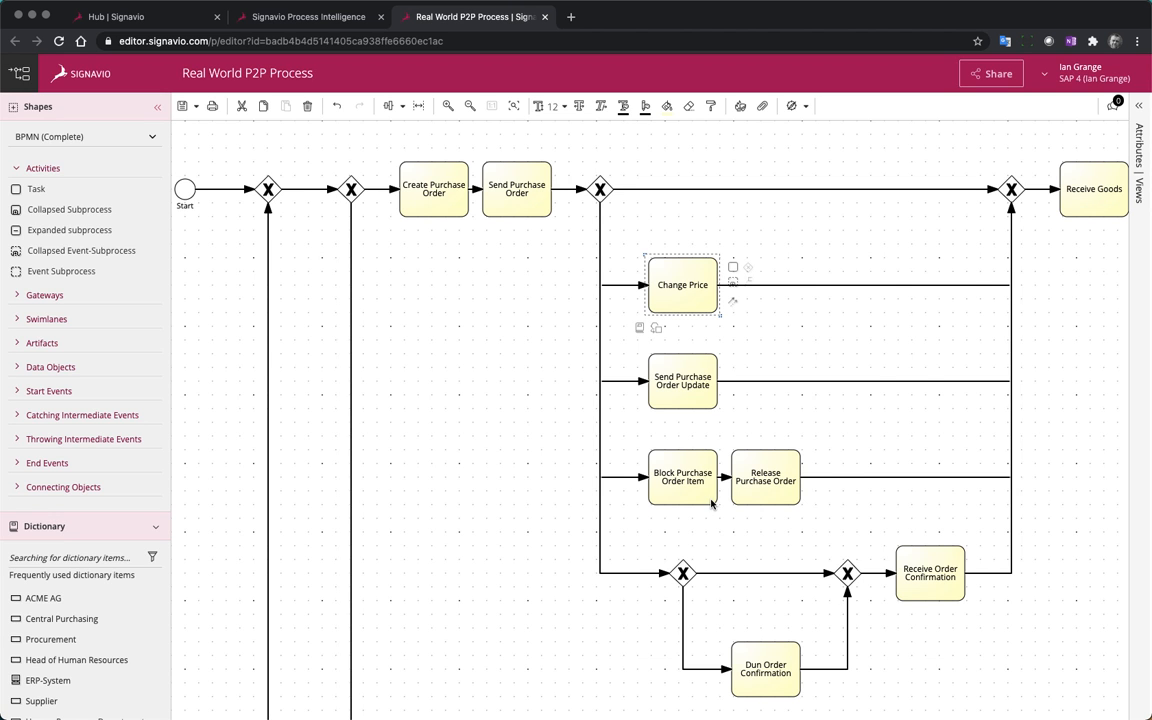
Close the diagram and the Process Intelligence investigation, and switch from the Collaboration Hub to Workflow Accelerator
left_click(545, 17)
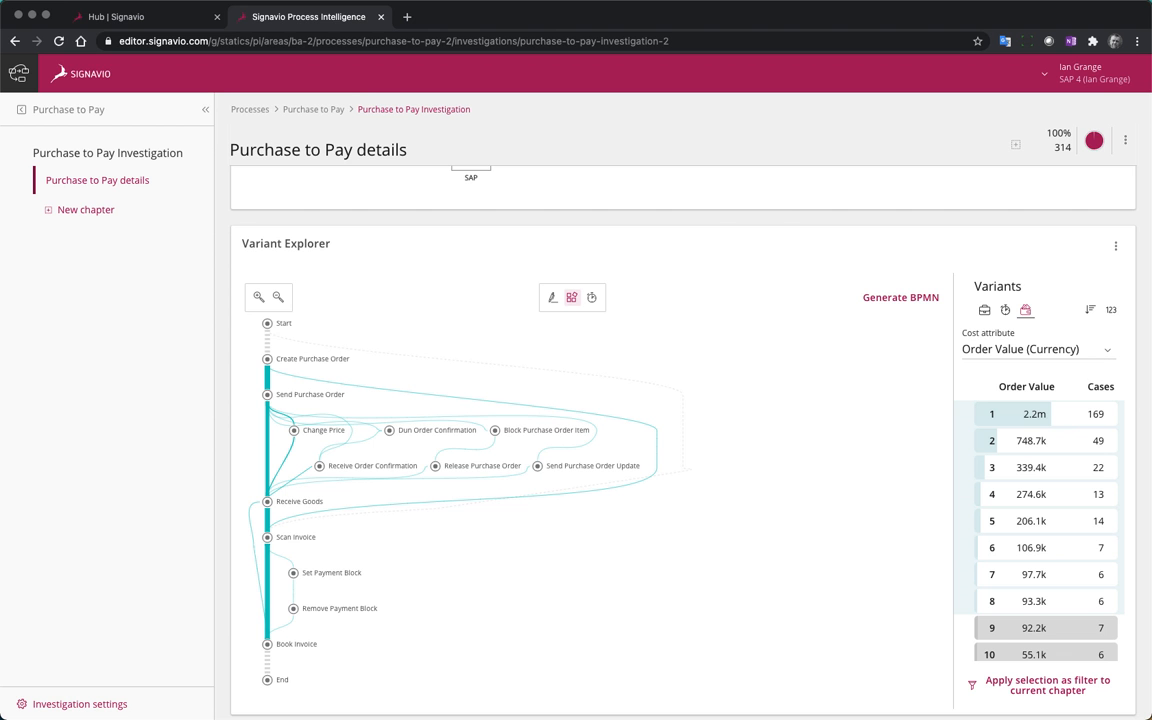
left_click(381, 17)
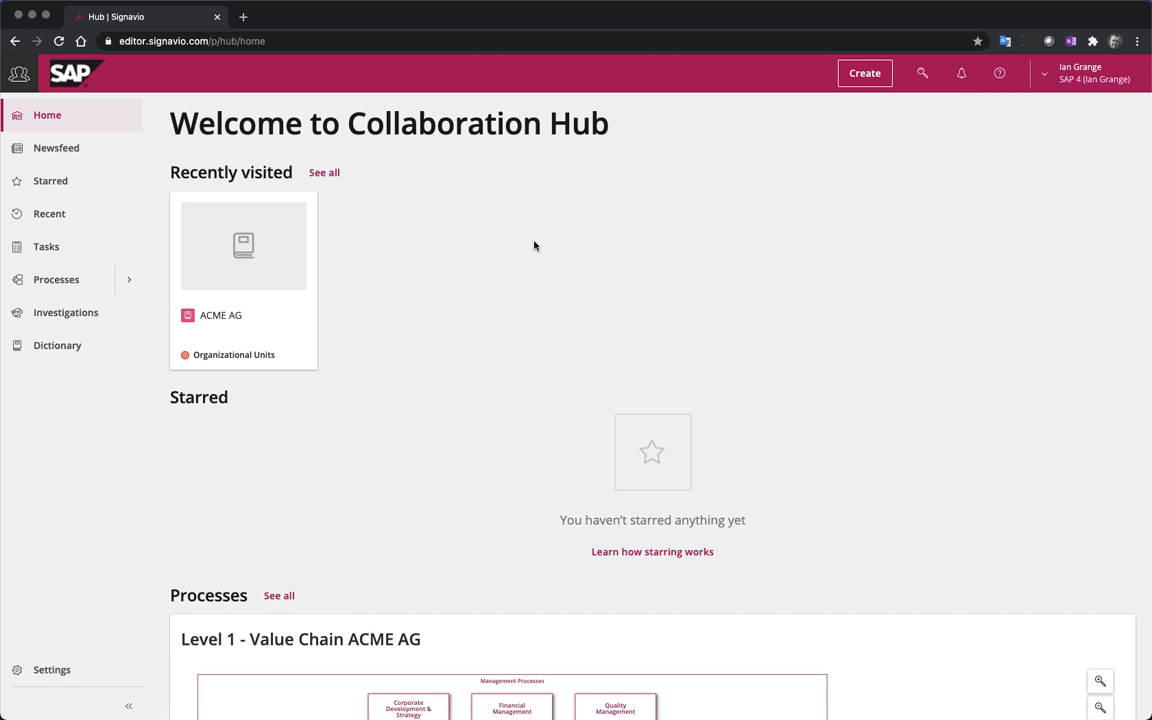
left_click(1080, 75)
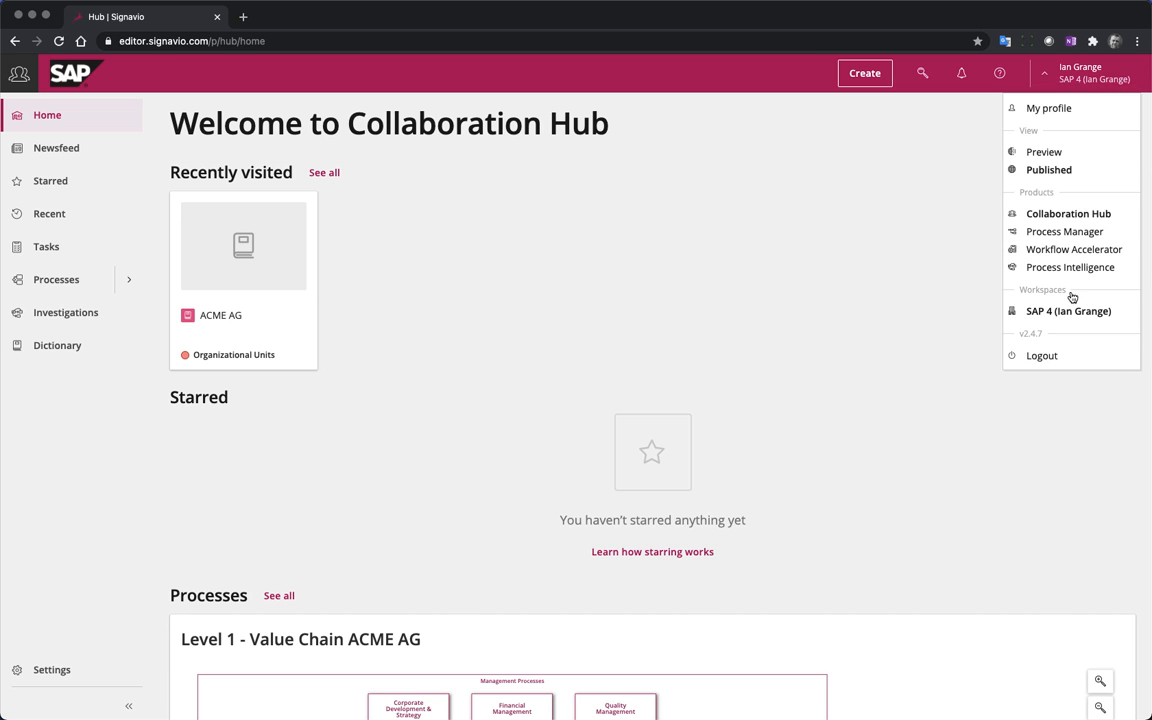
left_click(1102, 250)
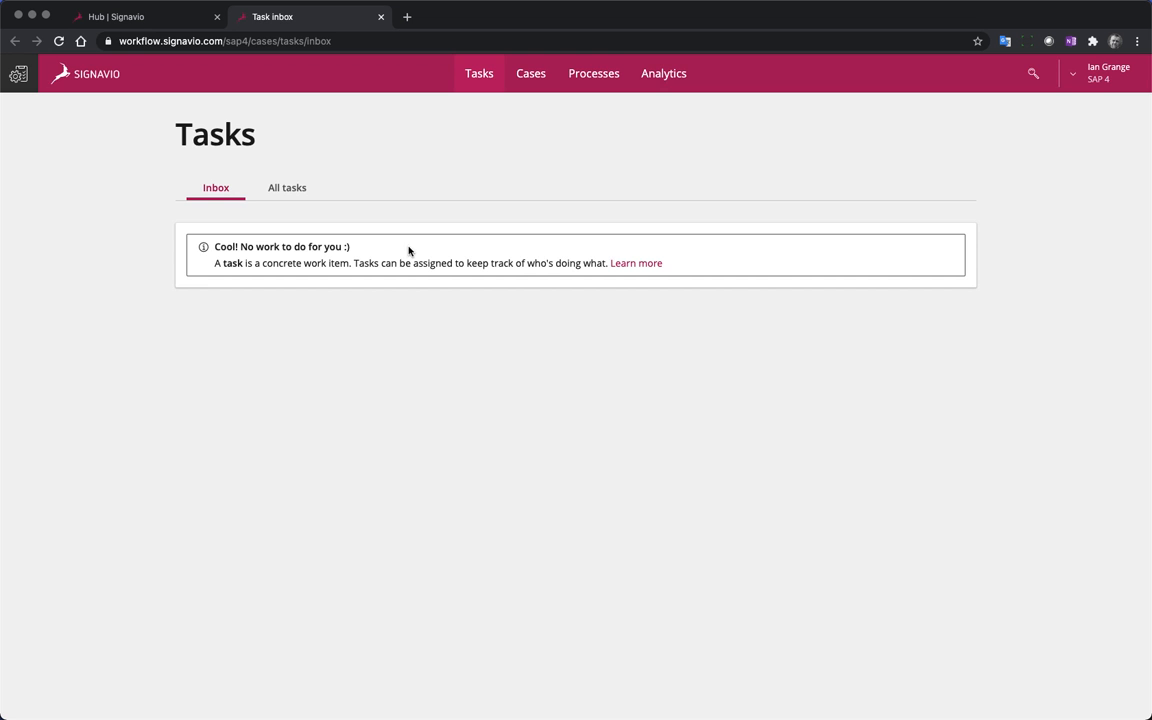
Open the Approval process and examine its workflow diagram and the available actions, events and gateways
left_click(580, 73)
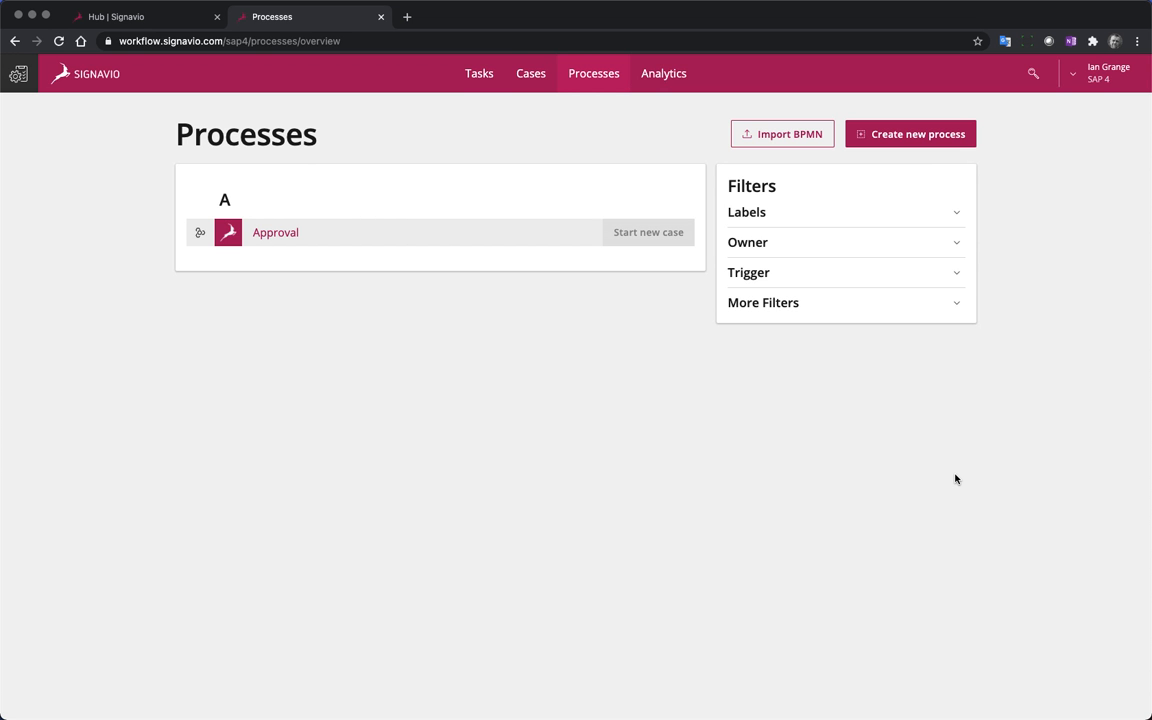
left_click(272, 232)
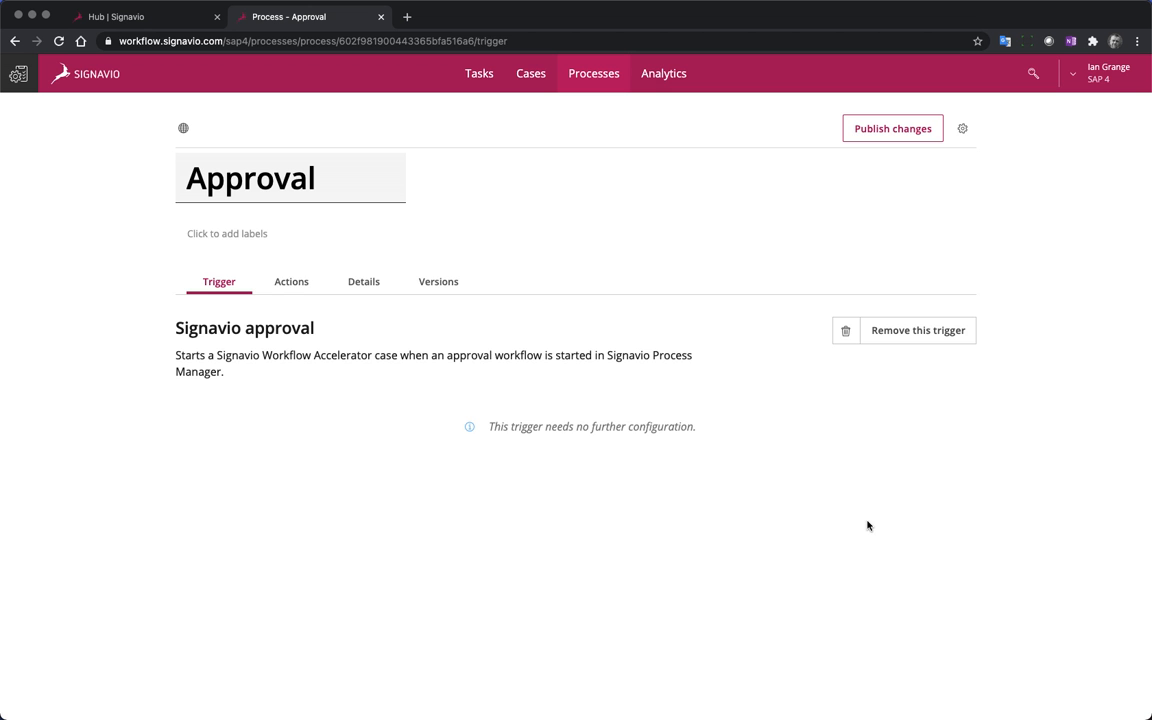
left_click(290, 288)
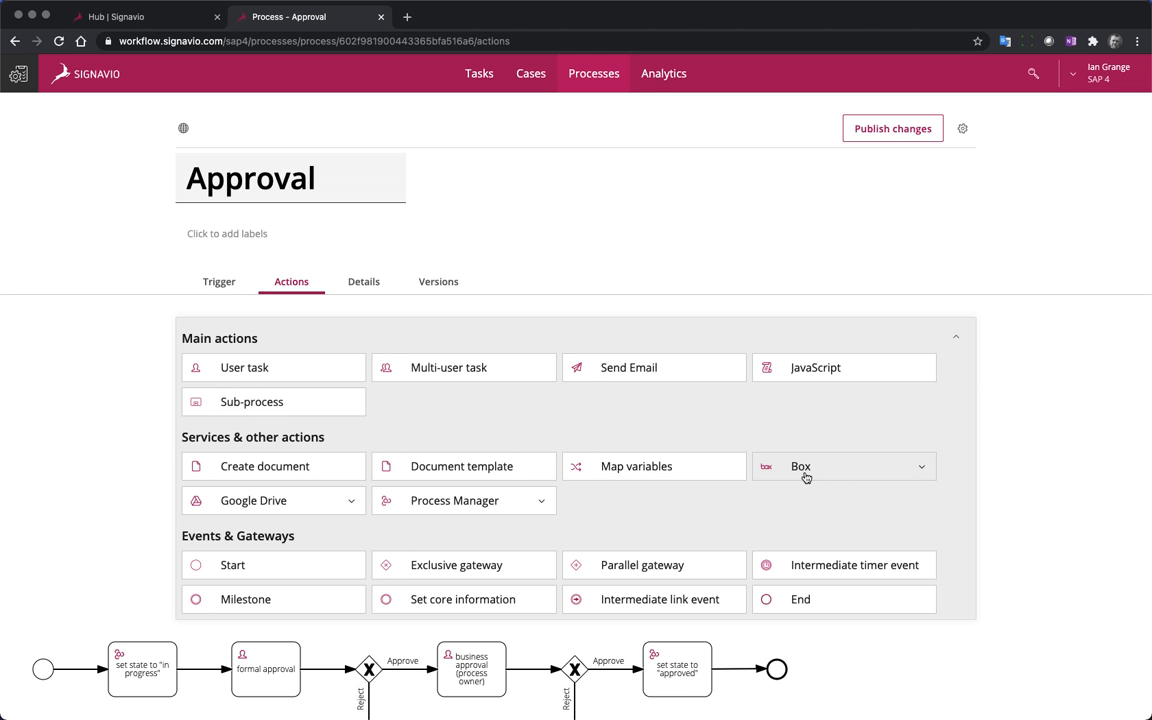
scroll(805, 477, "down", 4)
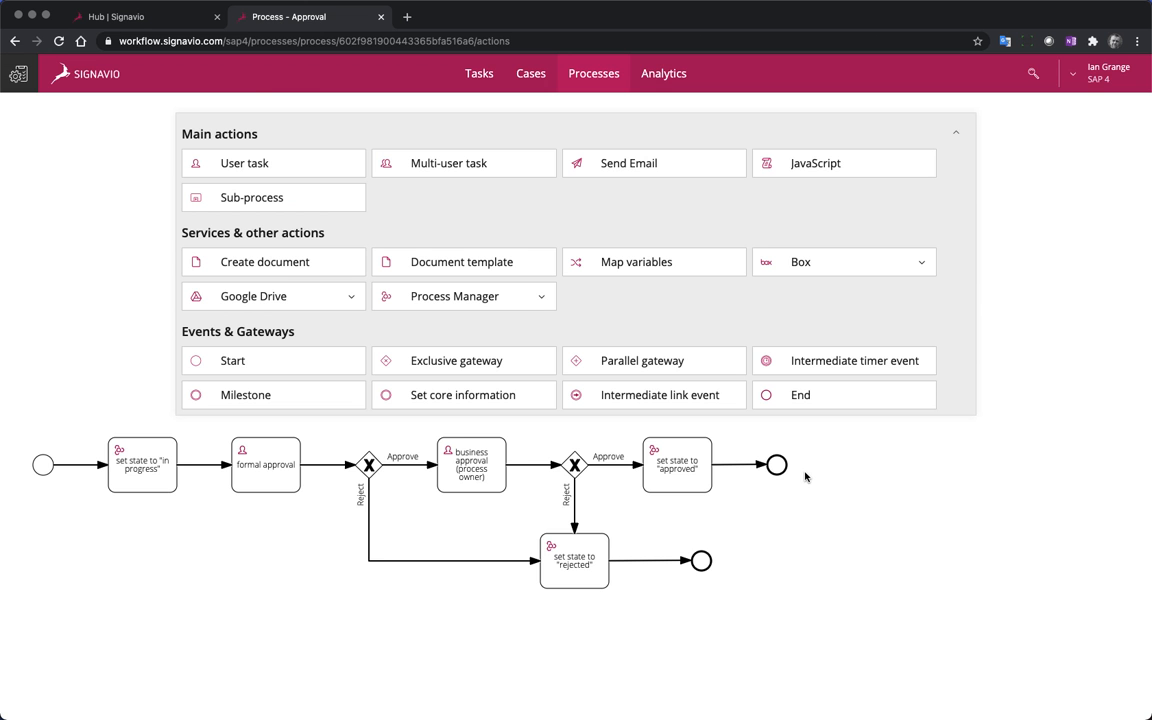
scroll(805, 477, "up", 1)
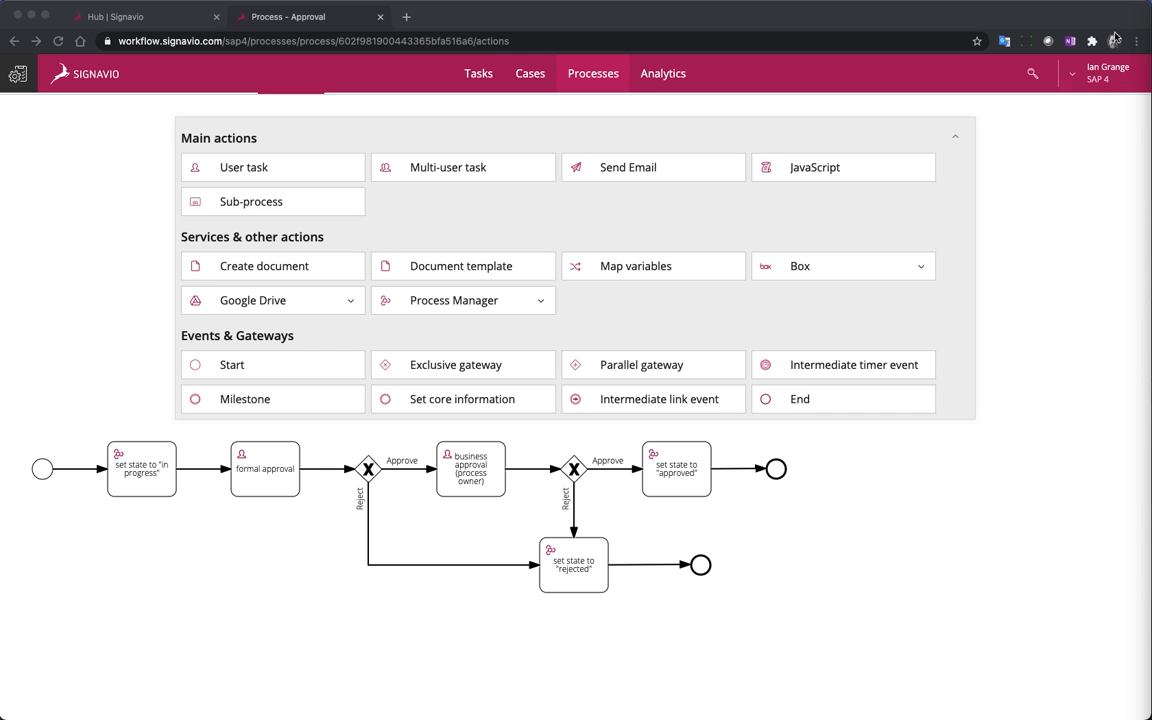
Switch from Workflow Accelerator to Process Manager and start the approval workflow for the Purchase to Pay diagram
left_click(1108, 73)
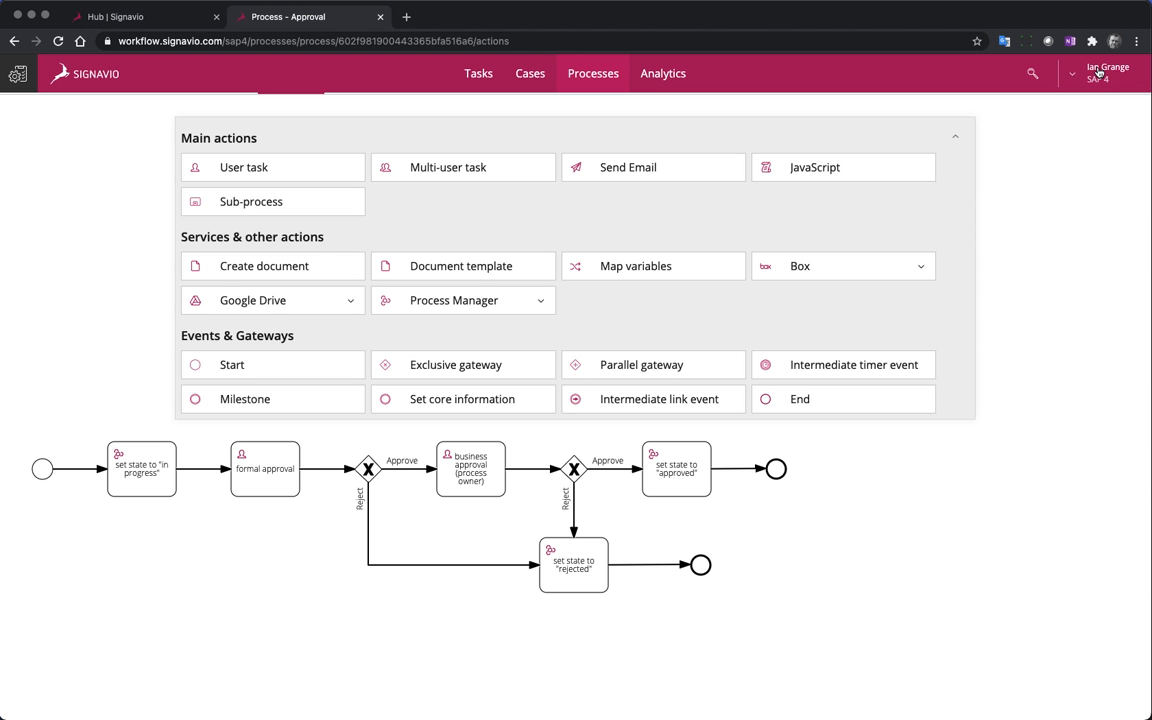
left_click(1108, 73)
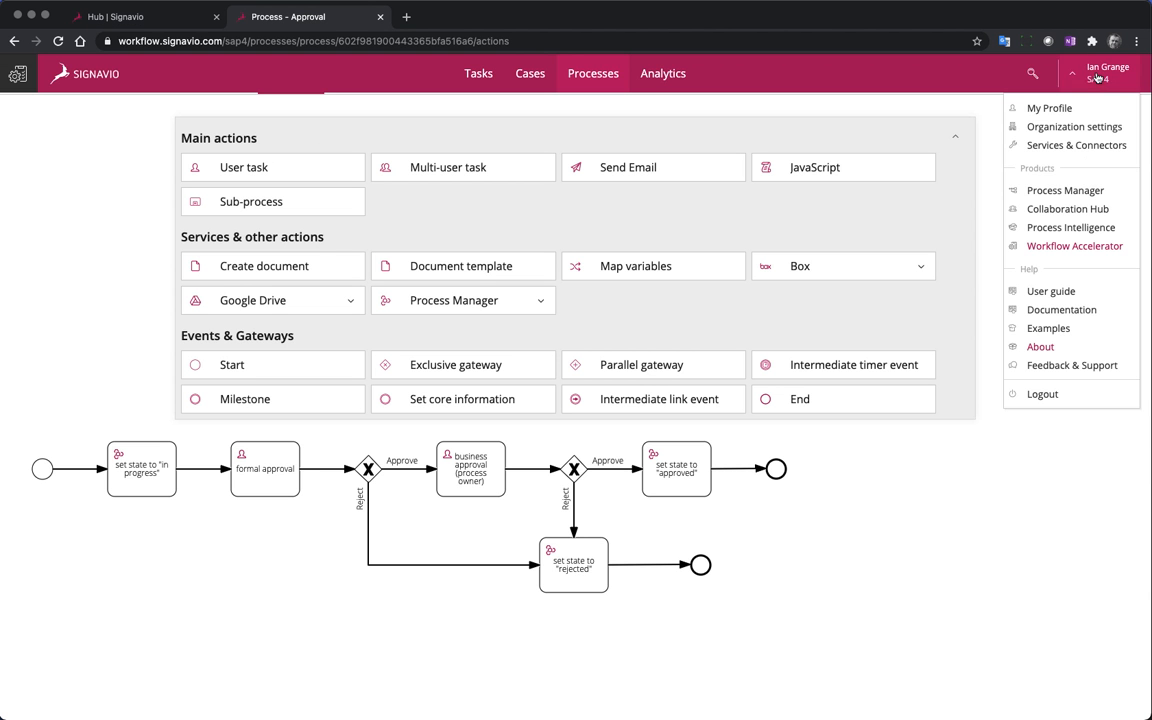
left_click(1098, 192)
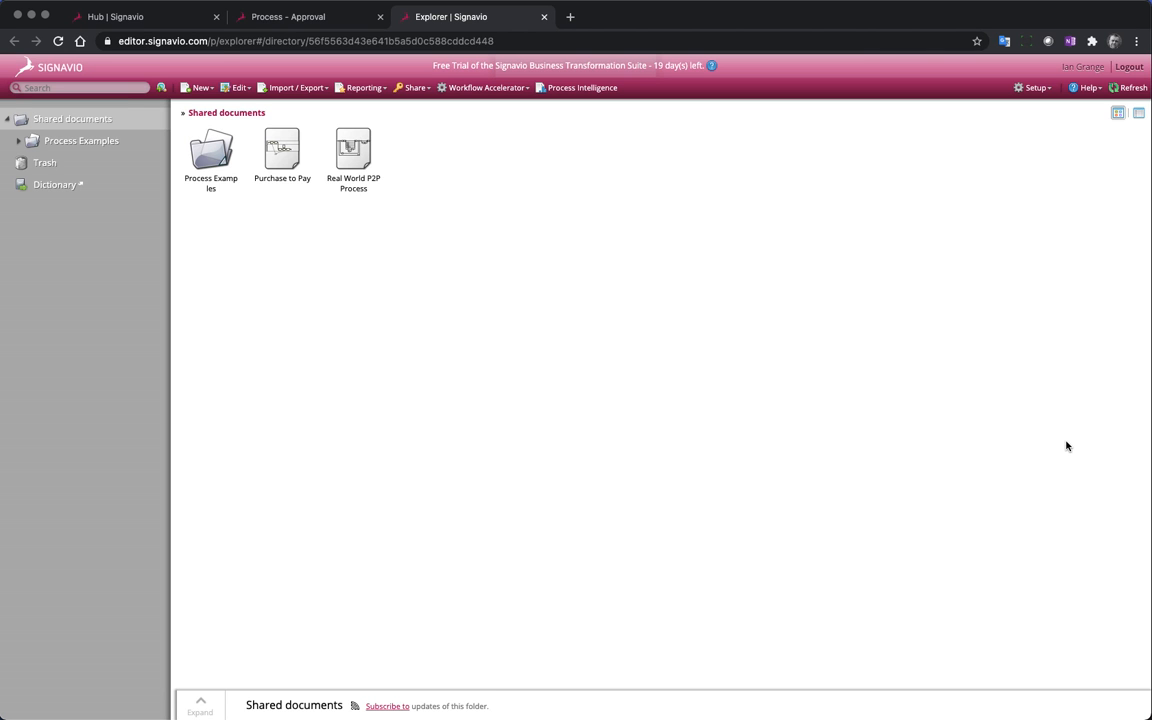
left_click(275, 155)
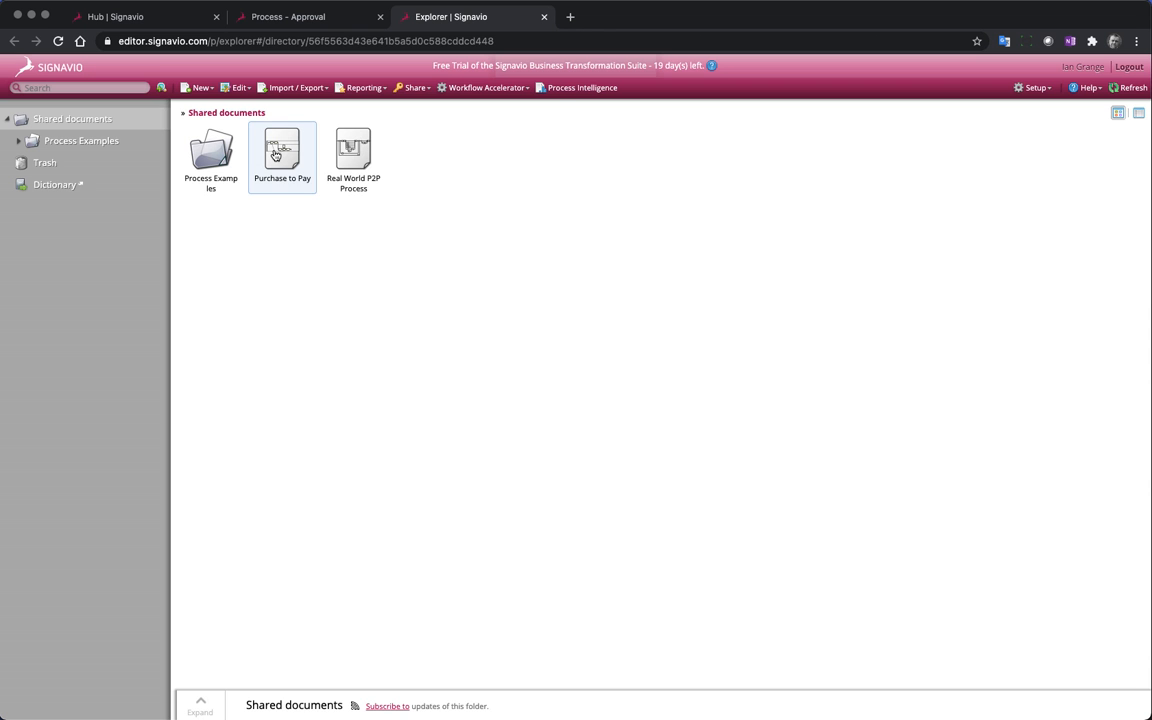
left_click(415, 89)
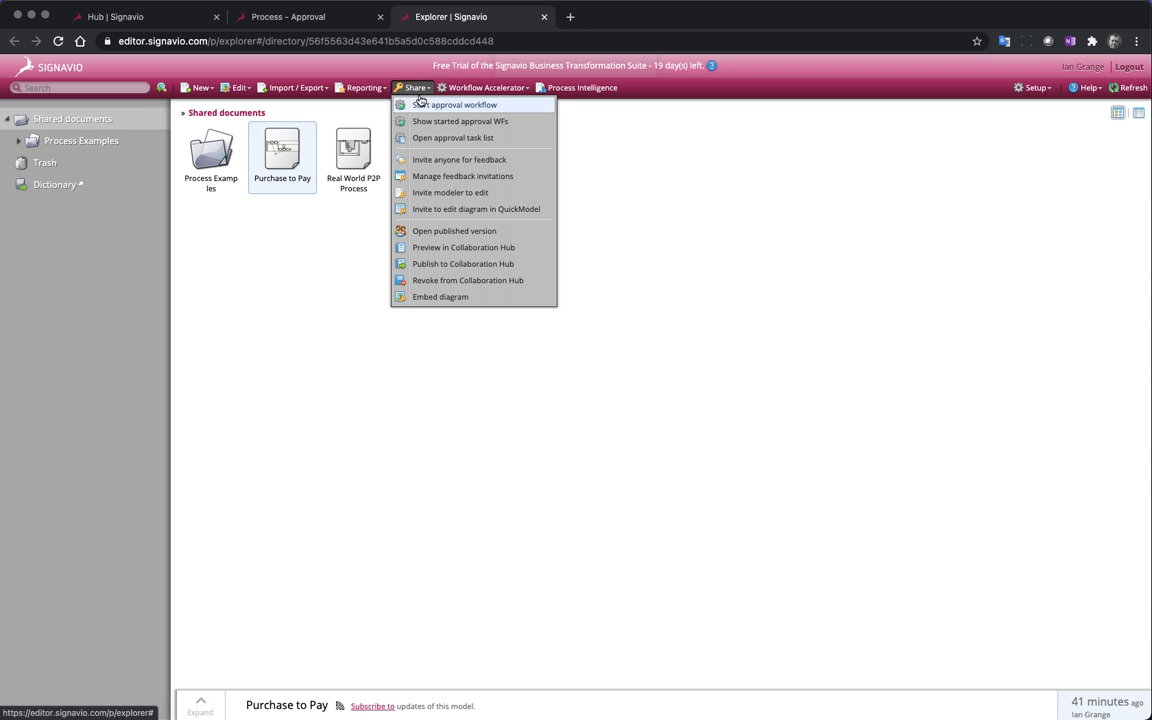
left_click(522, 106)
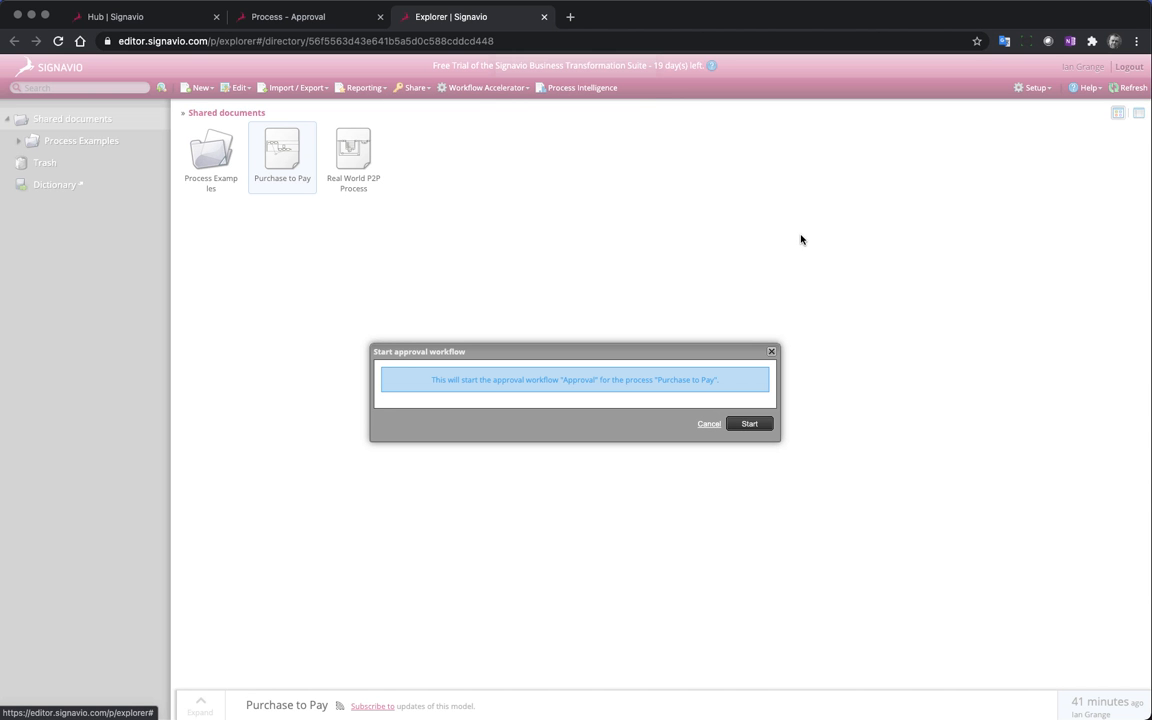
left_click(768, 428)
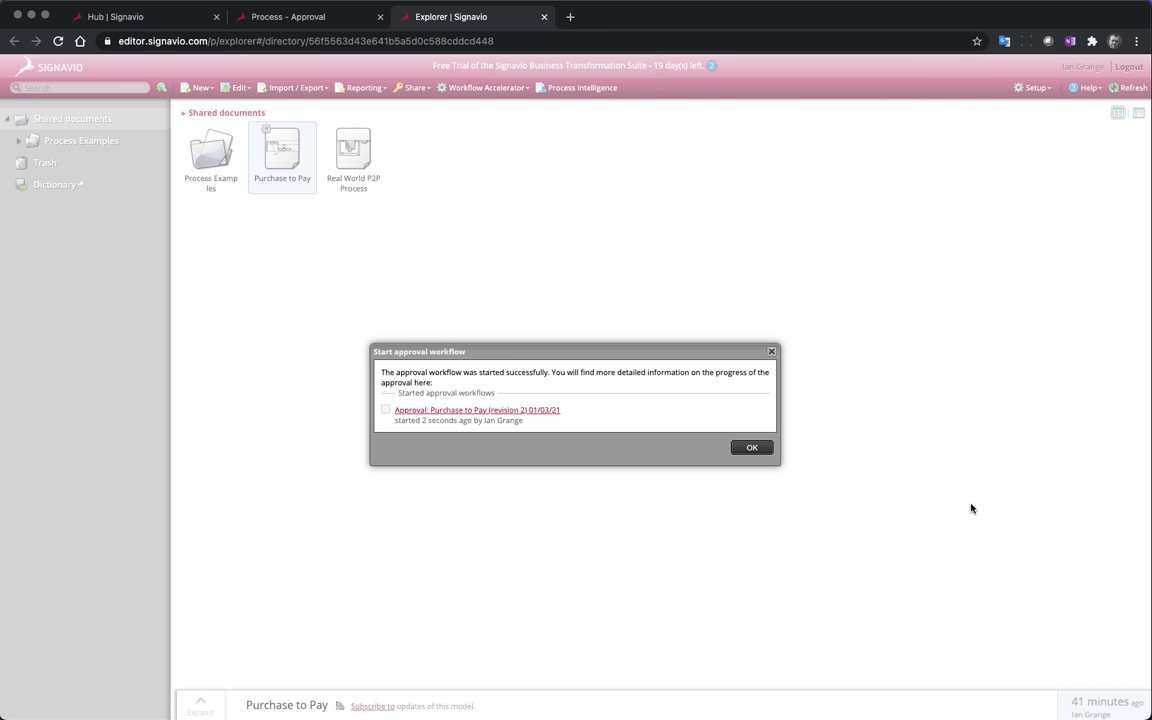
Open the started approval case for Purchase to Pay and approve its formal approval task
left_click(543, 413)
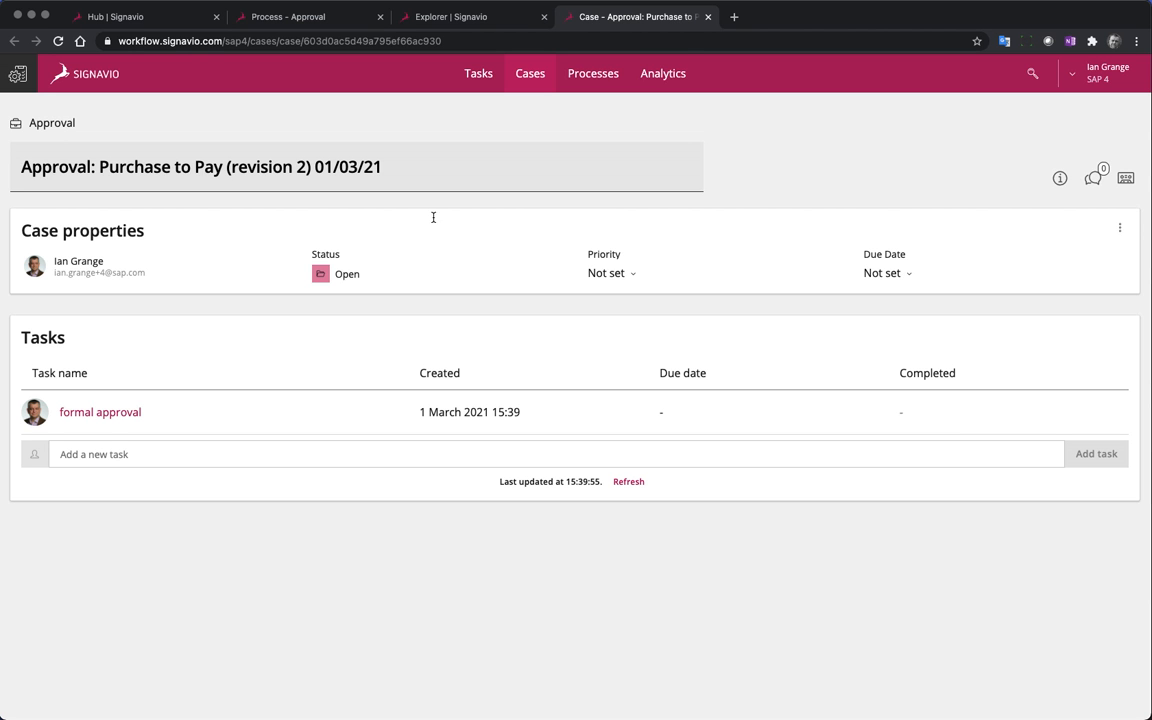
left_click(120, 414)
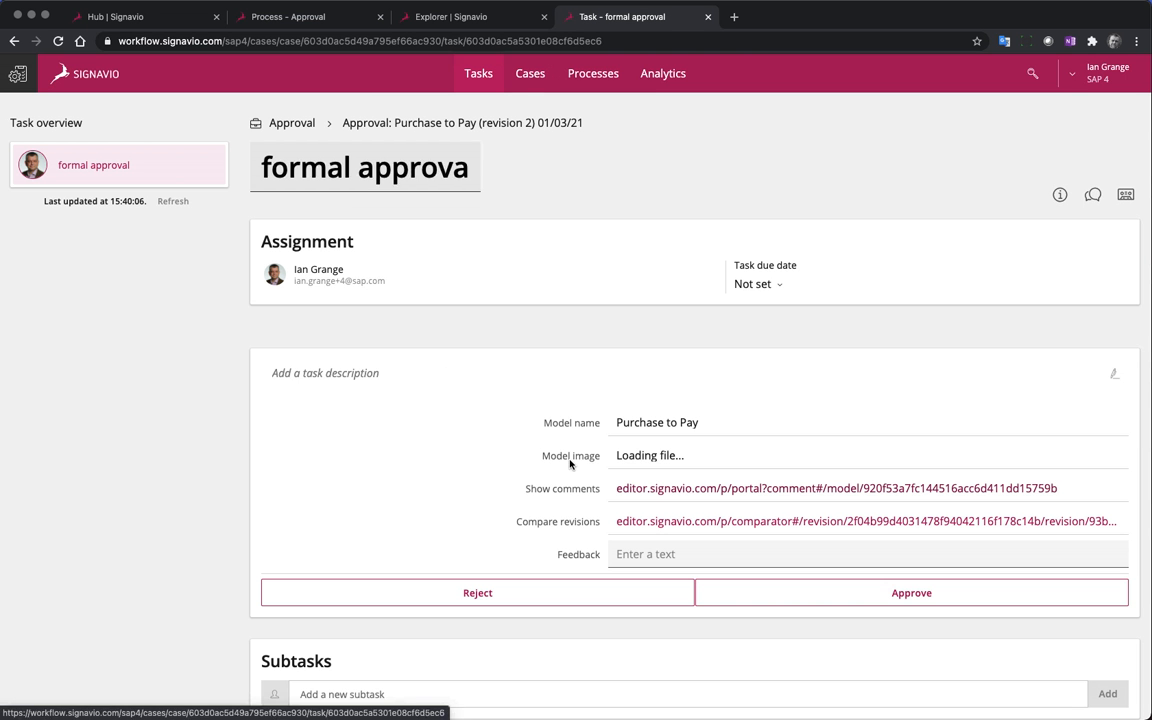
left_click(915, 596)
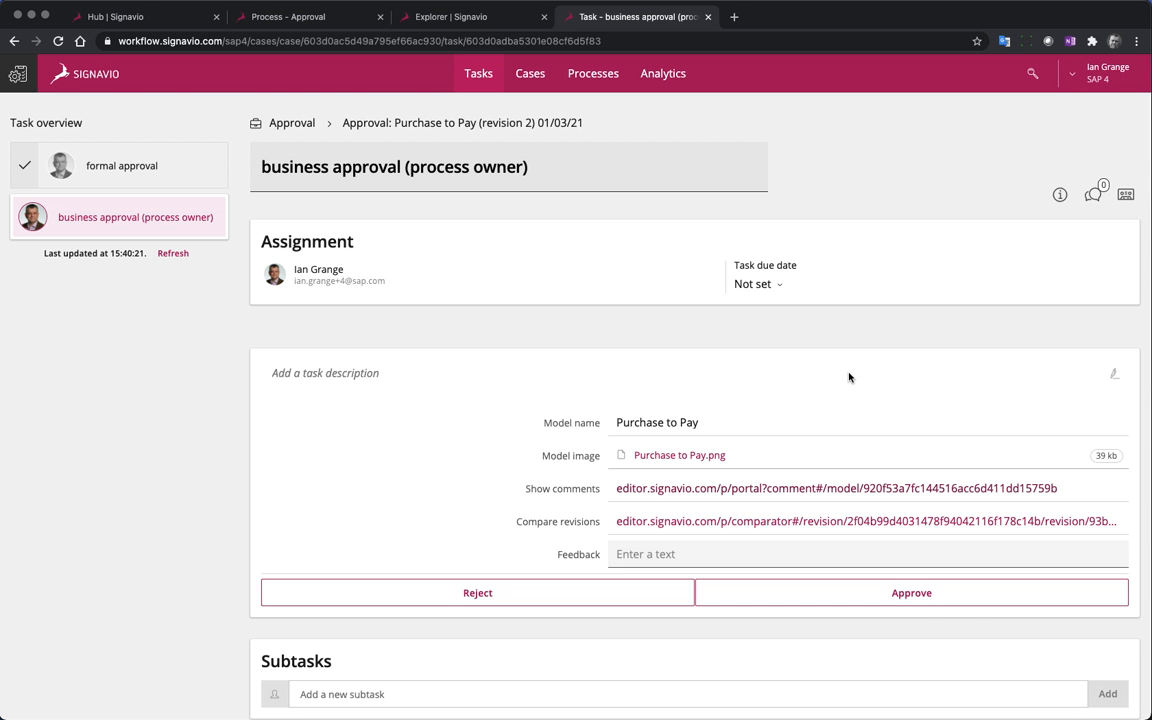
Open the model's comments from the business approval task and comment "Shouldn't this be Purchase Order?" on the Create PO task
left_click(1007, 488)
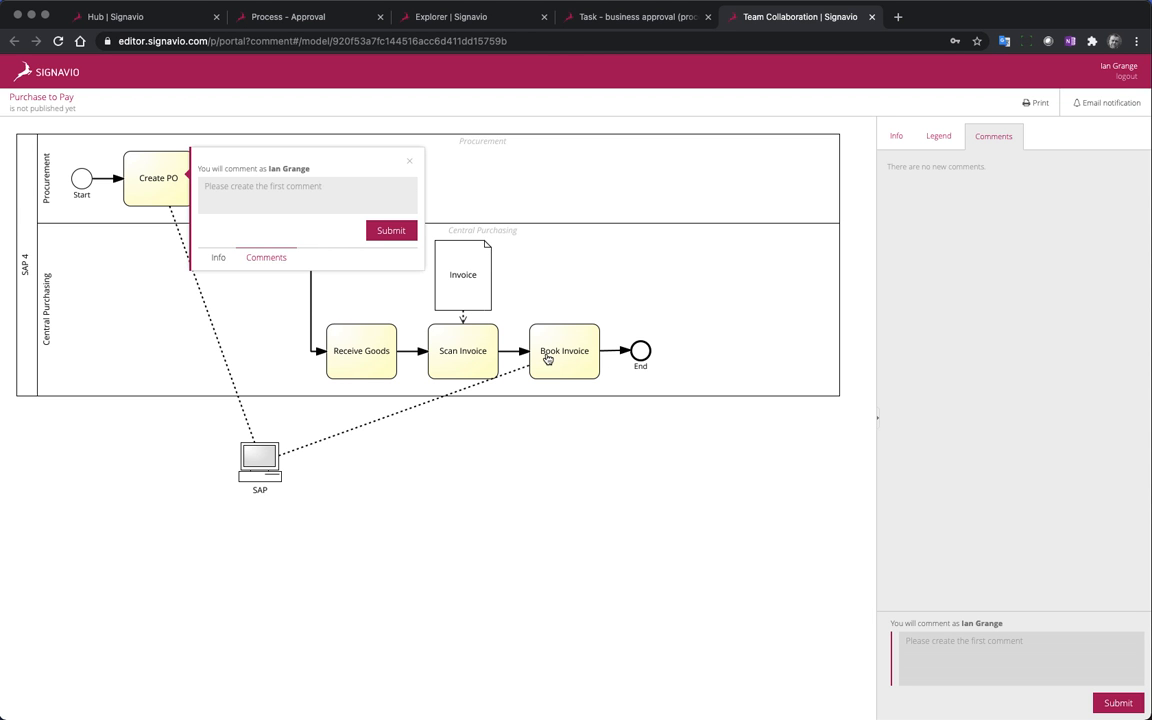
left_click(286, 188)
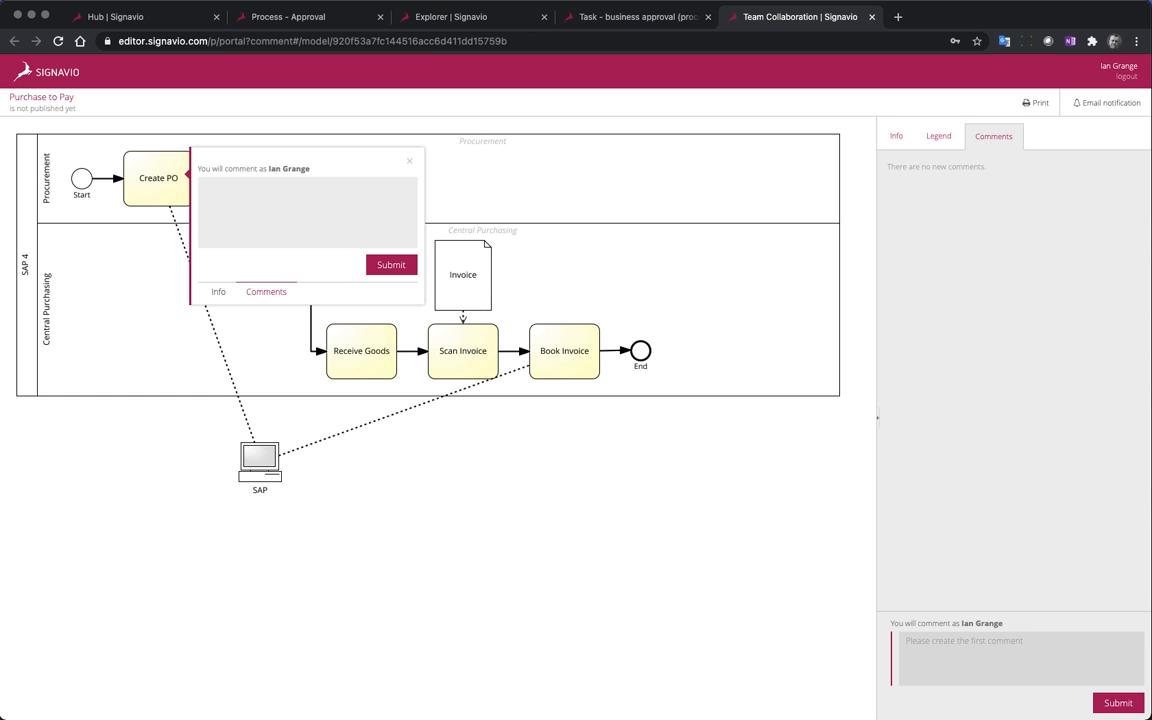
type("Shouldn't this be Purchase Order?")
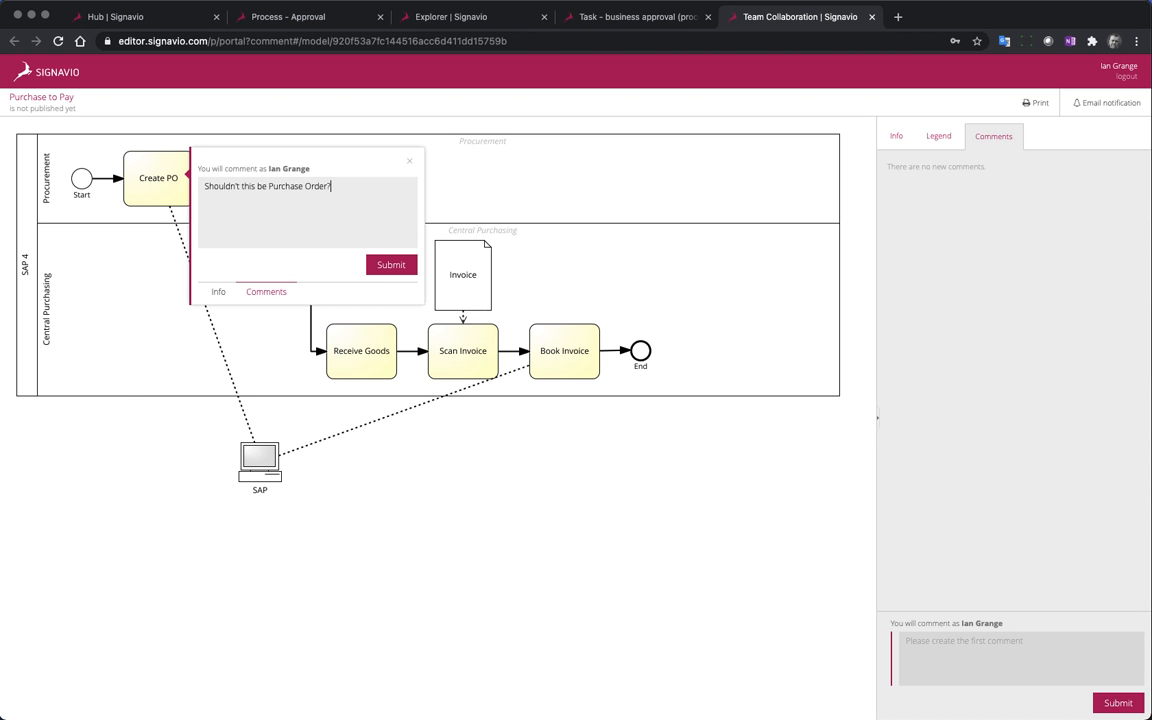
left_click(391, 264)
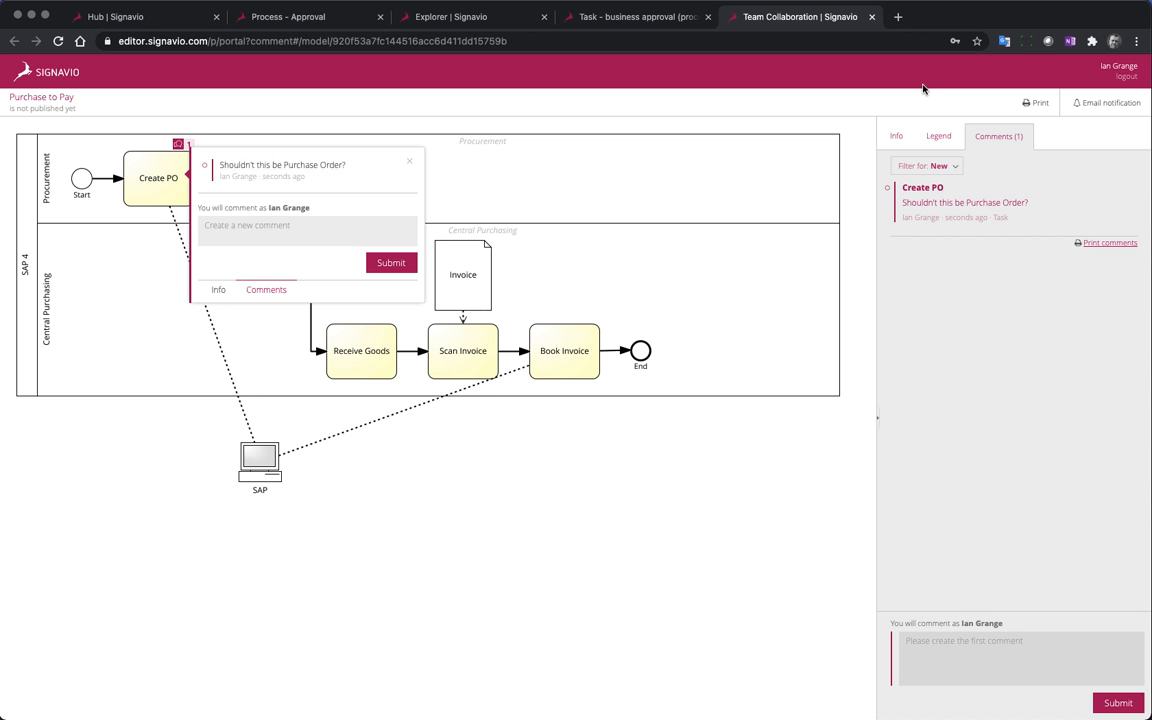
Return to the business approval task, enter the feedback "This looks excellent!" and approve it
left_click(872, 17)
left_click(680, 554)
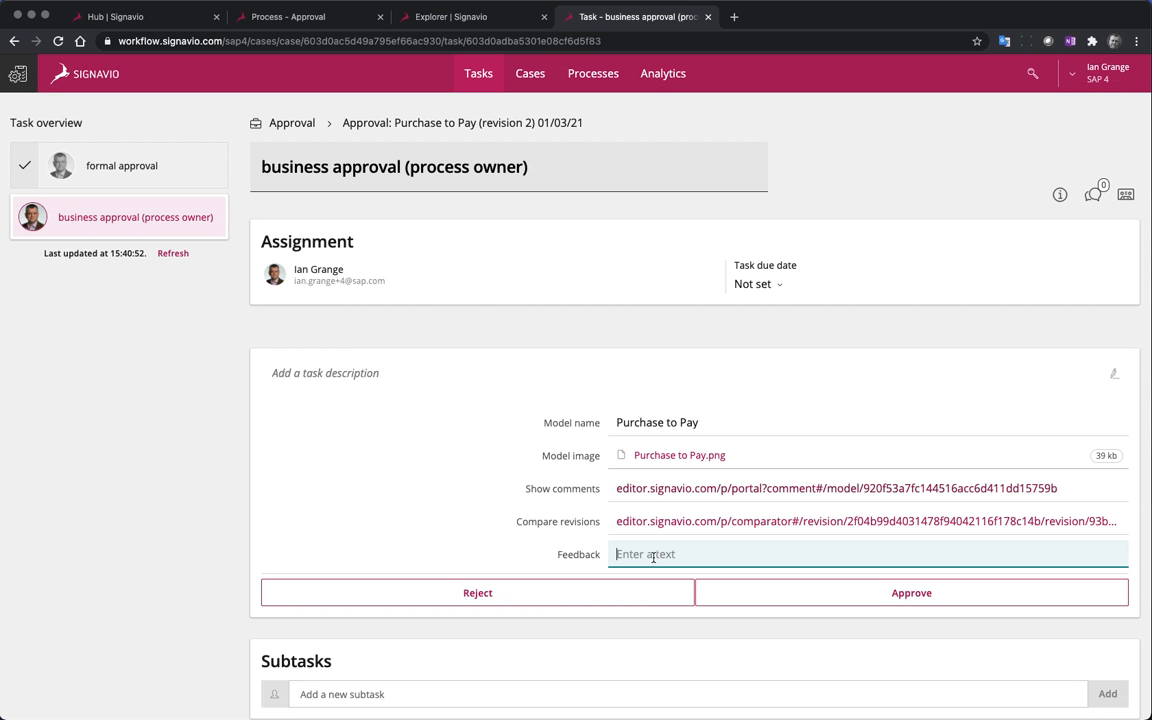
type("This looks excellent!")
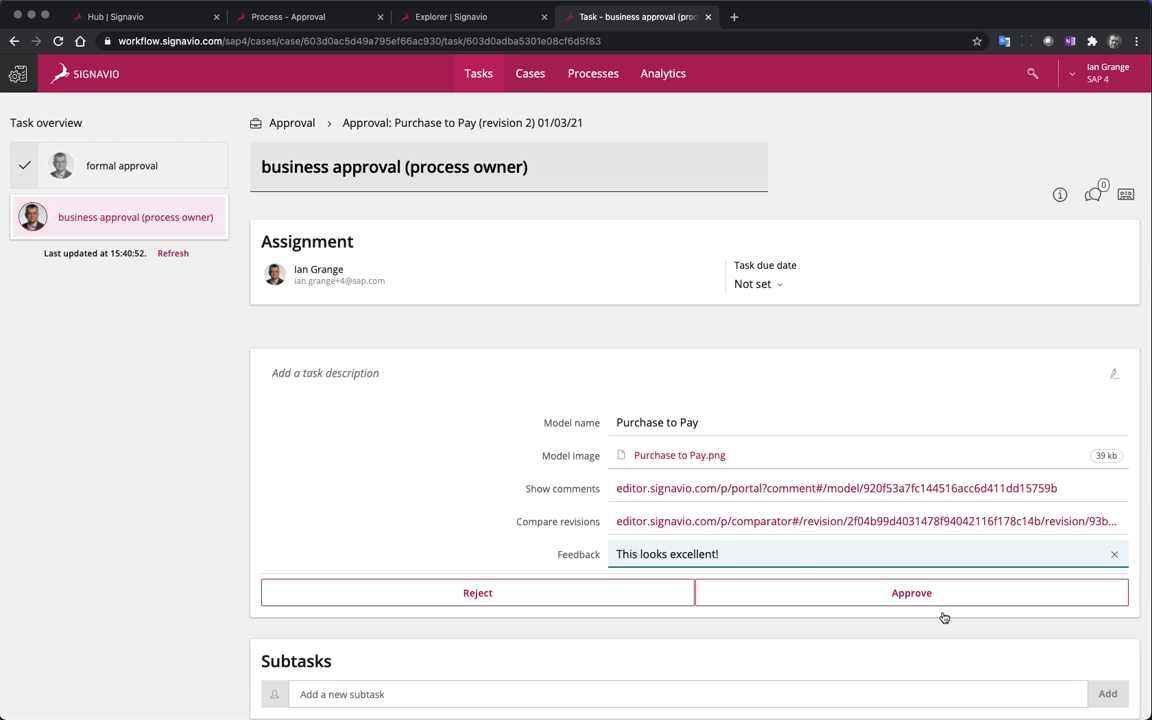
left_click(915, 594)
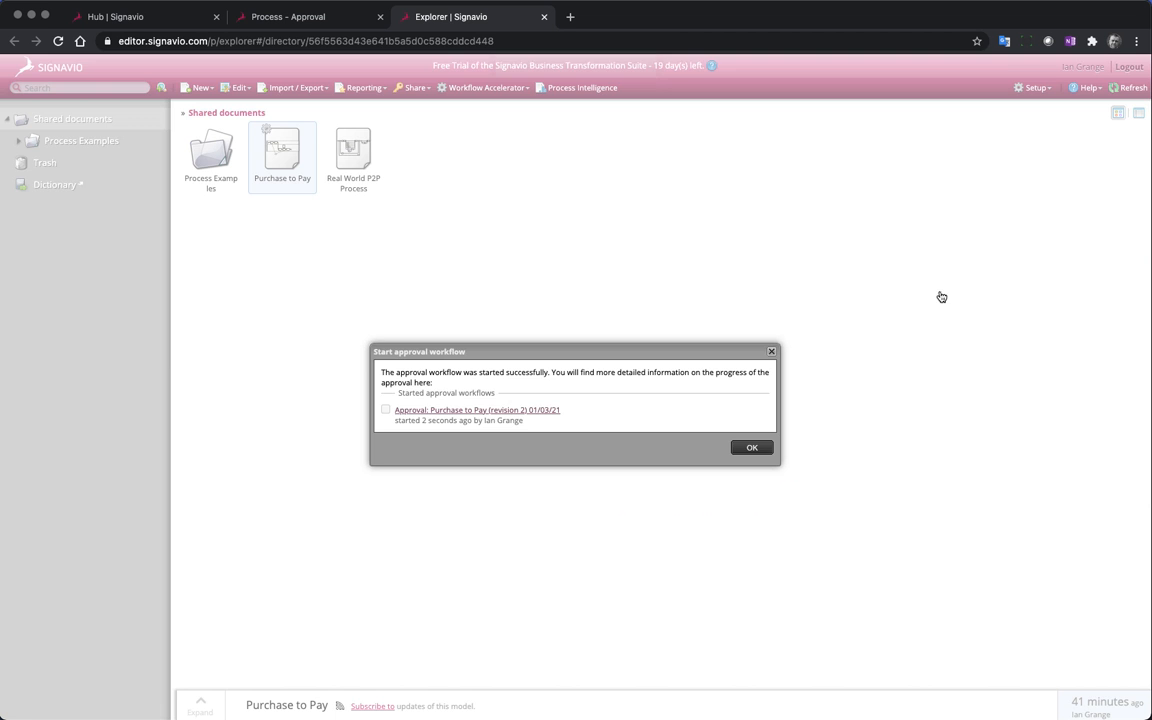
Dismiss the workflow start message, reload the Process Manager explorer and publish the Purchase to Pay diagram to the Collaboration Hub
left_click(749, 447)
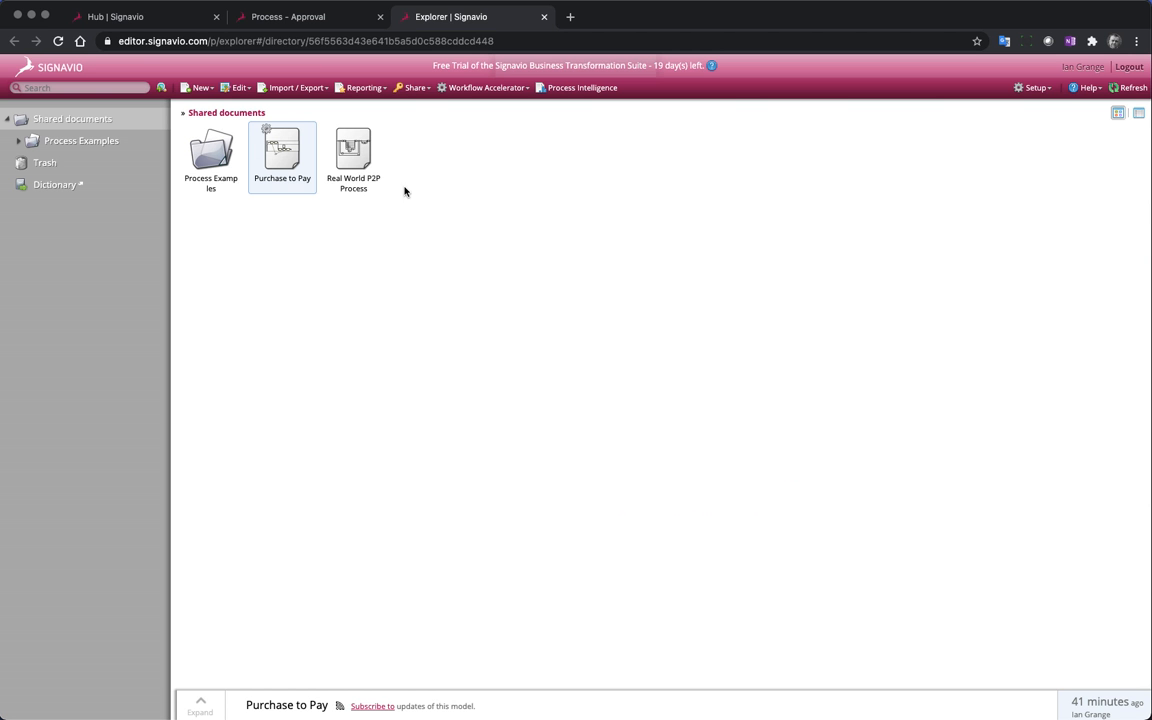
left_click(58, 41)
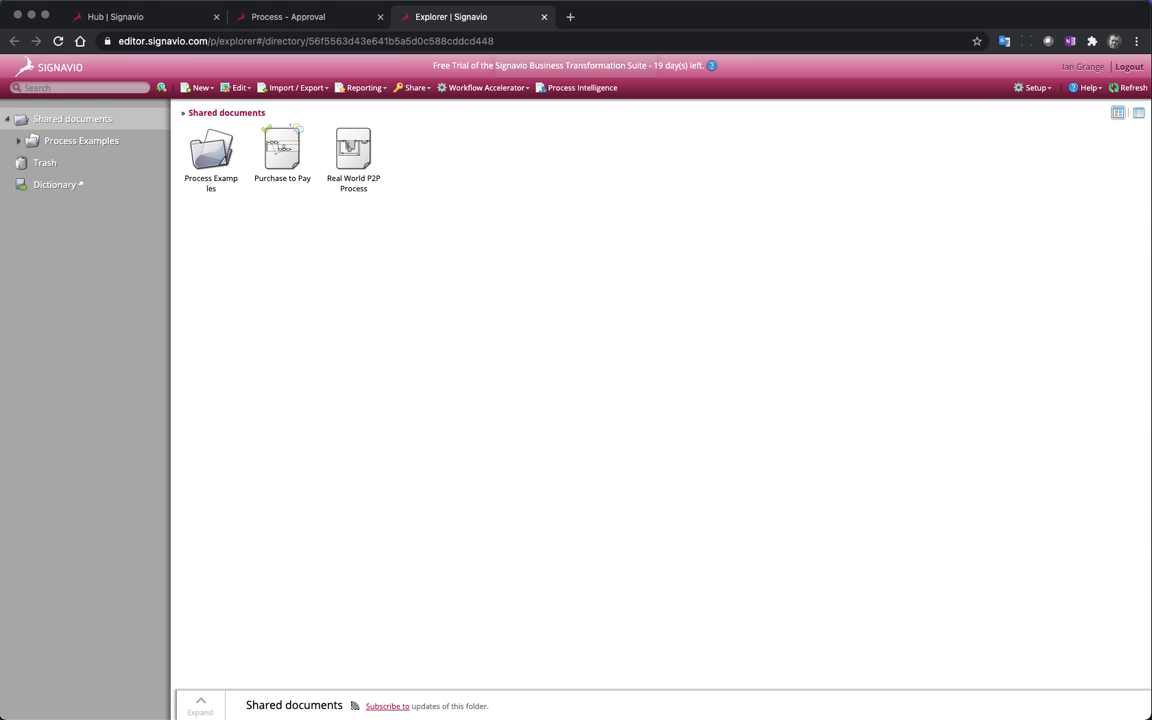
left_click(290, 155)
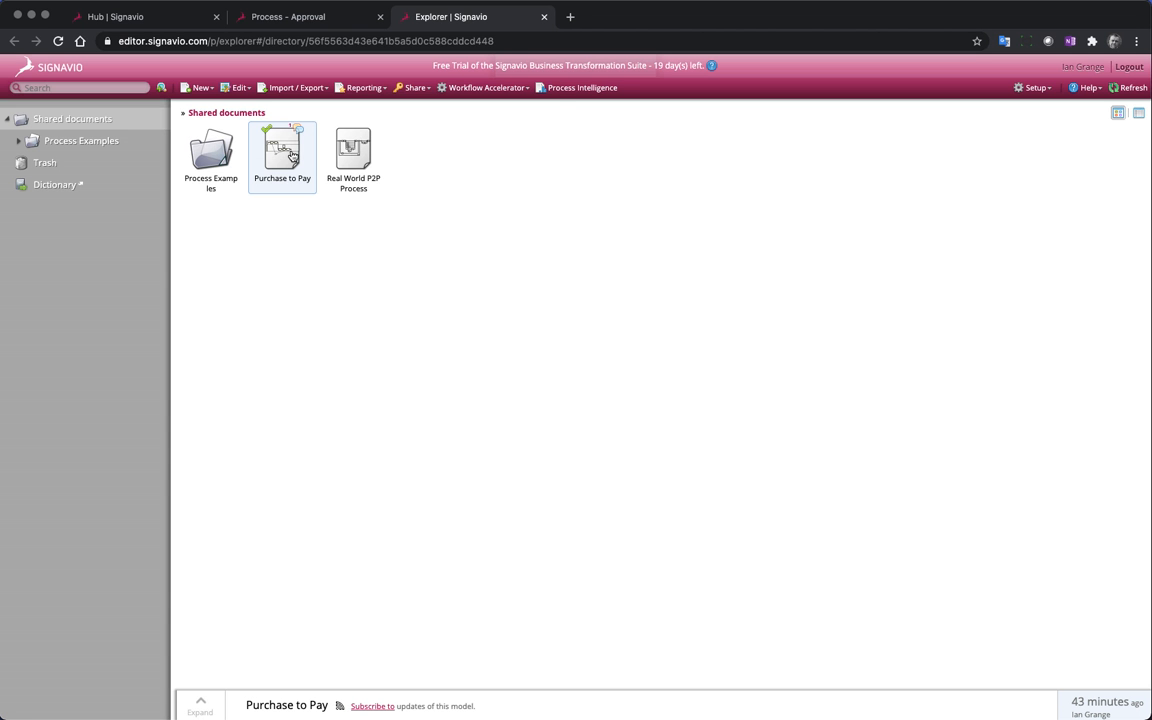
left_click(418, 89)
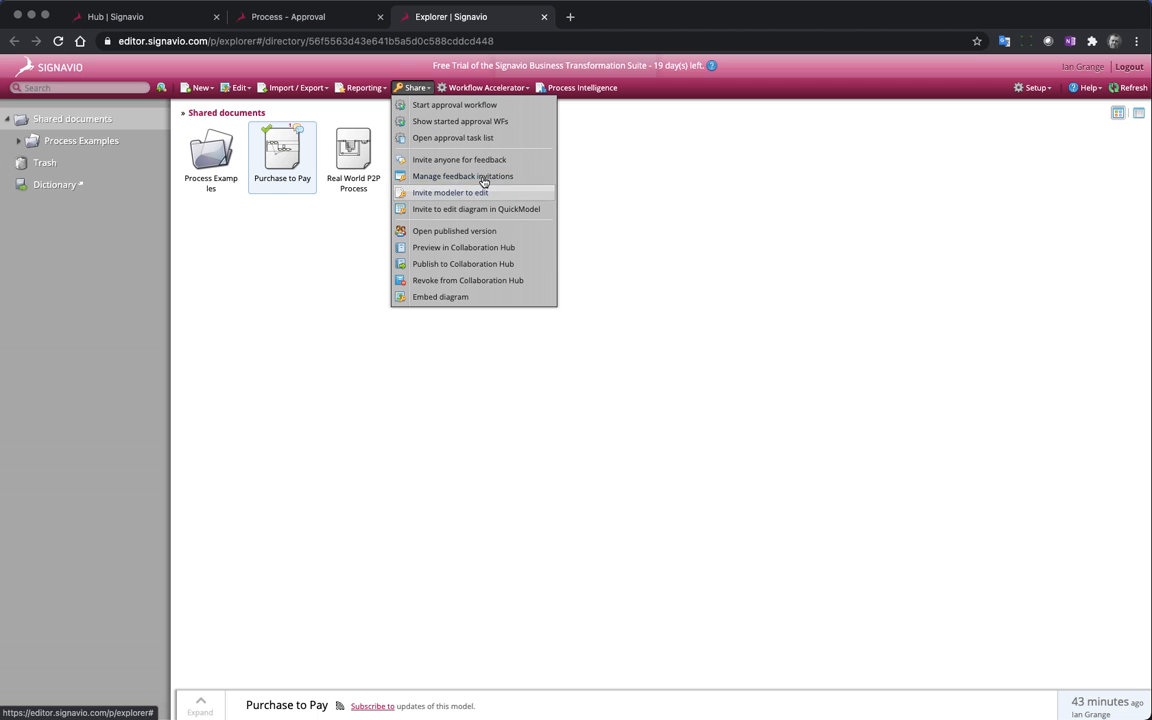
left_click(518, 268)
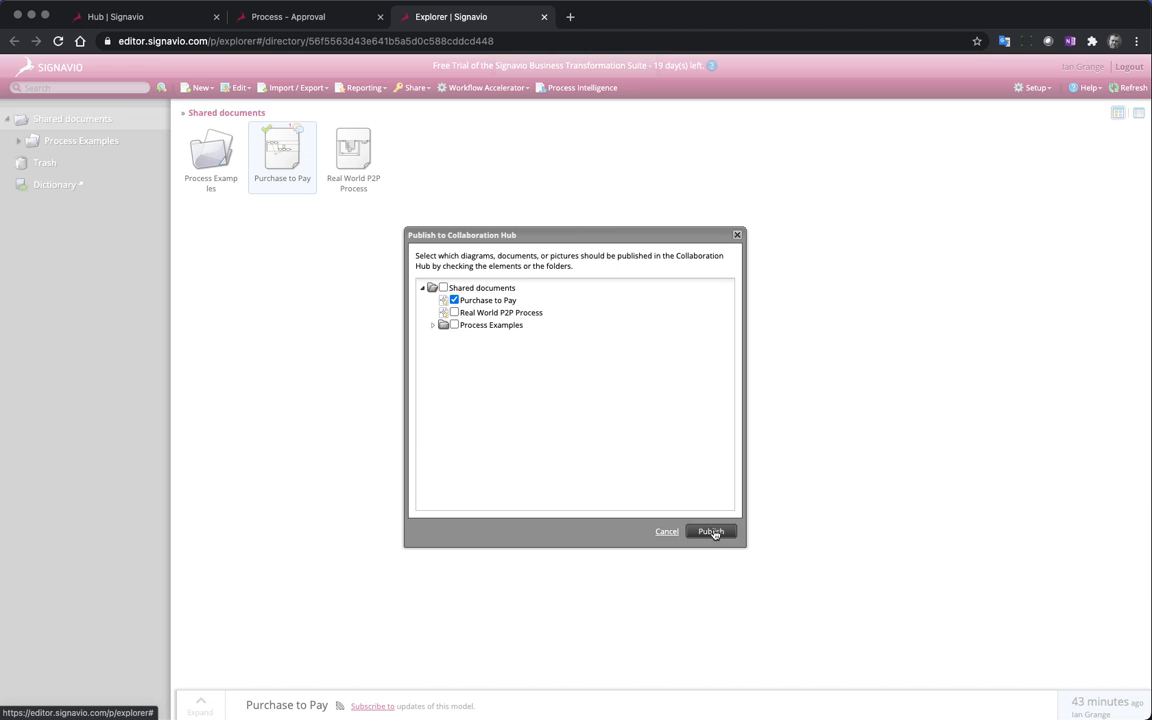
left_click(711, 531)
left_click(547, 408)
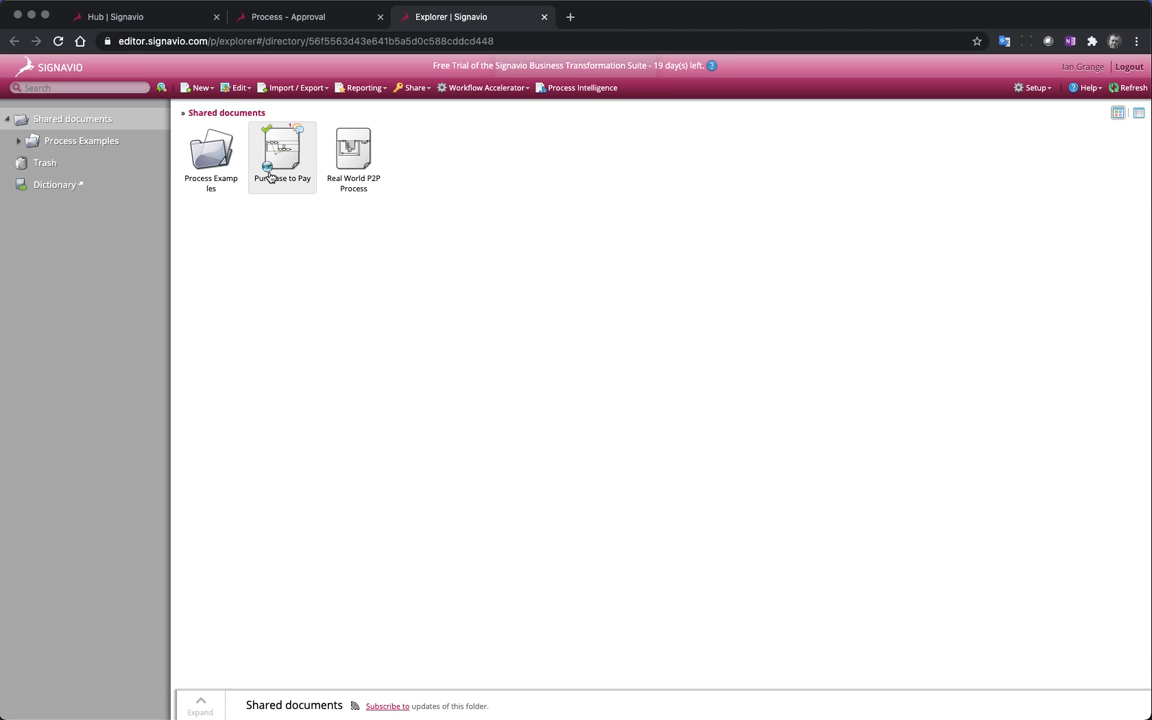
Close Process Manager and the Approval process, and open the published Purchase to Pay diagram in the Collaboration Hub
left_click(545, 17)
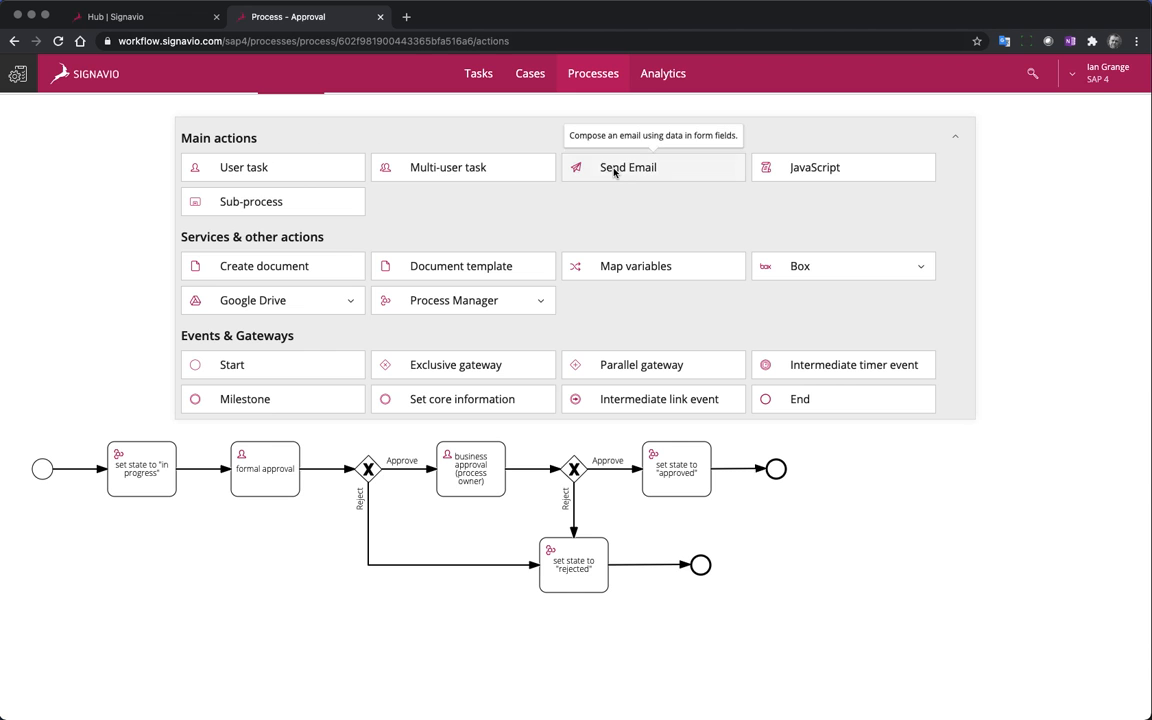
left_click(380, 17)
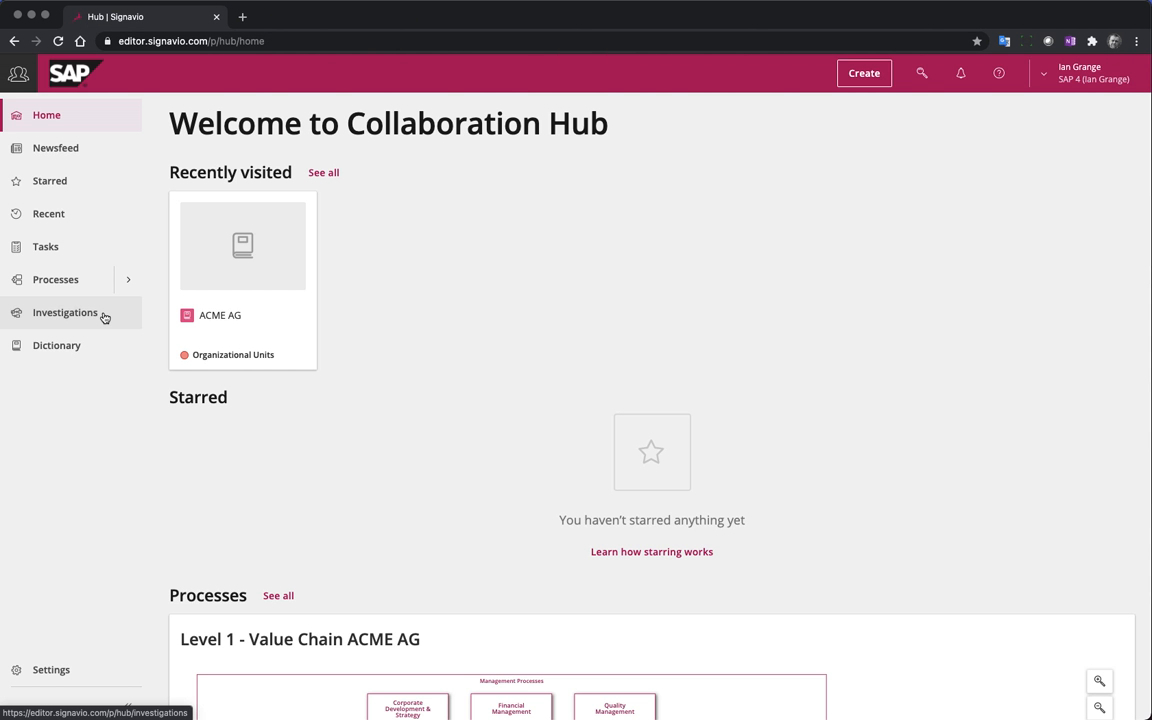
left_click(69, 279)
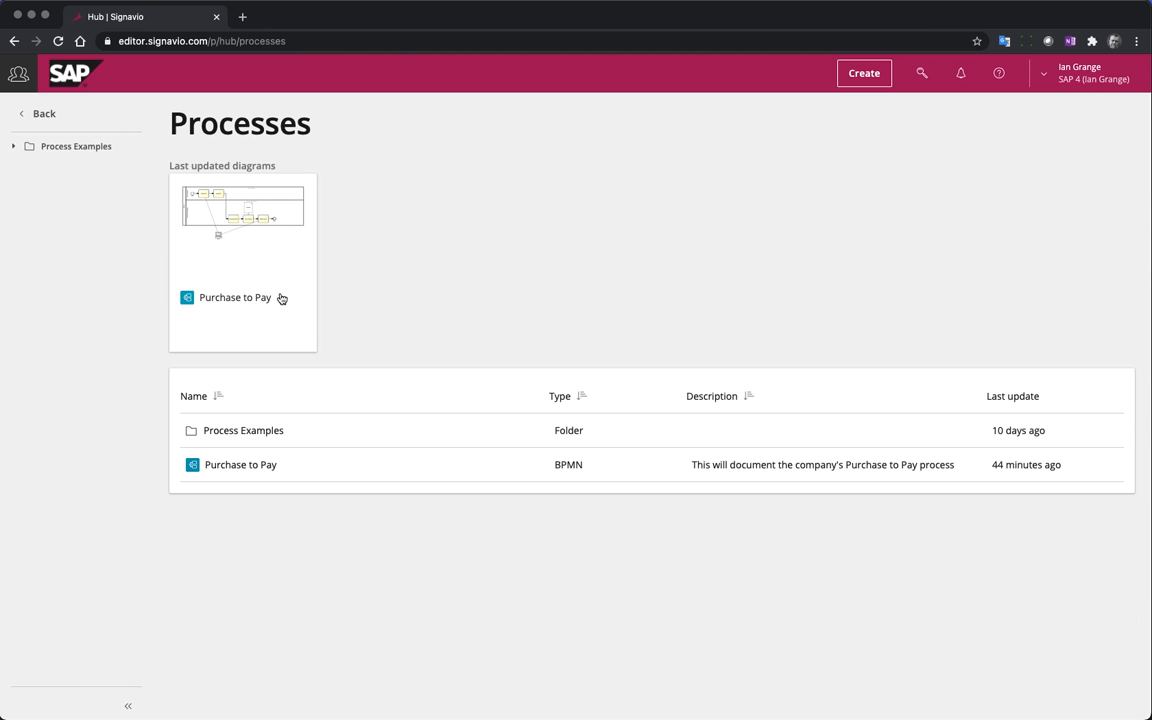
left_click(229, 265)
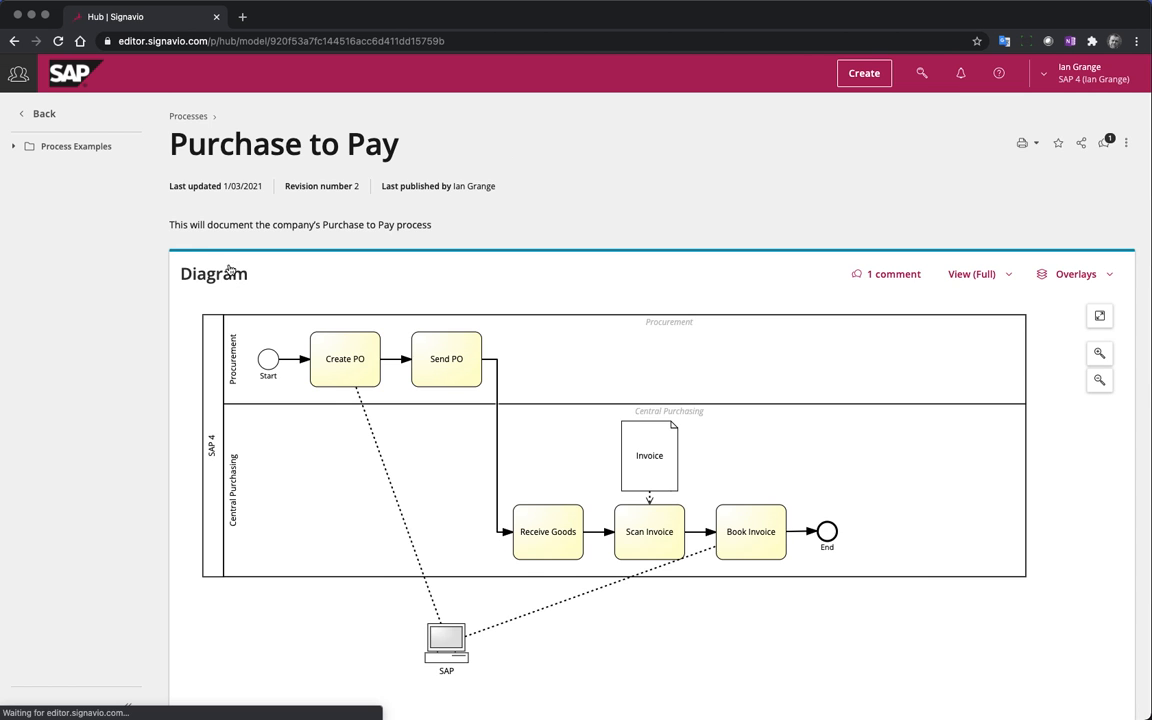
scroll(473, 265, "down", 1)
scroll(905, 186, "up", 1)
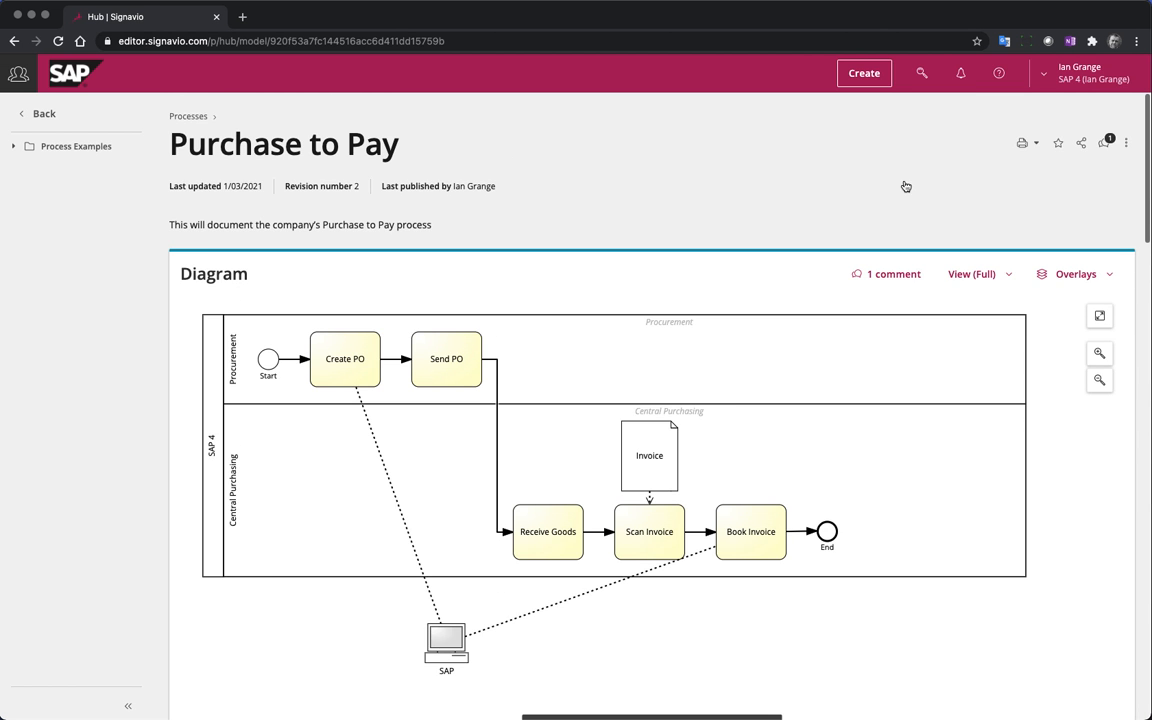
Review the comments on the Purchase to Pay diagram, and add the diagram to the starred items
left_click(1104, 143)
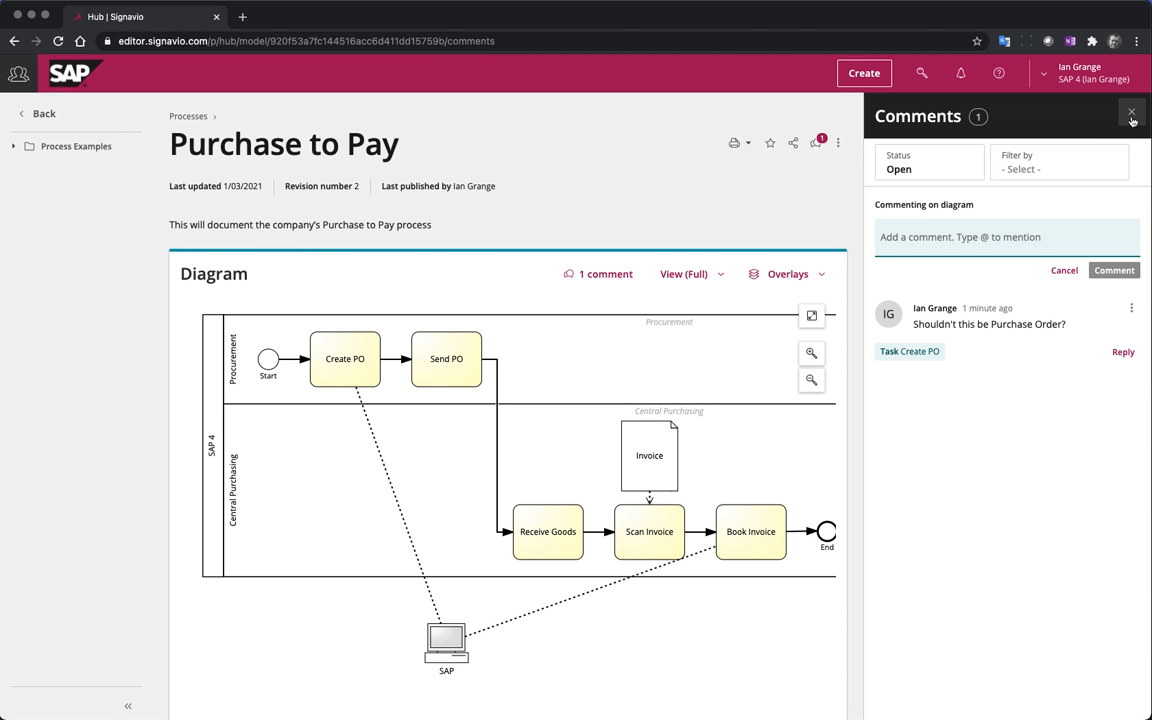
left_click(1133, 116)
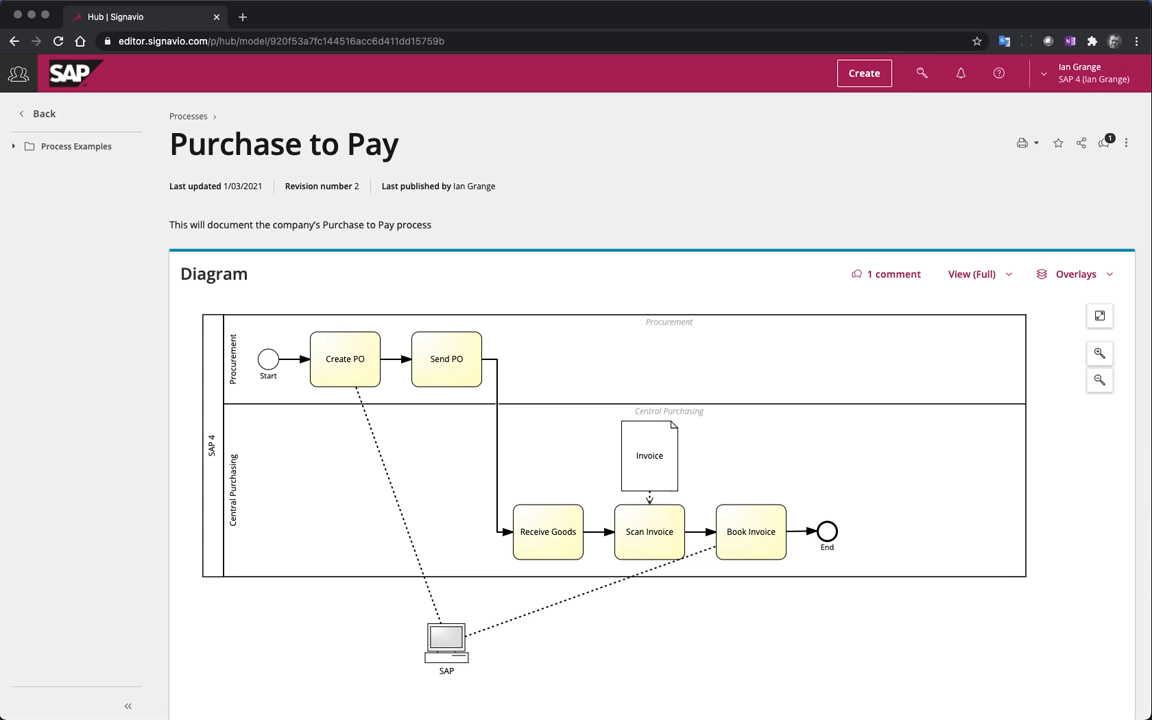
left_click(1058, 146)
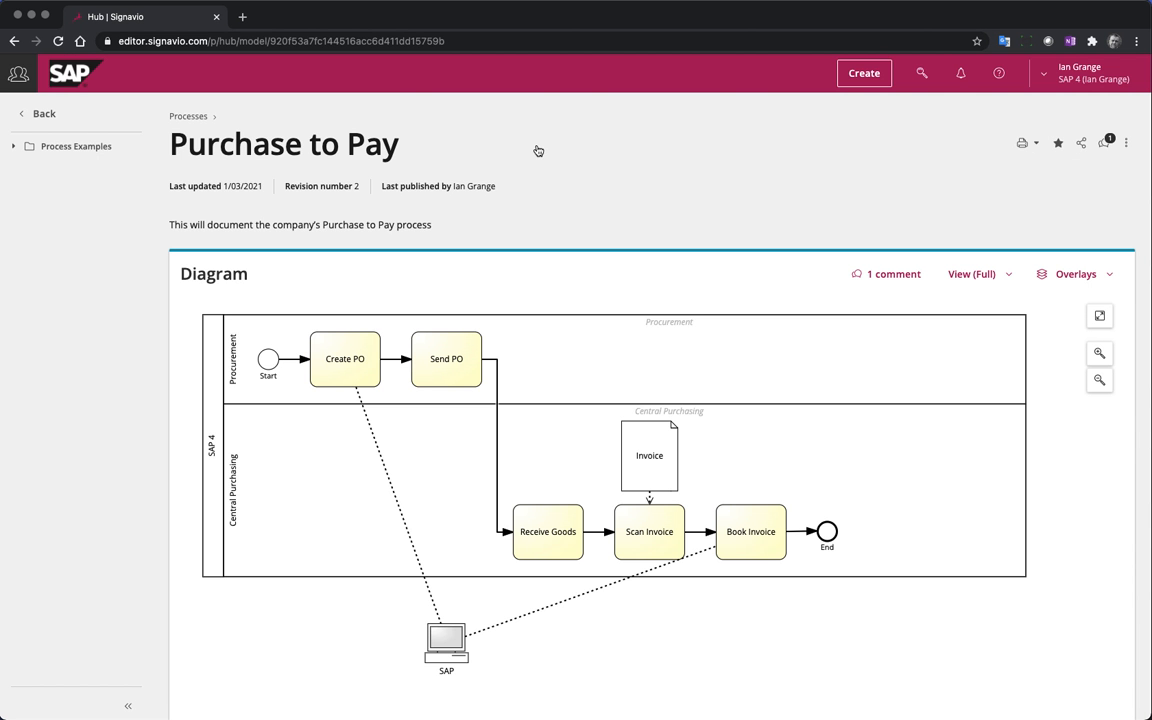
Return to the Collaboration Hub home page and examine the starred and complete newsfeeds of published items
left_click(62, 115)
left_click(48, 118)
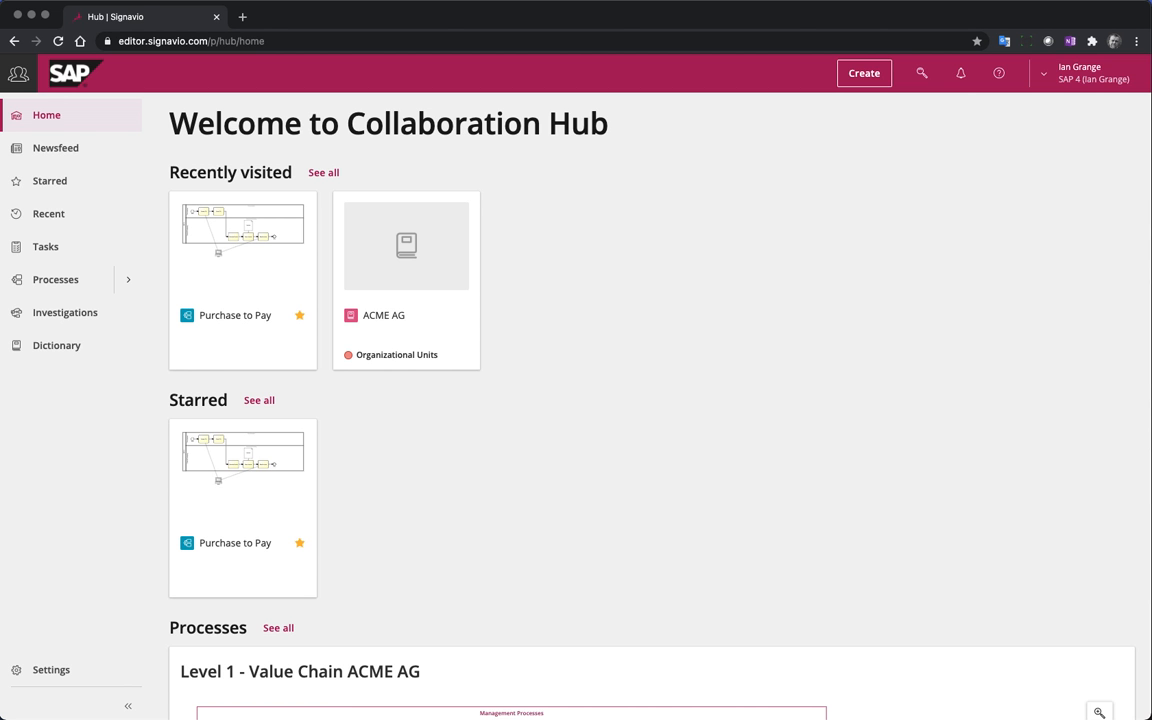
left_click(58, 158)
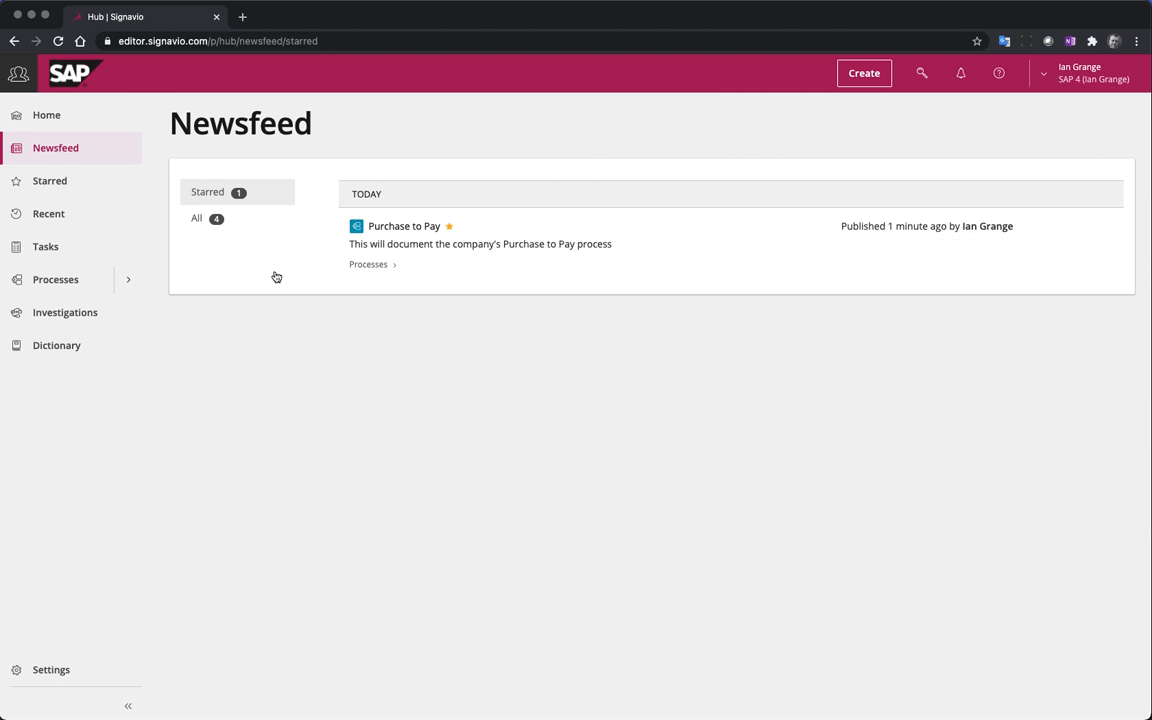
left_click(220, 220)
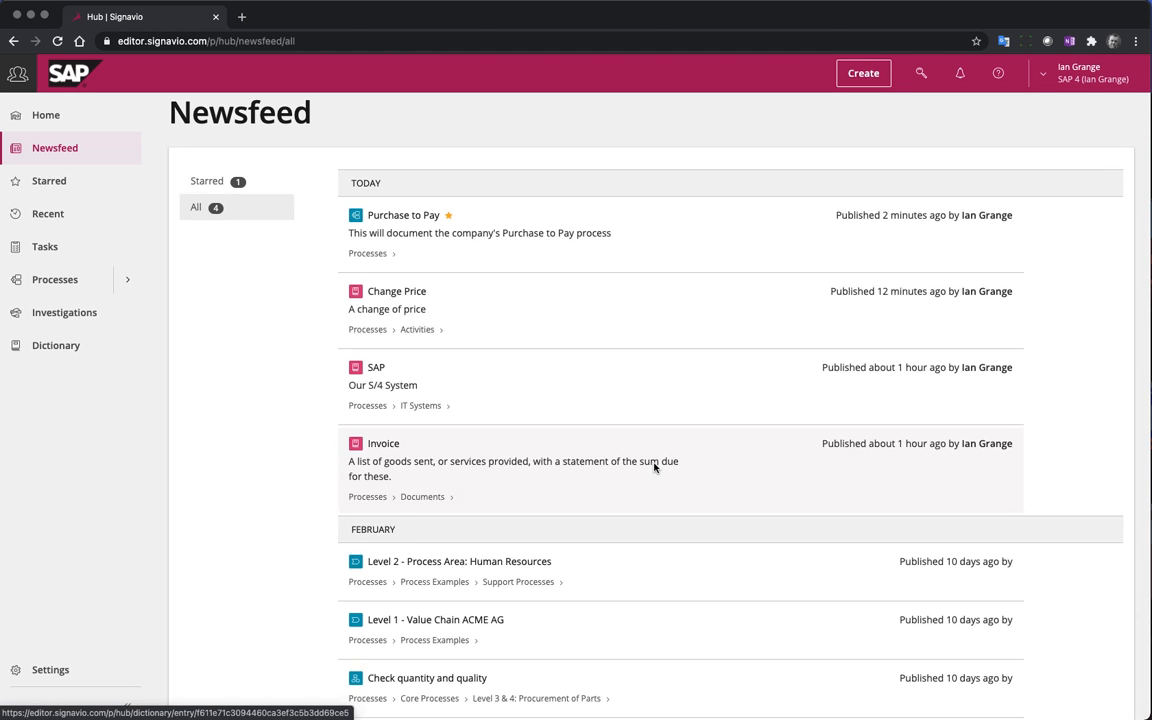
scroll(652, 466, "down", 4)
scroll(622, 455, "up", 1)
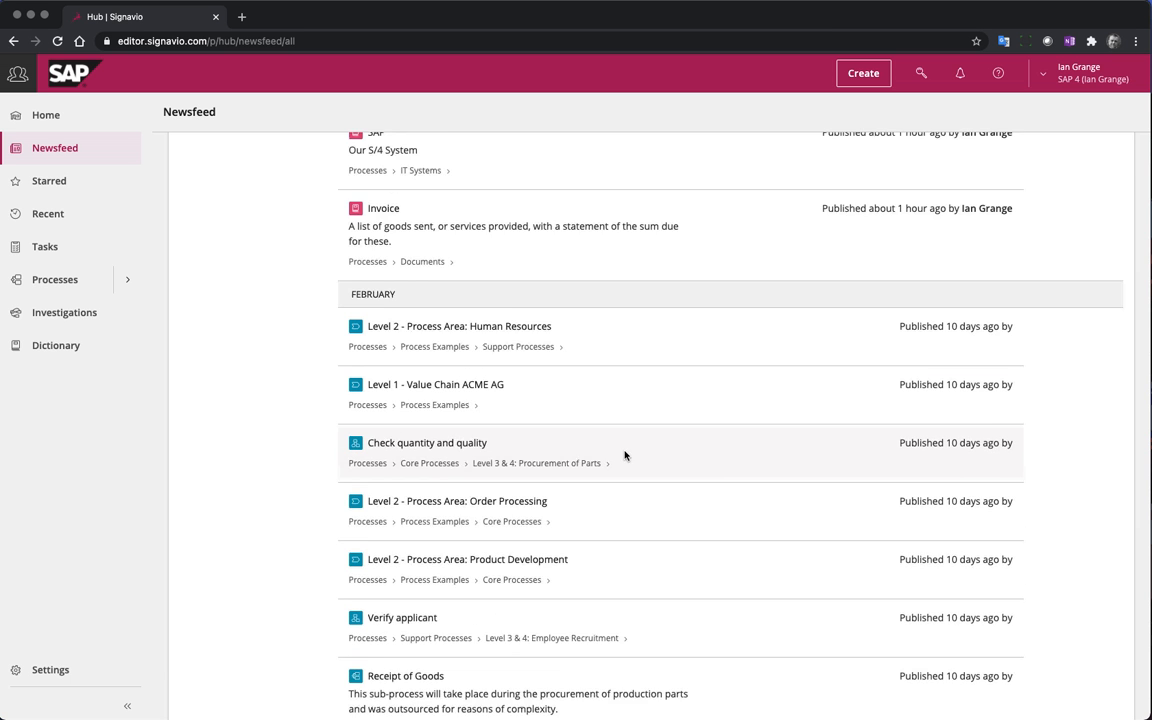
scroll(625, 455, "down", 6)
scroll(625, 455, "down", 5)
scroll(622, 452, "up", 15)
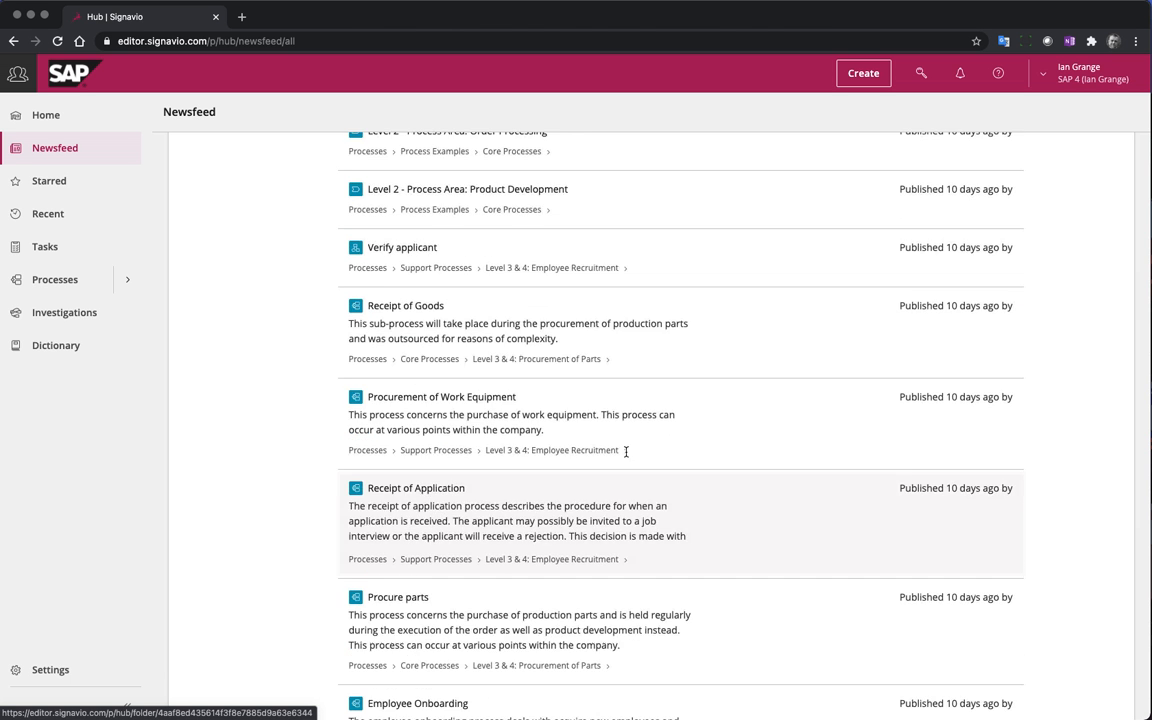